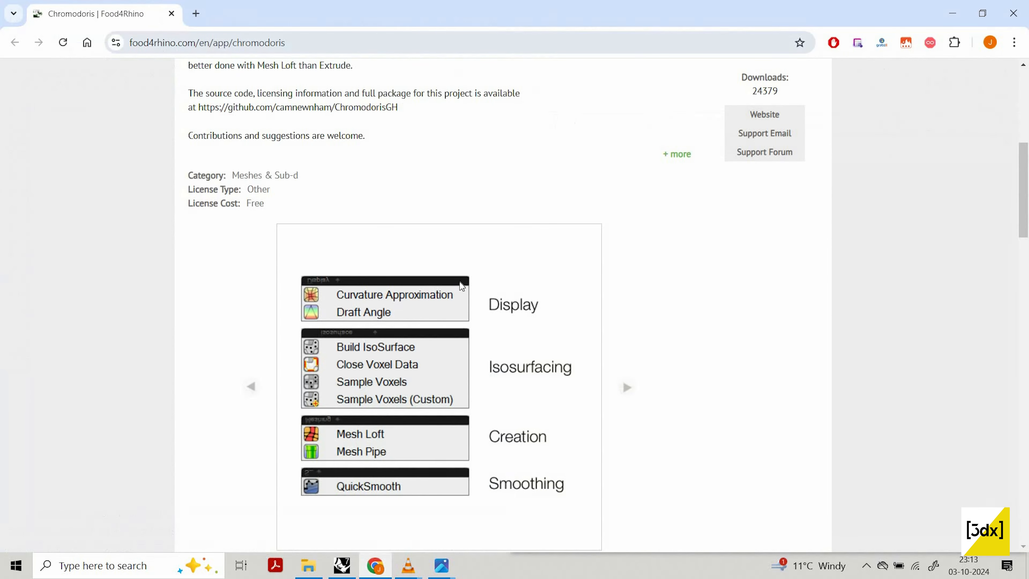
Step: Examine the Chromodoris plugin page on Food4Rhino, including its description and the overview of its mesh components
scroll(420, 228, "up", 8)
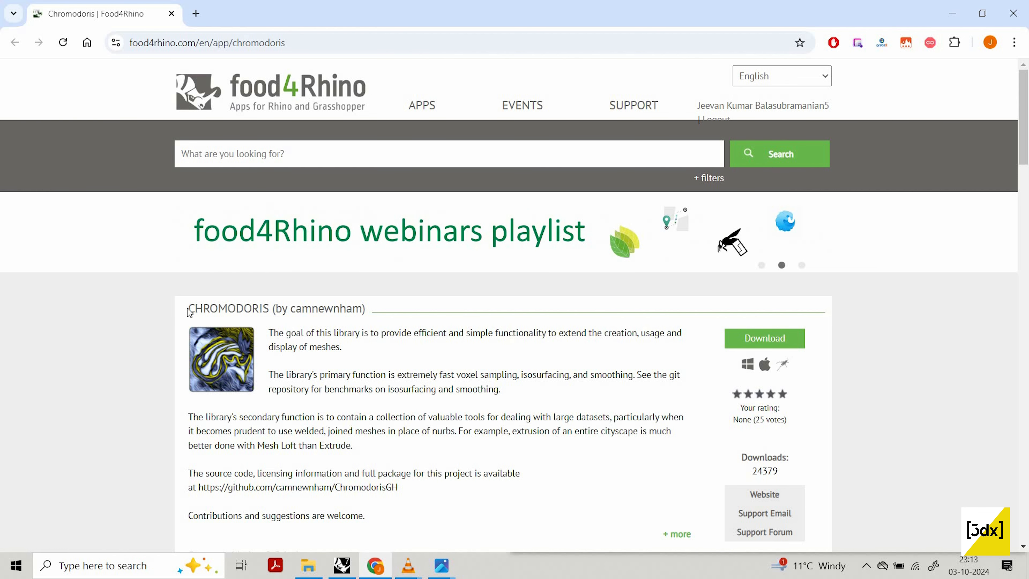
left_click_drag(189, 308, 275, 309)
scroll(478, 337, "down", 3)
scroll(544, 285, "down", 5)
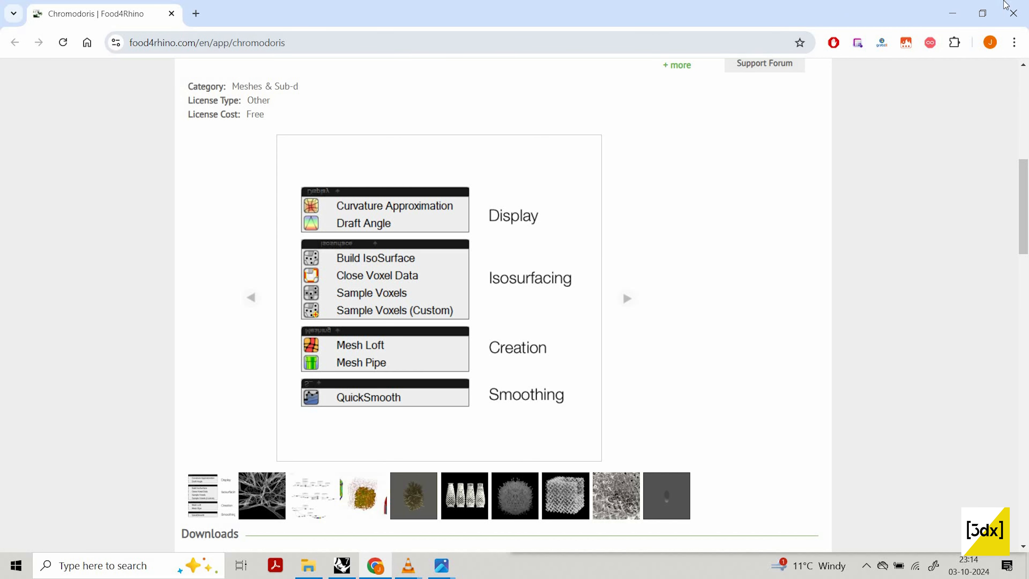
Step: Switch to Rhino, examine the stacked closed curves and minimize the Grasshopper window
left_click(952, 13)
right_click_drag(334, 328, 374, 302)
scroll(367, 245, "up", 5)
mouse_move(367, 244)
right_mouse_down()
mouse_move(371, 175)
mouse_move(381, 203)
mouse_move(368, 244)
mouse_move(361, 237)
right_mouse_up()
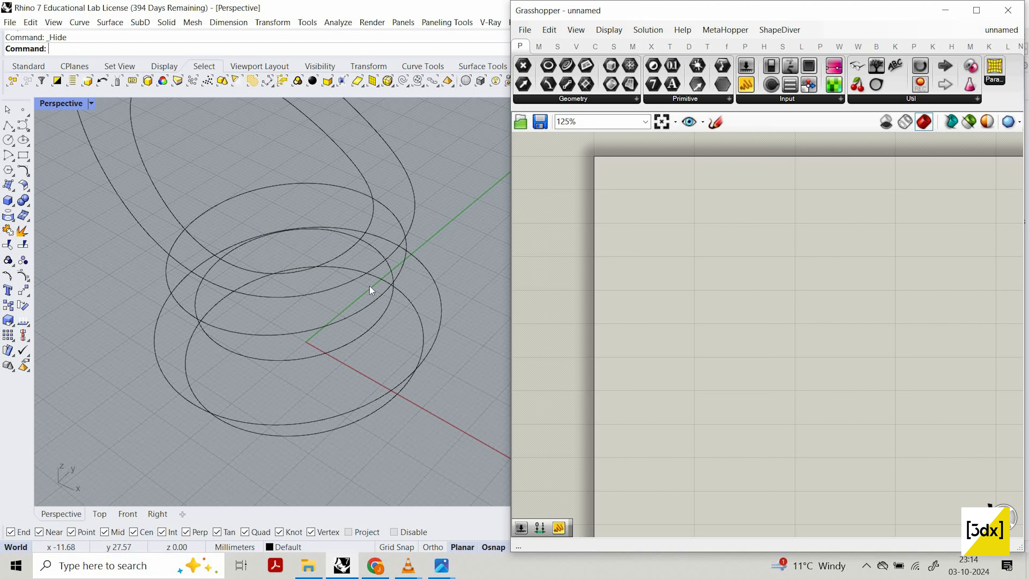
right_click_drag(358, 315, 334, 349)
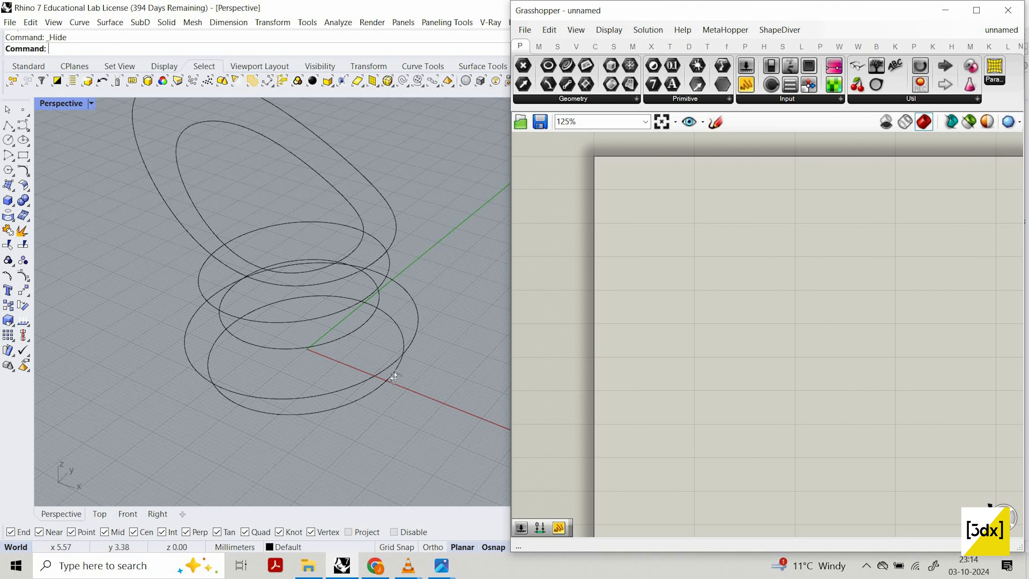
right_click_drag(394, 377, 269, 308)
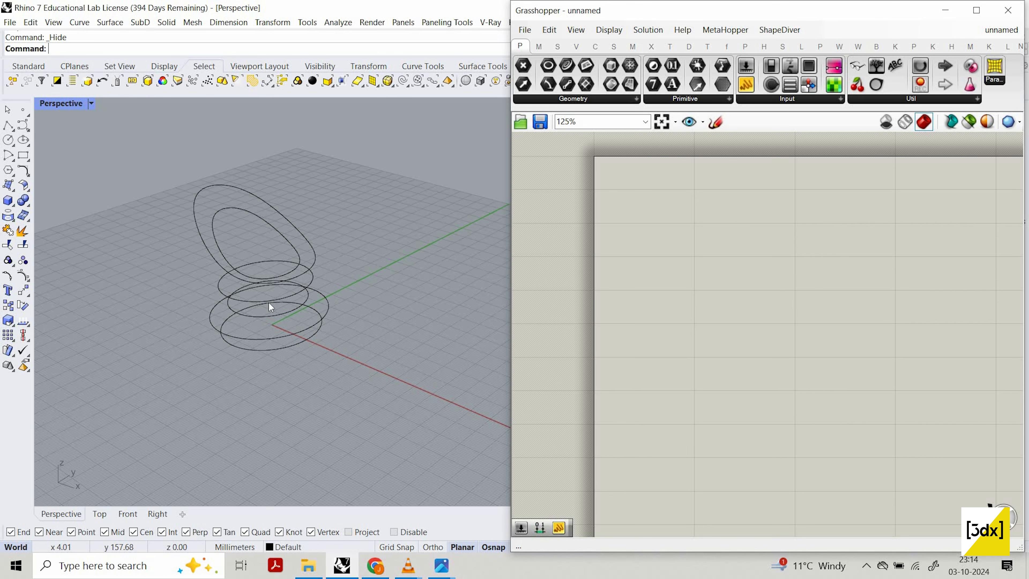
left_click(945, 11)
Step: Draw a flat circle centred on the green Y axis, beside the existing stacked curves
scroll(341, 307, "up", 4)
right_click_drag(341, 307, 448, 301, "shift")
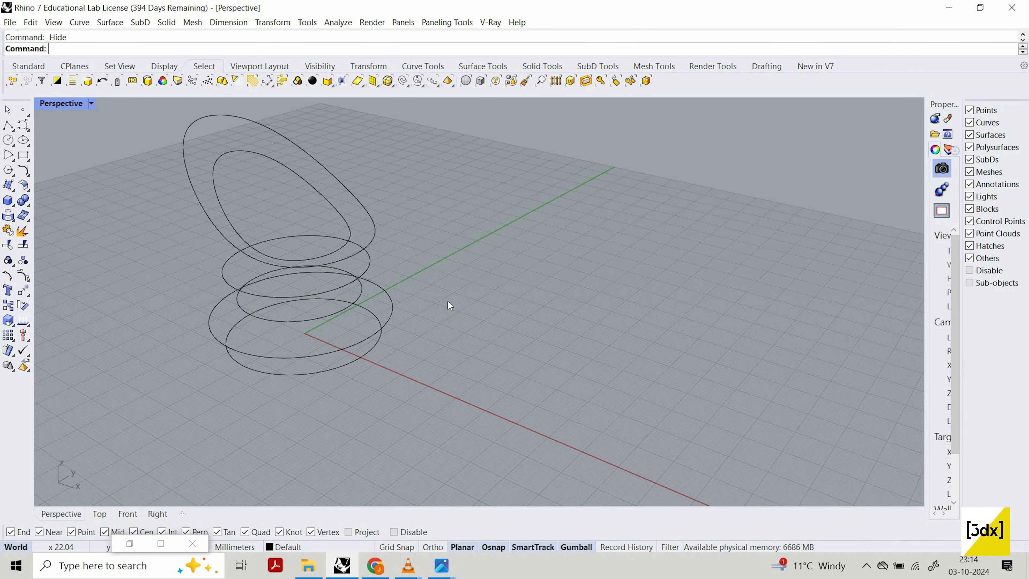
right_click_drag(421, 244, 341, 298)
scroll(516, 287, "up", 8)
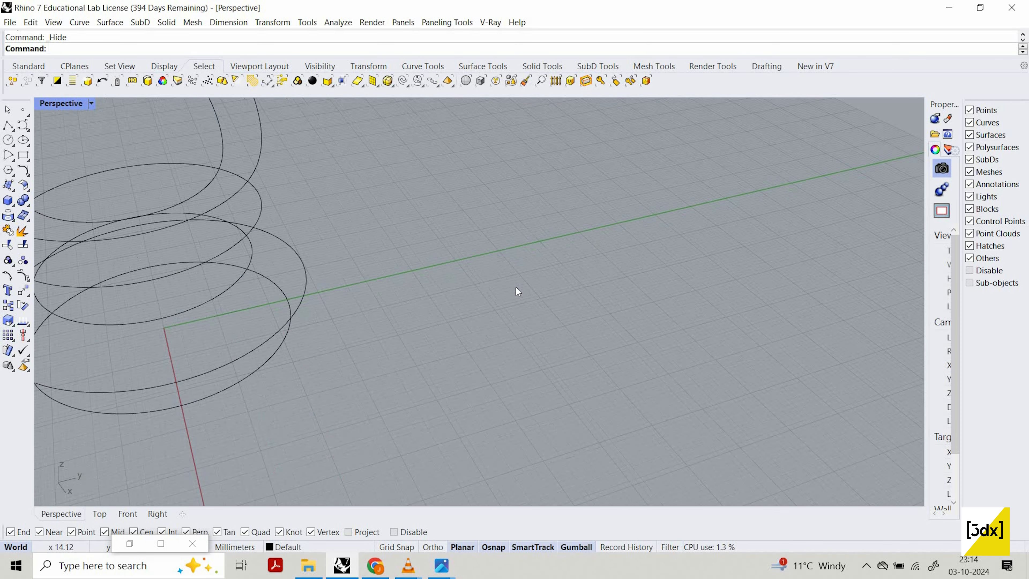
type("circle")
key("Return")
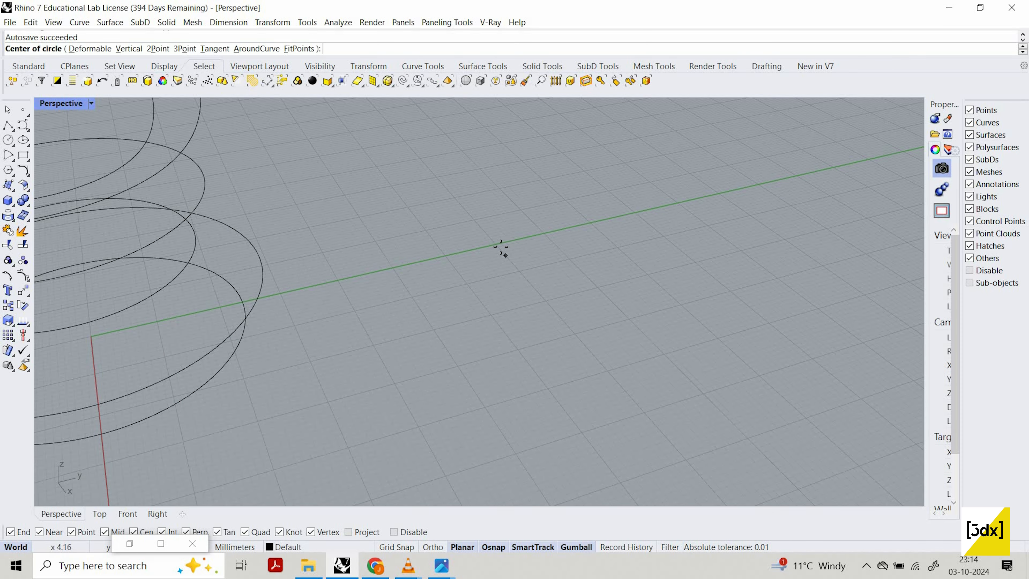
left_click(500, 247)
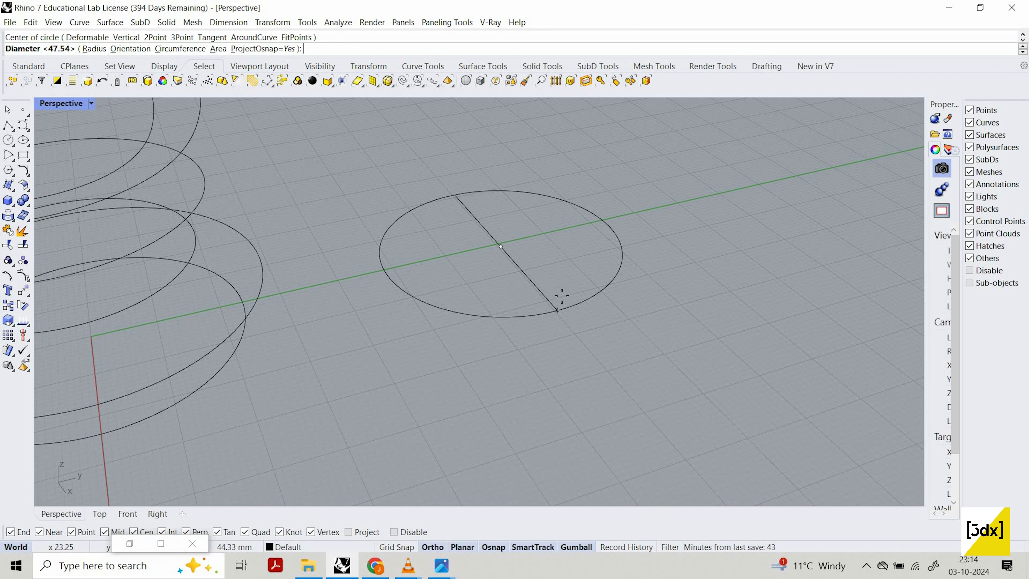
left_click(571, 306, "shift")
Step: Create a smaller concentric copy of the new circle by scaling a duplicate inward
scroll(571, 300, "down", 8)
scroll(569, 283, "up", 4)
left_click(577, 293)
scroll(570, 283, "up", 3)
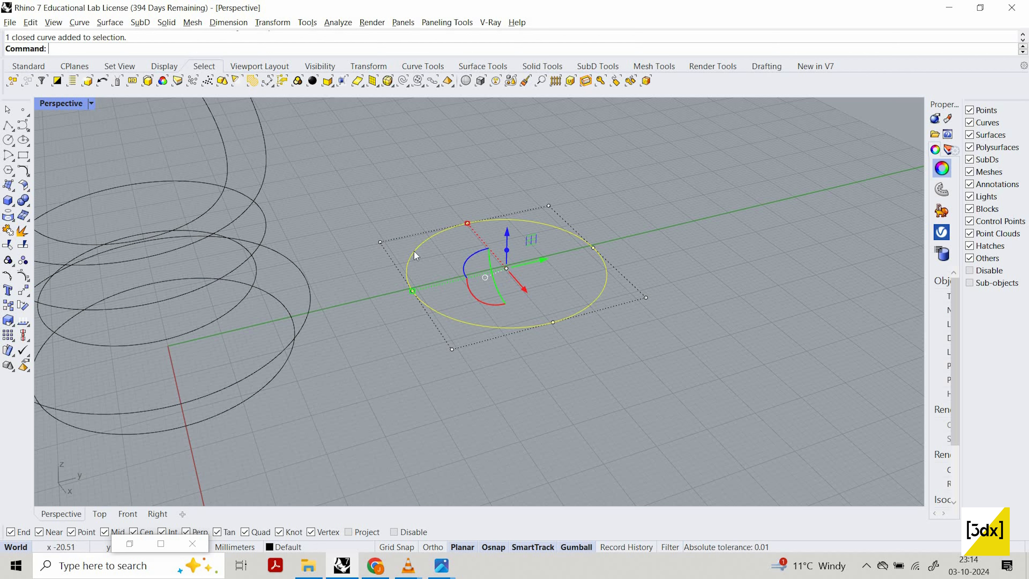
left_click_drag(413, 287, 434, 282, "shift")
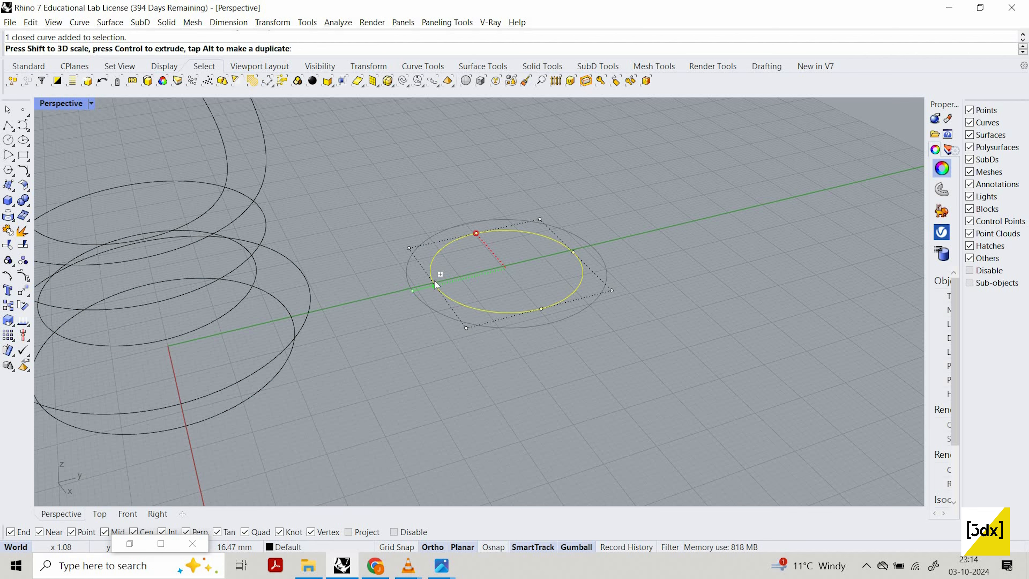
left_click_drag(434, 281, 435, 280, "shift")
Step: Raise the smaller circle vertically so it sits slightly above the larger one
left_click(587, 292)
left_click(526, 233)
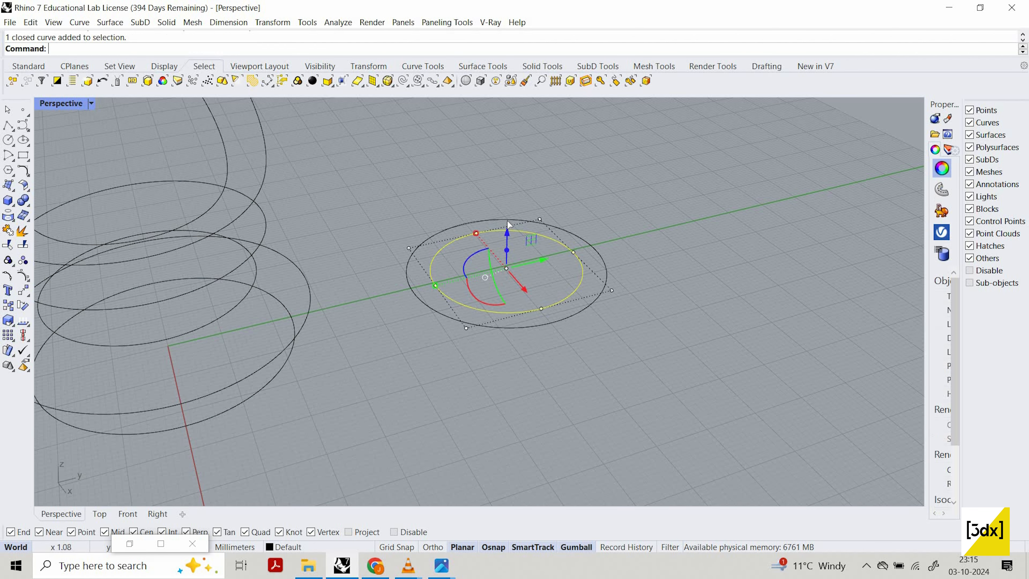
left_click_drag(508, 232, 310, 299)
scroll(389, 310, "down", 5)
right_click_drag(389, 310, 372, 411)
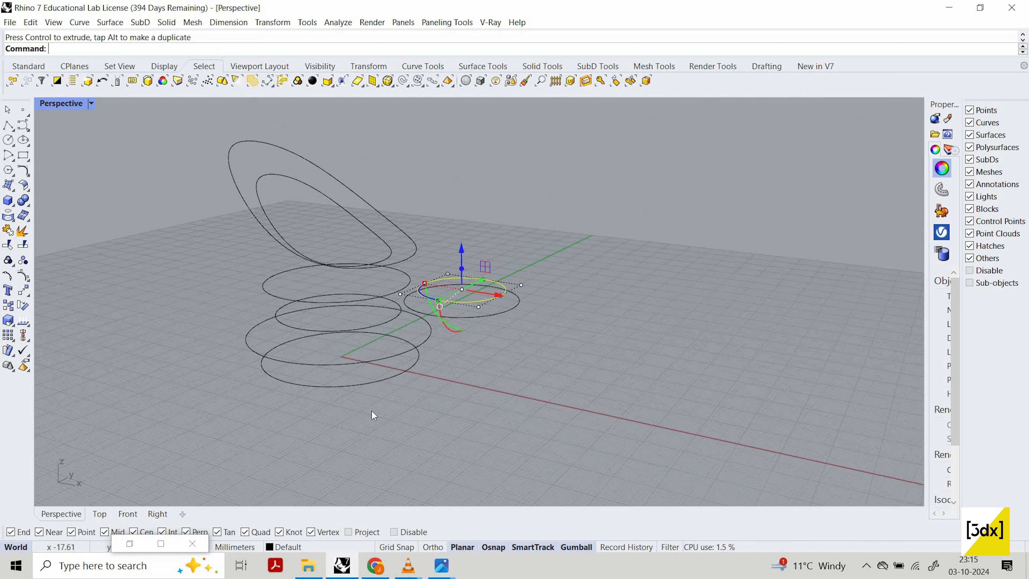
Step: Highlight the four lower horizontal curves and then the two tilted upper curves to examine how they are arranged
scroll(371, 364, "up", 5)
left_click_drag(367, 437, 283, 271)
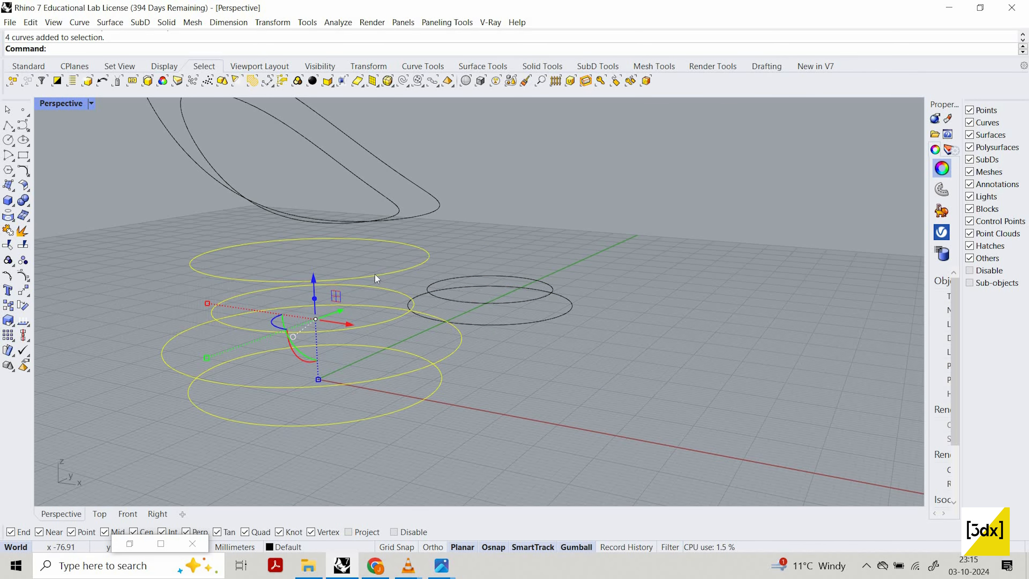
right_click_drag(356, 166, 401, 239)
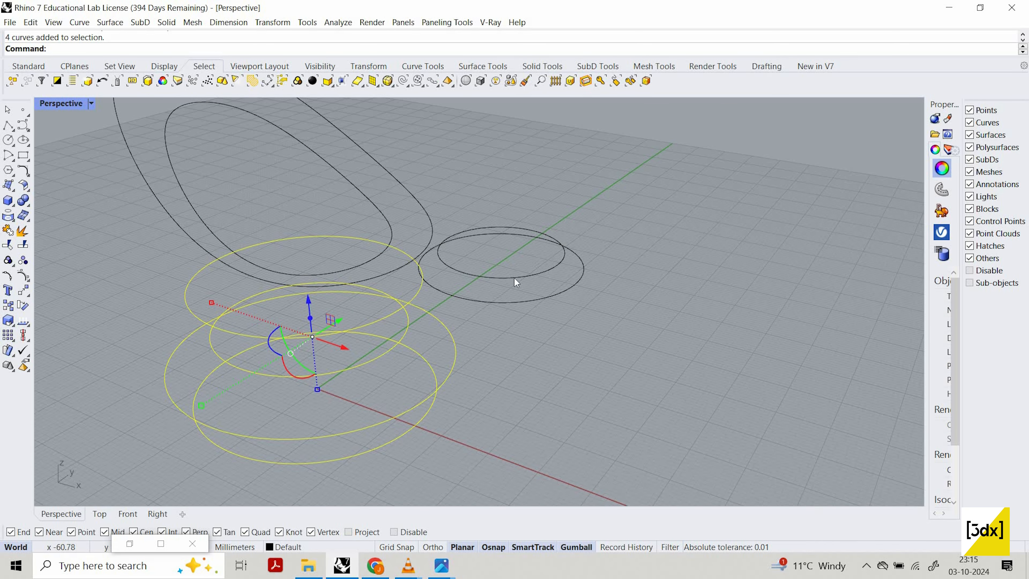
scroll(514, 278, "down", 7)
scroll(358, 203, "up", 6)
left_click_drag(265, 184, 207, 244)
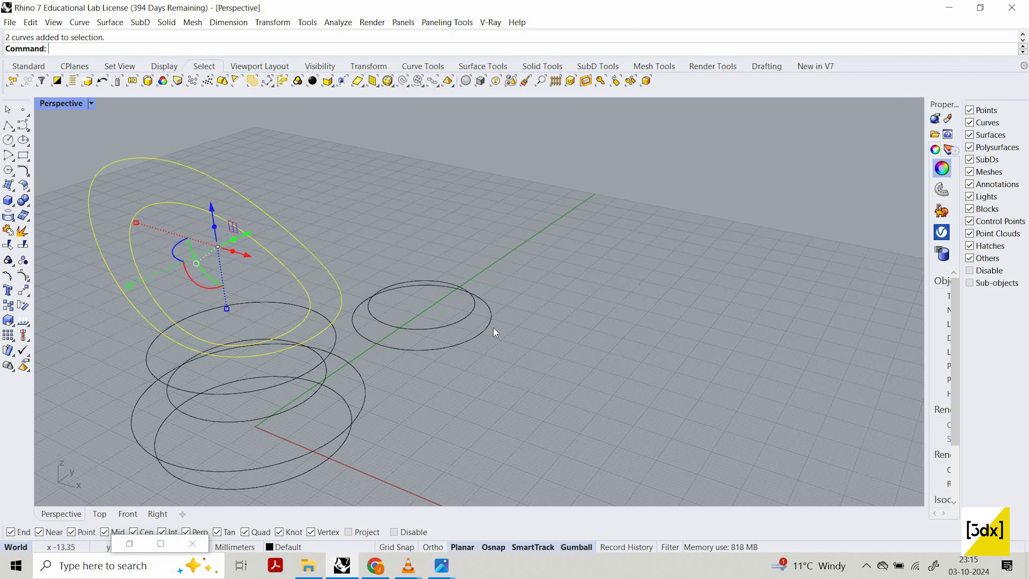
Step: Try to tilt one side of the smaller circle by lifting its control points on the negative X side
scroll(419, 293, "up", 6)
left_click(421, 283)
left_click(421, 265)
scroll(461, 307, "down", 6)
scroll(388, 241, "up", 4)
scroll(479, 282, "up", 1)
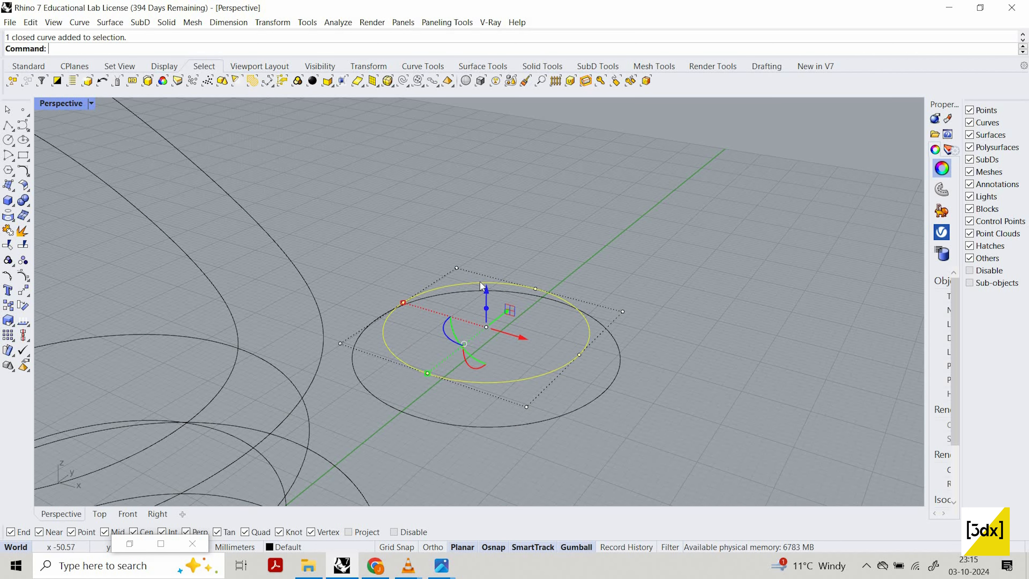
scroll(482, 280, "up", 6)
scroll(285, 154, "down", 5)
right_click_drag(607, 260, 546, 284)
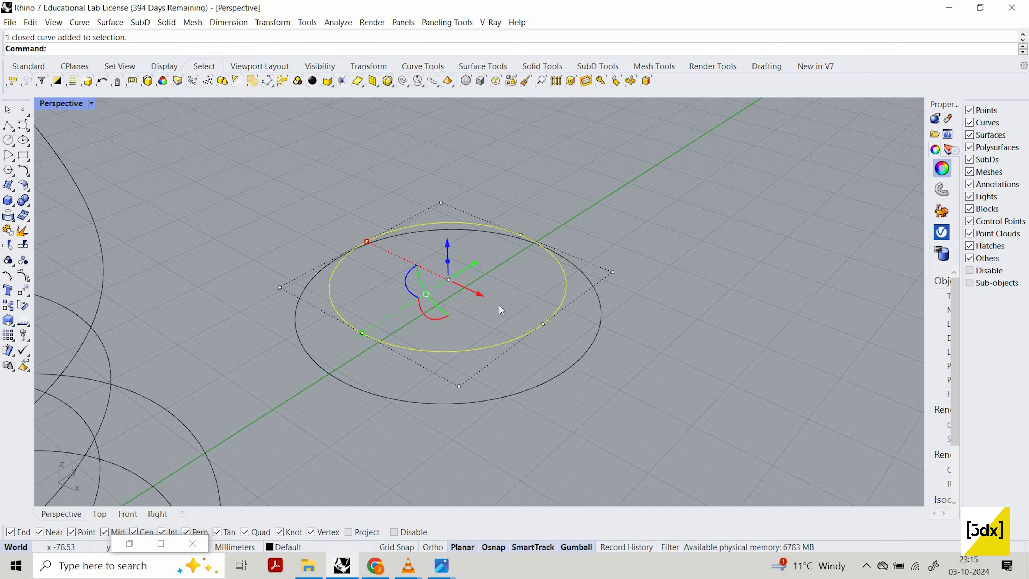
left_click_drag(223, 124, 504, 304)
left_click_drag(363, 208, 357, 136)
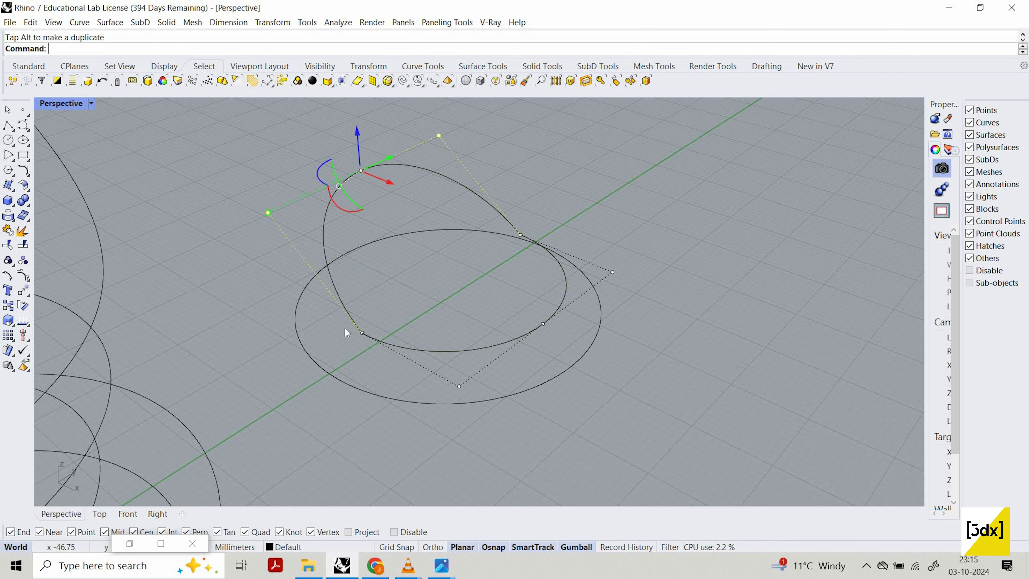
Step: Examine the smoothness of the reshaped circle where the lifted and flat parts meet, comparing it with the existing tilted curves
scroll(396, 324, "up", 4)
scroll(121, 307, "down", 9)
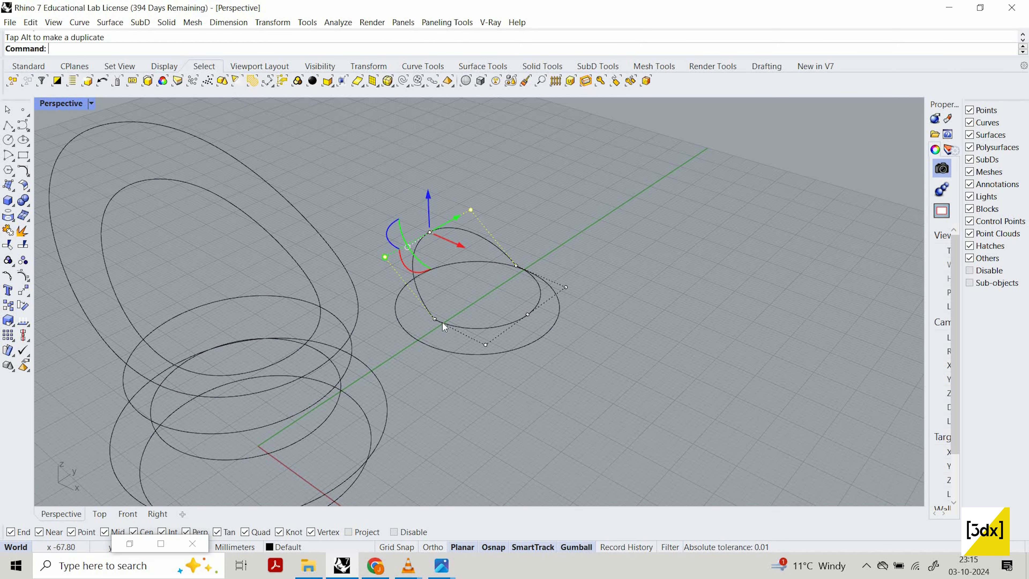
scroll(430, 318, "up", 5)
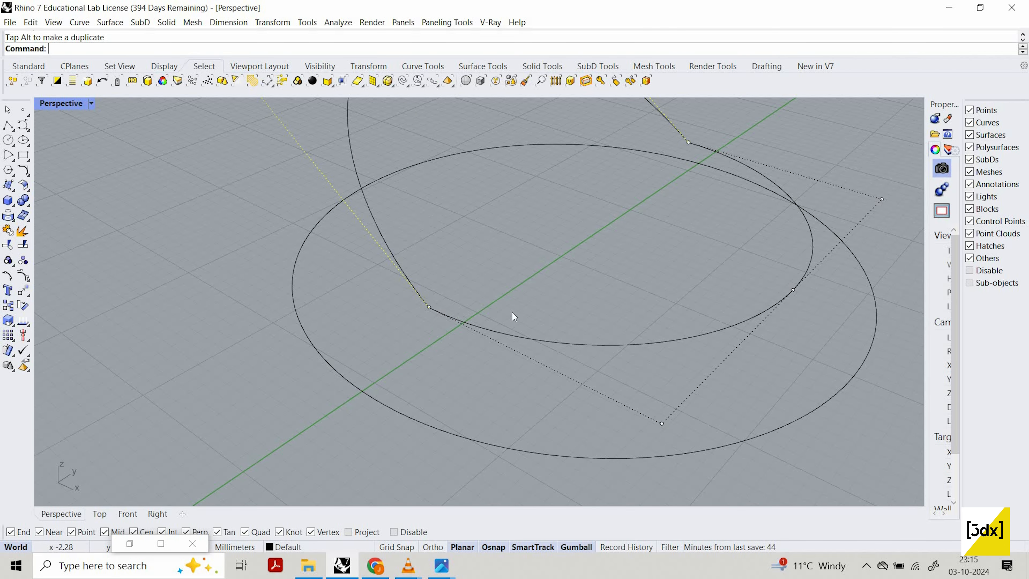
scroll(466, 280, "down", 5)
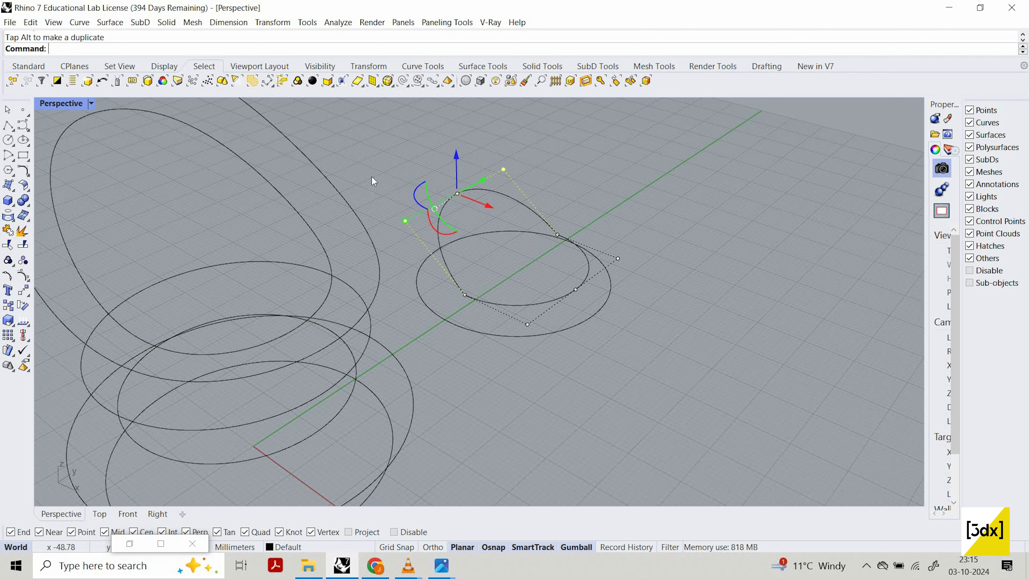
scroll(430, 260, "down", 5)
key("Escape")
key("Escape")
scroll(366, 189, "up", 3)
left_click_drag(366, 189, 292, 243)
key("Escape")
scroll(506, 306, "up", 5)
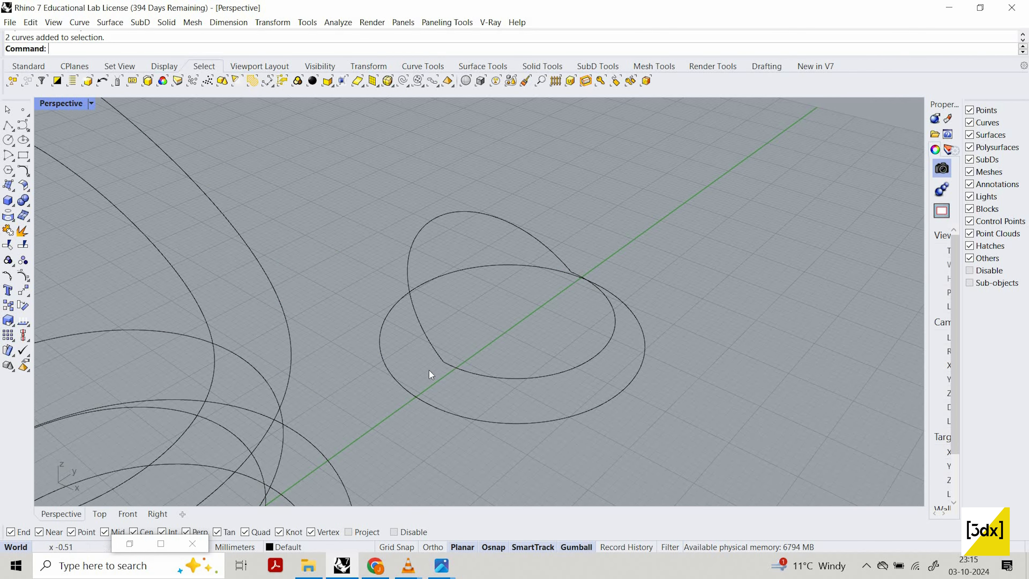
scroll(430, 370, "up", 2)
Step: Undo the control-point lift on the smaller circle and inspect its original control polygon
key("ctrl+z")
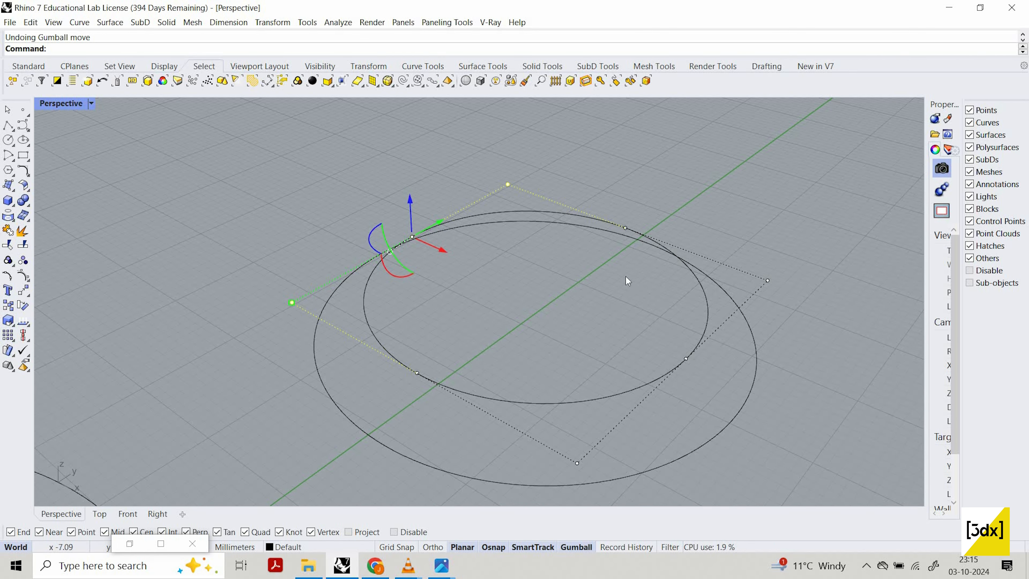
scroll(625, 277, "down", 1)
scroll(502, 354, "down", 2)
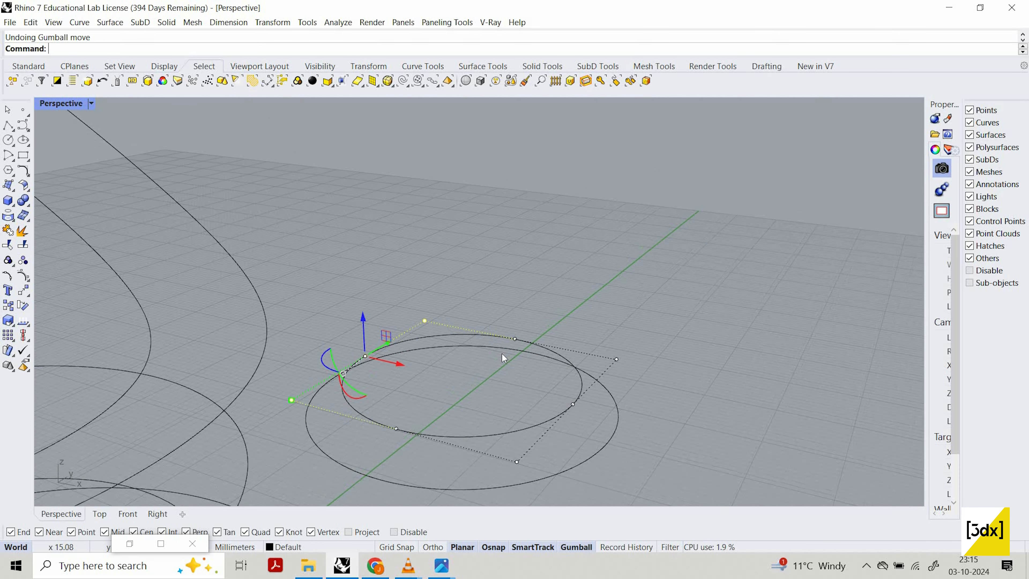
right_click_drag(517, 292, 535, 301)
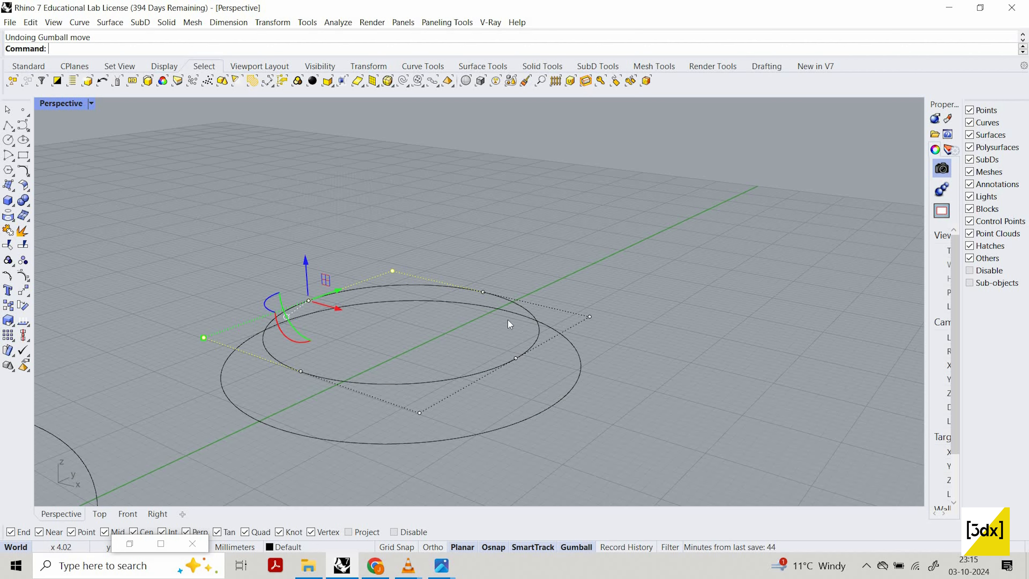
scroll(509, 319, "down", 4)
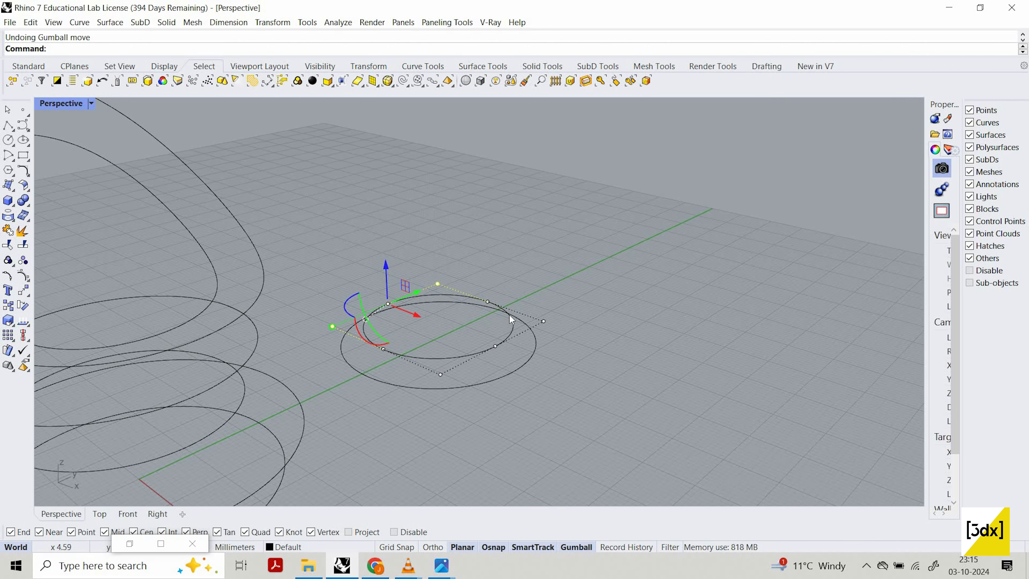
scroll(510, 315, "up", 4)
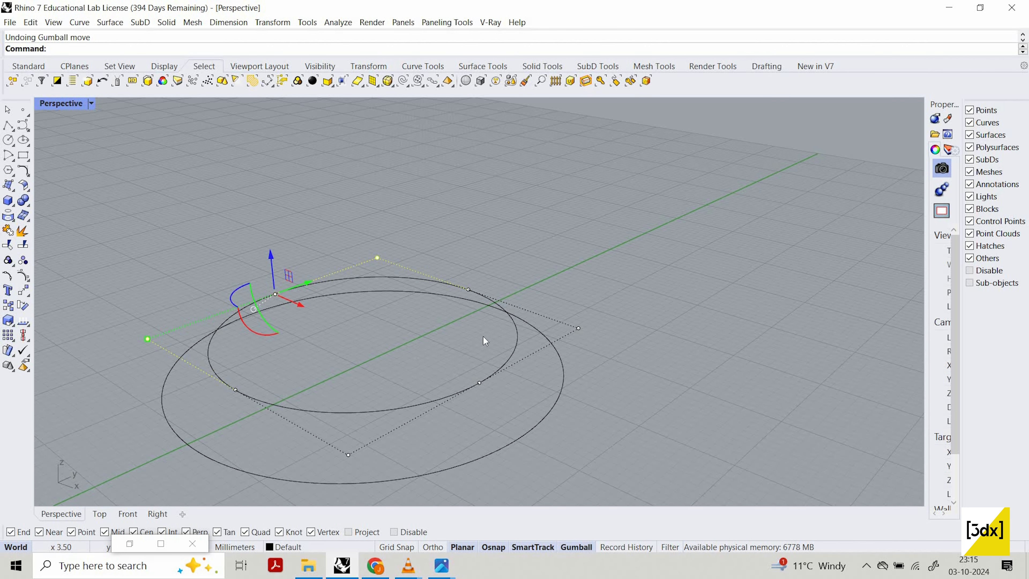
scroll(486, 340, "down", 4)
Step: Configure the Rebuild options for the smaller circle: 8 points, degree 3, Preserve end tangent directions on, Make SubD friendly off
left_click(501, 351)
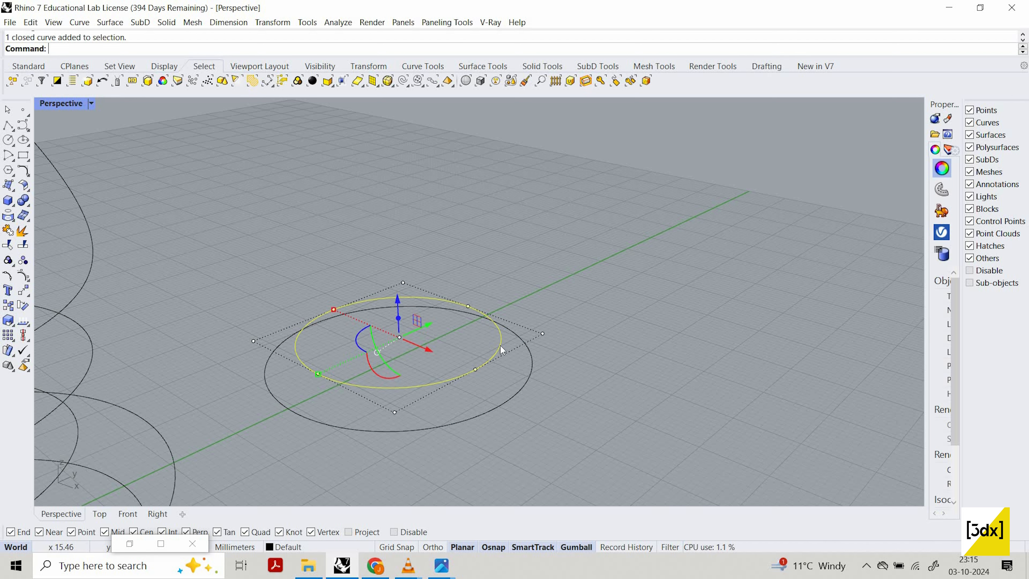
type("rebuild")
key("Return")
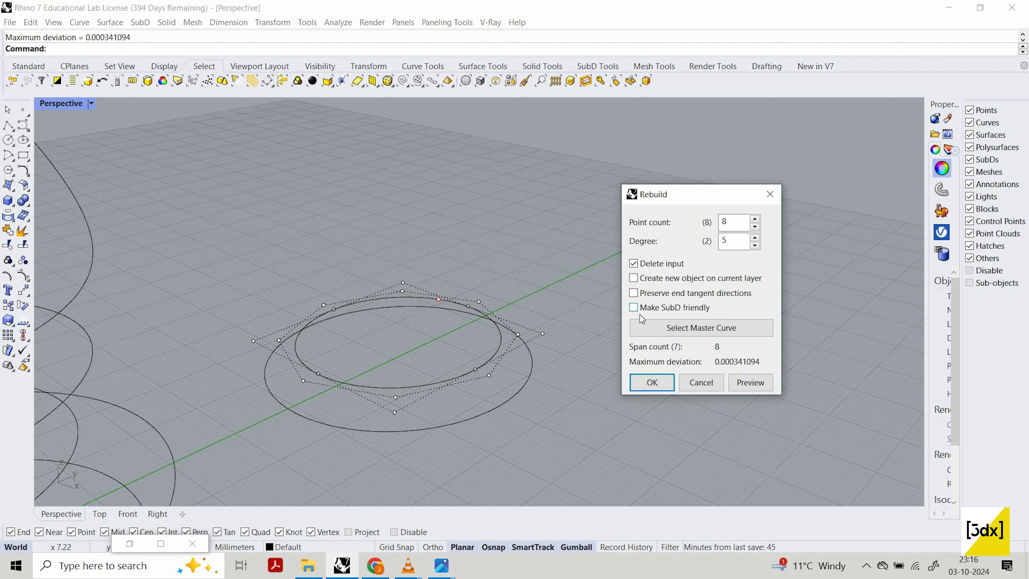
left_click(635, 307)
left_click(637, 305)
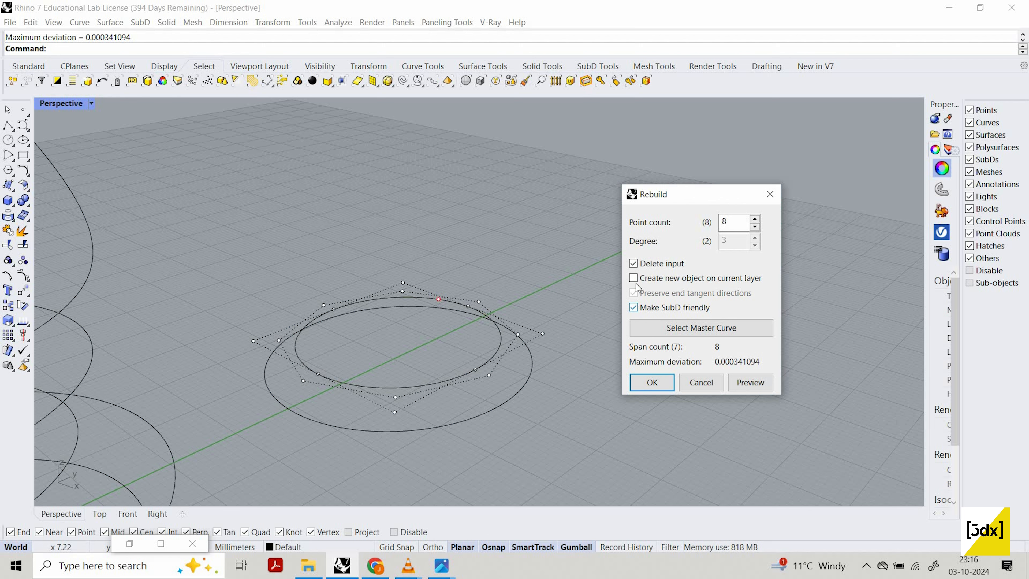
left_click(636, 290)
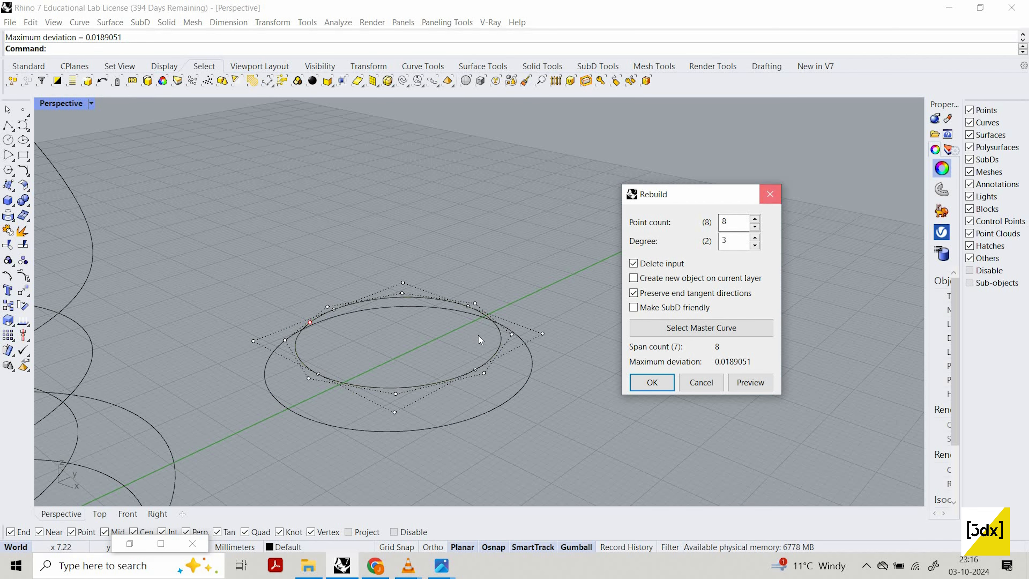
key("Return")
scroll(479, 336, "down", 3)
scroll(449, 342, "up", 3)
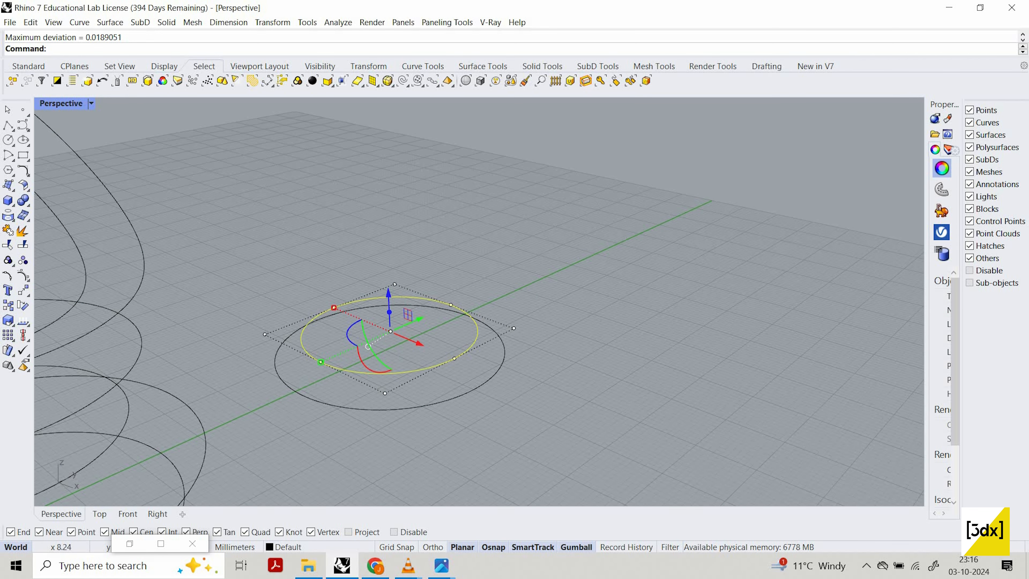
Step: Rebuild the smaller circle with 8 points and degree 3, deleting the input curve
type("Rebuild")
key("Return")
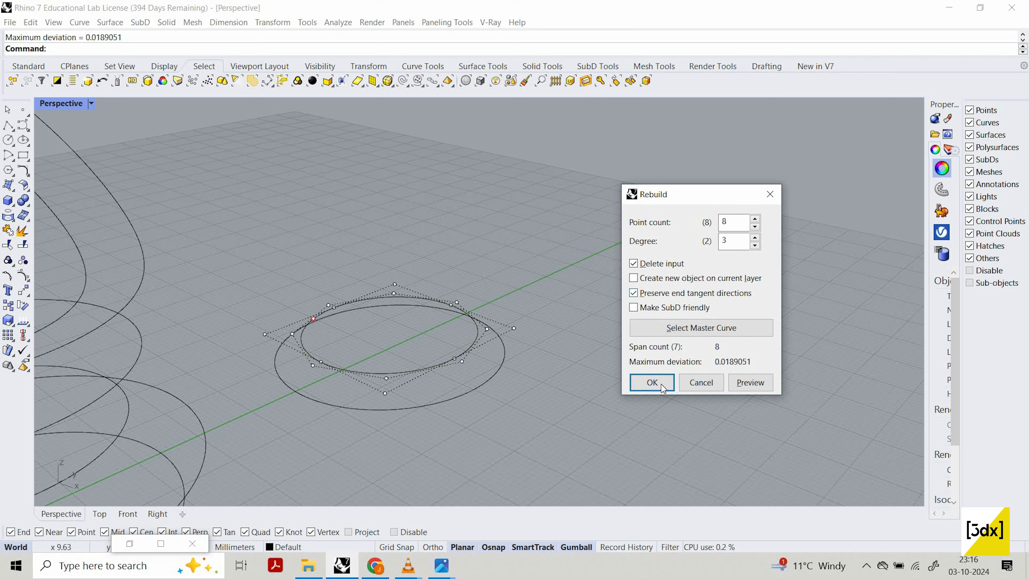
key("Return")
Step: Lift the rebuilt circle's control points on the negative X side to form a smooth raised curve
scroll(364, 349, "up", 4)
right_click_drag(371, 355, 384, 408)
left_click_drag(219, 266, 380, 405)
left_click_drag(296, 317, 339, 160)
left_click_drag(353, 323, 420, 237)
scroll(348, 428, "up", 2)
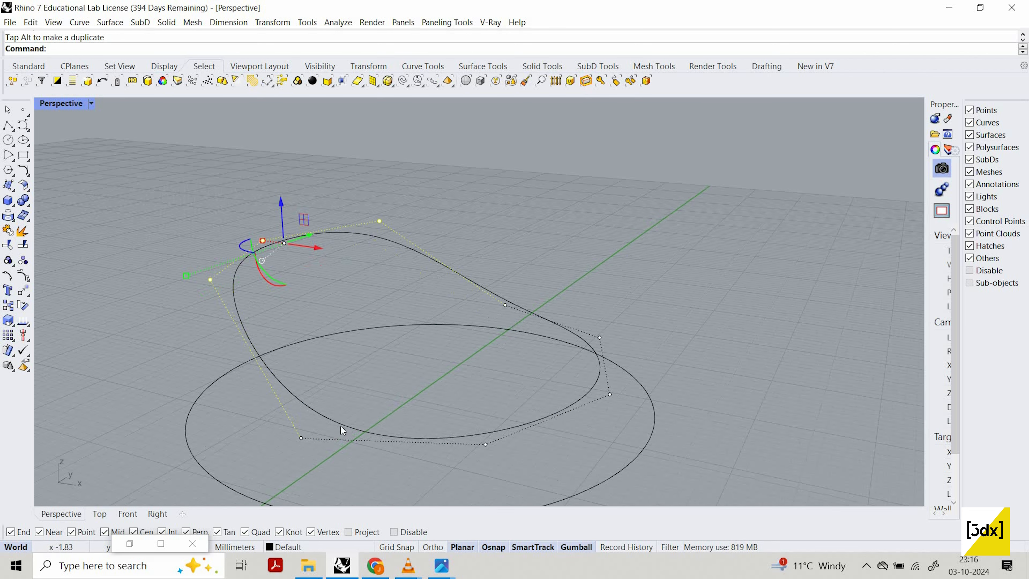
Step: Undo the smaller circle's lift and rebuild, then raise its original control point on the negative X side to examine the resulting curve
key("ctrl+z")
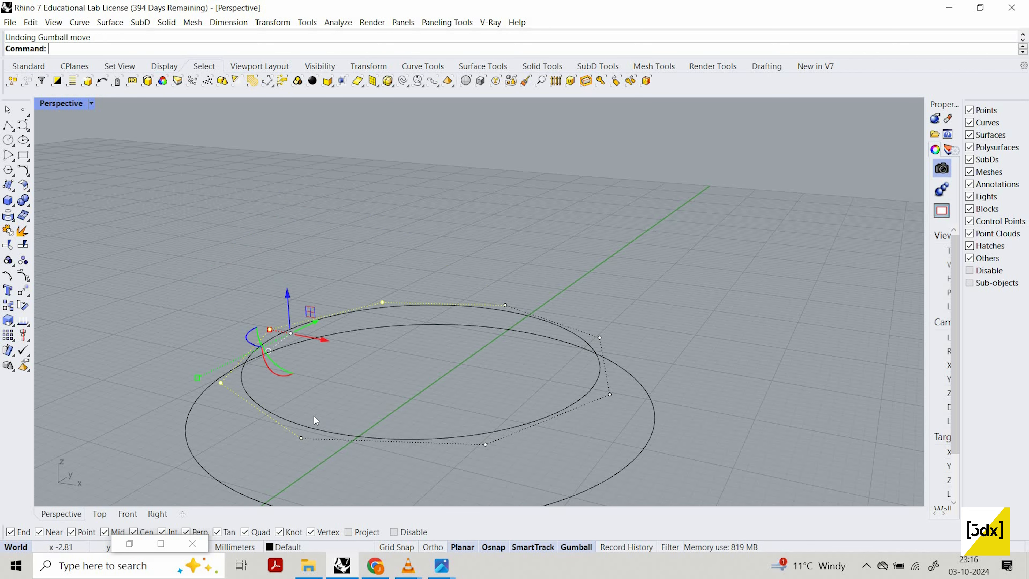
key("ctrl+z")
left_click_drag(146, 280, 195, 396)
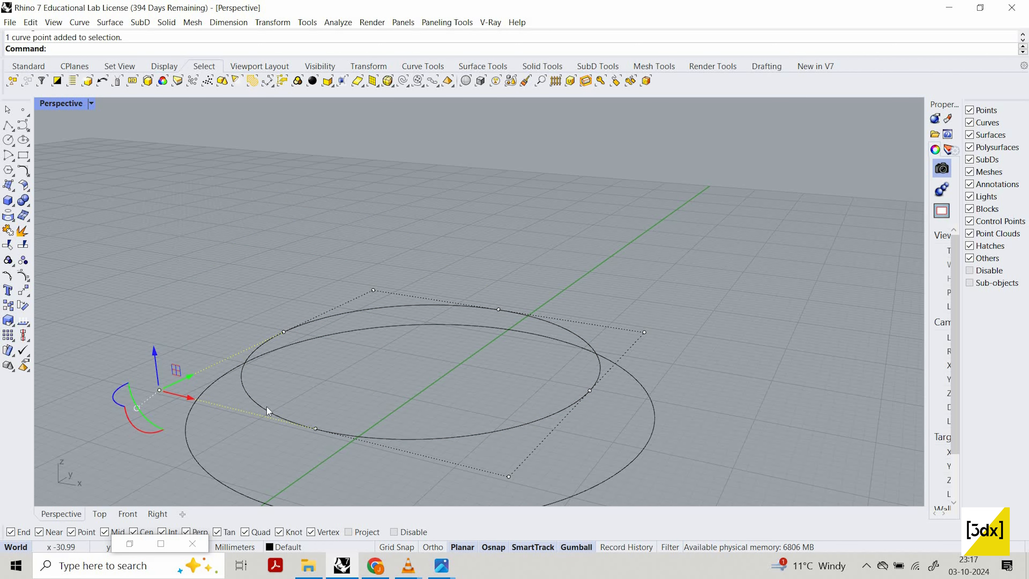
left_click_drag(155, 351, 159, 263)
scroll(320, 423, "up", 3)
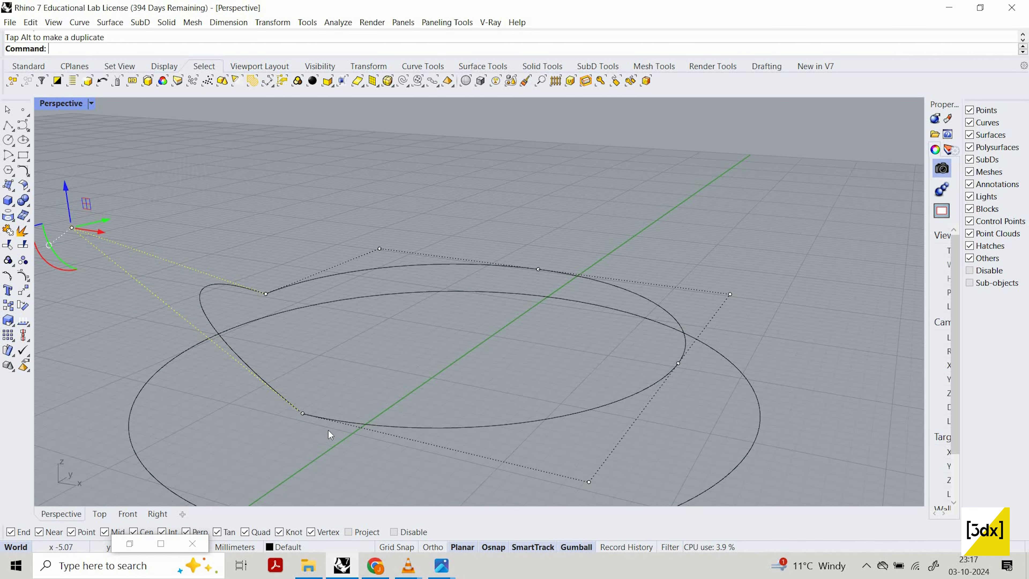
left_click(303, 414)
scroll(316, 417, "down", 2)
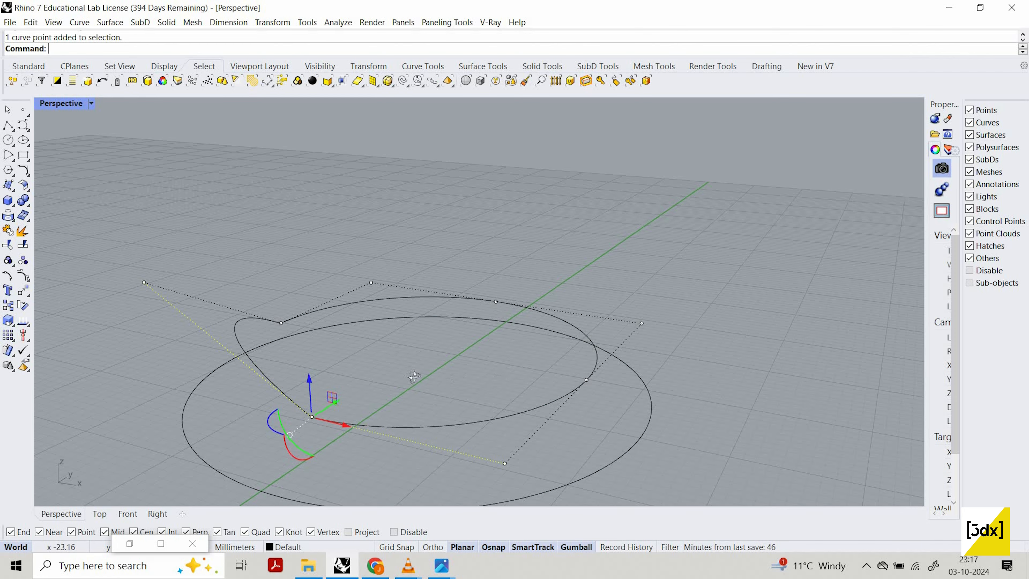
scroll(421, 379, "down", 3)
right_click_drag(434, 378, 469, 329)
scroll(510, 366, "down", 3)
scroll(513, 367, "up", 5)
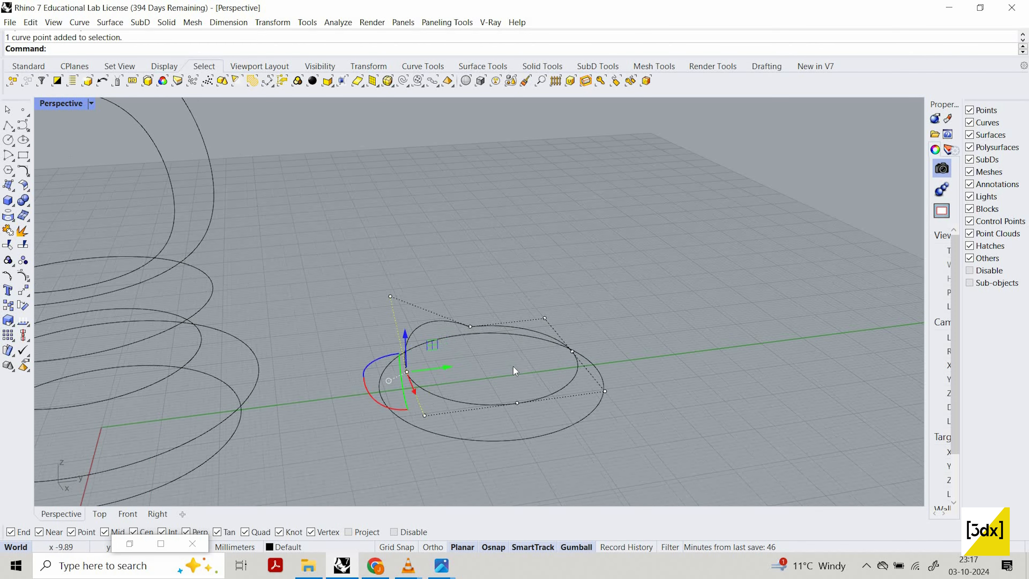
Step: Undo the control-point lift, turn off the control points, and delete the two separate demonstration circles
key("ctrl+z")
scroll(616, 400, "down", 6)
key("Escape")
key("Escape")
scroll(529, 352, "up", 4)
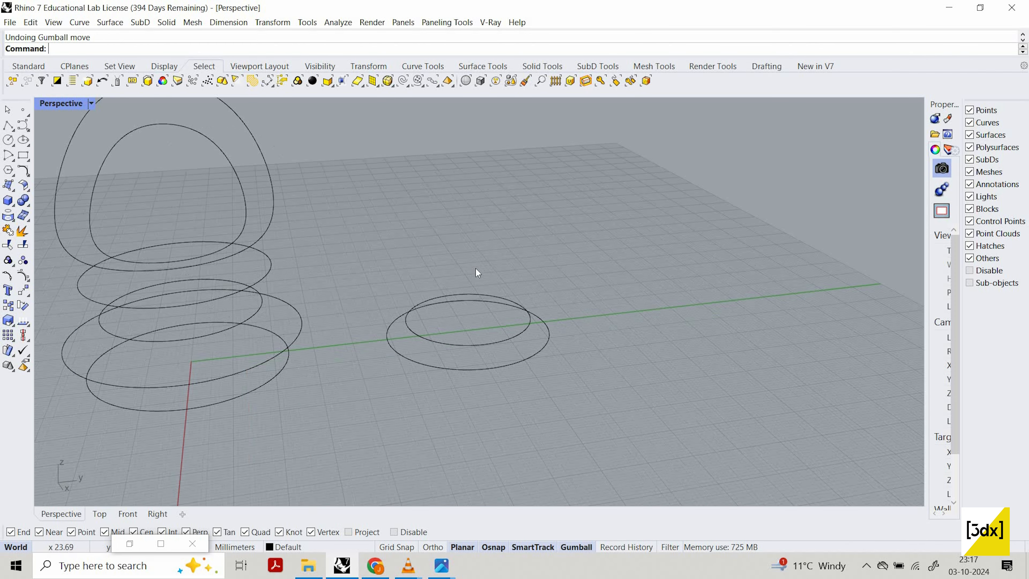
left_click_drag(476, 269, 410, 338)
key("Delete")
Step: Start Loft and select the six stacked curves in order: two lower outer circles, outer and inner tilted curves, two inner circles
scroll(536, 340, "down", 6)
right_click_drag(375, 375, 438, 330)
scroll(448, 381, "up", 2)
scroll(469, 352, "up", 4)
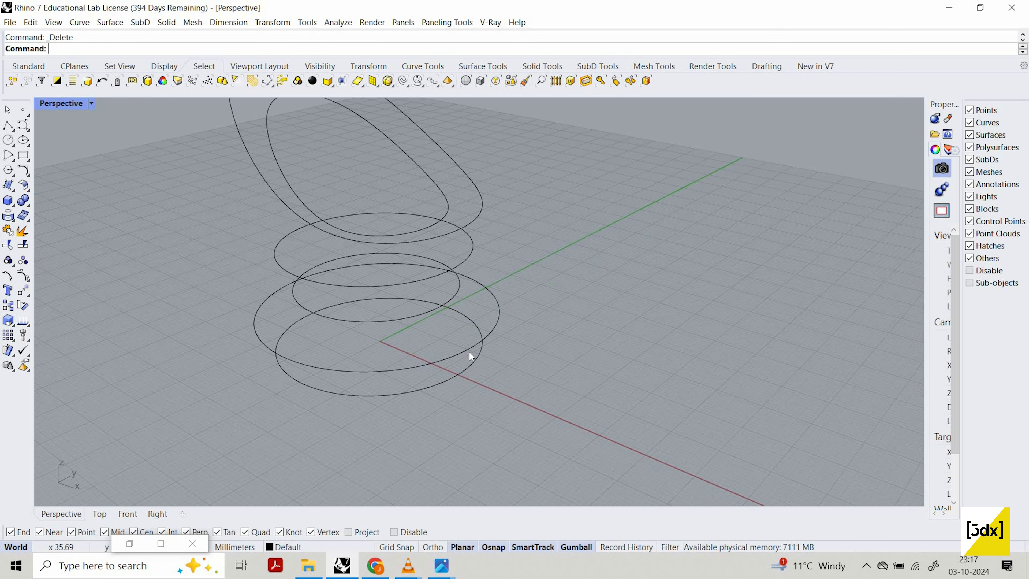
type("Lo")
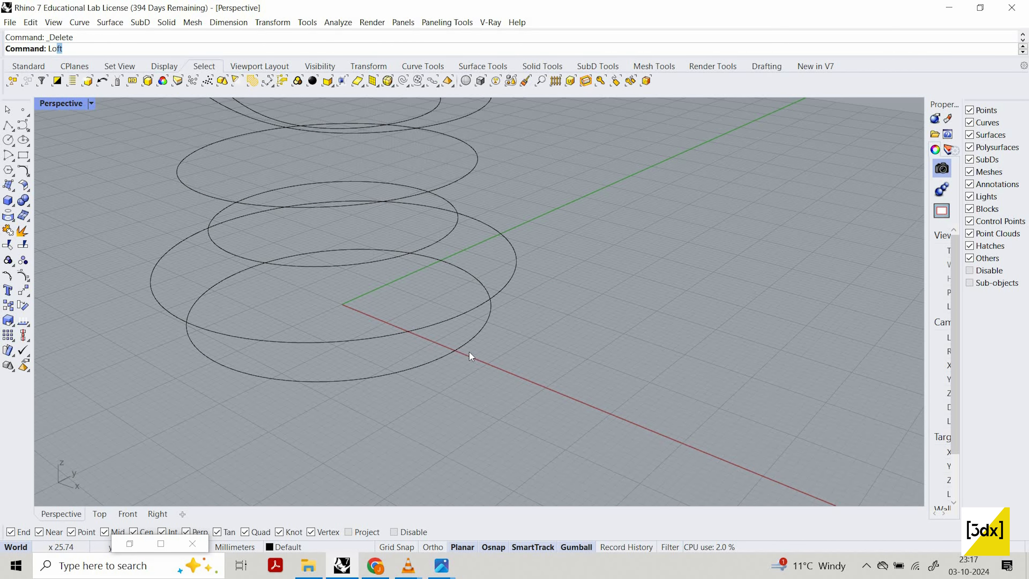
type("ft")
key("Return")
scroll(440, 379, "down", 4)
scroll(456, 379, "up", 2)
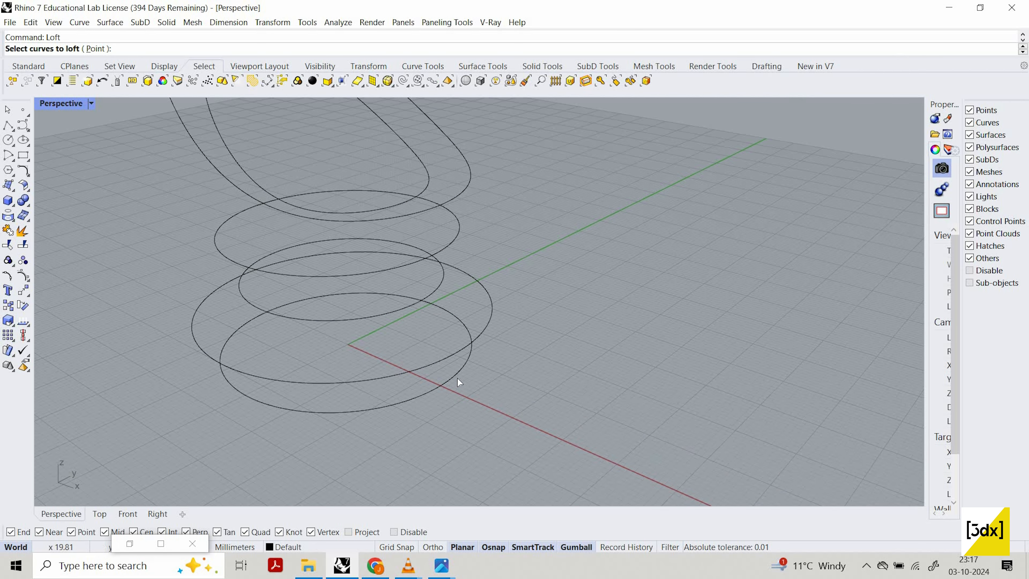
left_click(472, 342)
left_click(462, 193)
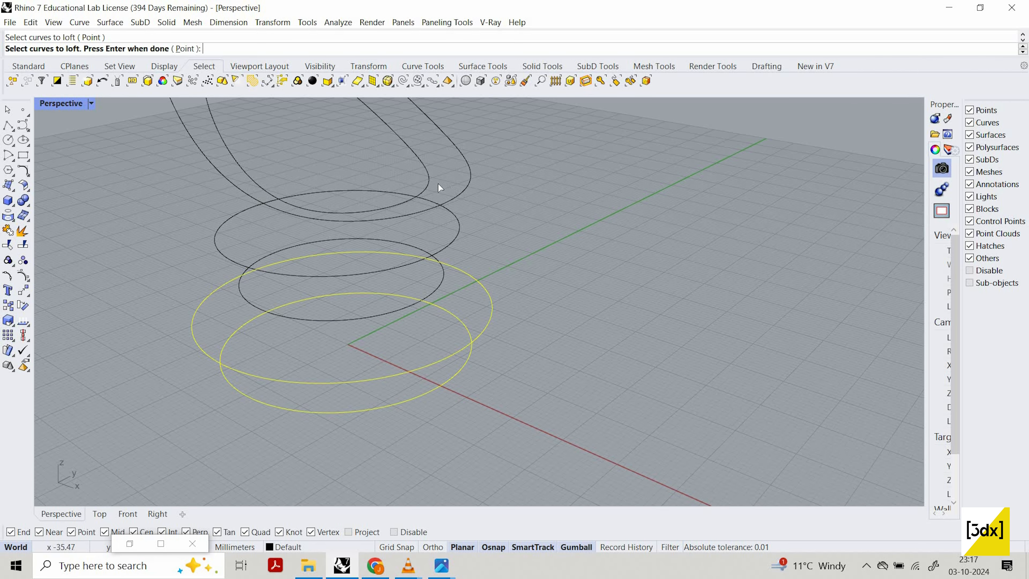
left_click(444, 258)
left_click(402, 322)
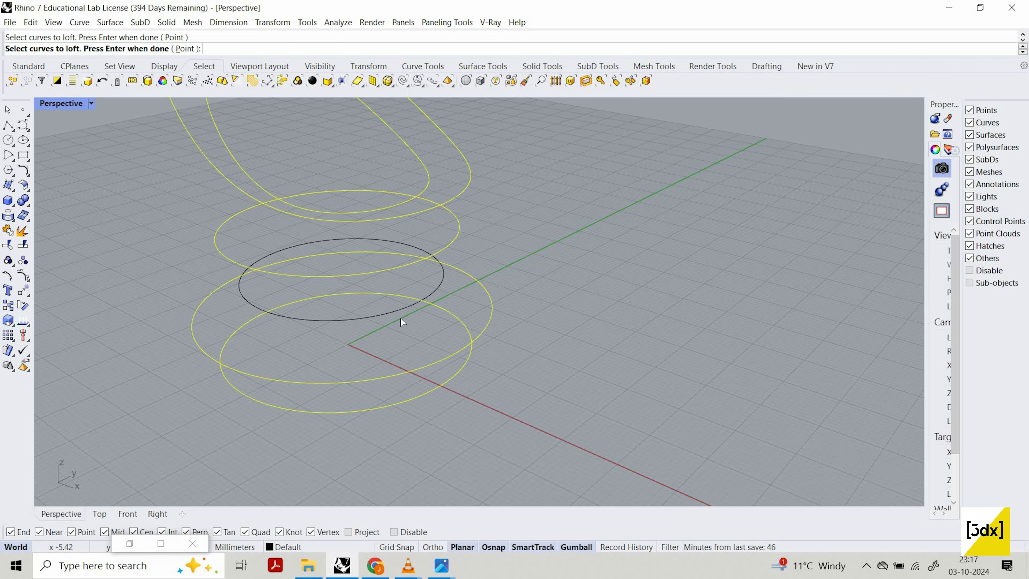
Step: Check the seam points and their directions on the six curves, and create the lofted surface
key("Return")
scroll(523, 319, "down", 3)
right_click_drag(523, 320, 477, 371)
scroll(476, 368, "up", 4)
scroll(426, 258, "down", 6)
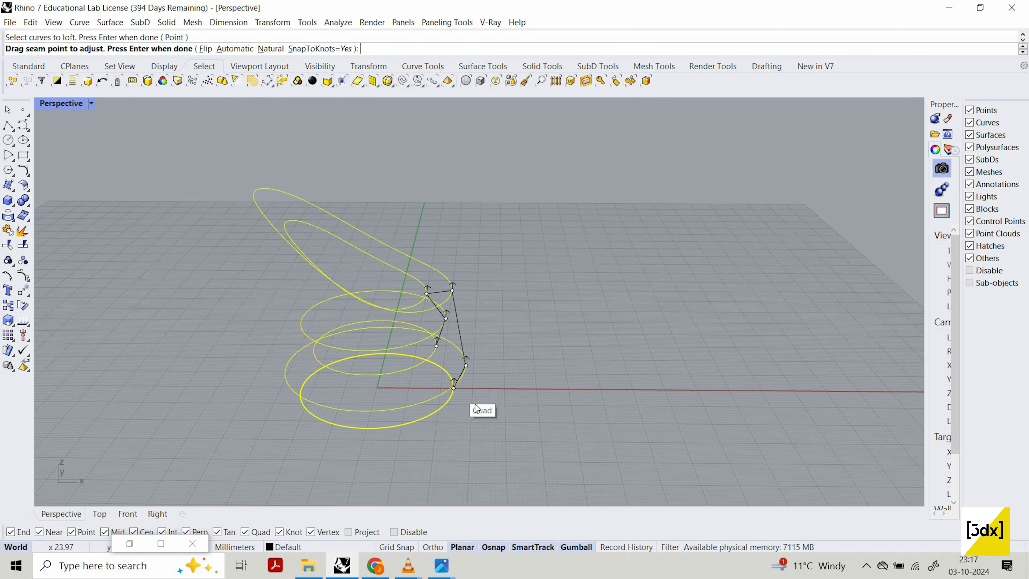
scroll(477, 403, "up", 3)
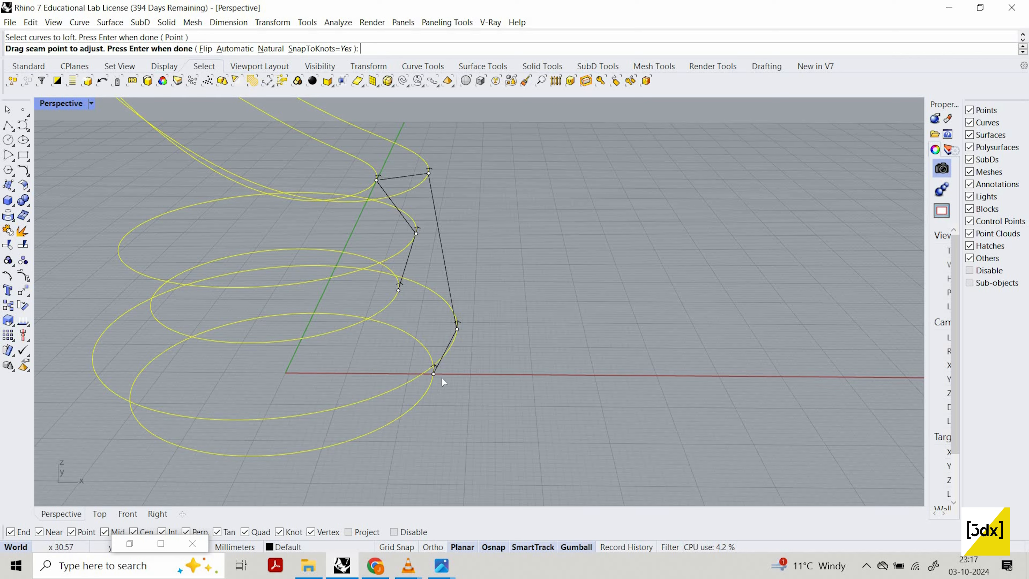
right_click_drag(445, 381, 418, 364)
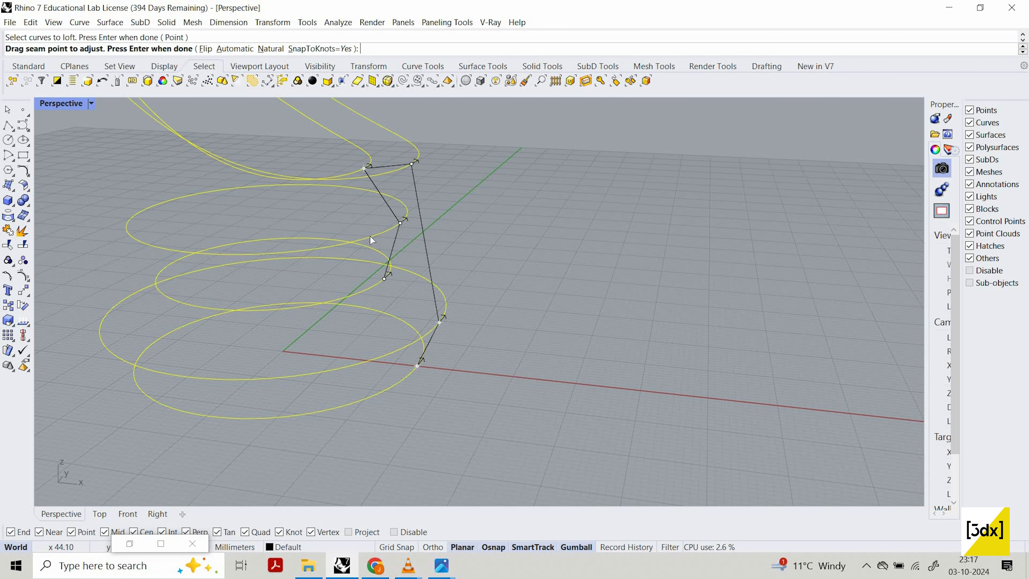
key("Return")
scroll(357, 247, "down", 4)
right_click_drag(356, 246, 376, 251)
scroll(380, 219, "up", 5)
left_click(644, 396)
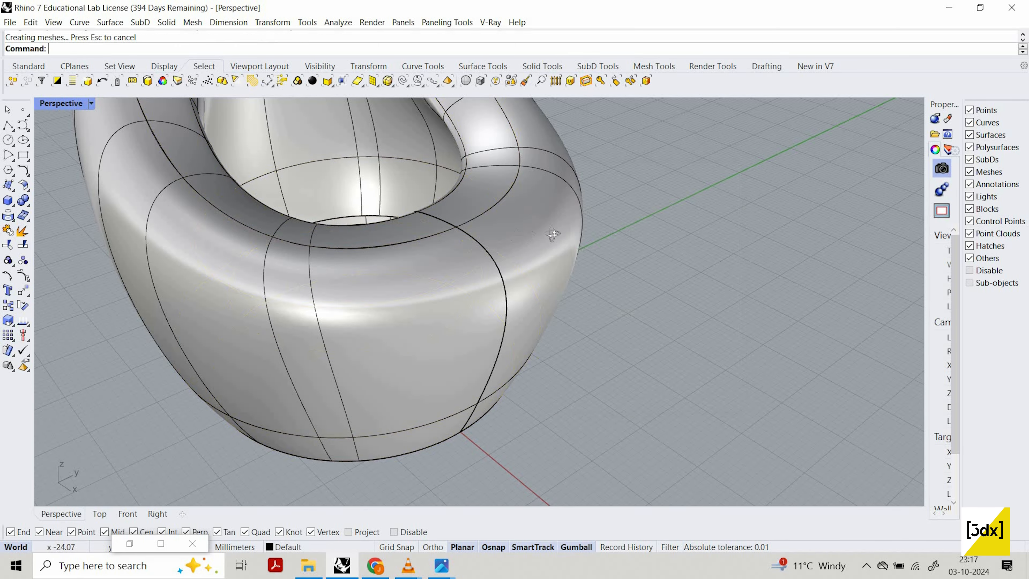
Step: Examine the lofted chair-like surface from several angles, including its rolled rim and inner opening
scroll(361, 223, "up", 5)
scroll(237, 219, "down", 5)
right_click_drag(237, 219, 402, 310)
scroll(303, 264, "up", 4)
scroll(325, 245, "down", 4)
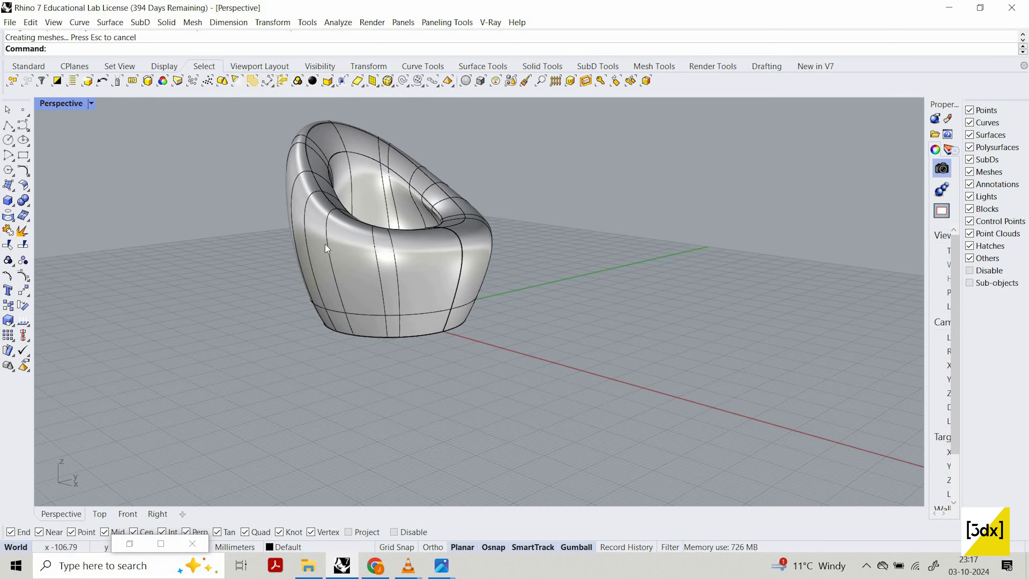
right_click_drag(325, 245, 416, 242)
scroll(352, 214, "up", 5)
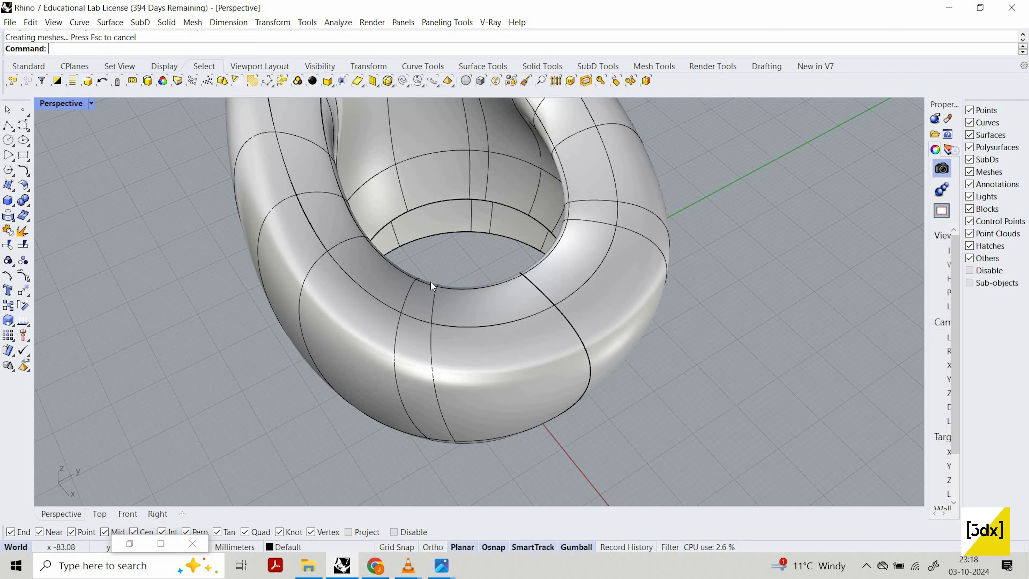
right_click_drag(430, 281, 540, 204)
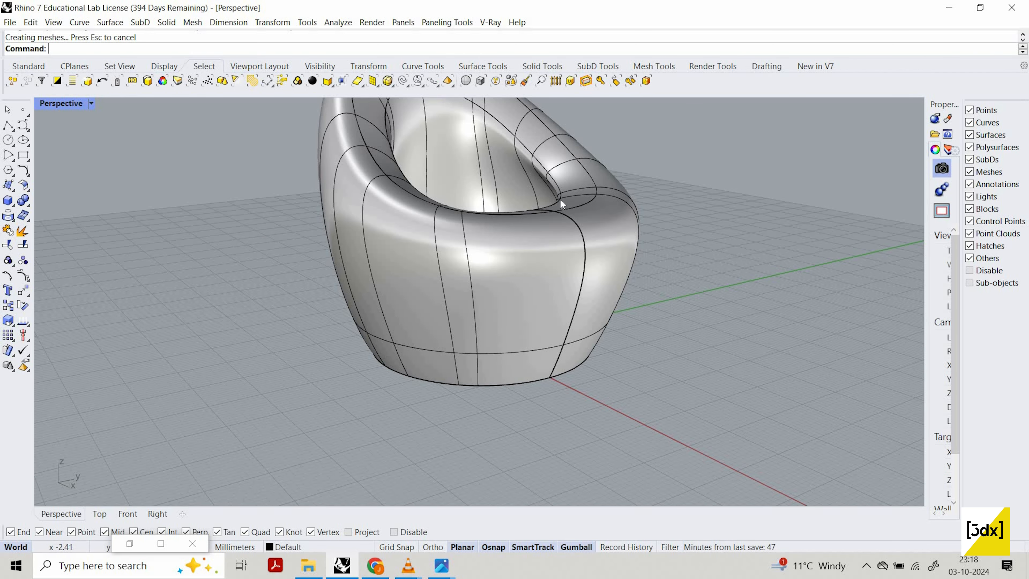
Step: Undo the loft, restart Loft, and reselect the six curves from the base circle over the tilted rim to the smallest inner circle
key("ctrl+z")
key("Return")
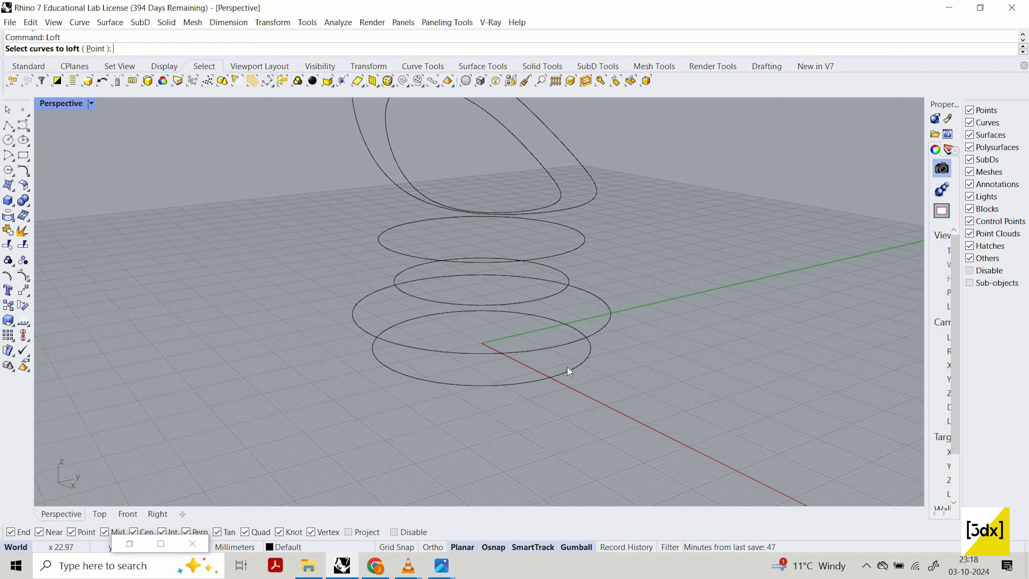
type("Loft")
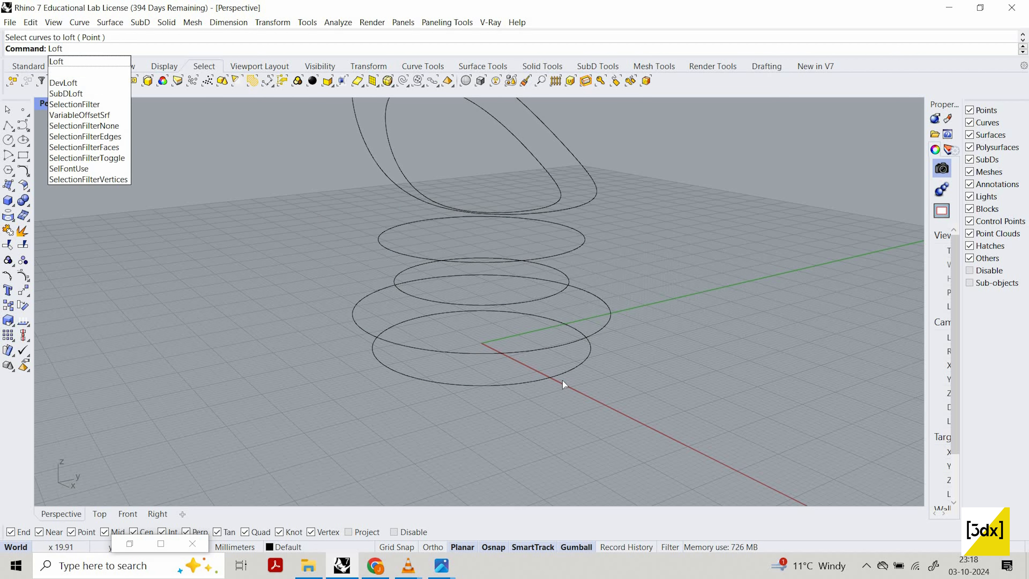
key("Return")
left_click(591, 341)
left_click(607, 304)
left_click(594, 197)
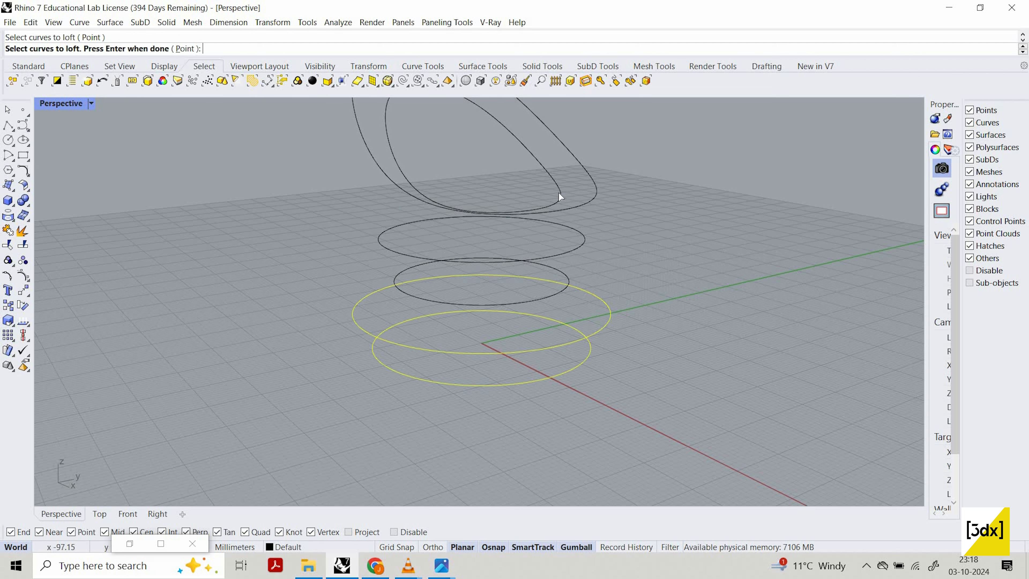
left_click(559, 193)
left_click(577, 248)
left_click(568, 278)
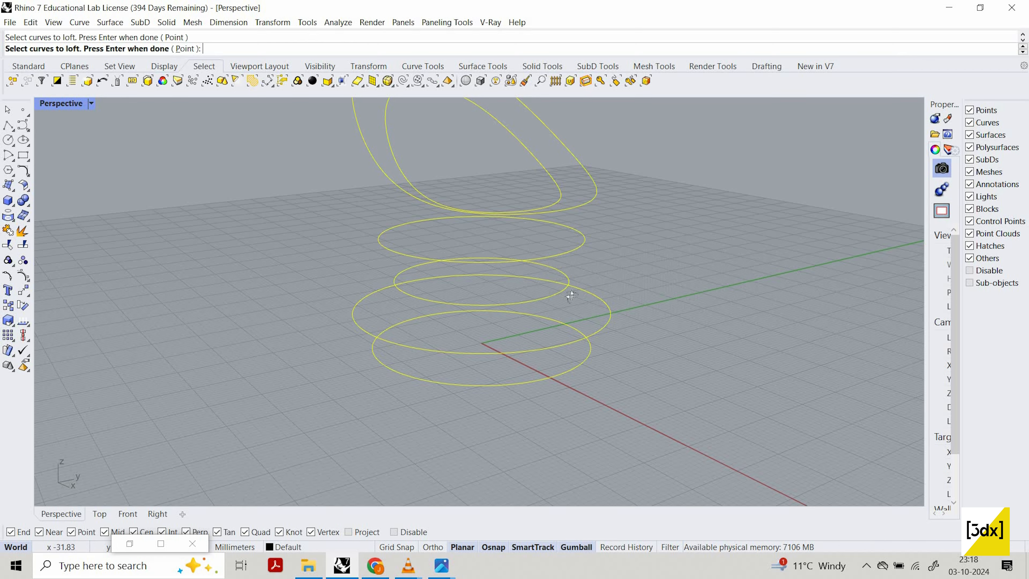
Step: Accept the seam points and create a Normal-style loft with cross-section curves rebuilt with 10 control points
key("Return")
right_click_drag(562, 244, 586, 247)
scroll(575, 231, "up", 2)
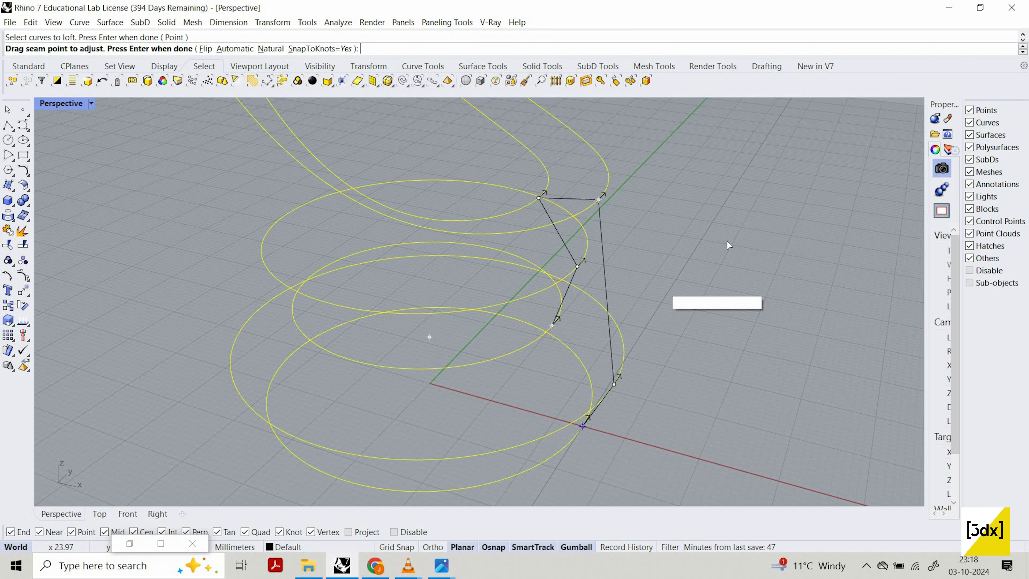
key("Return")
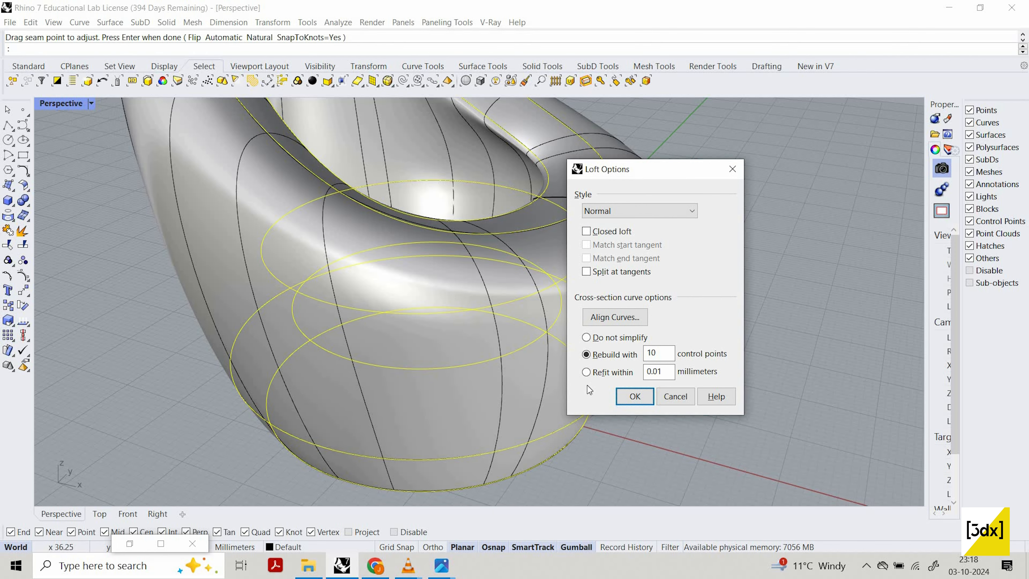
Step: Inspect the new loft and compare its form with the reference photo of the glowing lattice lamp in the image viewer
scroll(485, 360, "down", 2)
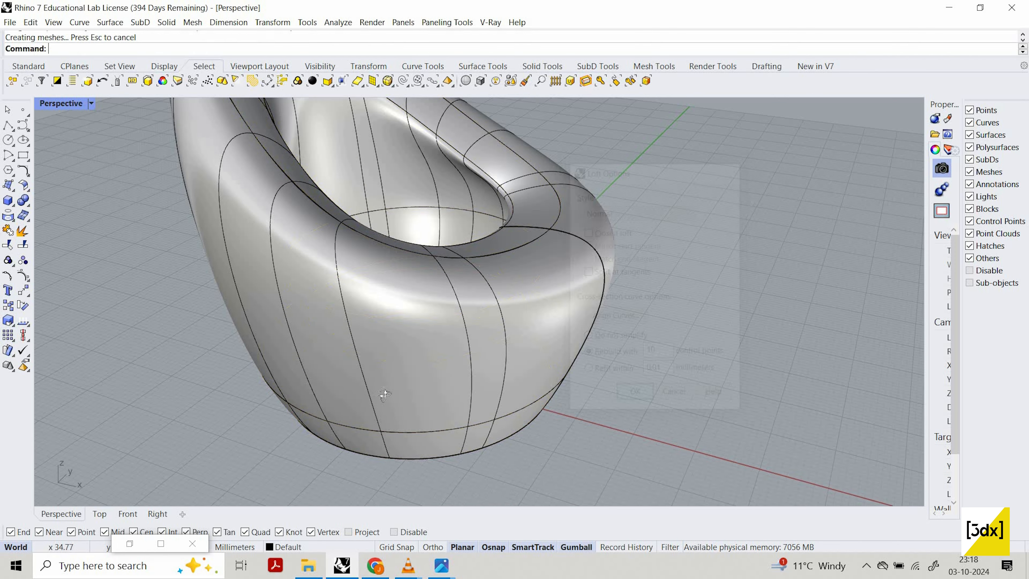
right_click_drag(410, 442, 383, 422)
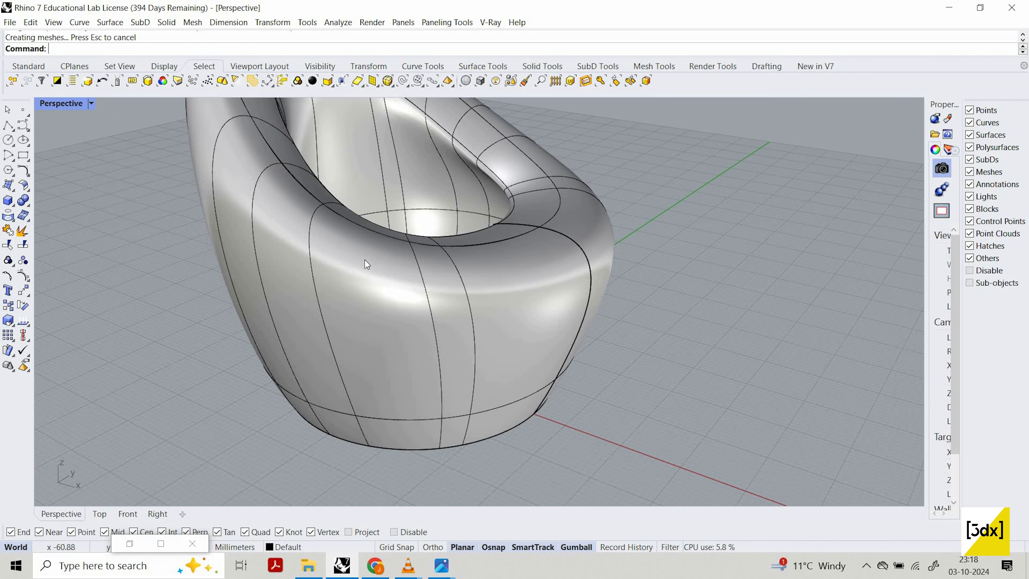
scroll(350, 339, "down", 4)
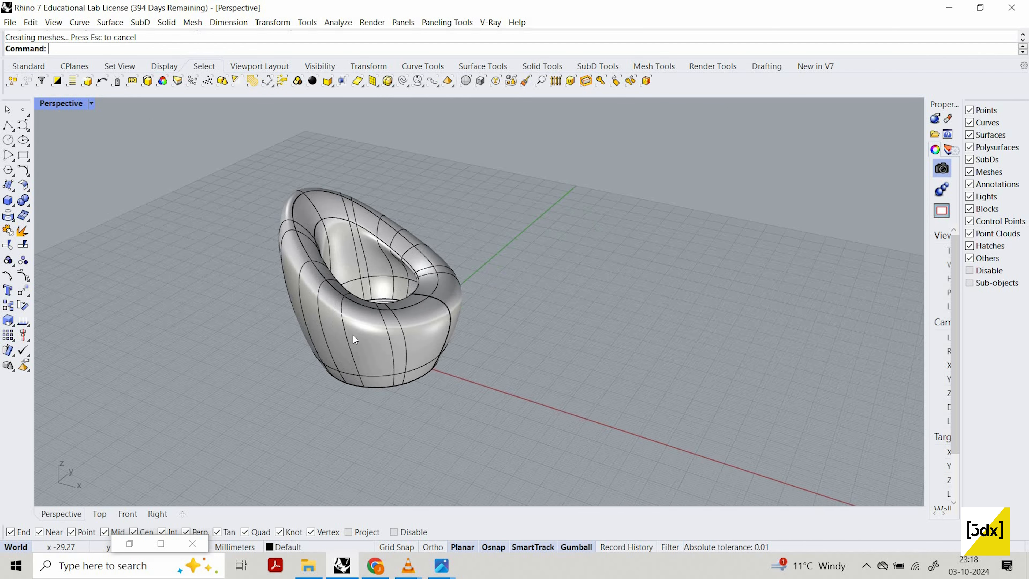
scroll(421, 359, "up", 3)
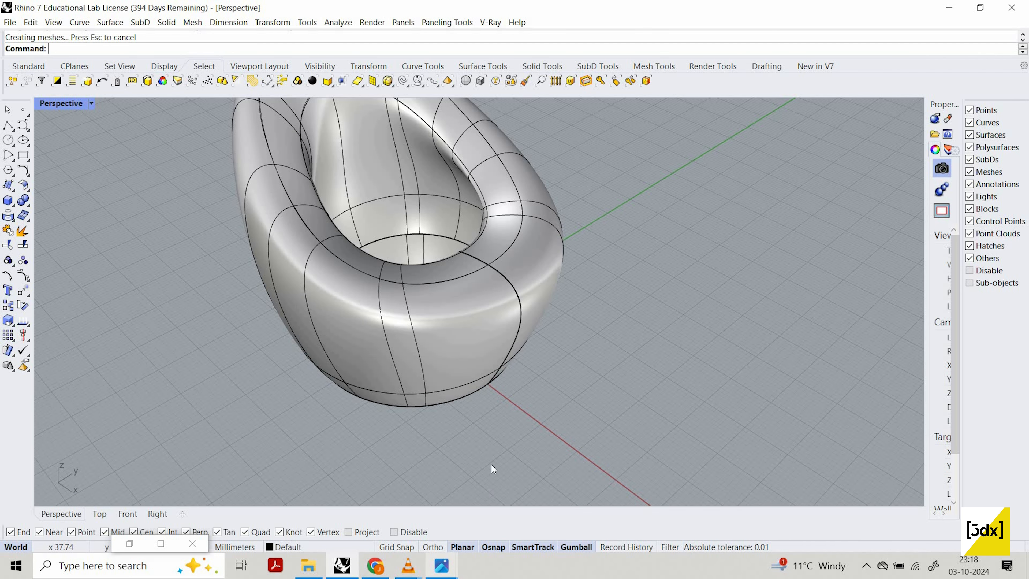
left_click(442, 565)
left_click(478, 492)
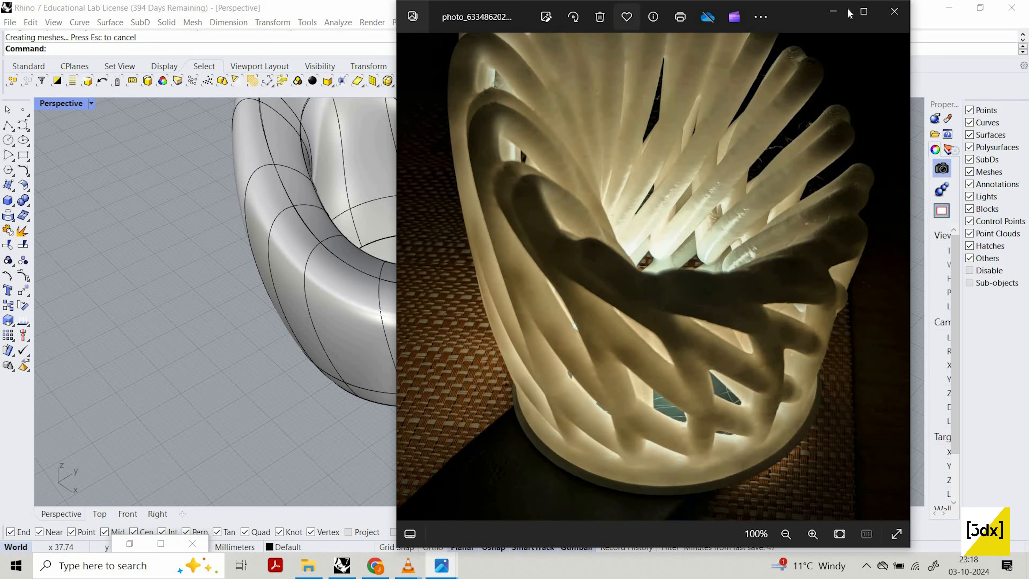
left_click_drag(810, 8, 904, 4)
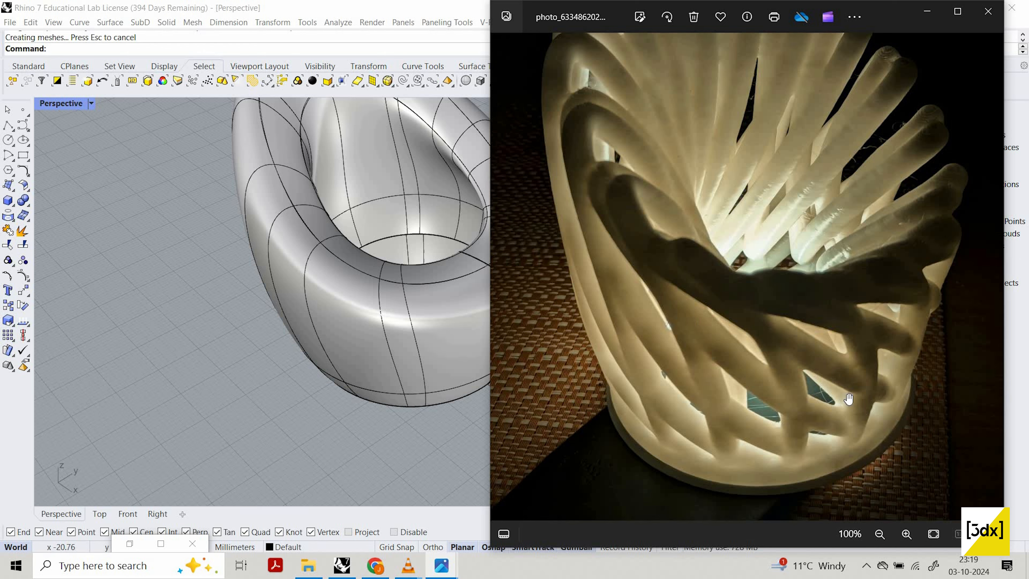
left_click(383, 328)
scroll(379, 315, "up", 5)
right_click_drag(376, 315, 321, 196)
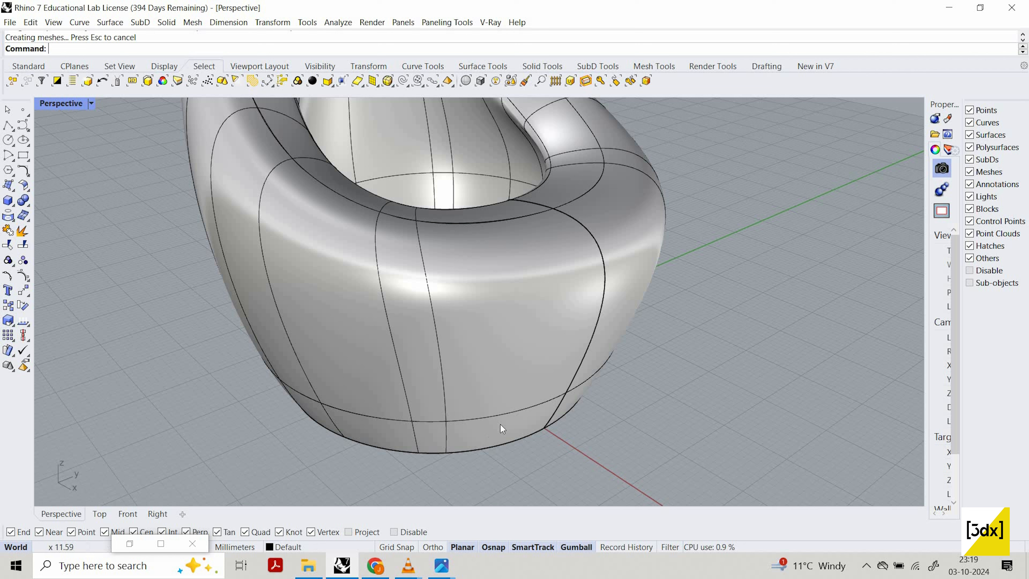
Step: Undo the second loft and turn on history recording
key("ctrl+z")
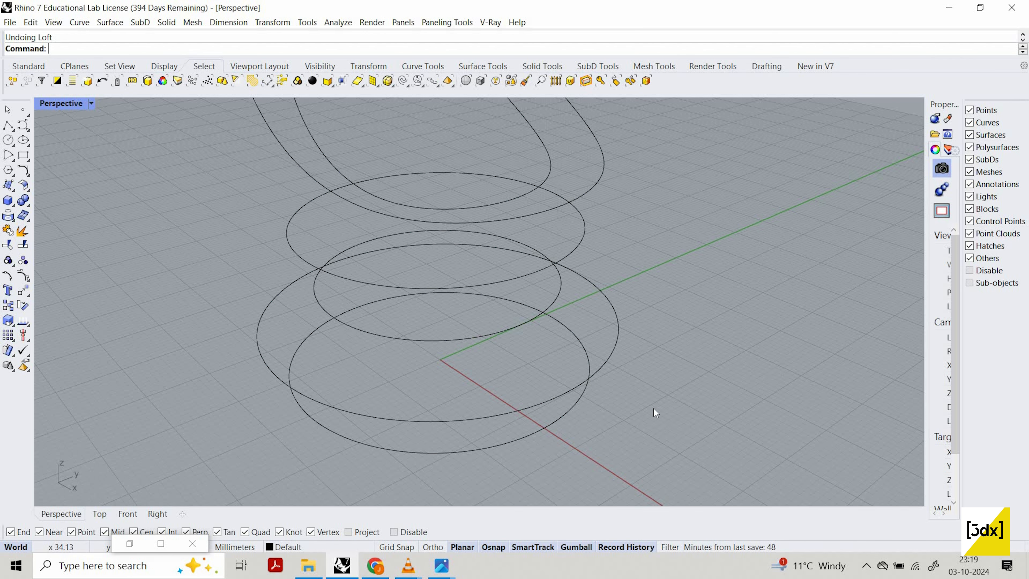
scroll(498, 396, "down", 8)
scroll(499, 396, "up", 4)
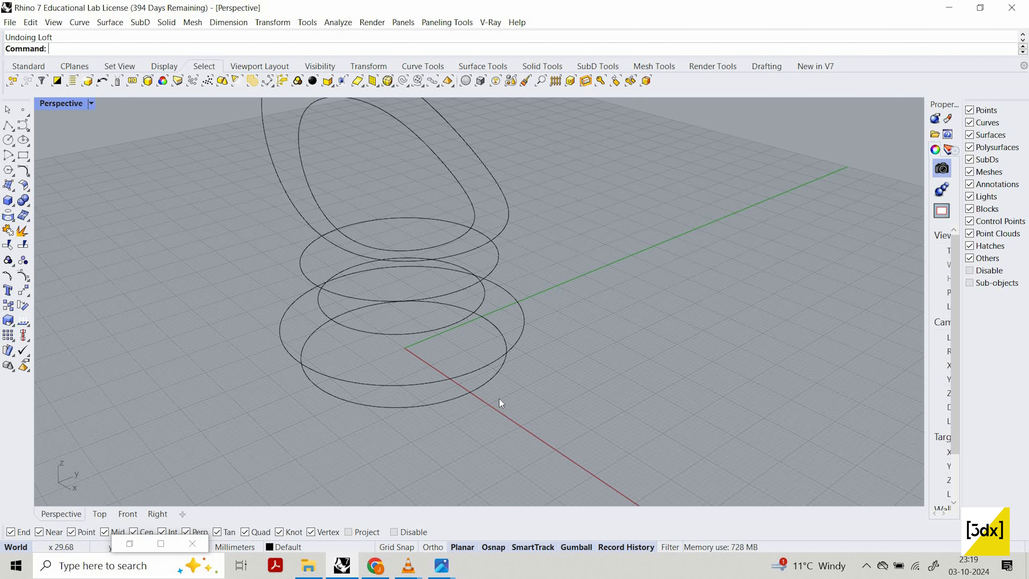
Step: Start a new Loft and select all six closed curves: the two lower ones, both tilted rims and the two inner circles
type("Loft")
key("Return")
left_click(485, 384)
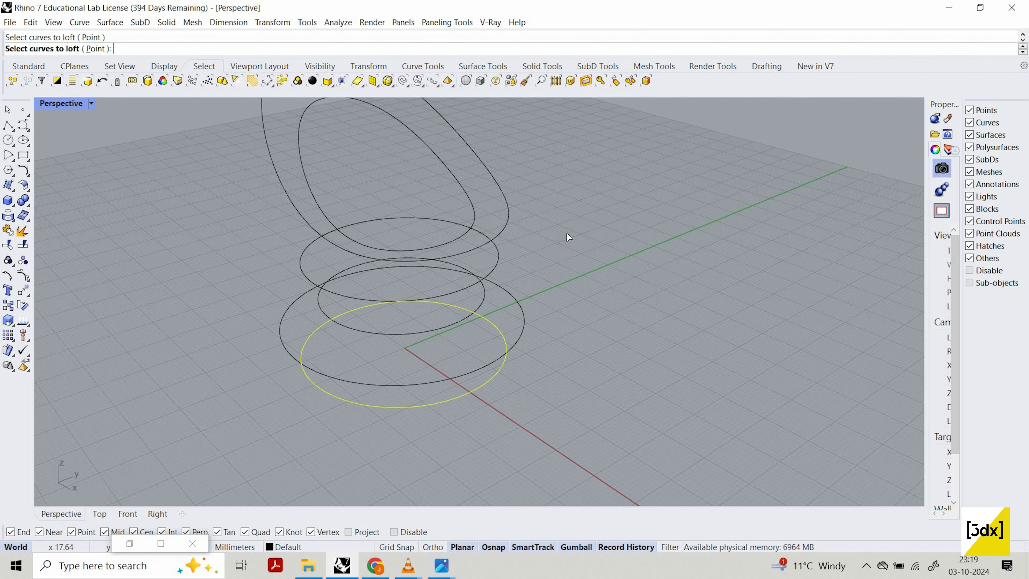
left_click(522, 313)
right_click_drag(527, 247, 567, 236)
left_click(492, 234)
left_click(457, 238)
left_click(479, 289)
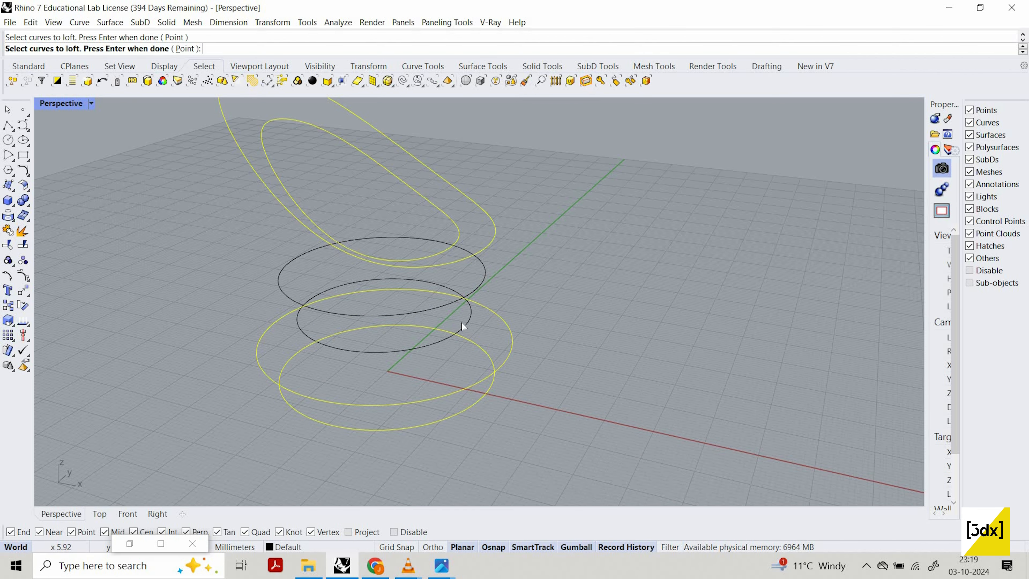
left_click(472, 325)
Step: Accept the seam points and create a Normal-style loft with cross-section curves rebuilt with 10 control points
key("Return")
key("Return")
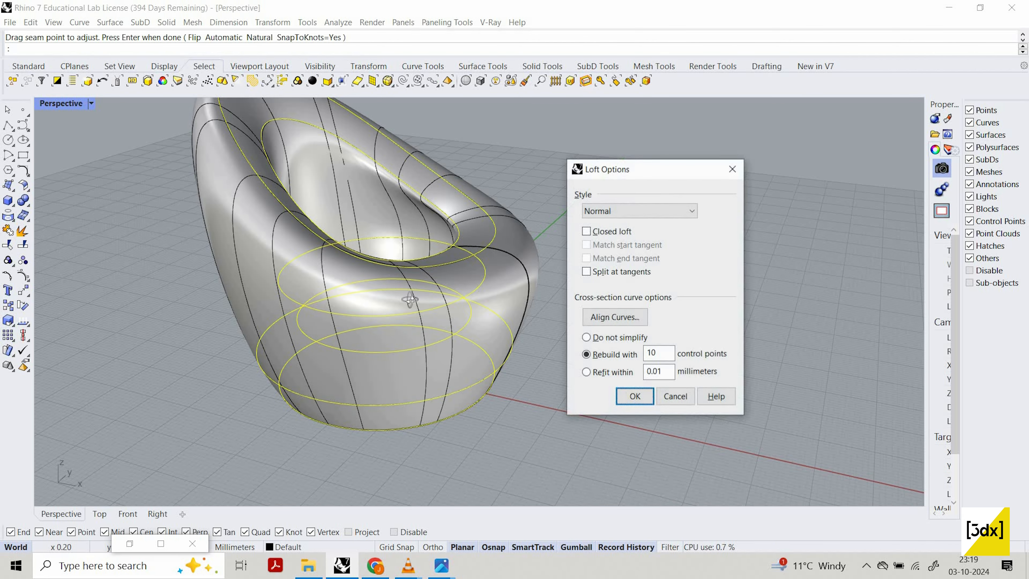
right_click_drag(338, 264, 356, 373)
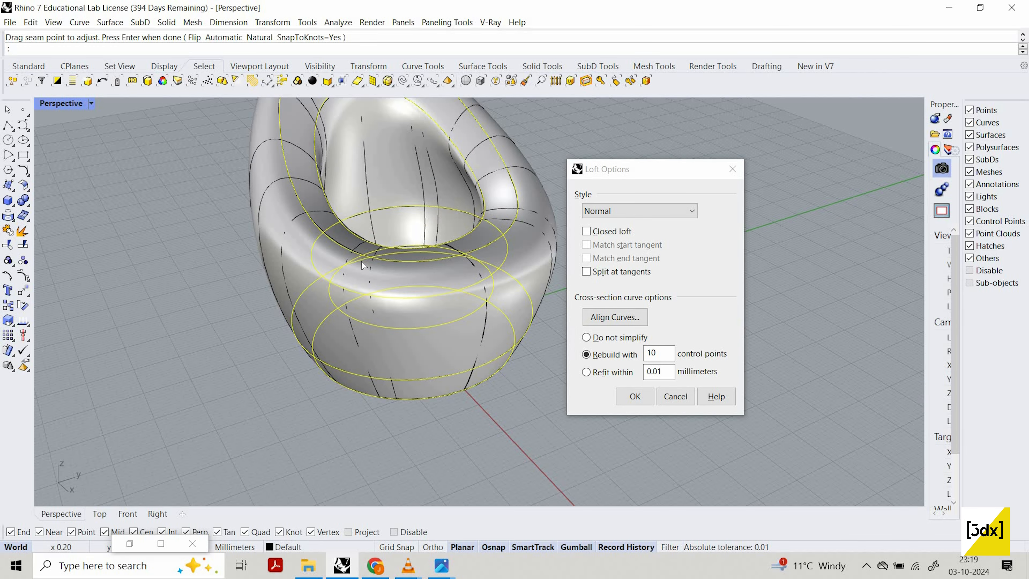
scroll(389, 365, "down", 4)
scroll(644, 406, "up", 4)
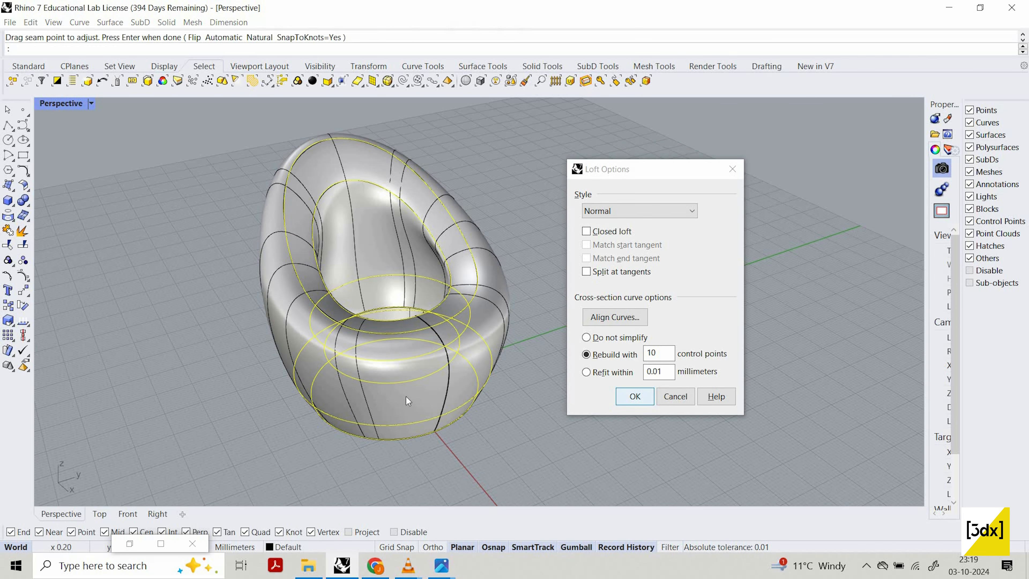
key("Return")
Step: Try rotating the large circle just above the base about its vertical axis, and undo the rotation
scroll(434, 393, "up", 4)
scroll(431, 393, "down", 3)
scroll(431, 394, "up", 2)
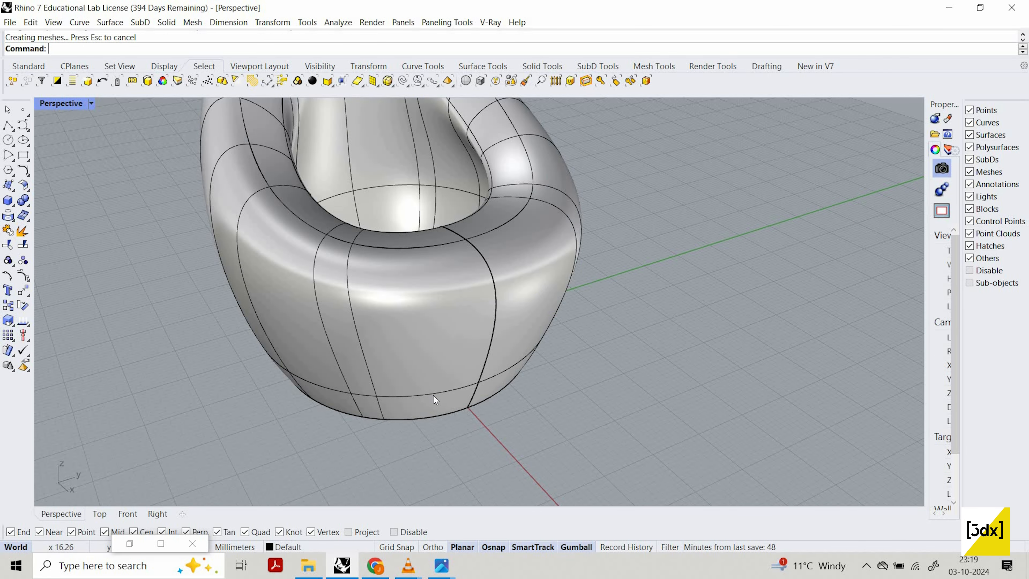
left_click(433, 396)
key("Escape")
right_click_drag(466, 364, 337, 314)
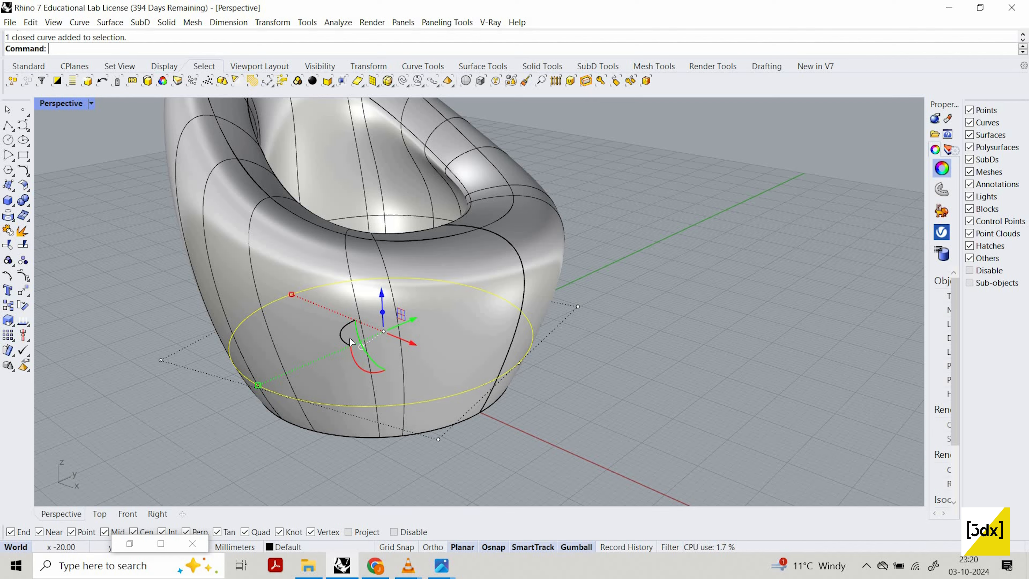
left_click_drag(346, 333, 330, 312)
right_click_drag(330, 312, 384, 370)
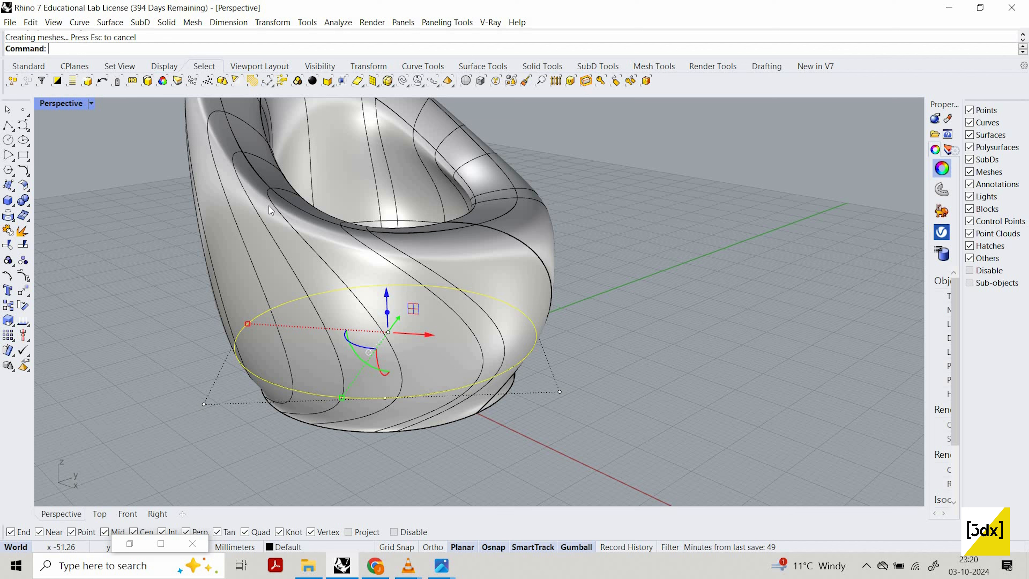
key("ctrl+z")
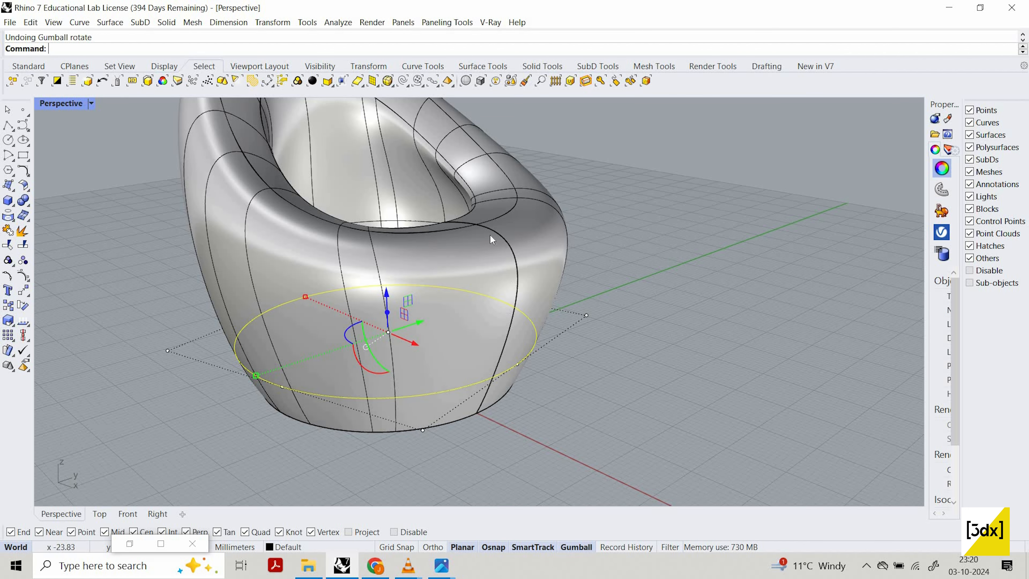
Step: Rotate the large circle just above the base about its vertical axis to twist the lower part of the loft
right_click_drag(522, 353, 480, 378)
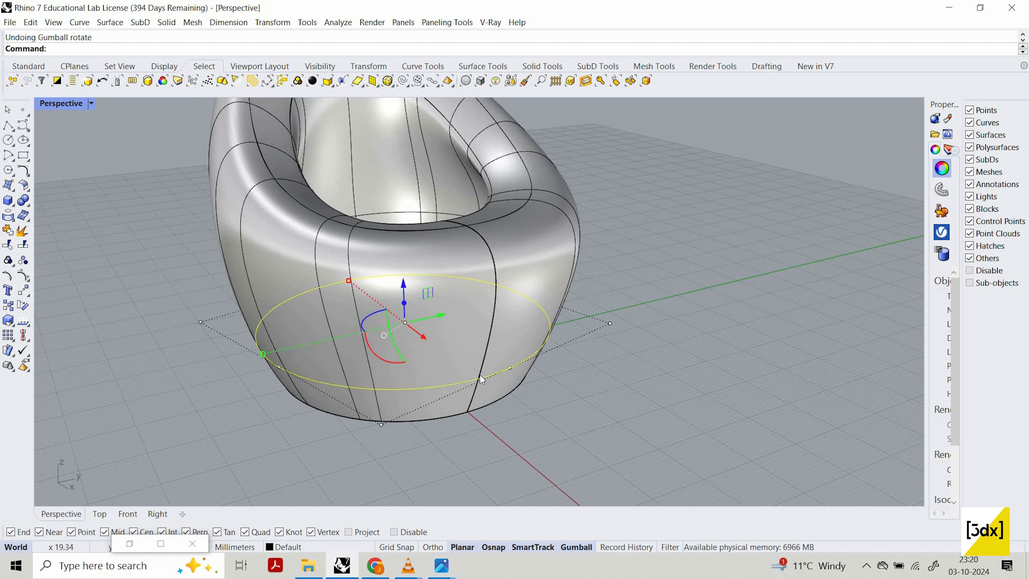
scroll(481, 375, "up", 2)
scroll(487, 373, "up", 3)
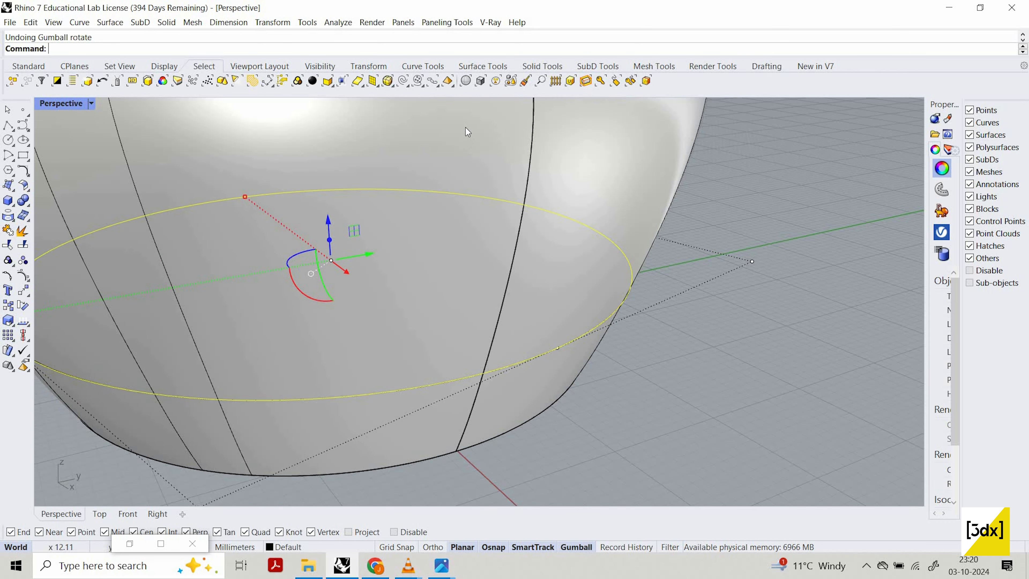
scroll(497, 404, "down", 3)
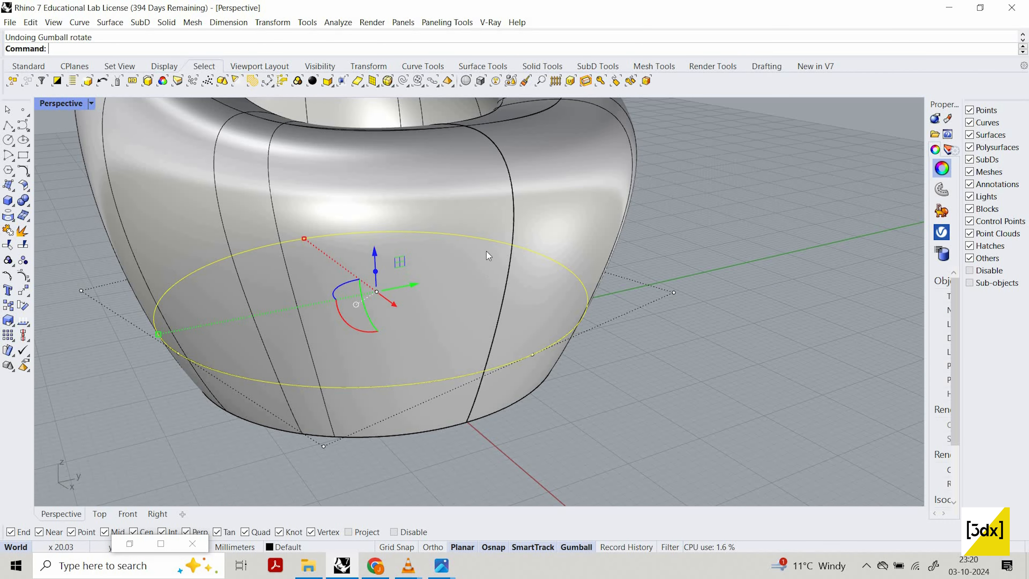
right_click_drag(289, 348, 316, 309)
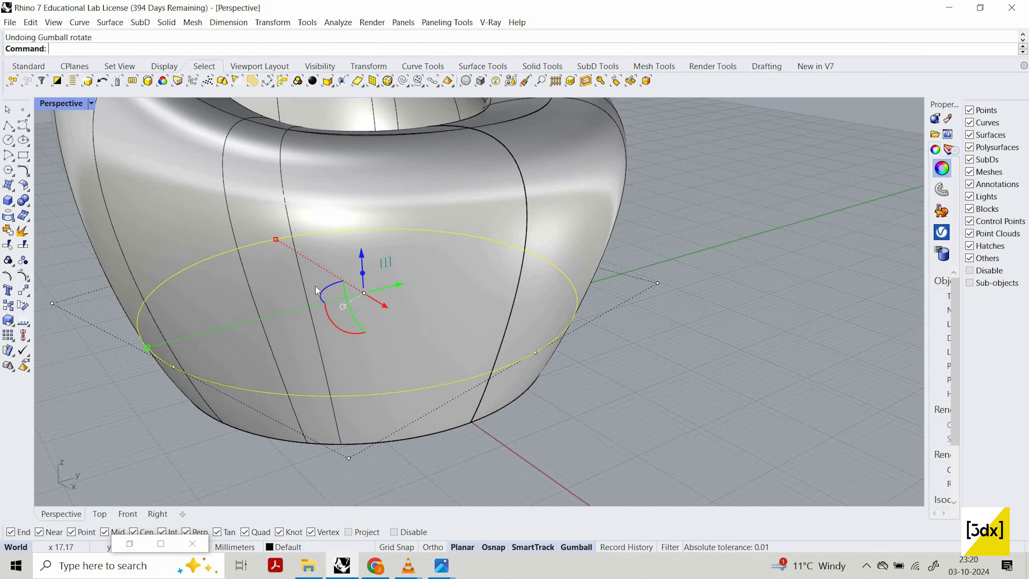
left_click_drag(324, 298, 558, 359)
right_click_drag(575, 332, 594, 362)
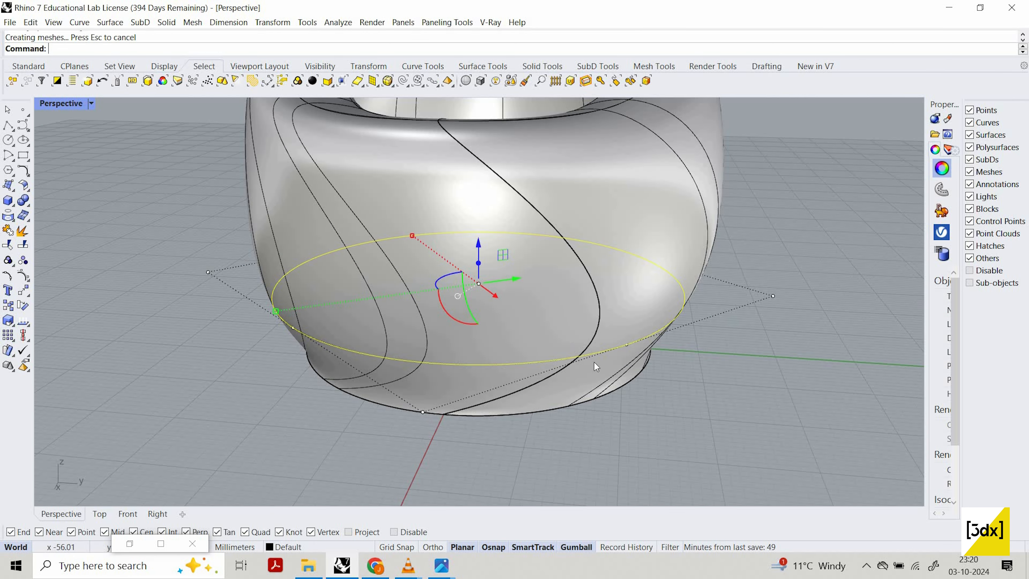
Step: Select the upper circle inside the chair opening and rotate it about its vertical axis
scroll(360, 211, "down", 6)
right_click_drag(360, 211, 450, 257)
right_click_drag(492, 285, 508, 221)
scroll(512, 216, "up", 5)
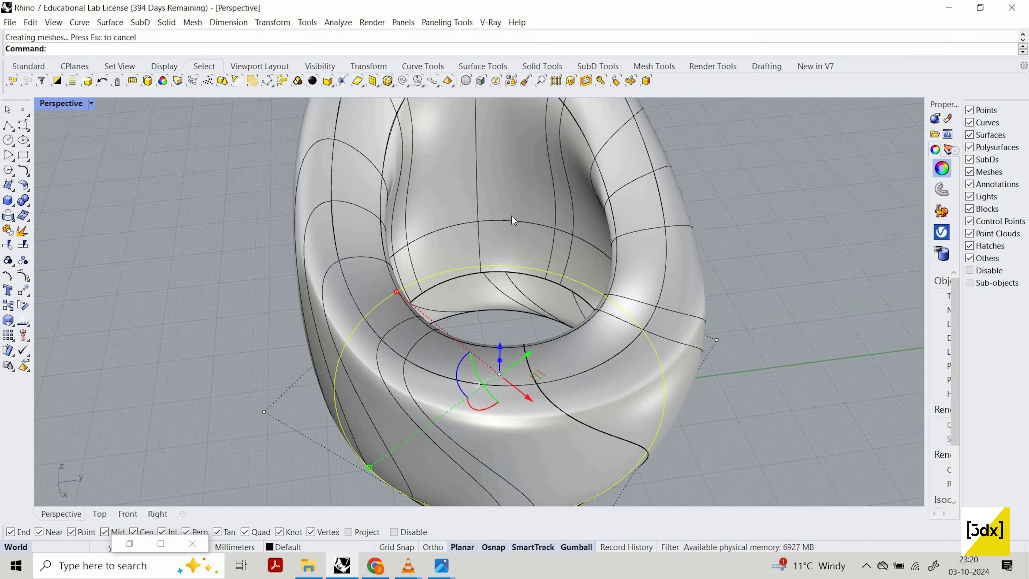
left_click(512, 216)
left_click(505, 231)
left_click(543, 249)
scroll(432, 241, "down", 5)
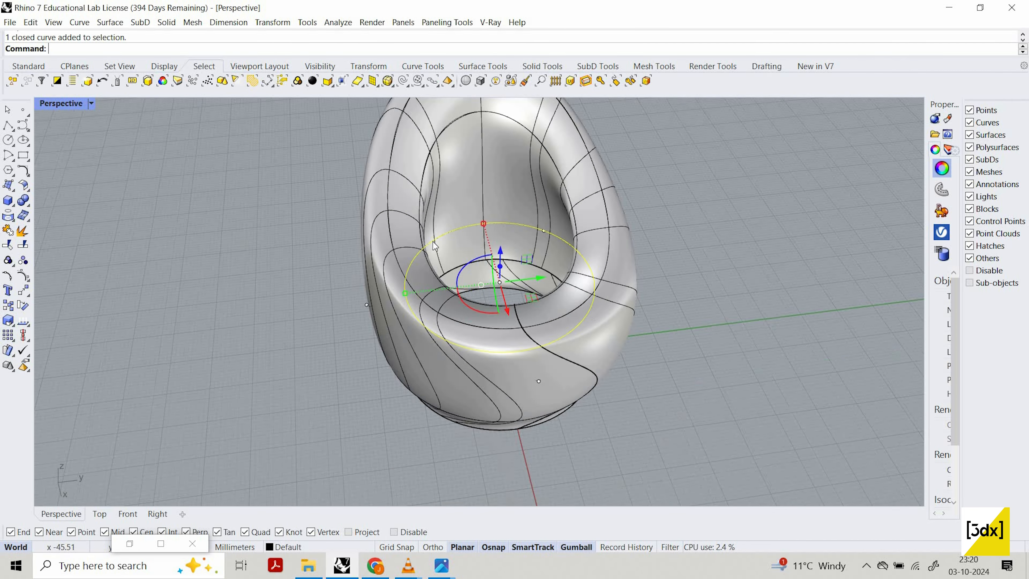
scroll(486, 276, "up", 6)
left_click_drag(516, 296, 584, 233)
Step: Rotate the smallest inner circle at the loft's inner end about its vertical axis
right_click_drag(599, 217, 494, 264)
scroll(494, 264, "up", 5)
left_click(499, 260)
left_click(518, 293)
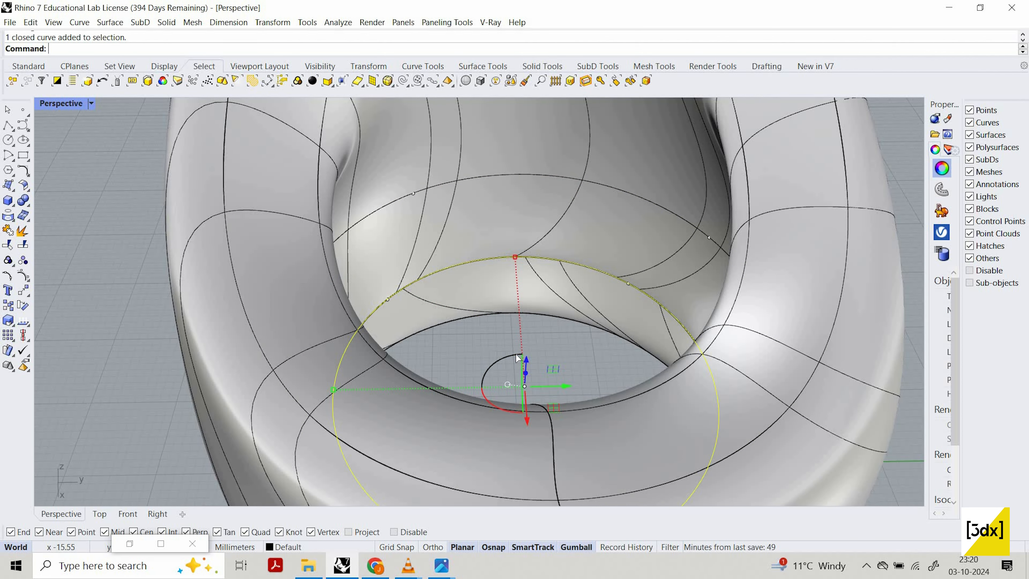
left_click_drag(502, 359, 525, 306)
scroll(560, 246, "down", 4)
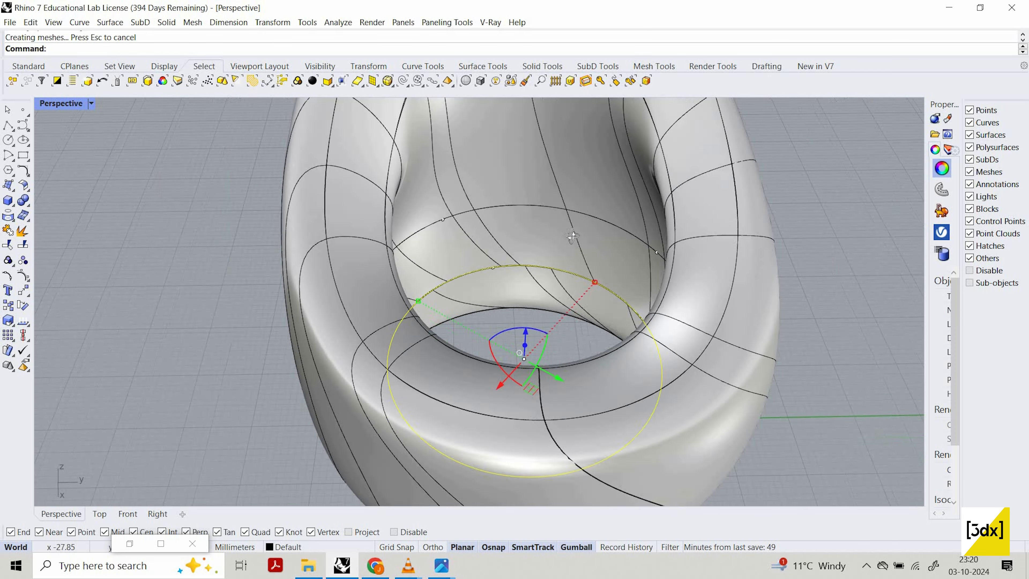
Step: Rotate the upper inner circle further about its vertical axis to twist the inside of the seat, and deselect it
right_click_drag(571, 230, 515, 275)
scroll(524, 264, "up", 6)
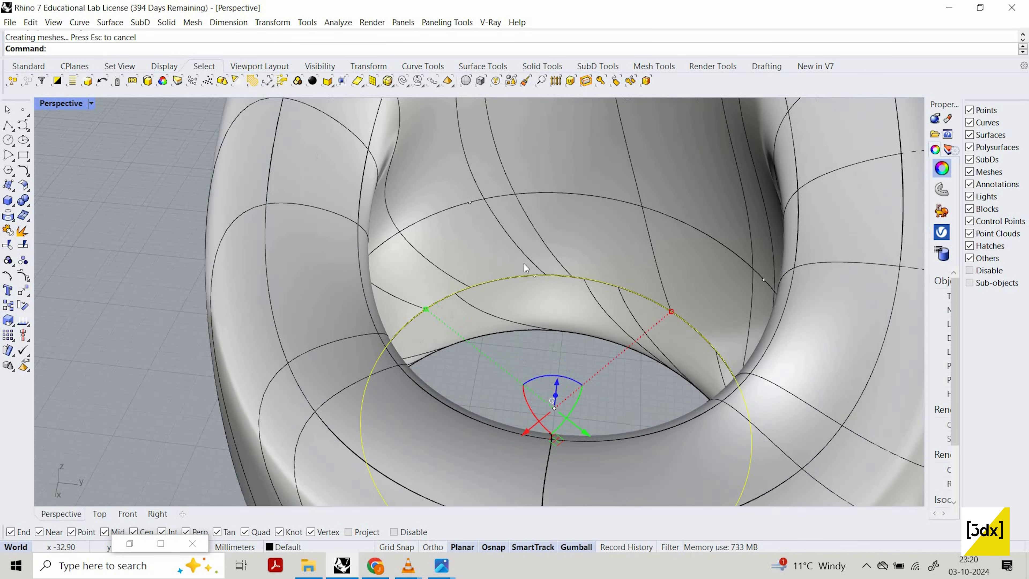
left_click(566, 267)
left_click(591, 302)
scroll(584, 324, "down", 3)
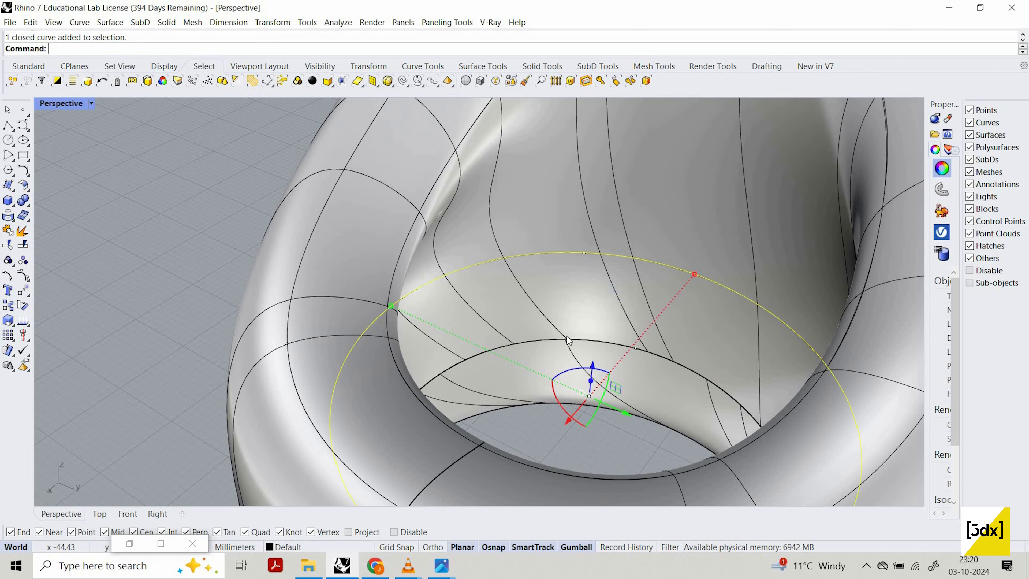
left_click_drag(567, 335, 598, 330)
right_click_drag(730, 278, 497, 292)
scroll(498, 298, "down", 5)
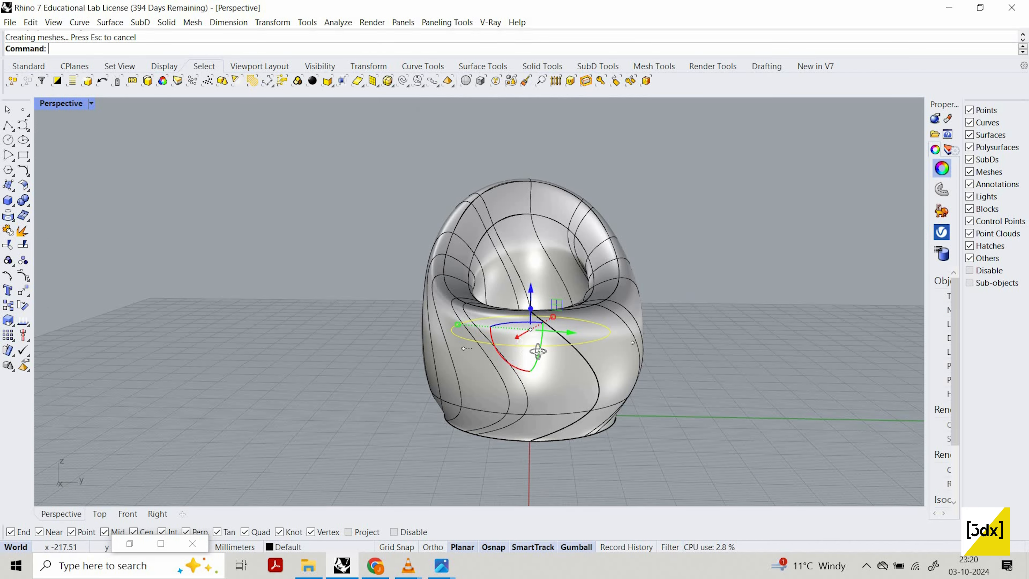
key("Escape")
Step: Rotate the base circle about its vertical axis until the loft's isocurves flow diagonally to the bottom edge, and deselect it
scroll(524, 433, "up", 5)
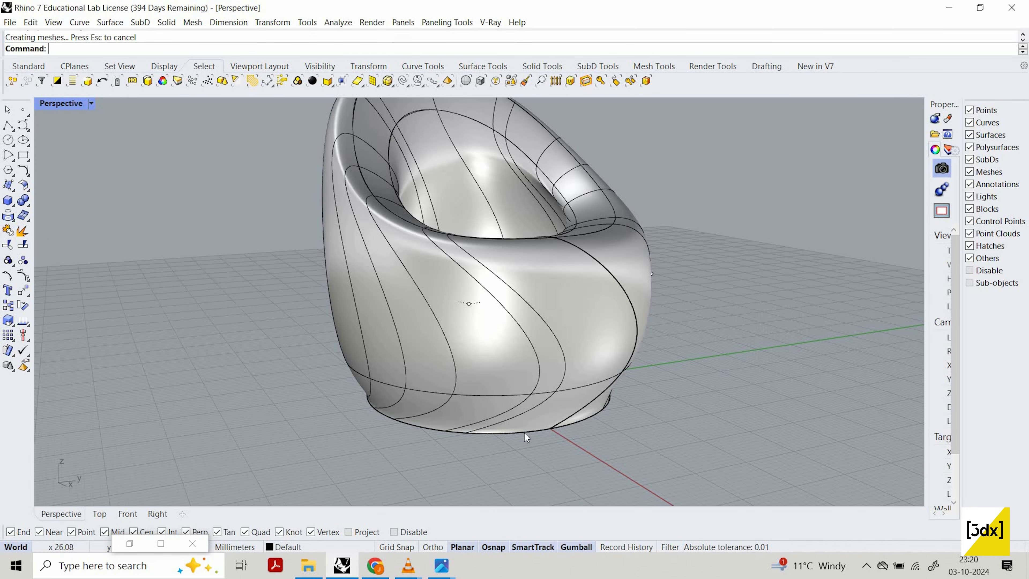
left_click(525, 433)
left_click(552, 470)
left_click_drag(452, 396, 494, 398)
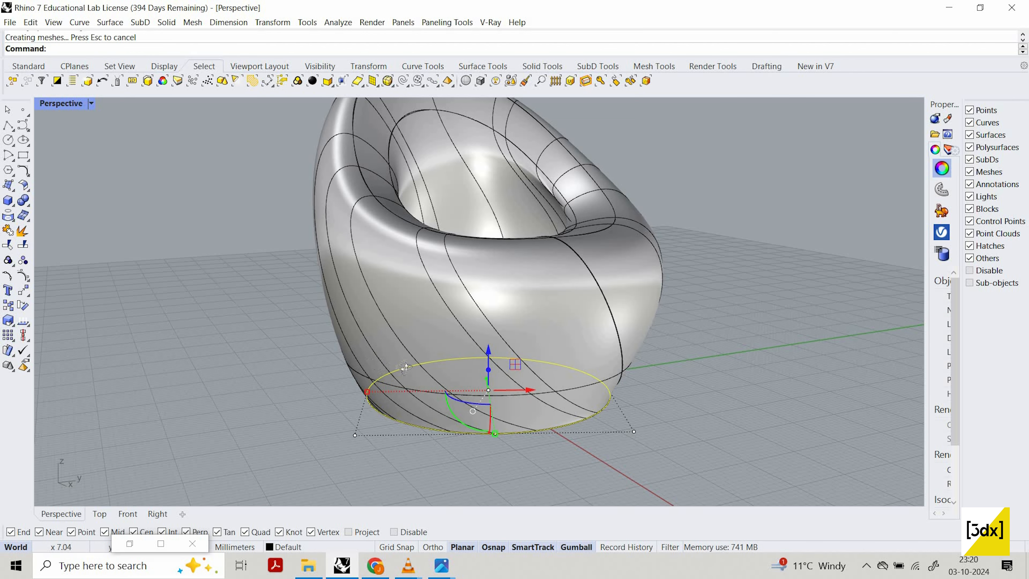
right_click_drag(405, 367, 489, 407)
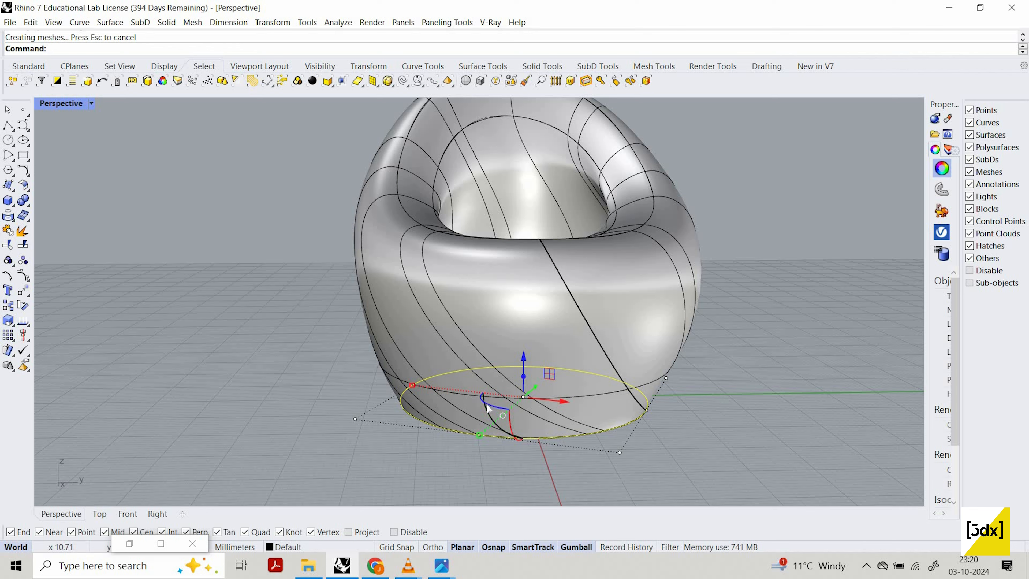
left_click_drag(487, 404, 481, 399)
right_click_drag(465, 477, 515, 466)
key("Escape")
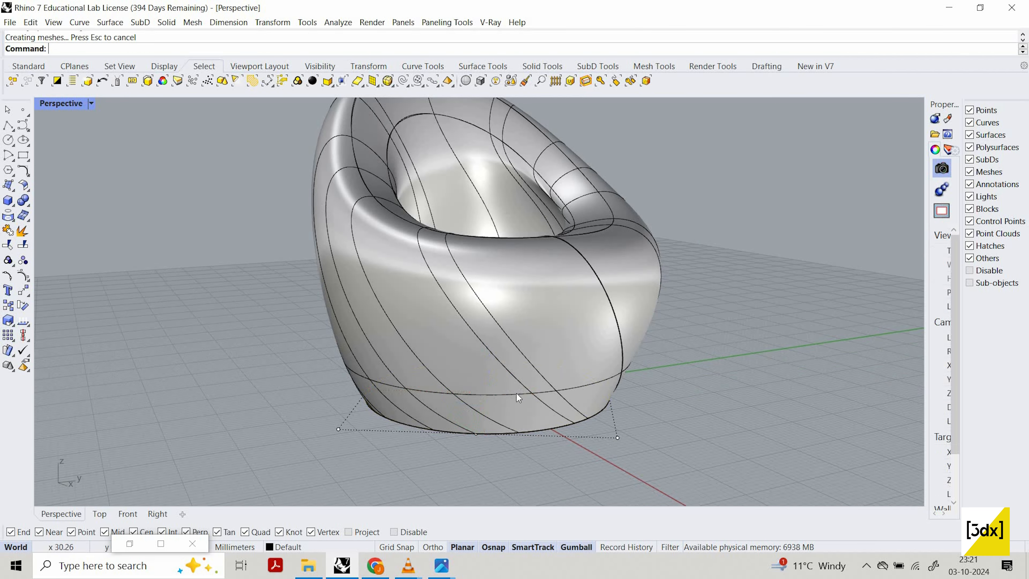
Step: Examine the twisted loft from the front, side and above, checking the isocurve flow from the base into the seat
right_click_drag(517, 393, 501, 304)
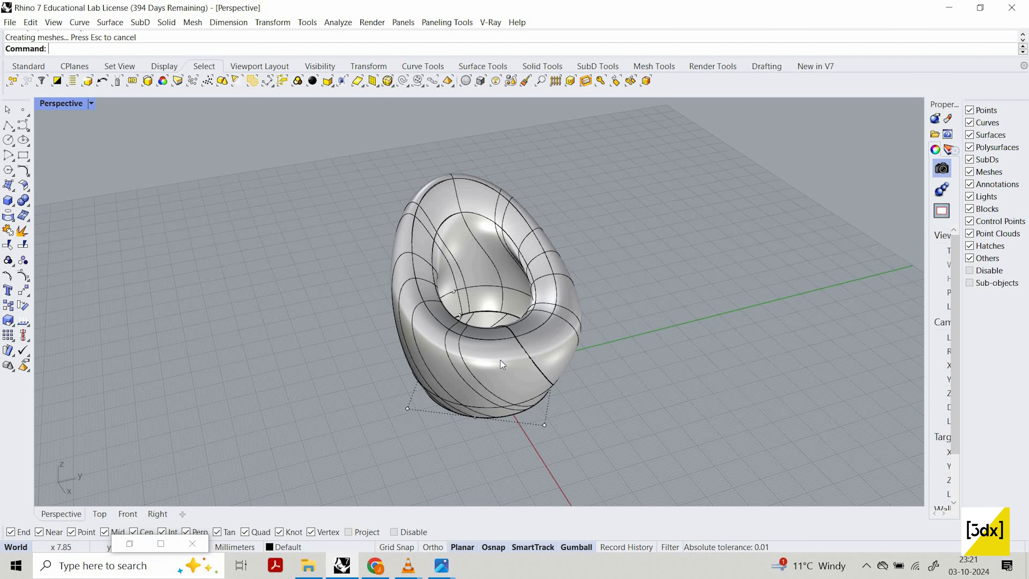
right_click_drag(500, 361, 516, 324)
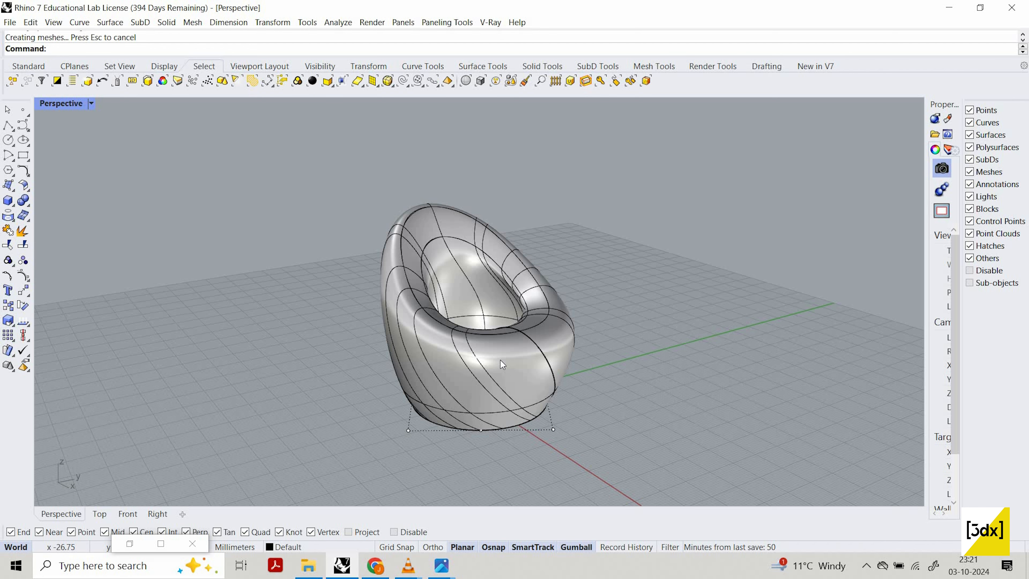
right_click_drag(500, 399, 465, 412)
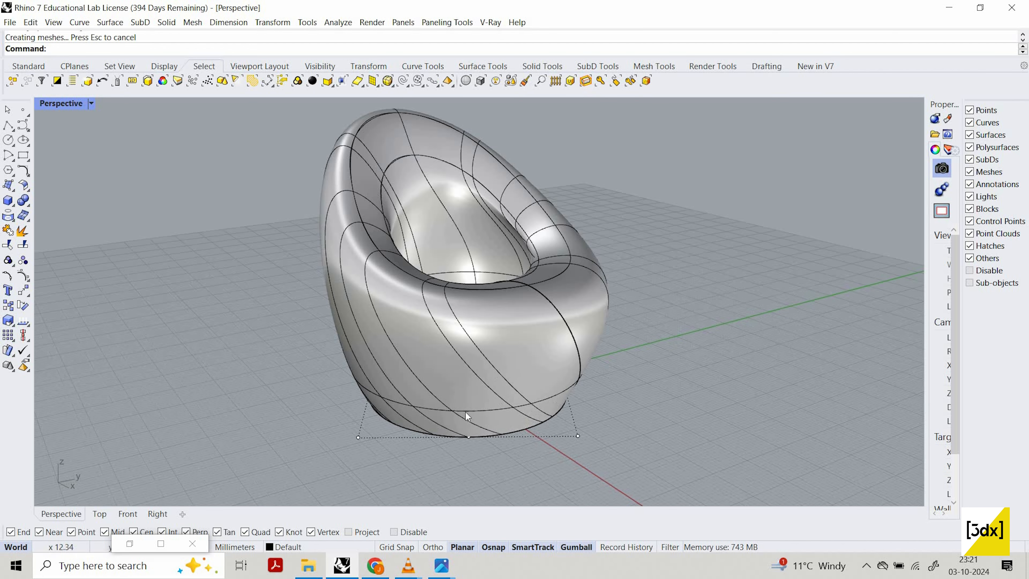
scroll(463, 398, "up", 5)
right_click_drag(636, 391, 480, 366)
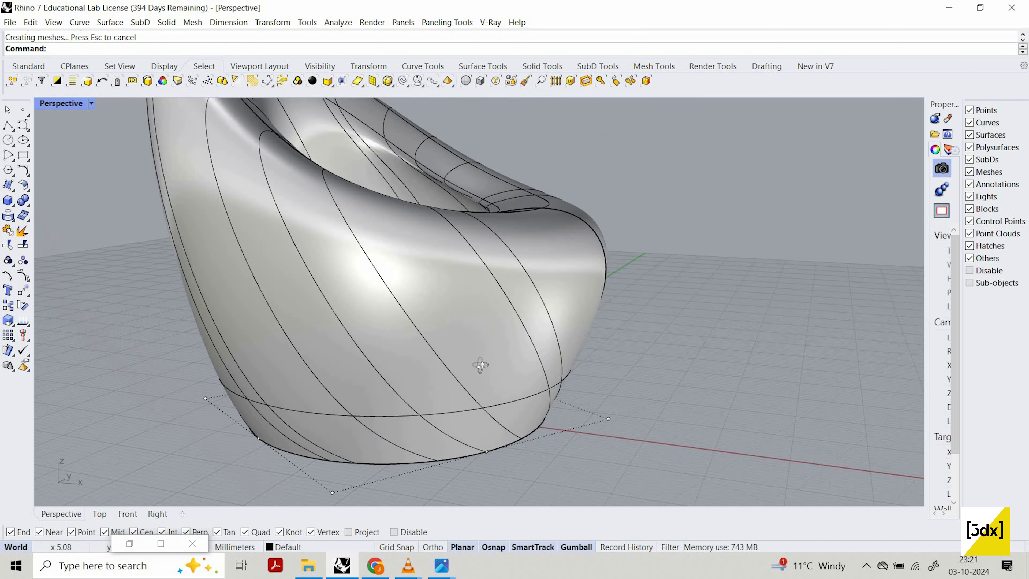
scroll(490, 368, "down", 8)
right_click_drag(484, 268, 488, 311)
scroll(487, 307, "up", 6)
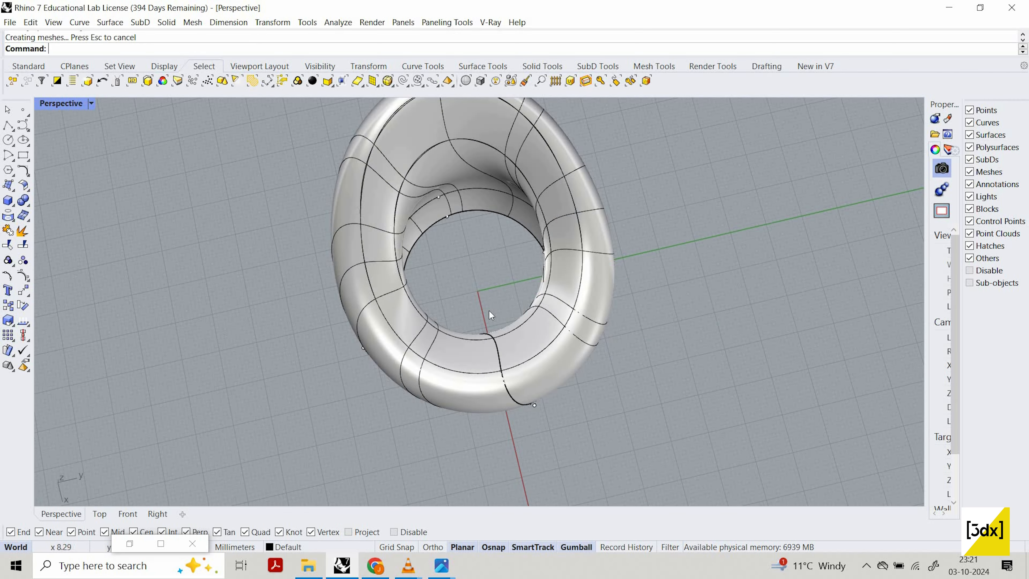
scroll(489, 310, "up", 4)
scroll(489, 311, "down", 9)
Step: Draw a line in the Top view from the origin straight along the positive Y axis, extending past the curves
double_click(44, 106)
double_click(44, 105)
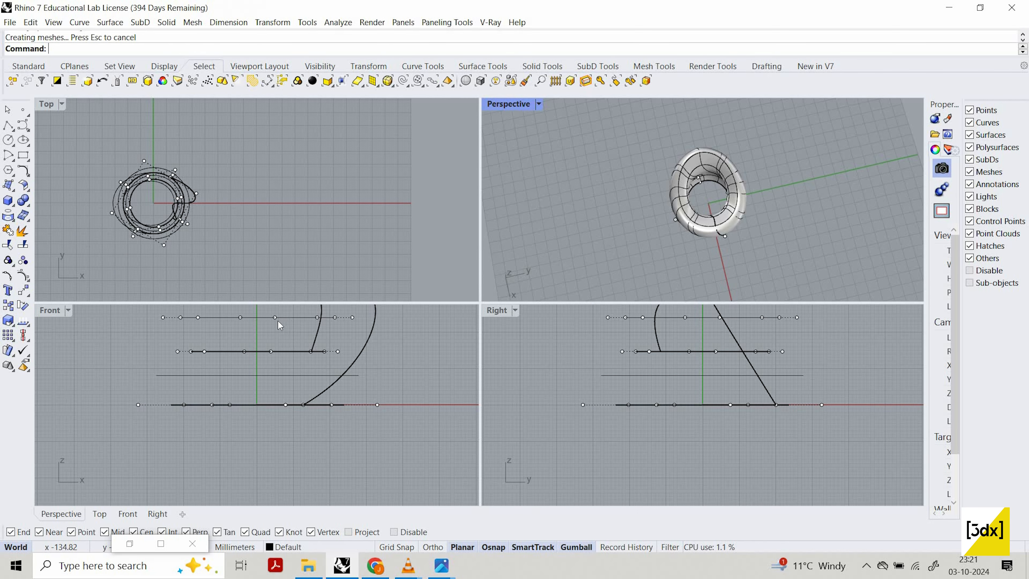
scroll(278, 321, "up", 6)
type("line")
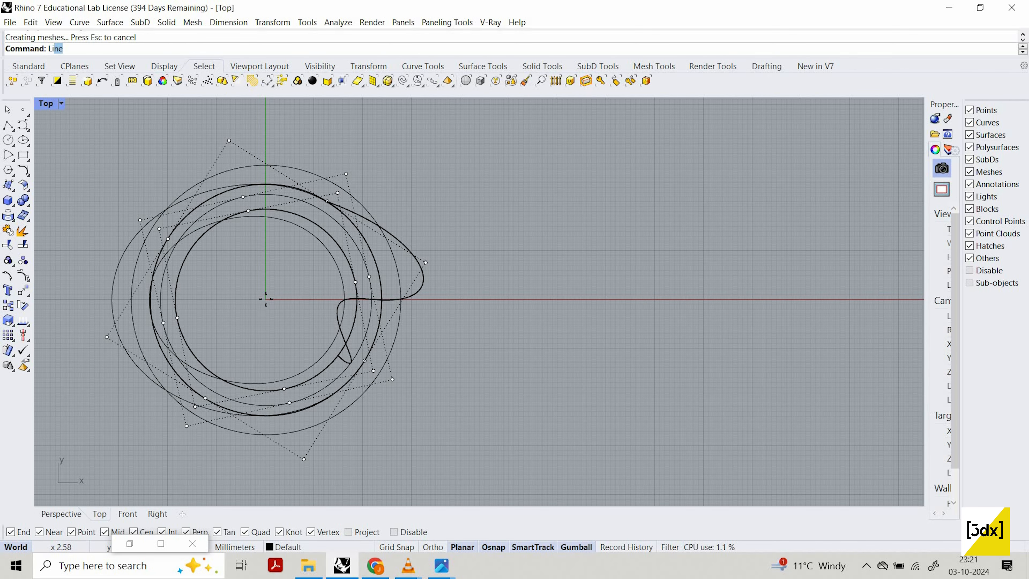
key("Return")
left_click(266, 297)
scroll(270, 303, "down", 8)
left_click(268, 168)
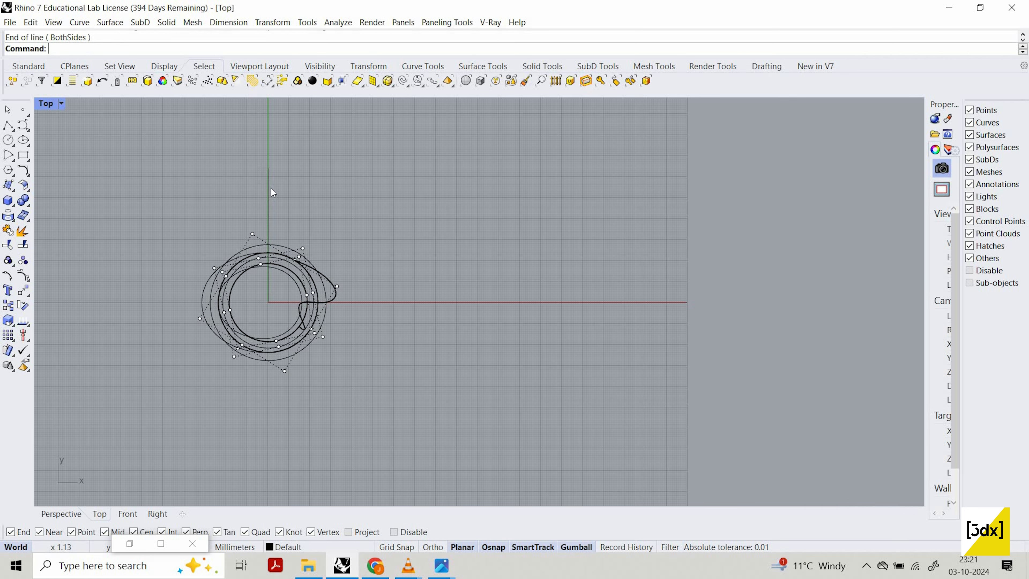
Step: Polar-array the line around the origin with 50 items over a 360° fill angle, and deselect it
left_click(271, 188)
type("Pola")
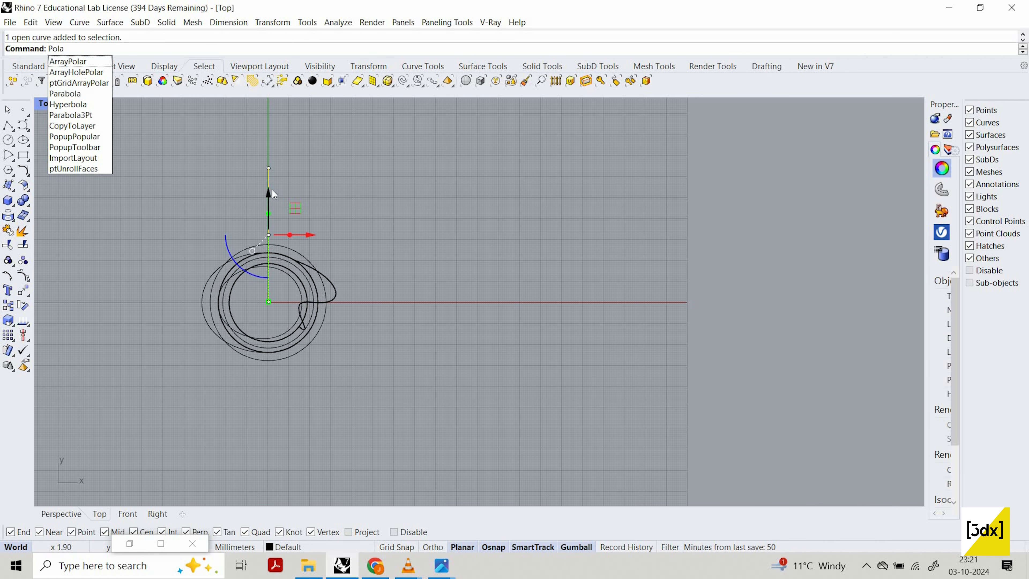
type("ra")
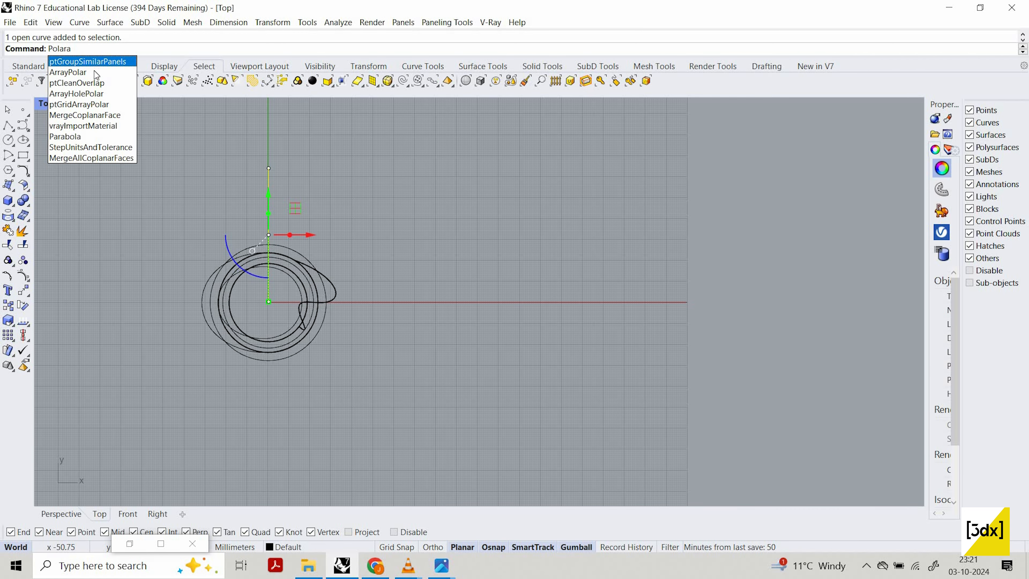
key("Down")
key("Return")
scroll(272, 336, "up", 4)
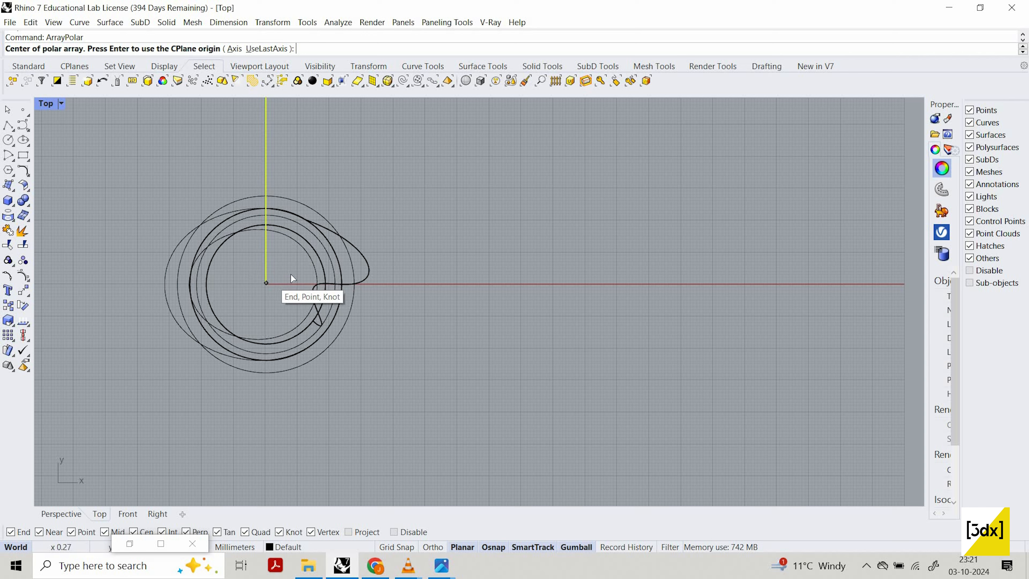
left_click(269, 283)
key("Return")
key("Return")
key("Return")
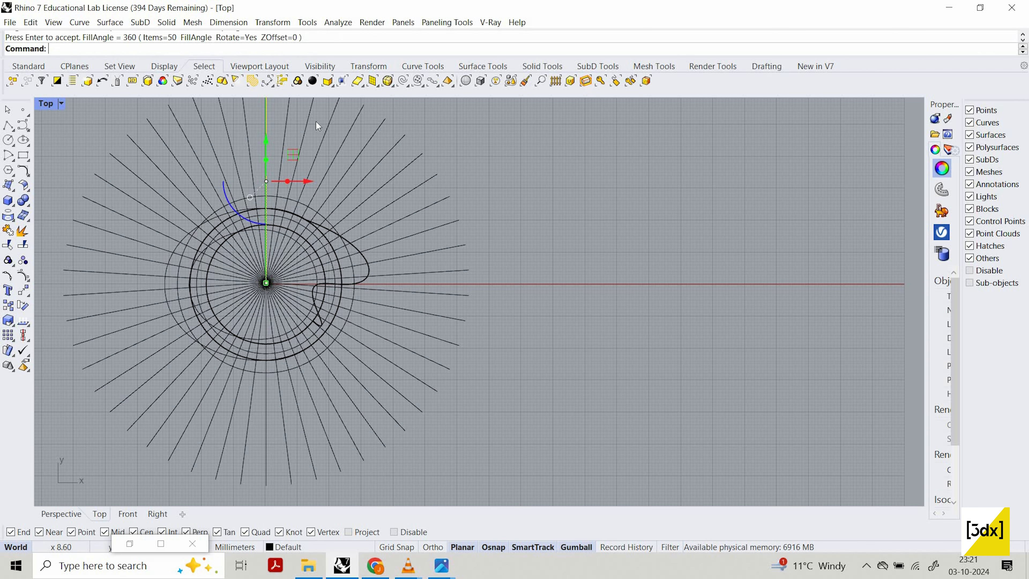
scroll(316, 122, "down", 3)
left_click(321, 123)
scroll(321, 123, "up", 4)
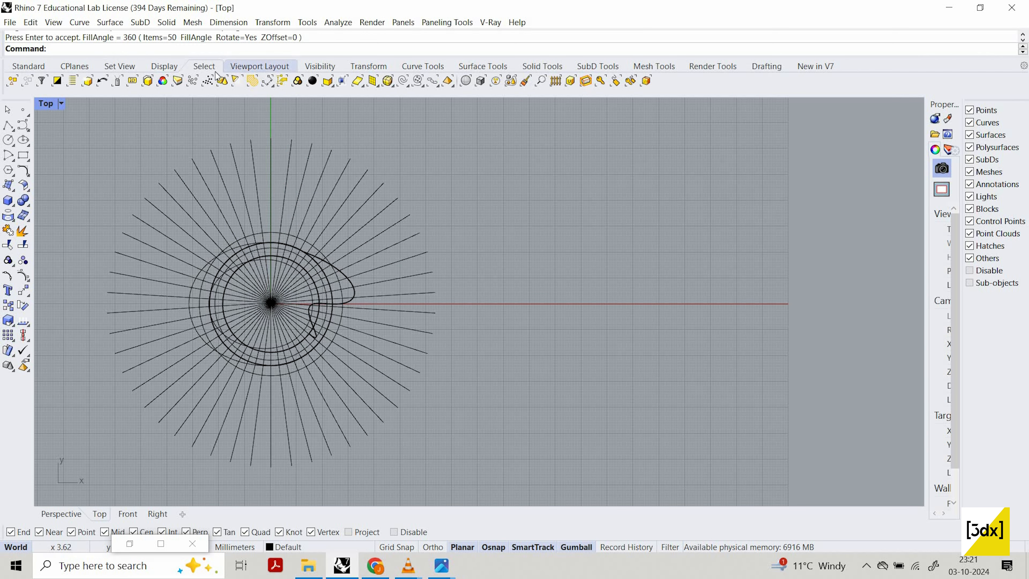
Step: Select all the arrayed radial lines including the original, and move them vertically well above the loft in the Perspective view
left_click(57, 81)
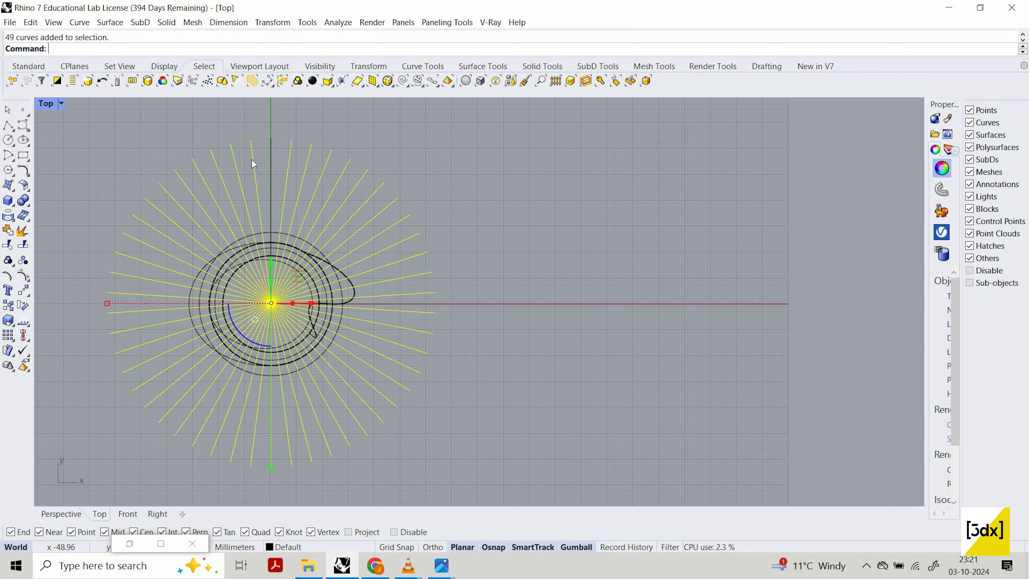
left_click(248, 157, "shift")
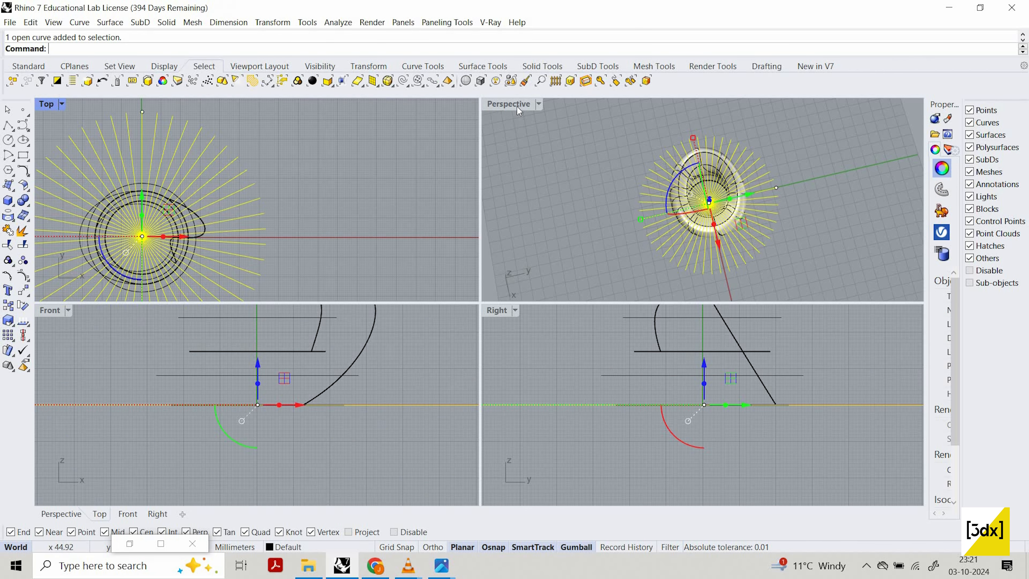
double_click(517, 106)
right_click_drag(458, 399, 488, 362)
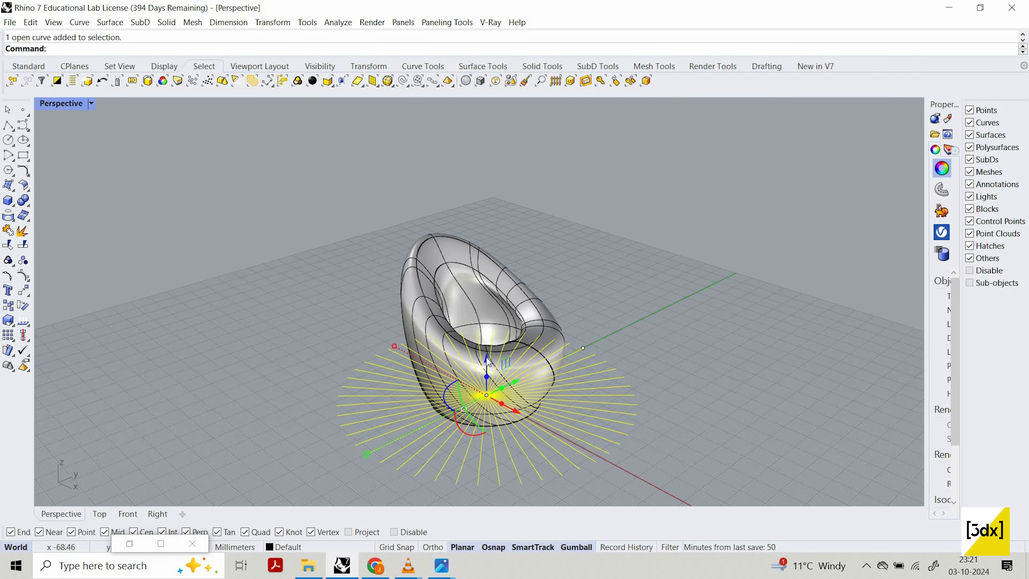
left_click_drag(483, 251, 529, 210)
scroll(483, 247, "down", 13)
scroll(529, 210, "up", 8)
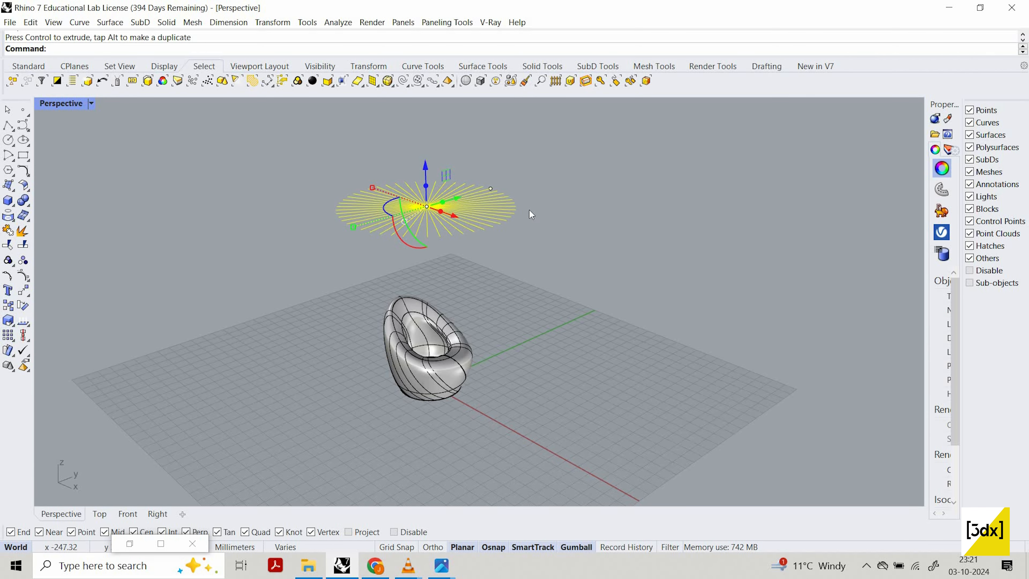
Step: Project the raised radial lines onto the loft surface, and clear the selection
type("roject")
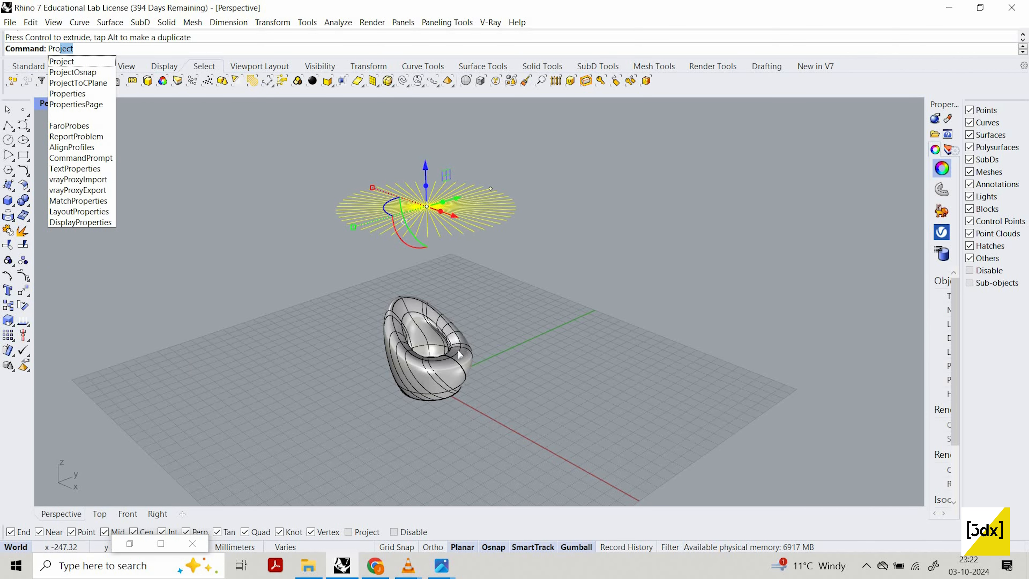
key("Return")
left_click(457, 349)
key("Return")
scroll(464, 293, "up", 5)
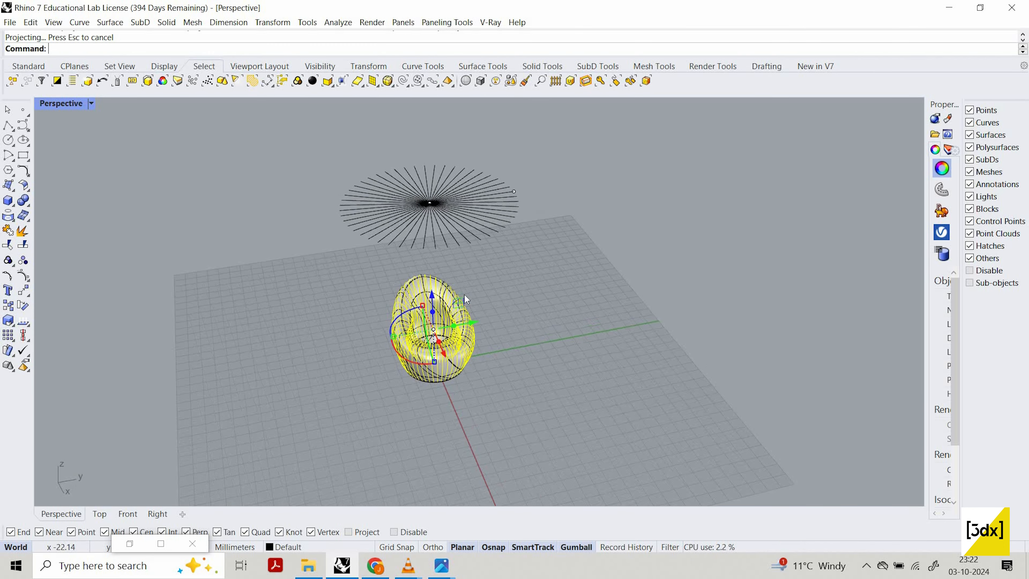
key("Escape")
Step: Hide the original radial lines floating above the loft
scroll(435, 294, "up", 8)
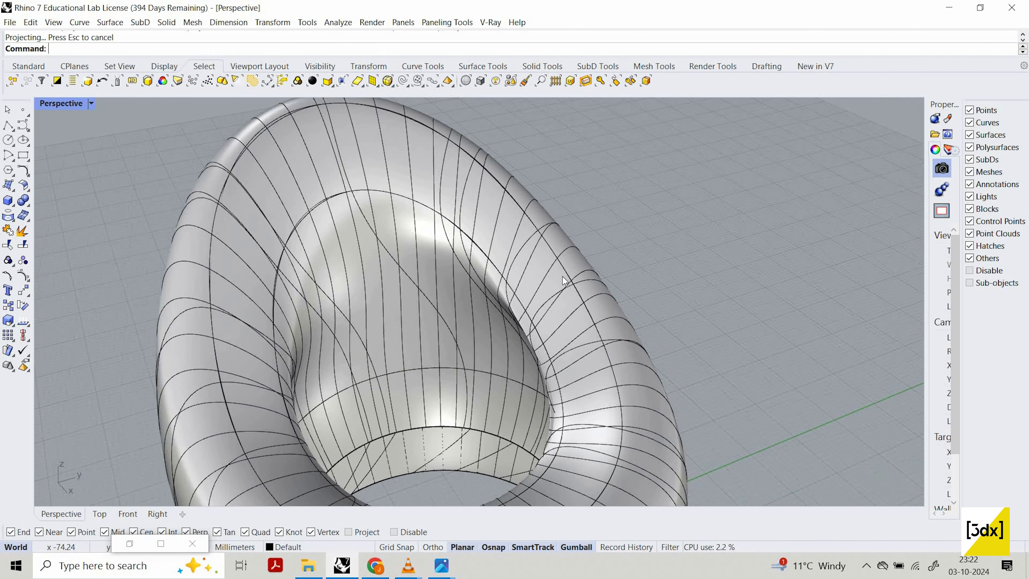
right_click_drag(435, 294, 390, 214)
scroll(456, 302, "down", 6)
scroll(470, 316, "down", 7)
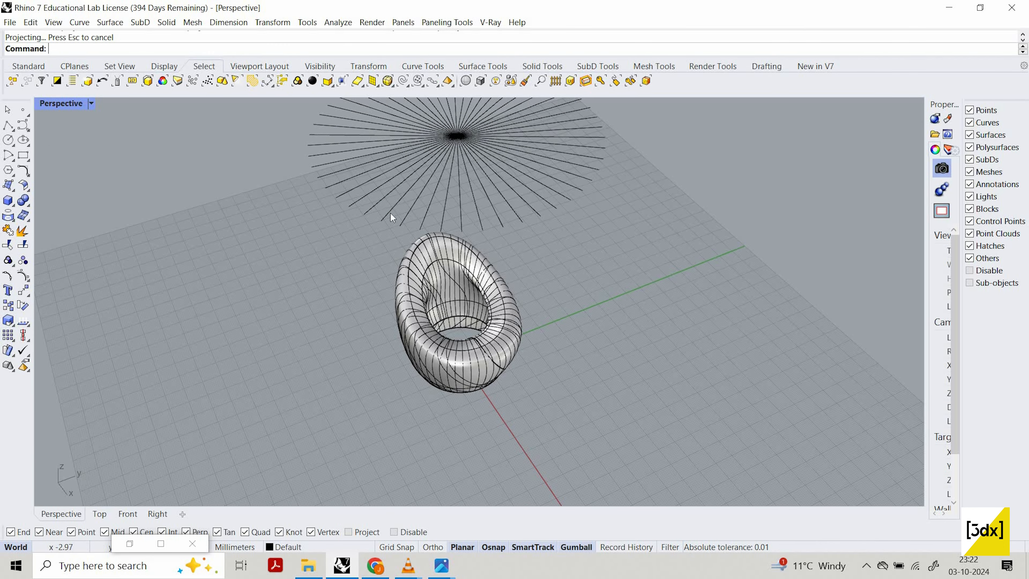
scroll(491, 232, "down", 6)
left_click(492, 232)
middle_click(472, 233)
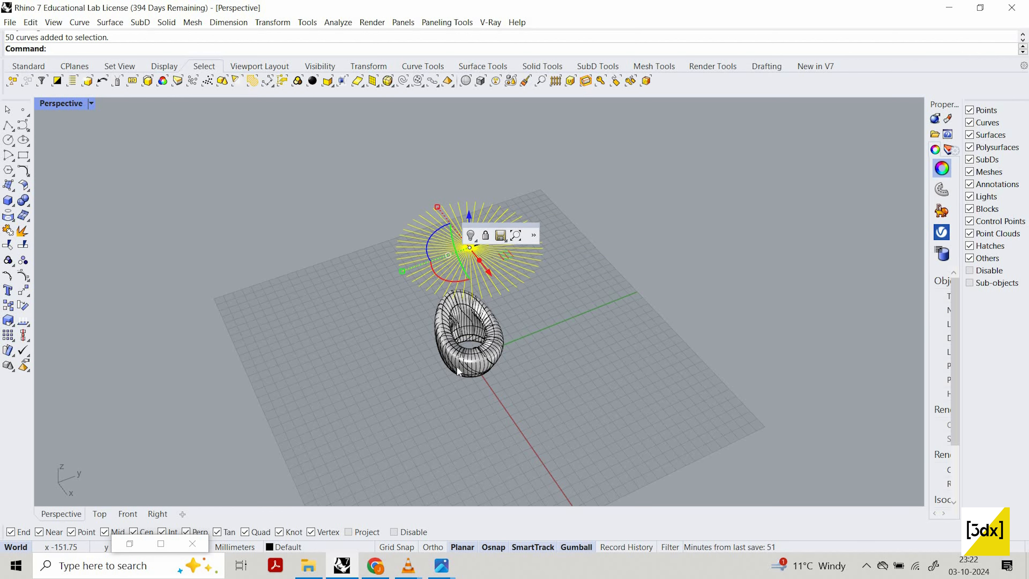
left_click(471, 235)
Step: Examine how the projected curves run across the loft's rim and outer side compared with its twisted isocurves
scroll(463, 383, "up", 8)
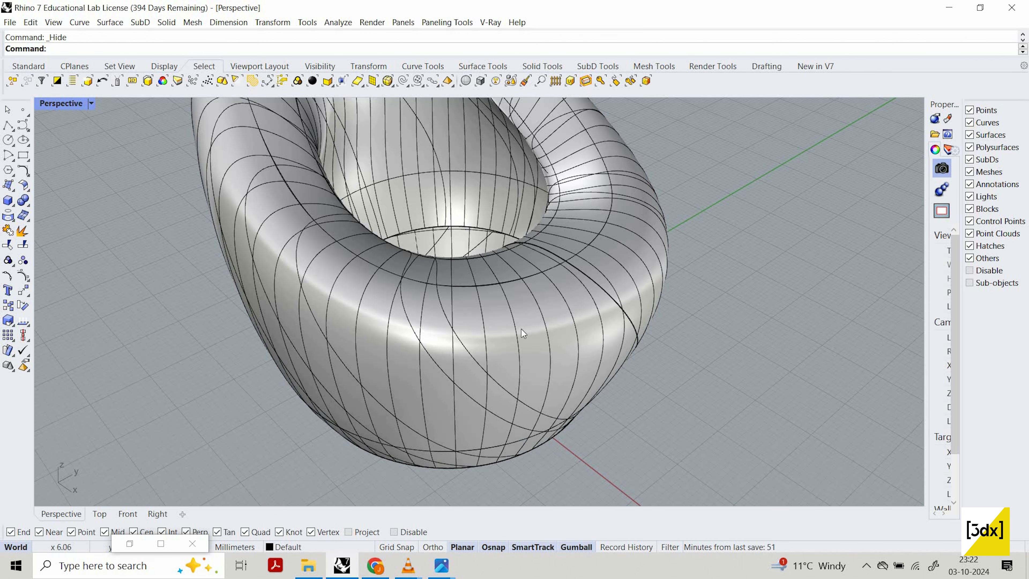
scroll(520, 280, "down", 4)
scroll(528, 295, "up", 4)
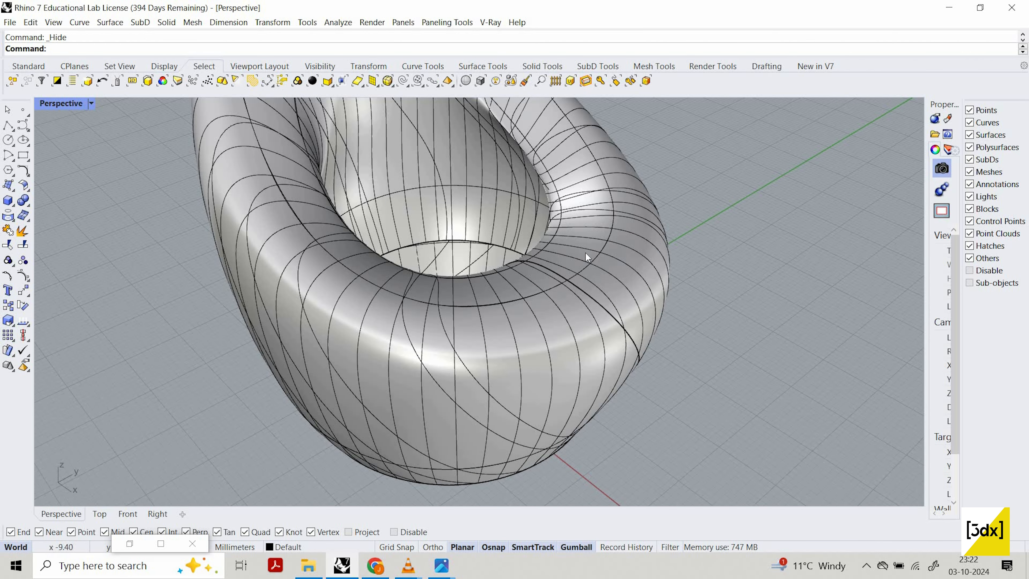
right_click_drag(441, 298, 347, 333)
scroll(331, 327, "up", 3)
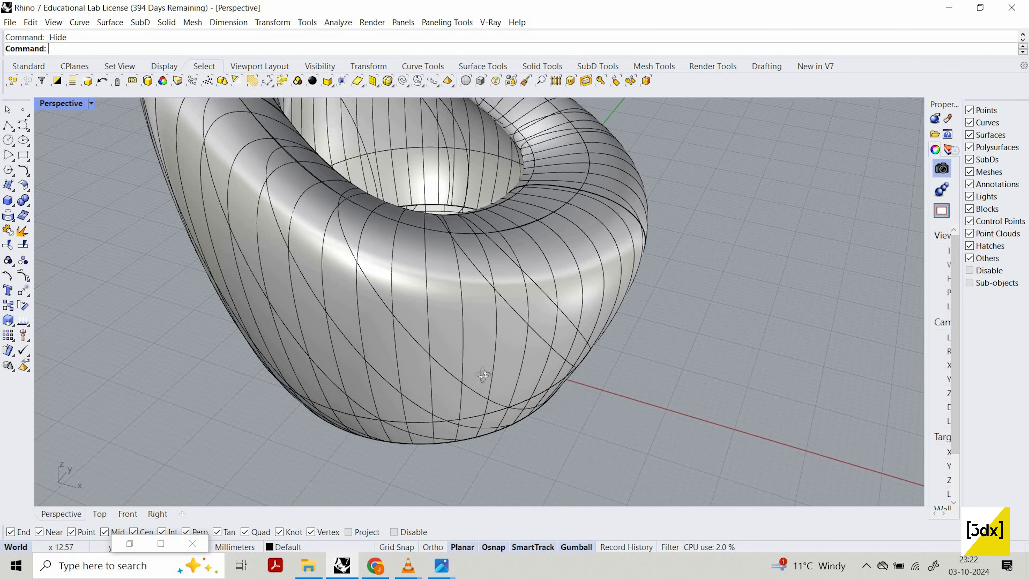
right_click_drag(480, 361, 373, 215)
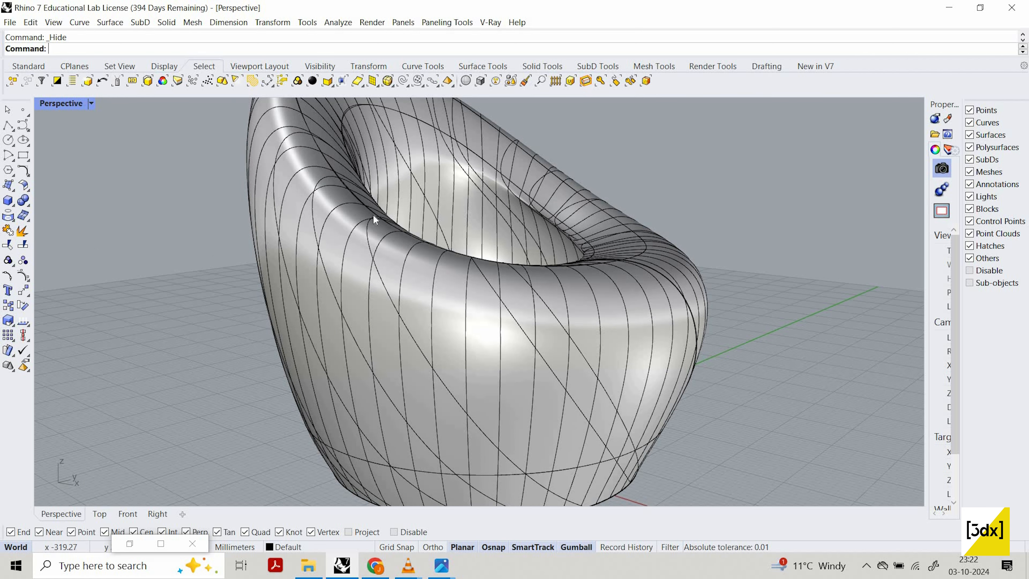
left_click(367, 233)
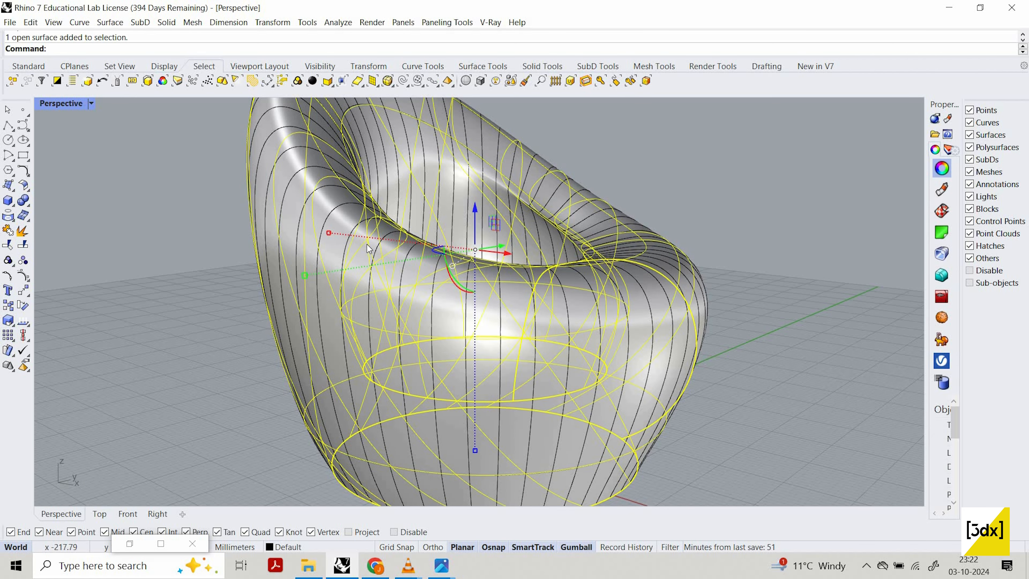
key("Escape")
left_click(373, 248)
key("Escape")
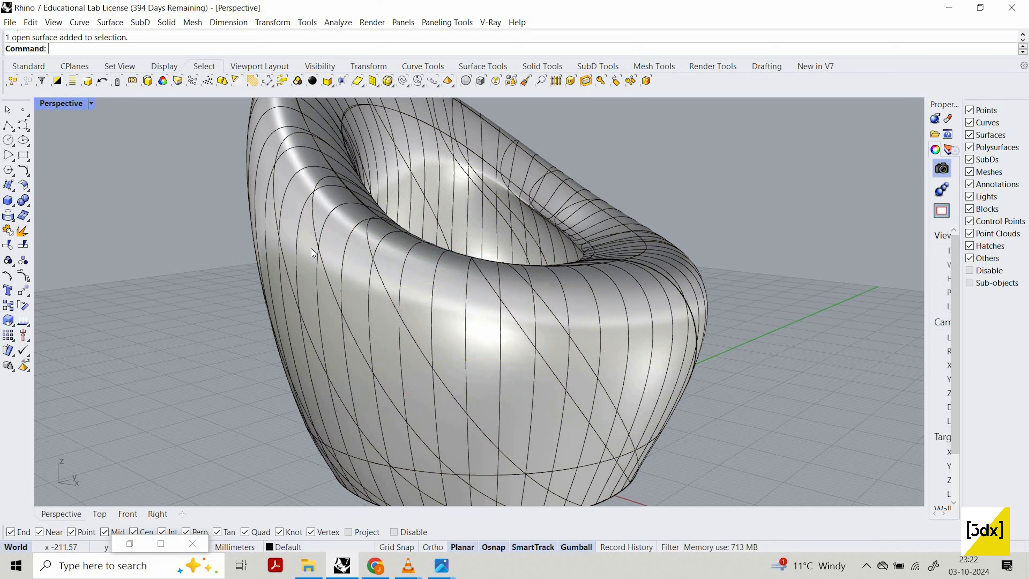
scroll(483, 300, "down", 6)
scroll(476, 283, "up", 5)
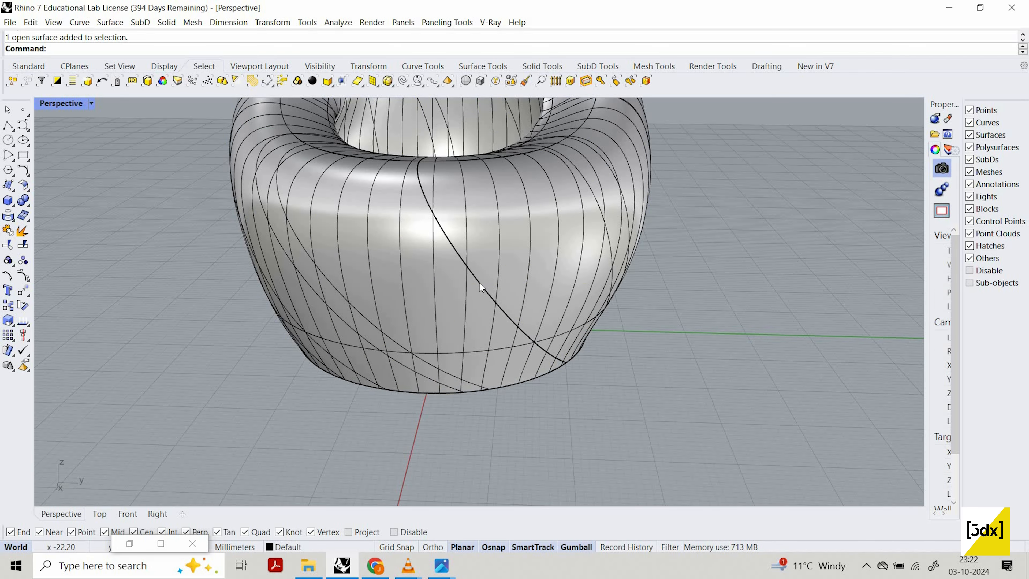
left_click(479, 283)
key("Escape")
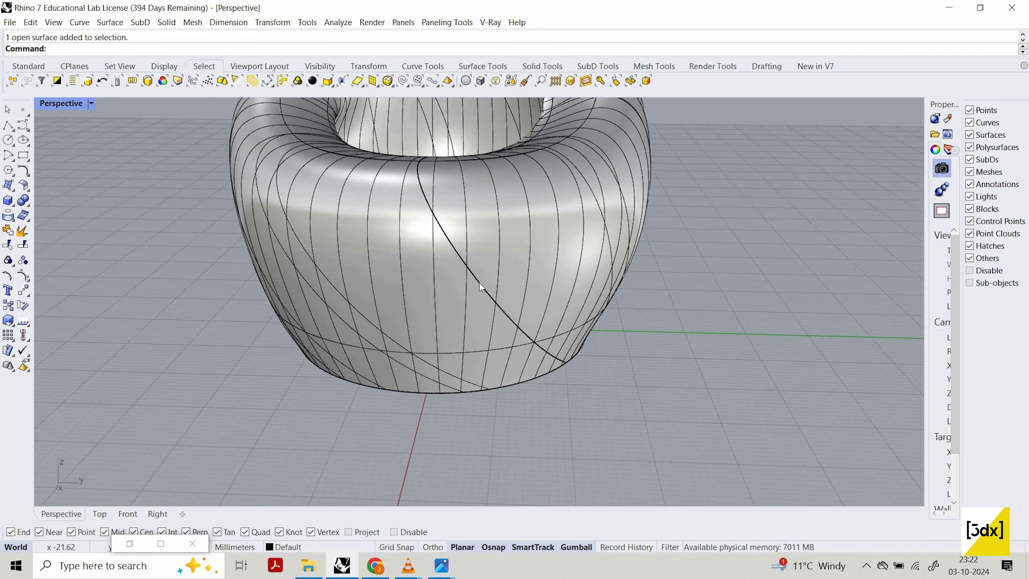
Step: Select the loft's seam edge as a sub-object and examine its diagonal flow against the vertical projected curves
left_click(480, 283, "ctrl+shift")
right_click_drag(587, 284, 548, 357)
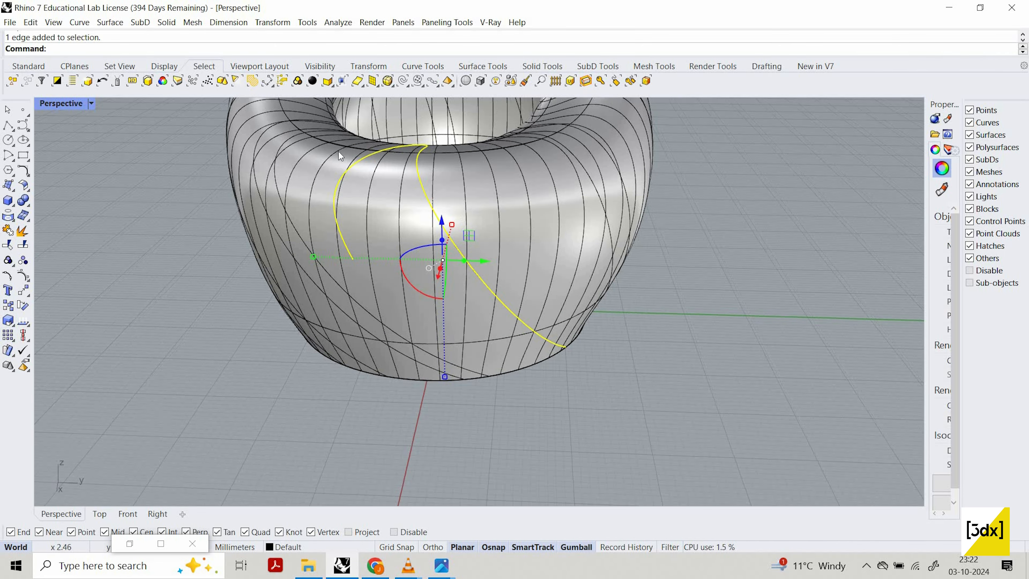
right_click_drag(417, 194, 513, 230)
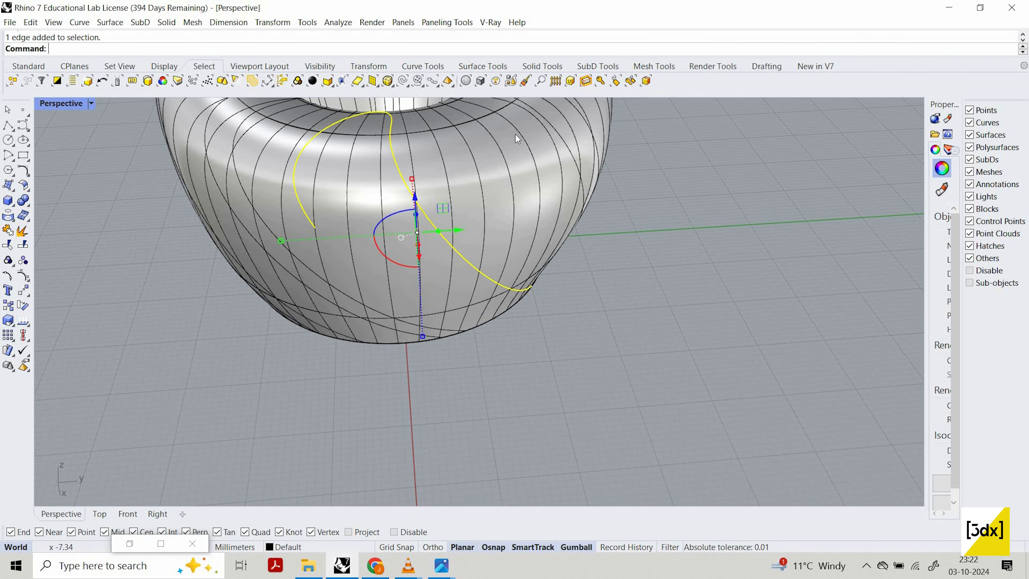
scroll(506, 281, "down", 7)
scroll(487, 171, "down", 5)
scroll(487, 171, "up", 4)
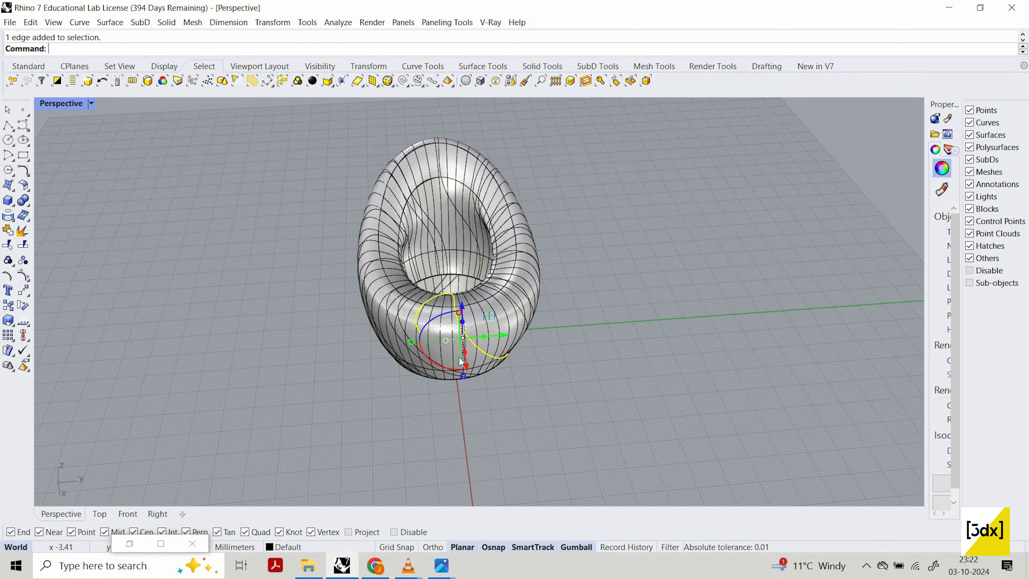
scroll(541, 322, "up", 6)
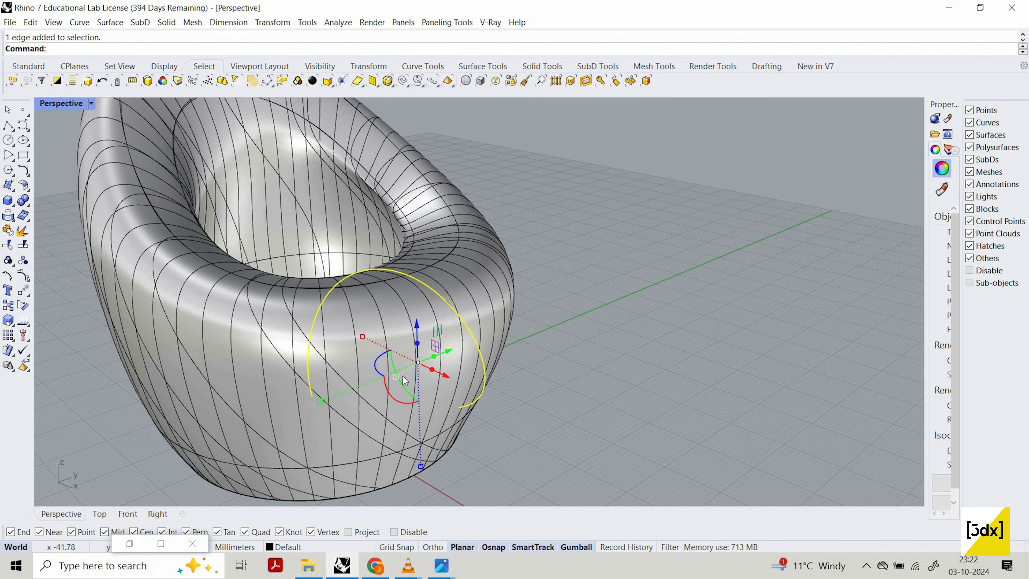
right_click_drag(208, 306, 240, 321)
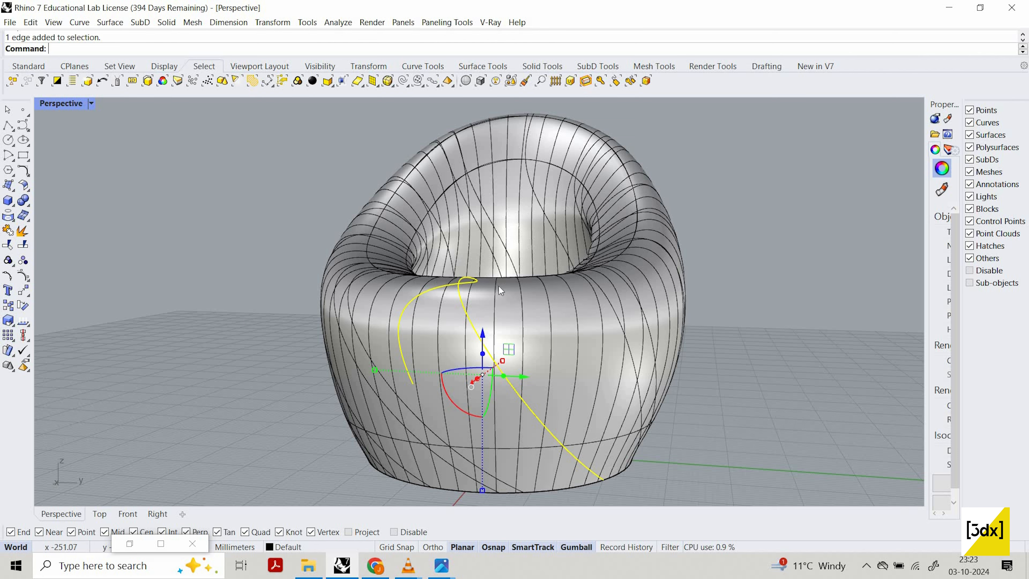
right_click_drag(522, 309, 422, 278)
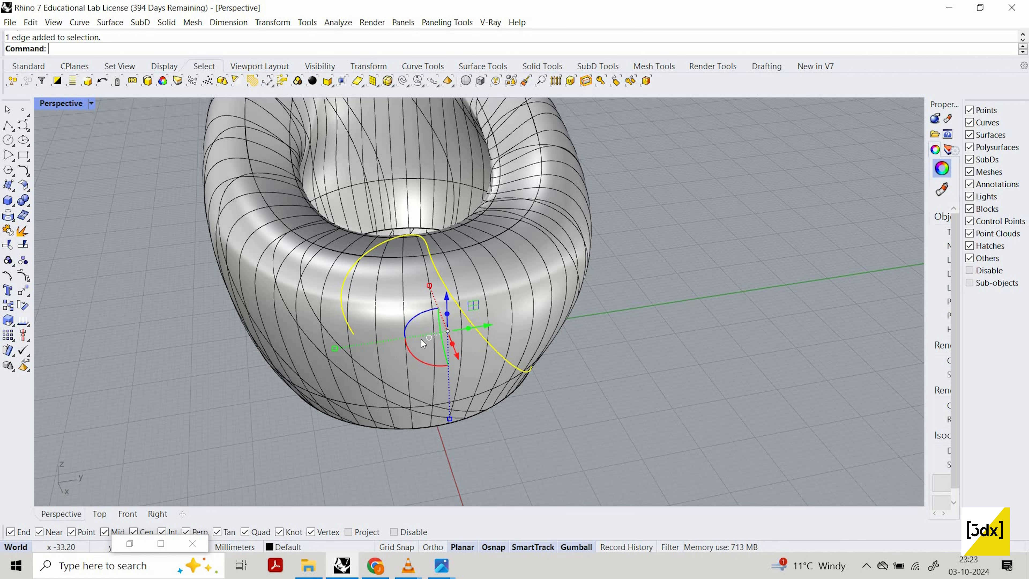
Step: Deselect the seam edge, and undo the hiding and the projection of the radial lines
scroll(431, 320, "down", 3)
key("Escape")
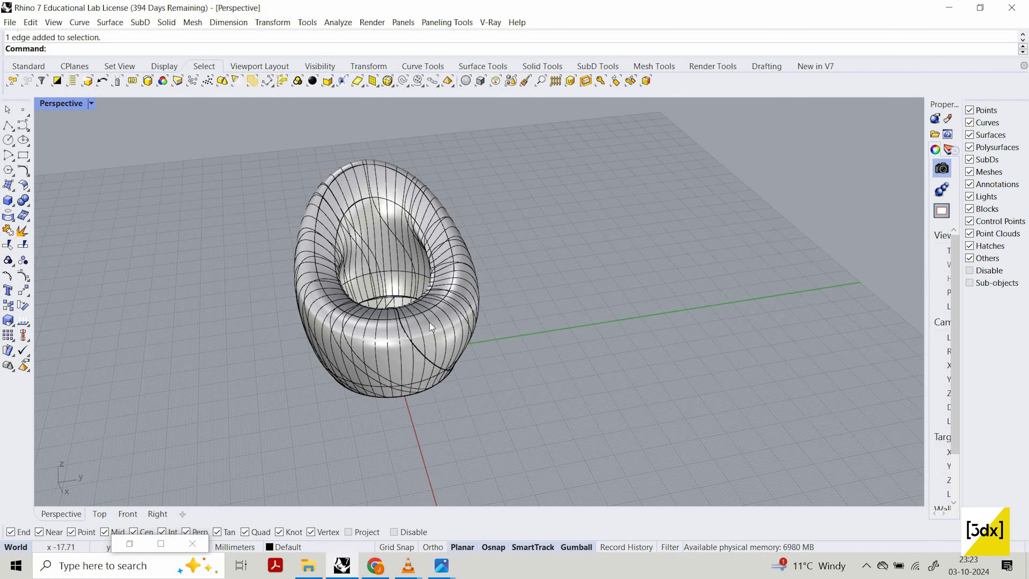
key("ctrl+z")
scroll(439, 351, "up", 3)
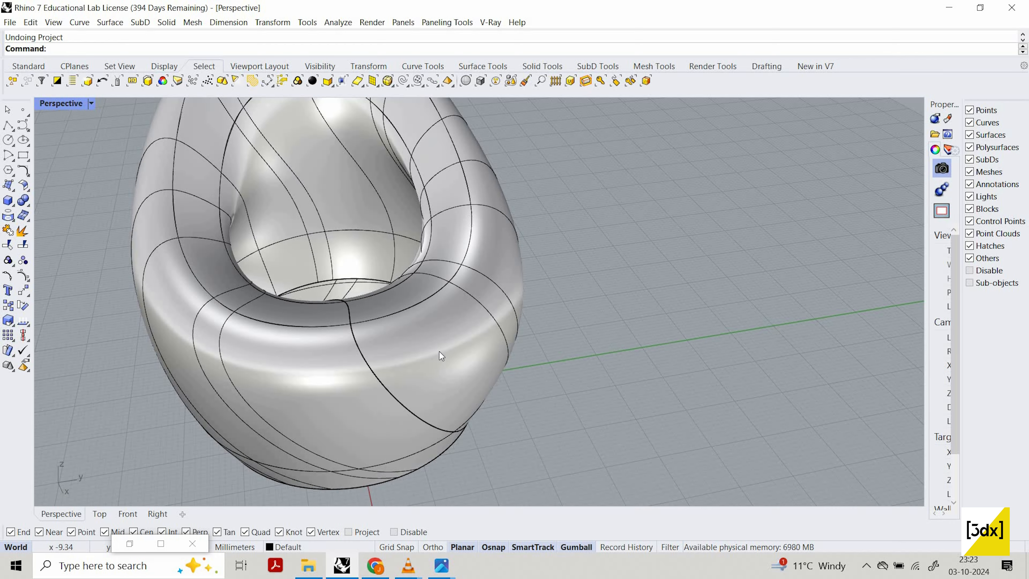
Step: Open Grasshopper with an empty definition beside the Rhino viewport, keeping the whole loft in view
type("Grasshopper")
key("Return")
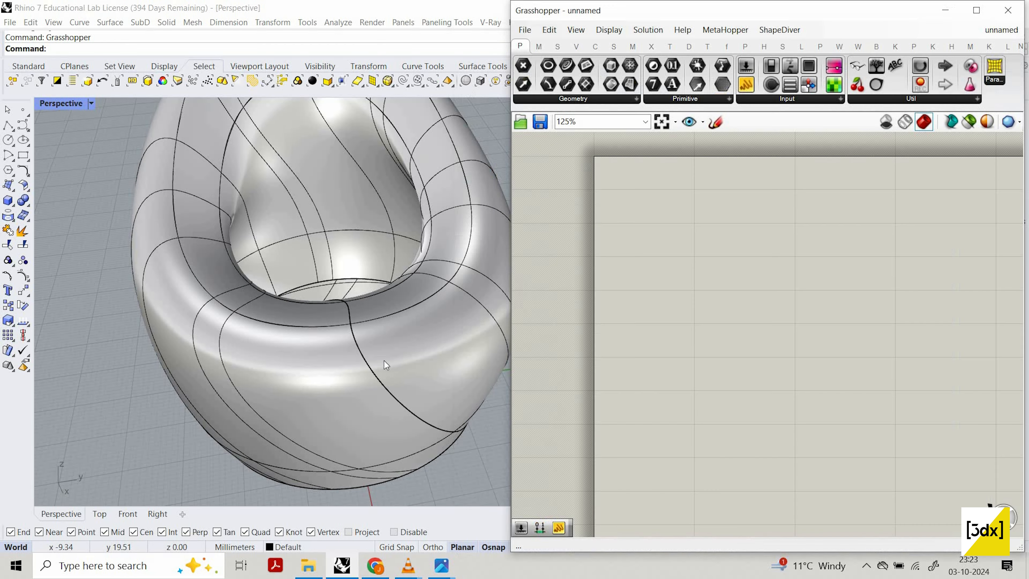
scroll(385, 360, "down", 5)
scroll(645, 206, "up", 3)
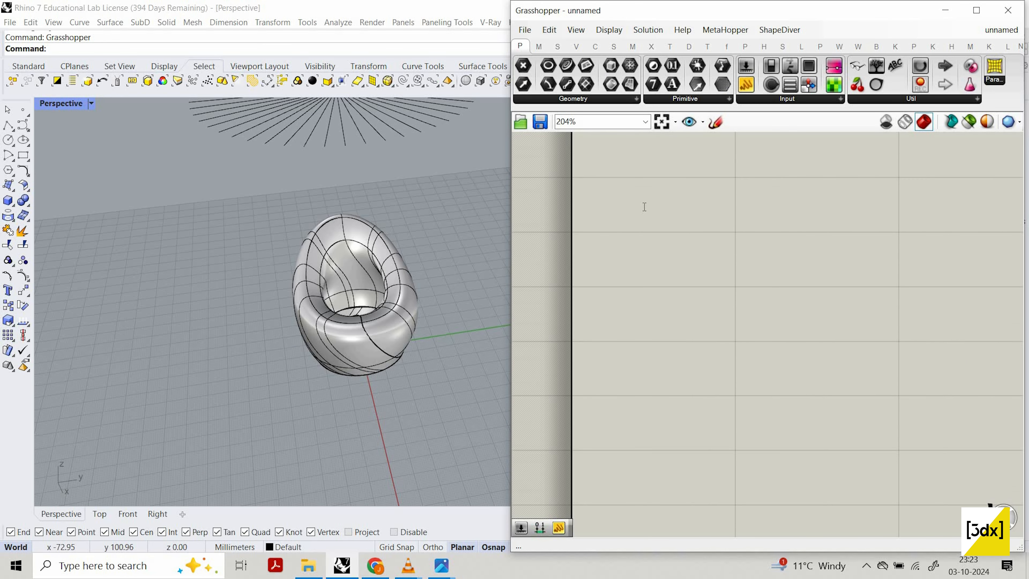
Step: Place a Surface parameter on the canvas and reference the twisted loft as its single surface
double_click(644, 206)
type("srf")
left_click(647, 175)
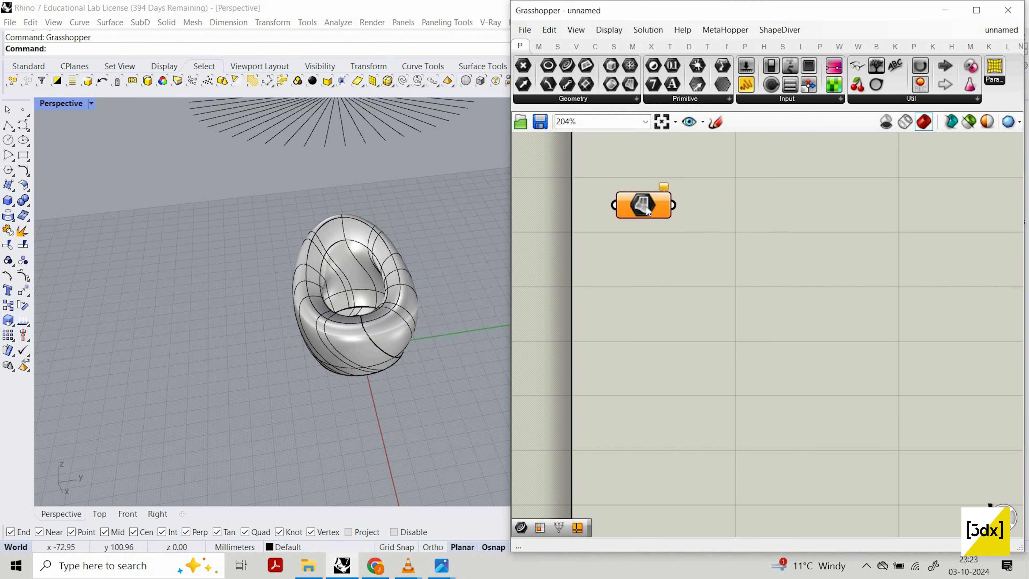
right_click(646, 207)
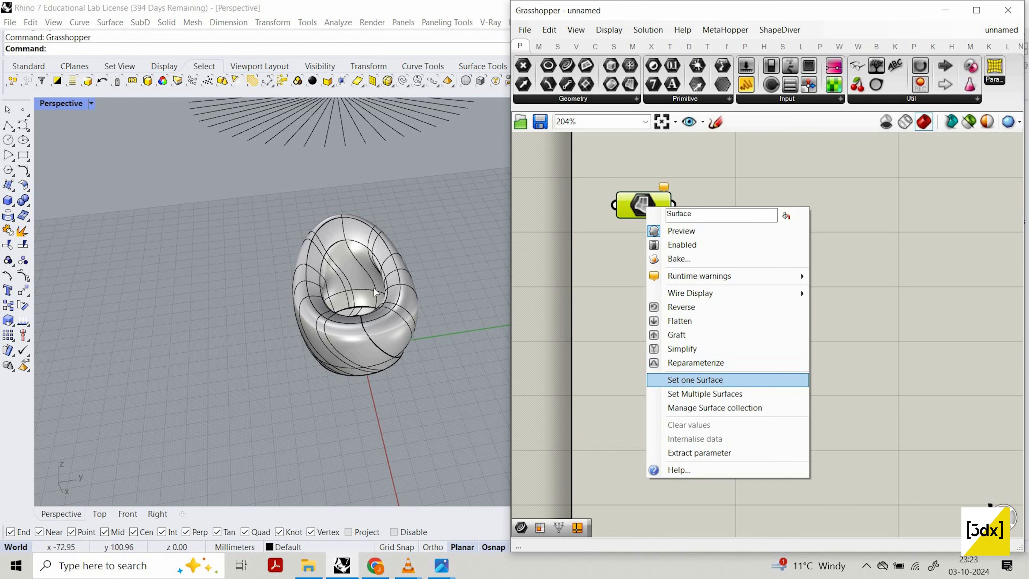
left_click(732, 381)
left_click(381, 312)
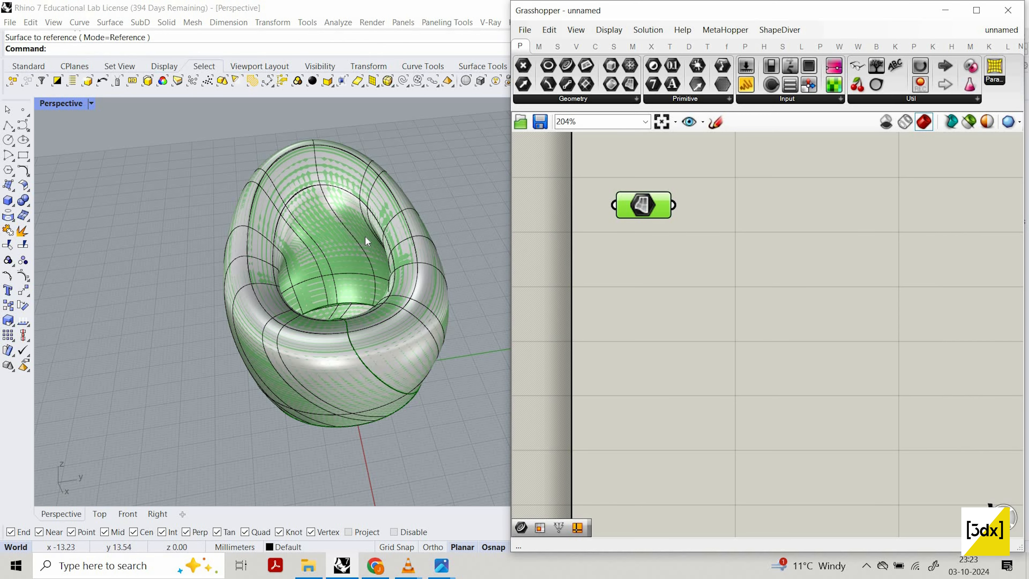
Step: Hide the 50 radial guide curves above the twisted loft in Rhino, leaving only the loft in view
scroll(359, 219, "down", 3)
left_click(357, 177)
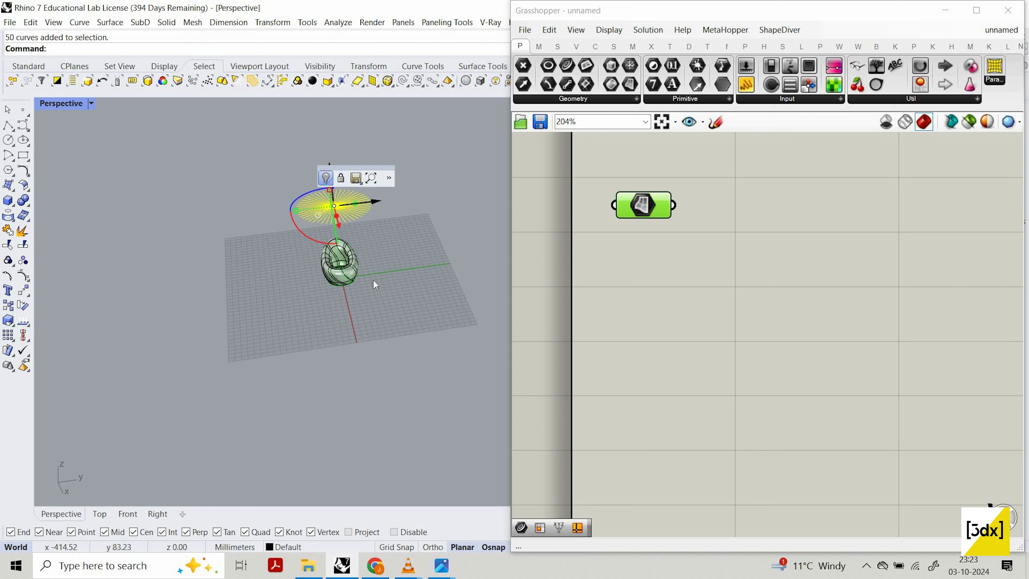
key("ctrl+h")
scroll(363, 270, "up", 3)
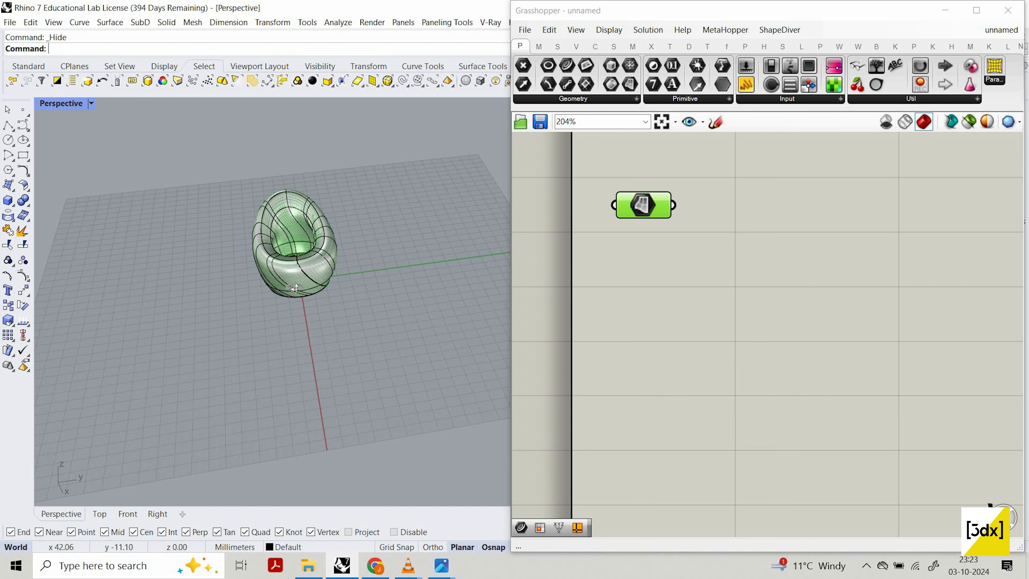
scroll(297, 207, "up", 5)
scroll(301, 226, "down", 8)
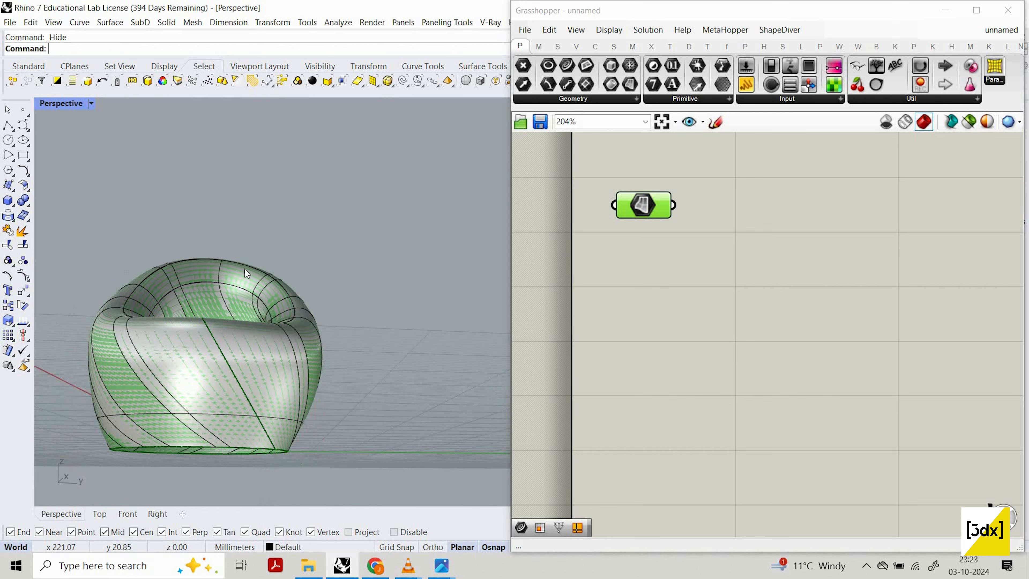
Step: Add an Iso Curve component to the Grasshopper canvas and feed the referenced surface into its Surface input
scroll(702, 244, "down", 1)
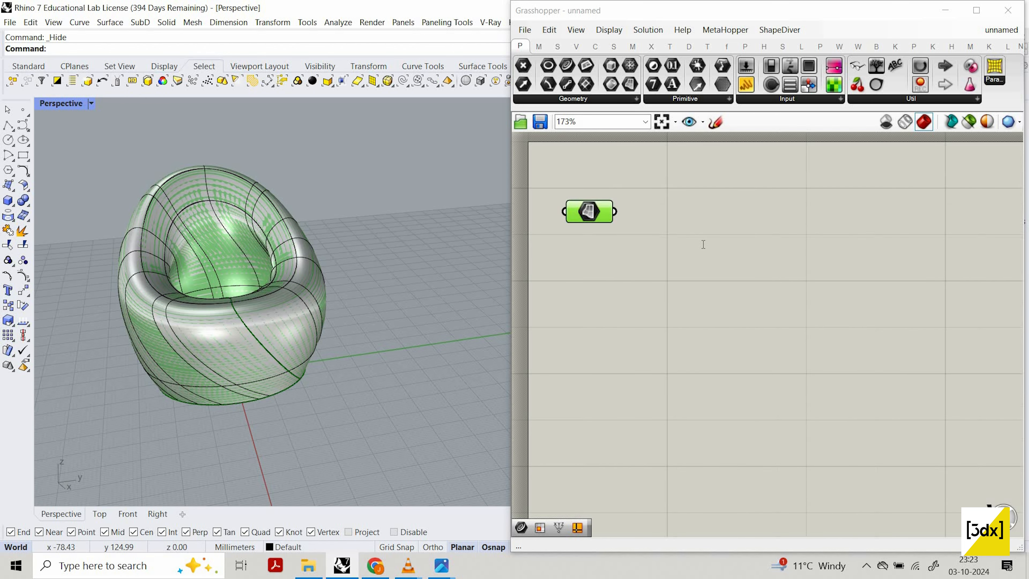
double_click(702, 244)
type("iso")
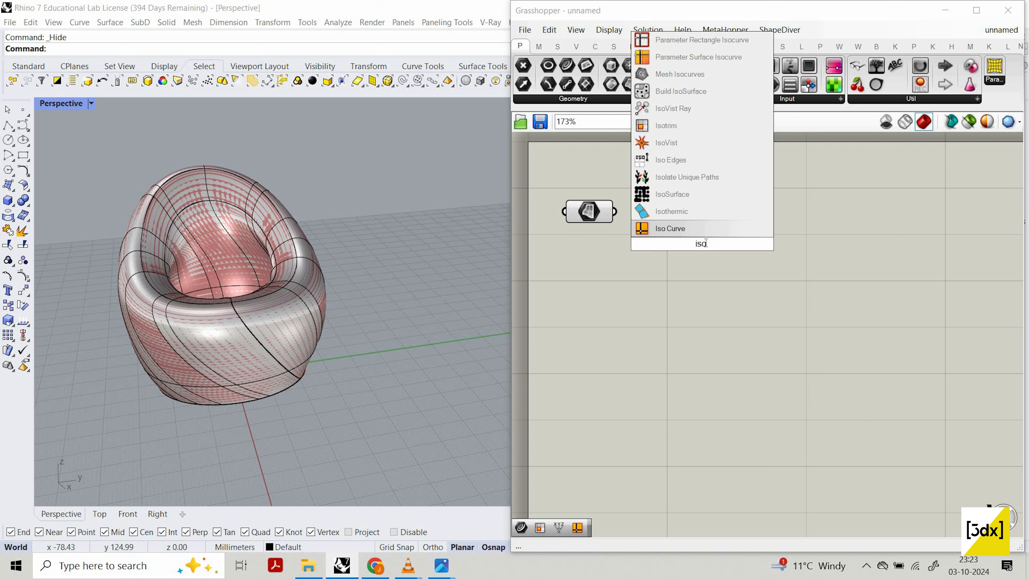
key("Return")
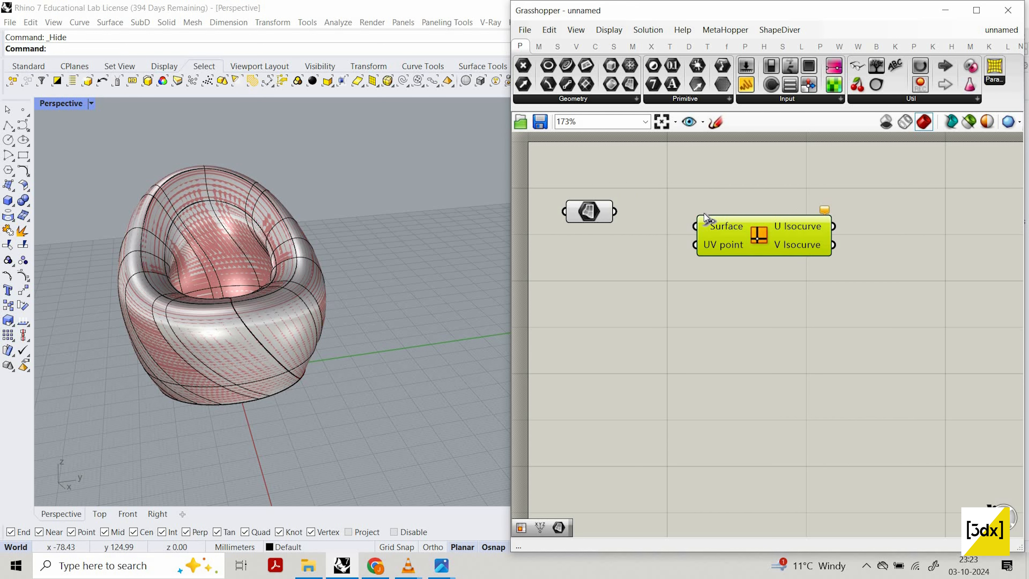
left_click_drag(615, 211, 696, 225)
left_click_drag(765, 221, 788, 206)
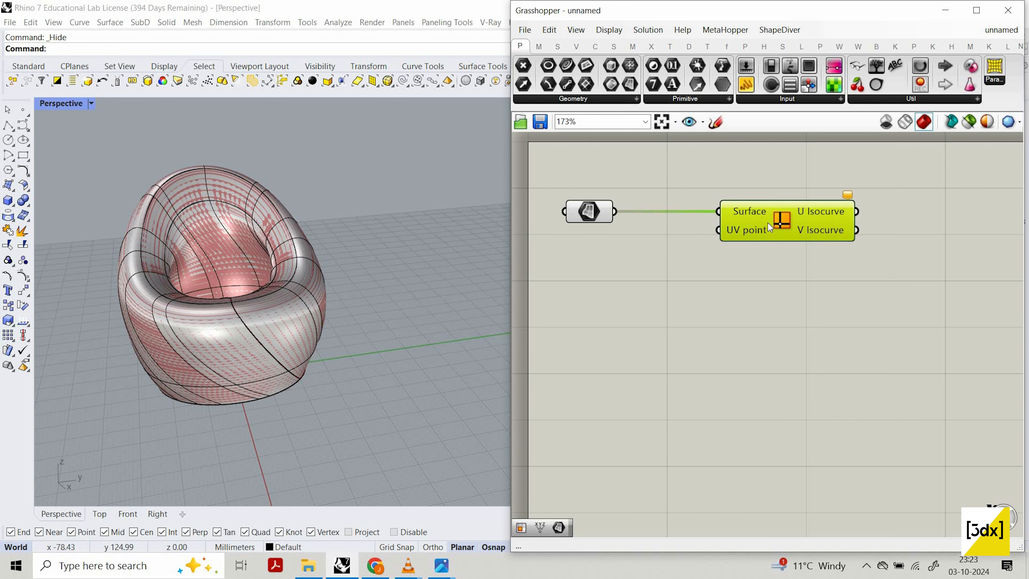
scroll(619, 207, "up", 2)
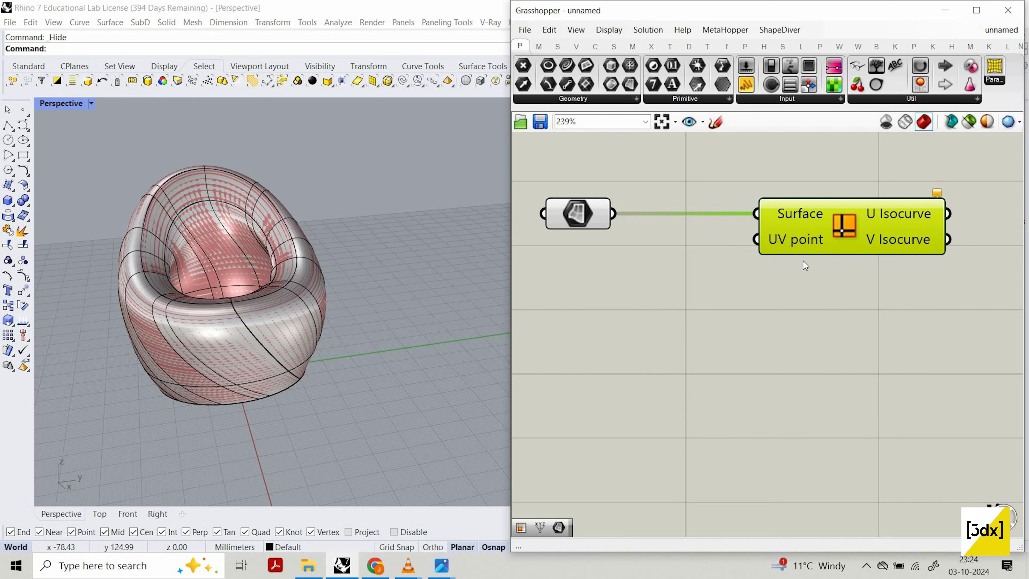
Step: Sketch a 0-to-1 domain arrow leading to the UV point input on the canvas, and discard the sketch
scroll(803, 261, "down", 2)
scroll(803, 261, "up", 1)
left_click(718, 126)
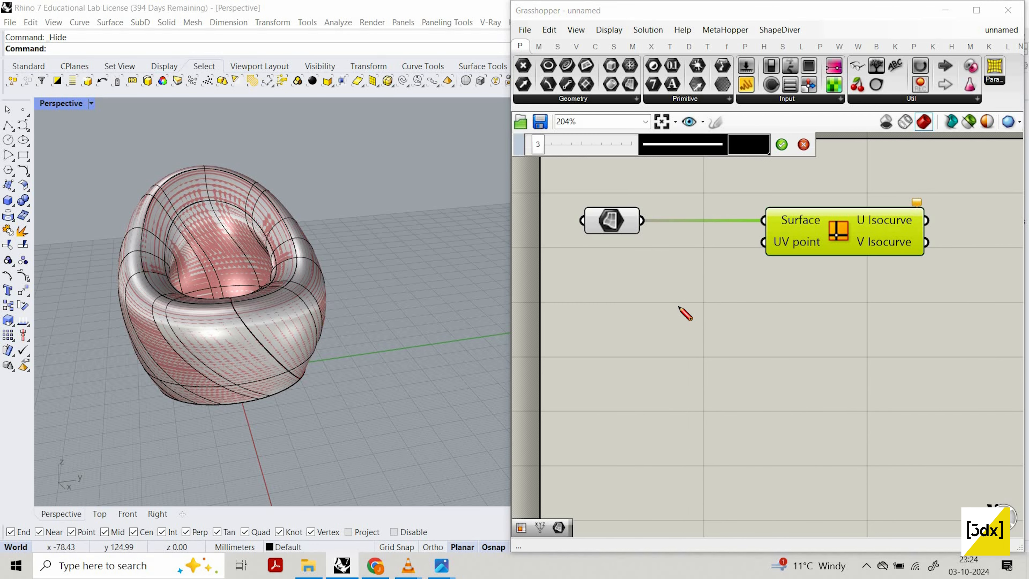
scroll(712, 268, "down", 4)
scroll(691, 293, "up", 3)
mouse_move(645, 312)
left_mouse_down()
mouse_move(770, 312)
mouse_move(764, 324)
left_mouse_up()
left_click_drag(649, 309, 632, 352)
left_click_drag(772, 328, 772, 361)
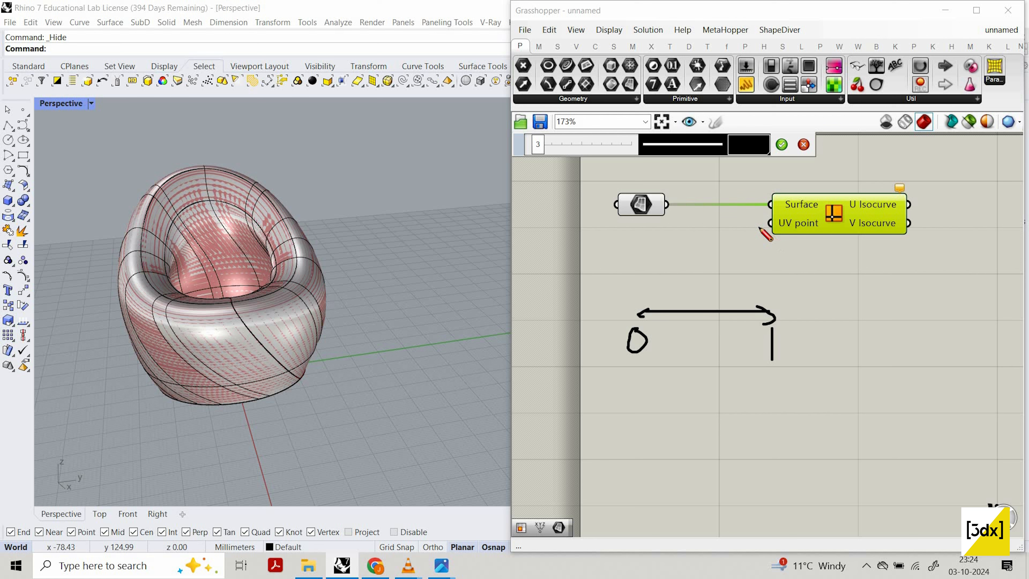
left_click_drag(737, 314, 766, 238)
left_click_drag(769, 227, 772, 258)
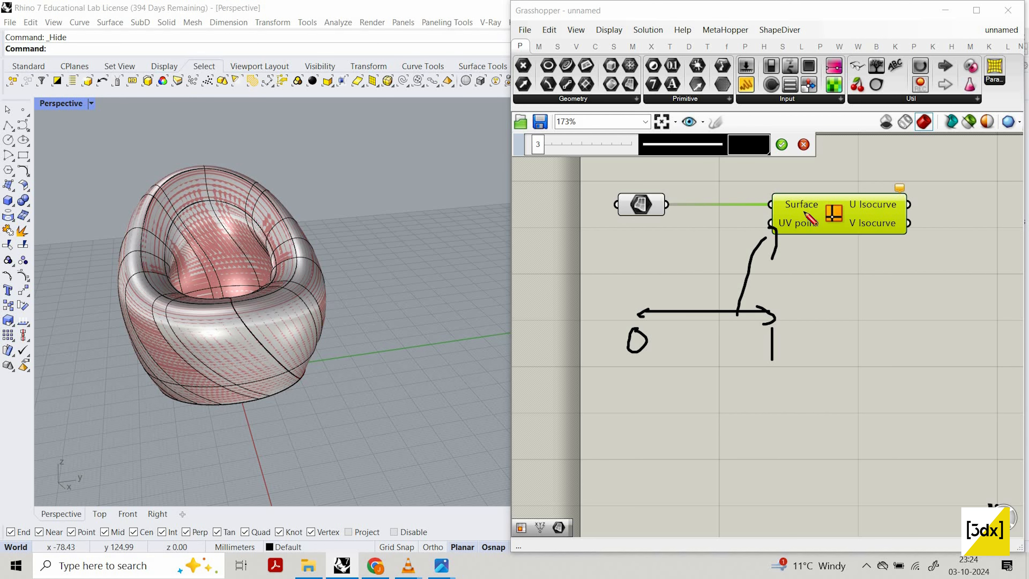
key("Escape")
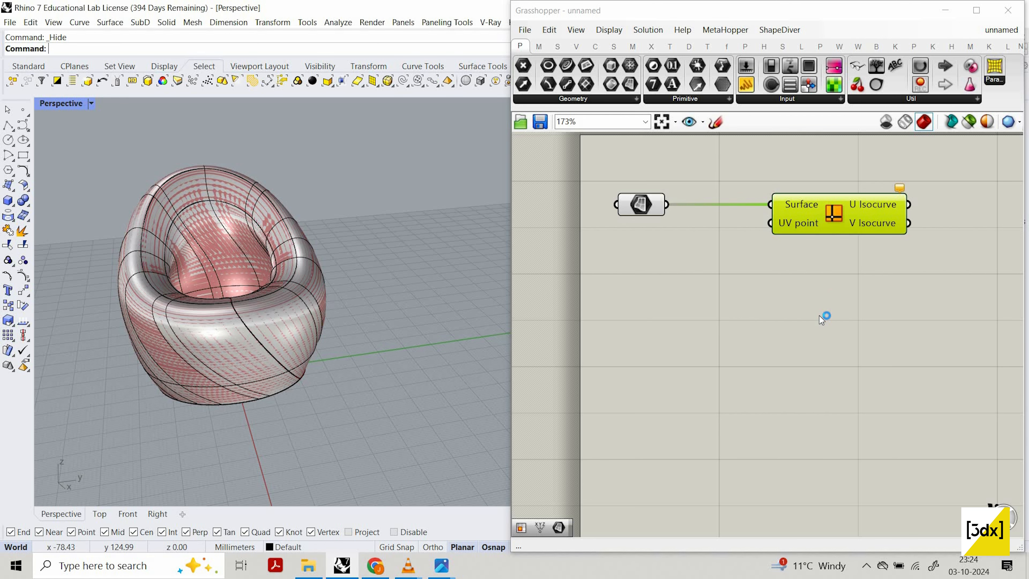
Step: Reparameterize the Surface input of the Iso Curve component
right_click(781, 205)
left_click(810, 341)
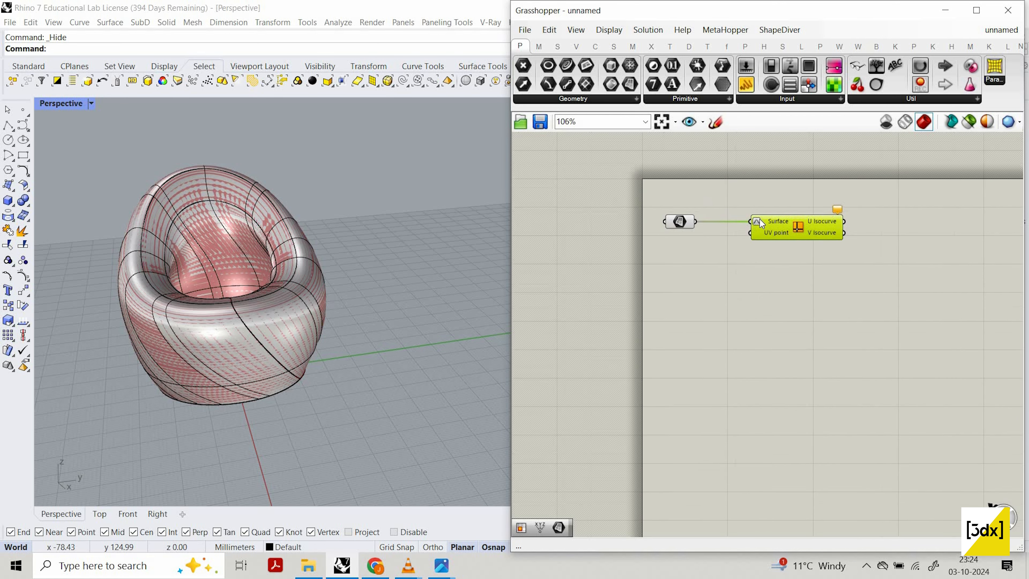
scroll(769, 233, "down", 2)
Step: Sketch a 0-to-100 span above a 0-to-1 span on the canvas to illustrate reparameterization, and discard the sketch
left_click(716, 122)
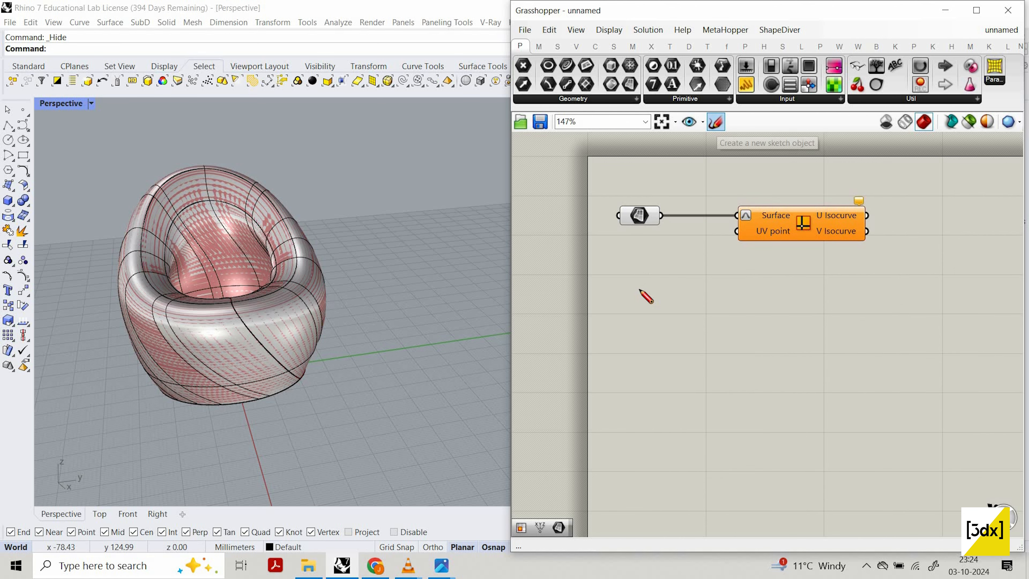
scroll(630, 285, "down", 1)
left_click_drag(611, 281, 638, 303)
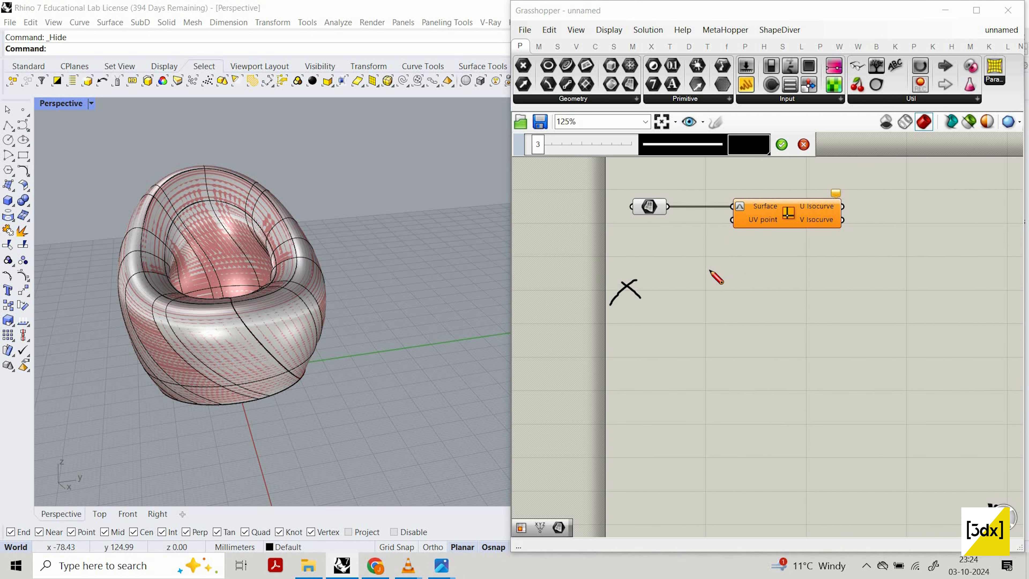
scroll(774, 294, "down", 1)
left_click_drag(784, 280, 810, 299)
left_click_drag(801, 286, 785, 300)
mouse_move(532, 323)
left_mouse_down()
mouse_move(561, 322)
mouse_move(550, 320)
left_mouse_up()
mouse_move(782, 312)
left_mouse_down()
mouse_move(783, 328)
mouse_move(826, 326)
left_mouse_up()
scroll(642, 380, "up", 1)
mouse_move(640, 376)
left_mouse_down()
mouse_move(856, 379)
mouse_move(822, 398)
mouse_move(638, 393)
mouse_move(670, 404)
left_mouse_up()
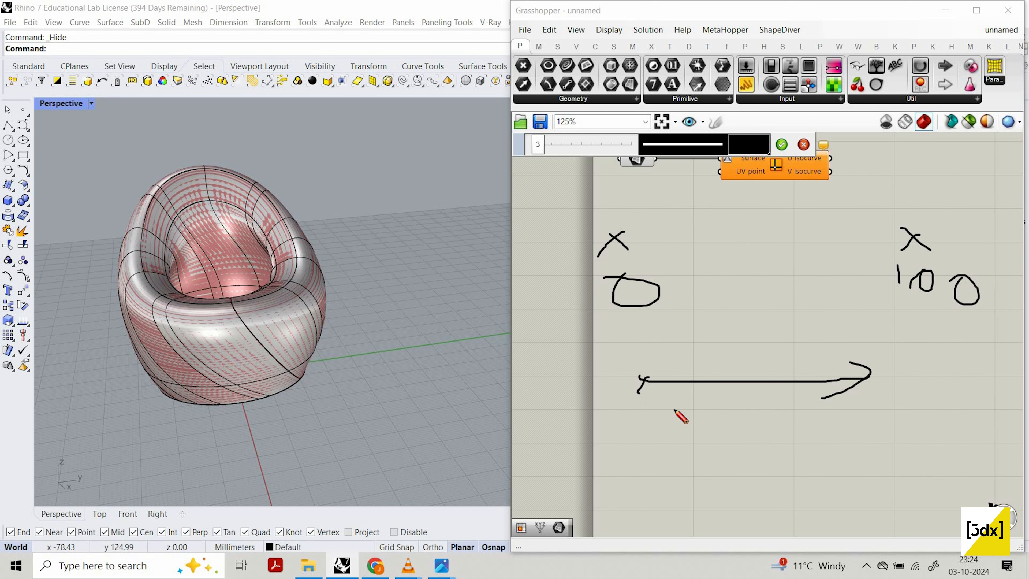
left_click_drag(619, 231, 874, 231)
mouse_move(626, 230)
left_mouse_down()
mouse_move(620, 244)
mouse_move(673, 256)
left_mouse_up()
mouse_move(672, 264)
left_mouse_down()
mouse_move(697, 271)
mouse_move(693, 288)
left_mouse_up()
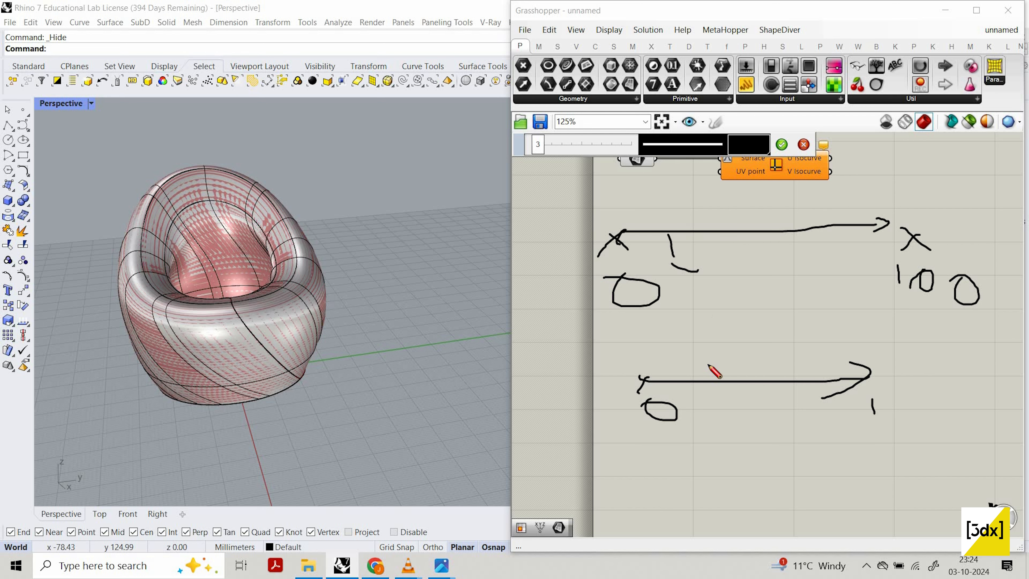
mouse_move(694, 415)
left_mouse_down()
mouse_move(691, 397)
mouse_move(733, 413)
left_mouse_up()
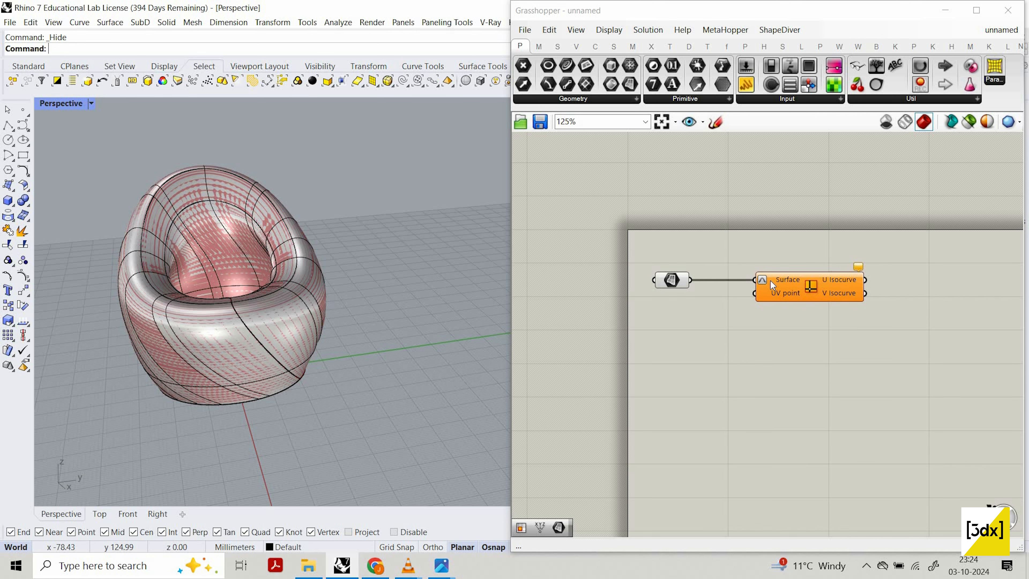
Step: Add a Construct Point component below the Surface parameter
scroll(685, 360, "up", 4)
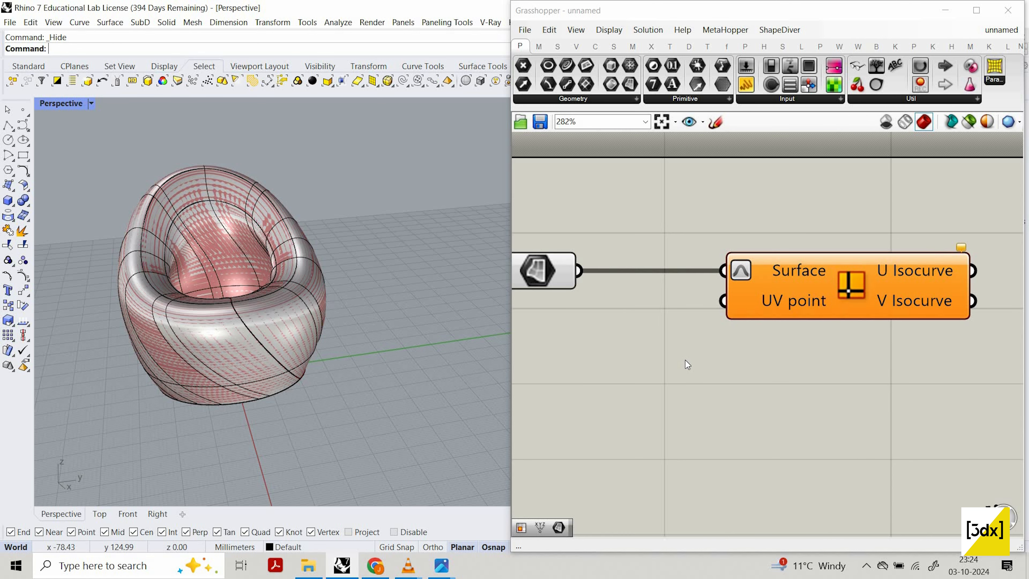
double_click(685, 359)
type("con")
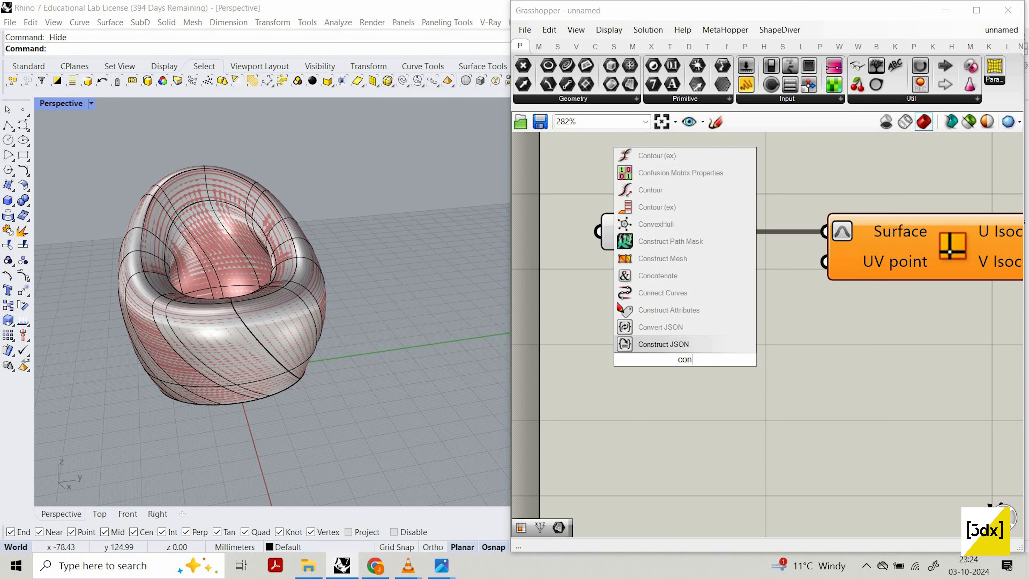
type("struct point")
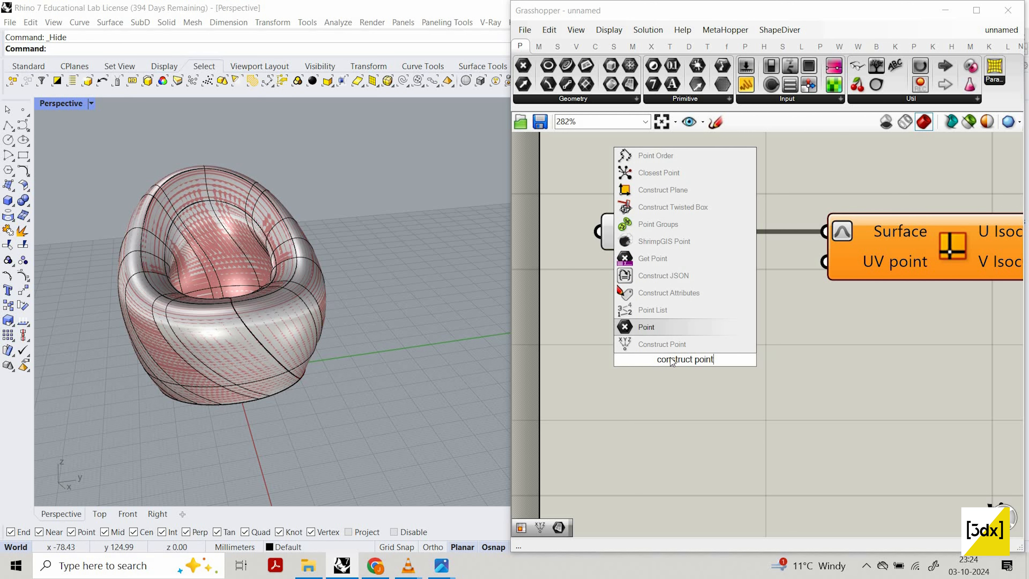
key("Return")
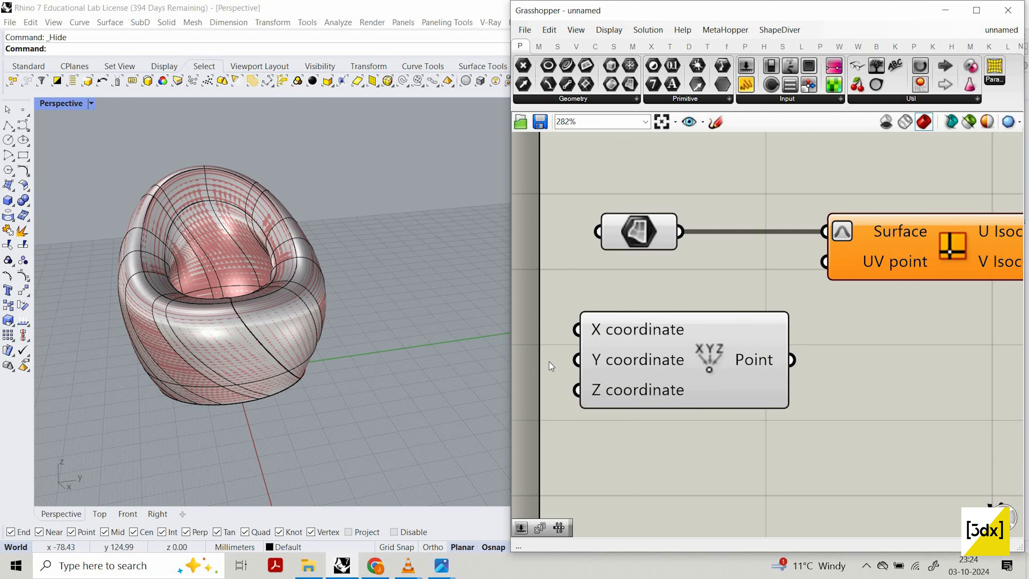
Step: Add a Range component before the Construct Point component
scroll(563, 363, "down", 2)
double_click(569, 362)
type("range")
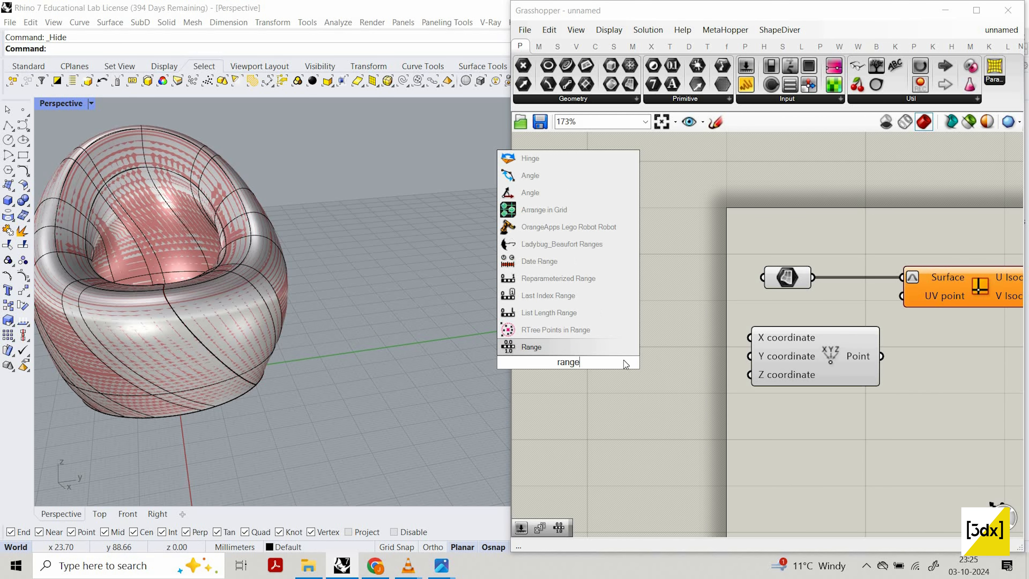
key("Return")
right_click_drag(661, 356, 801, 354)
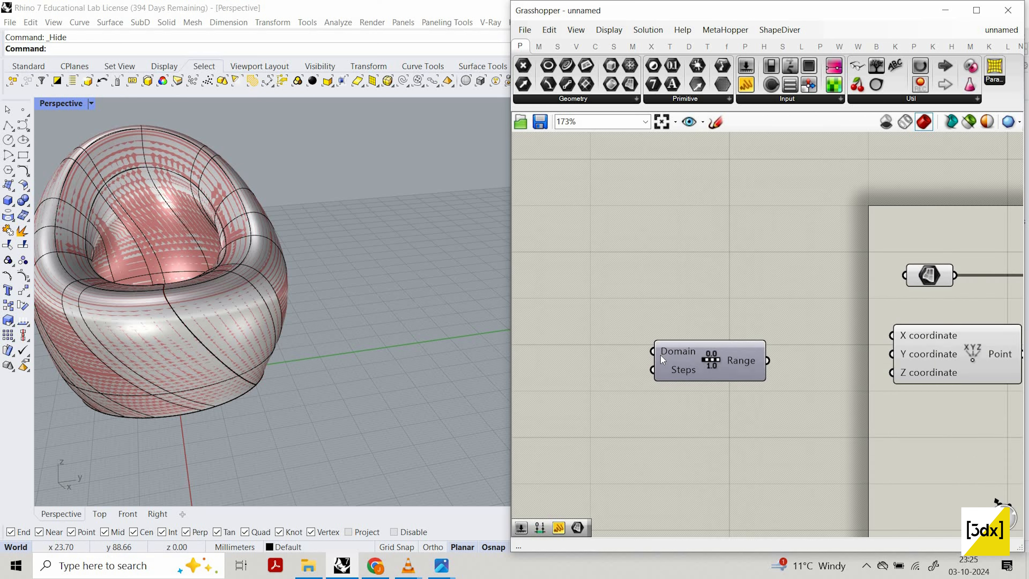
Step: Add a number slider with value 10 and connect it to the Range's Steps input
scroll(541, 384, "up", 1)
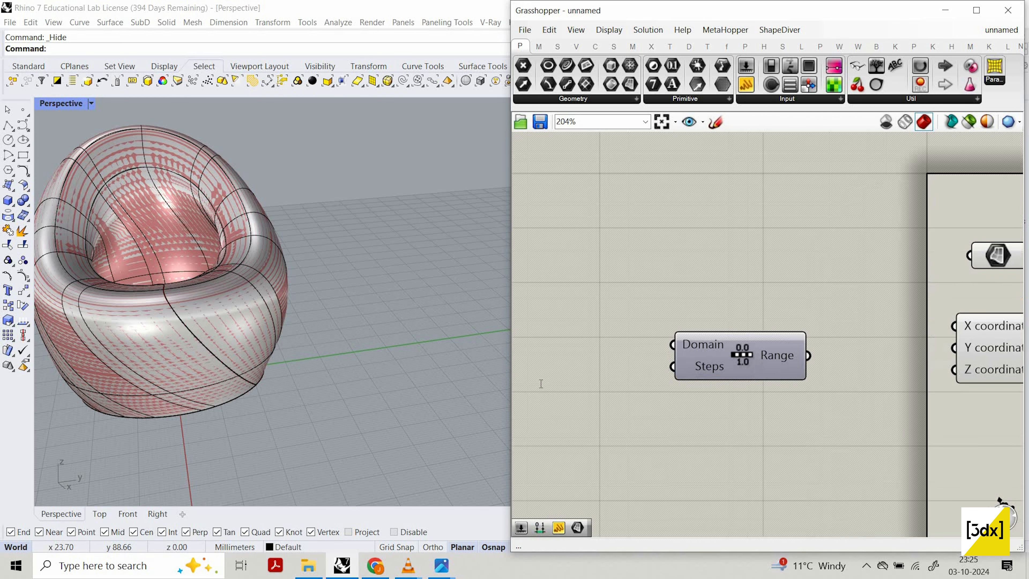
double_click(541, 383)
type("10")
key("Return")
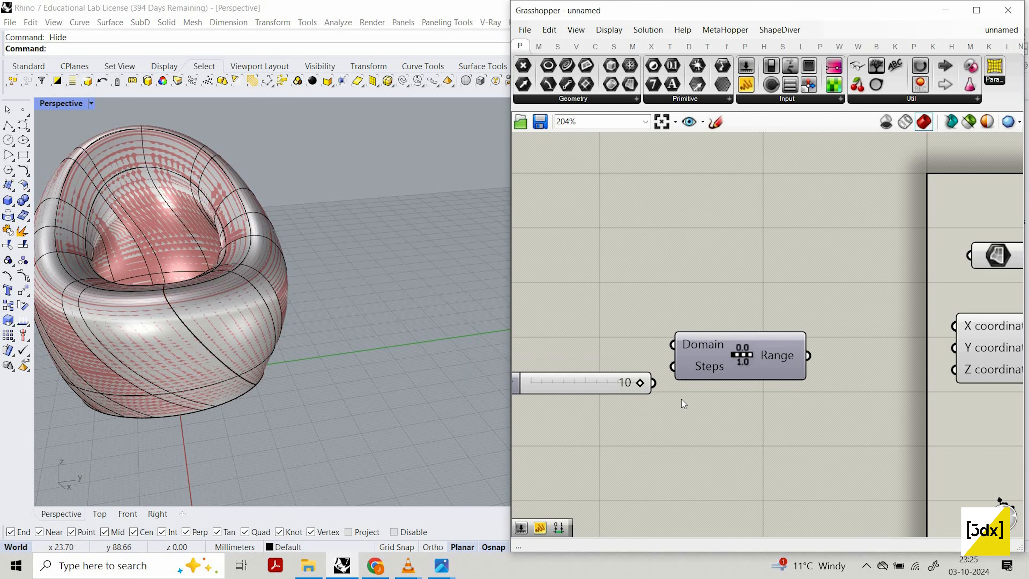
left_click_drag(716, 366, 716, 365)
left_click_drag(614, 384, 612, 368)
scroll(664, 359, "up", 2)
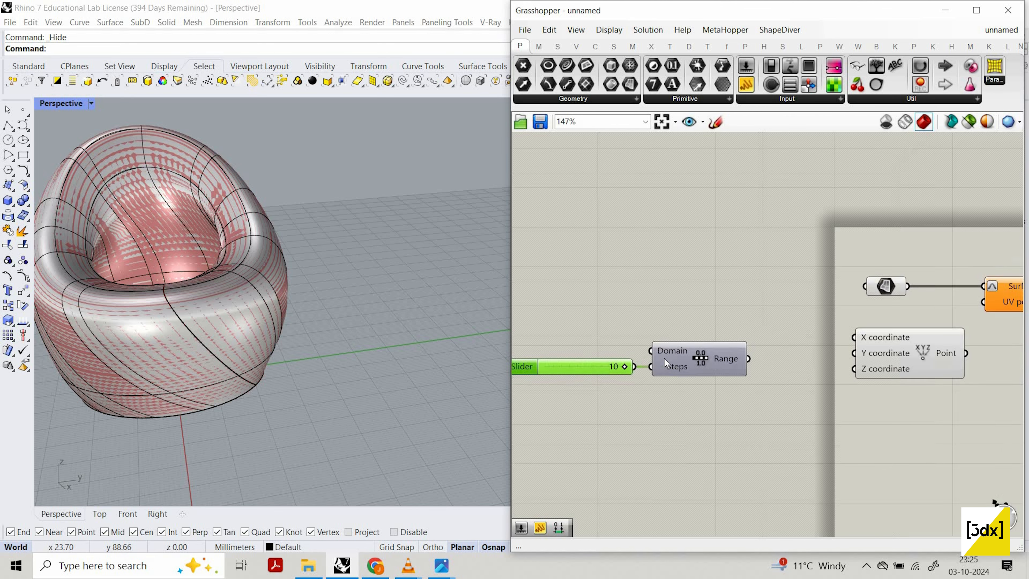
Step: Feed the Range output into Construct Point's Y coordinate, and its Point output into Iso Curve's UV point input
mouse_move(663, 351)
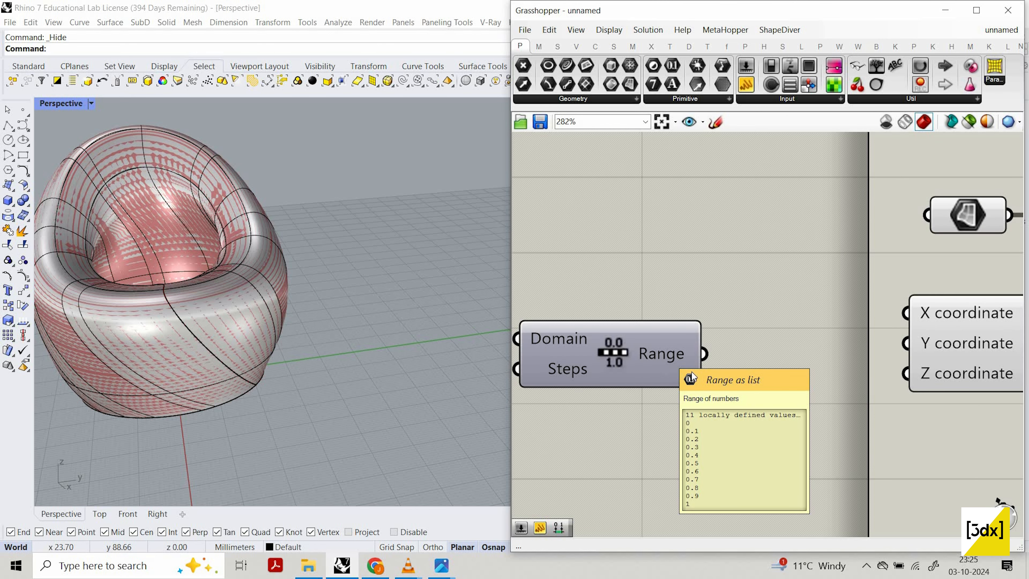
scroll(646, 363, "down", 5)
scroll(694, 369, "up", 4)
left_click_drag(645, 356, 813, 349)
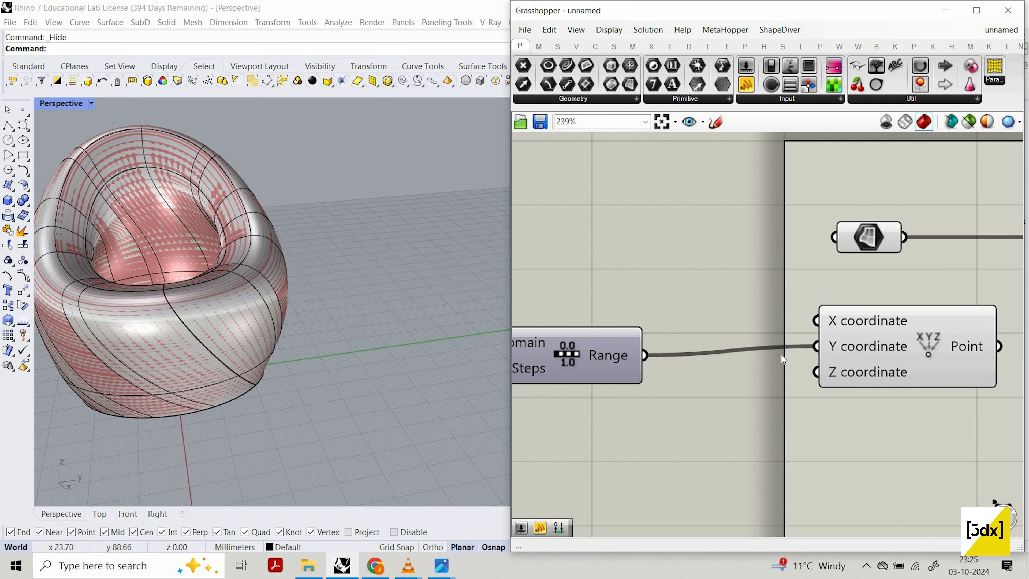
right_click_drag(872, 343, 697, 347)
scroll(697, 346, "down", 1)
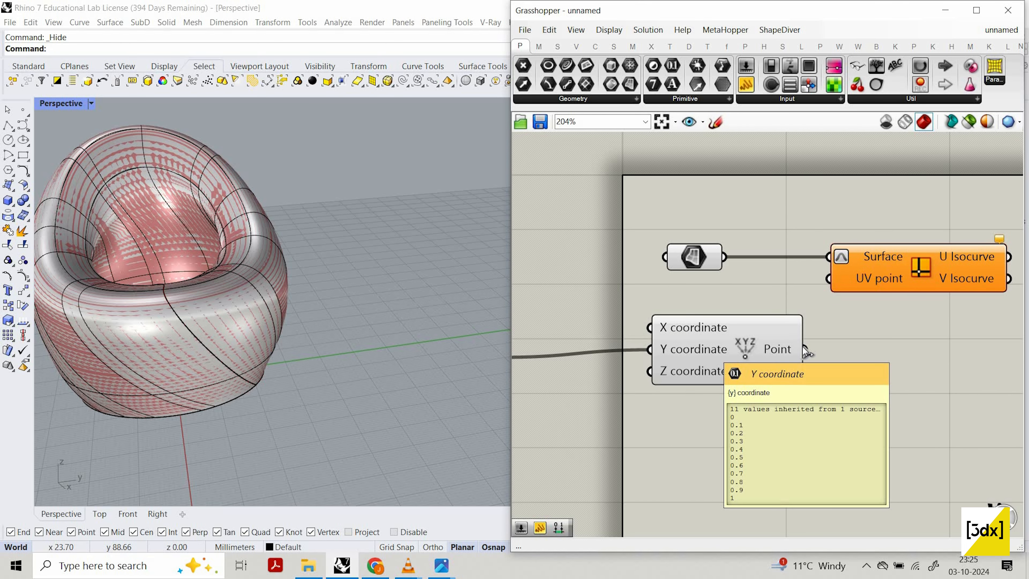
left_click_drag(804, 349, 829, 278)
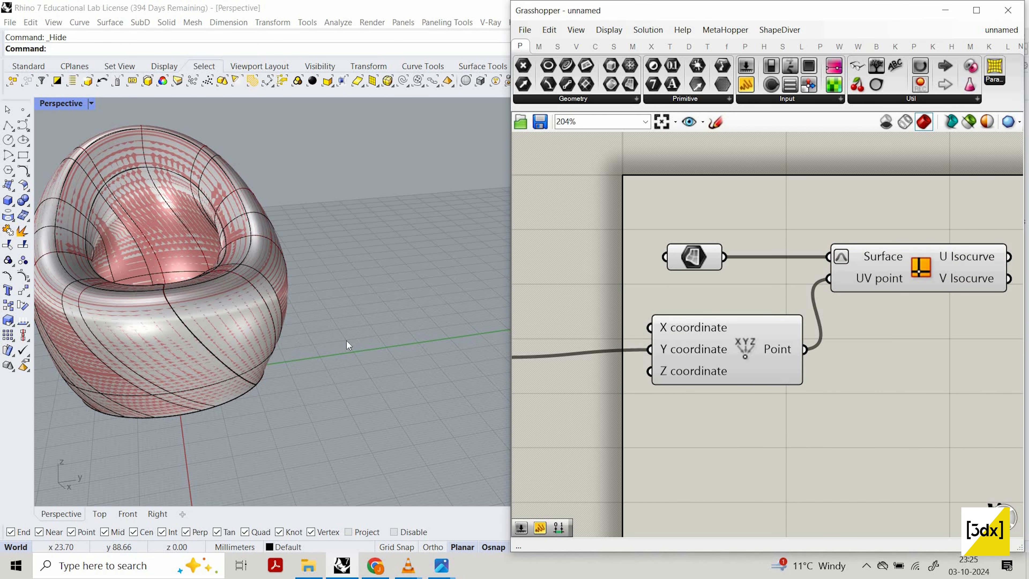
Step: Hide the twisted loft surface in the Rhino viewport
right_click_drag(346, 341, 185, 261)
scroll(223, 332, "up", 5)
scroll(702, 293, "down", 4)
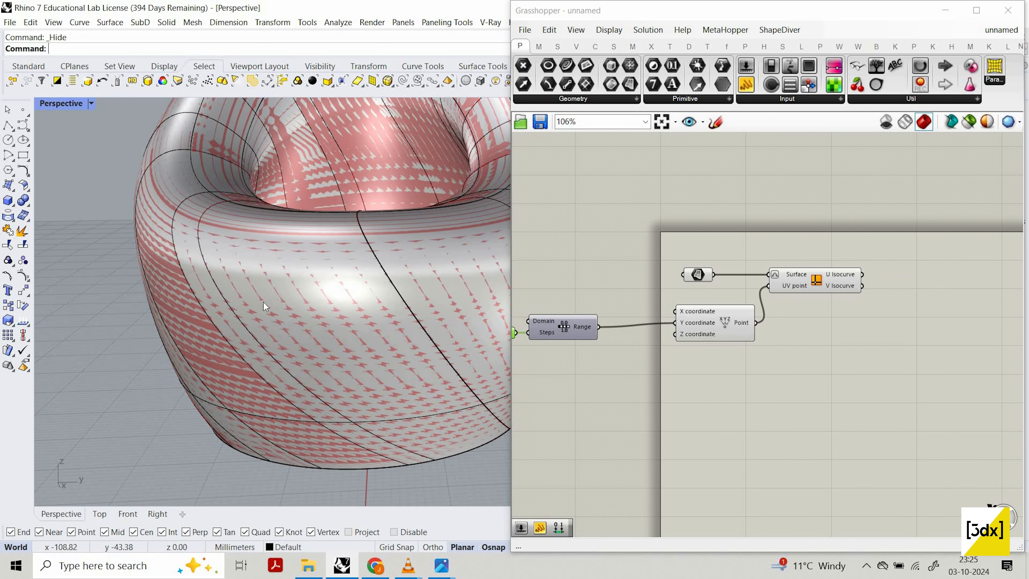
scroll(256, 309, "down", 5)
scroll(256, 309, "up", 2)
left_click(255, 309)
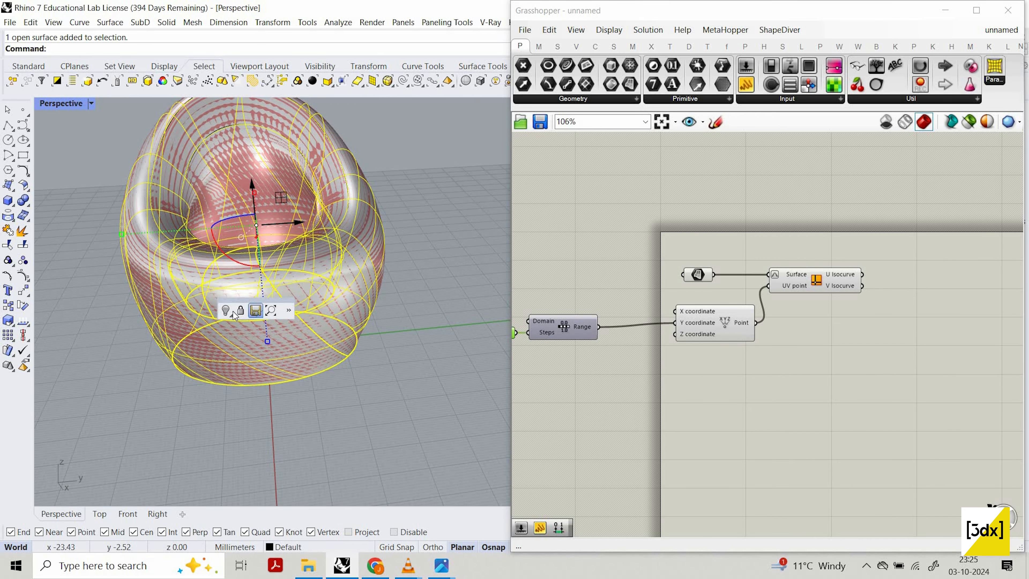
left_click(226, 311)
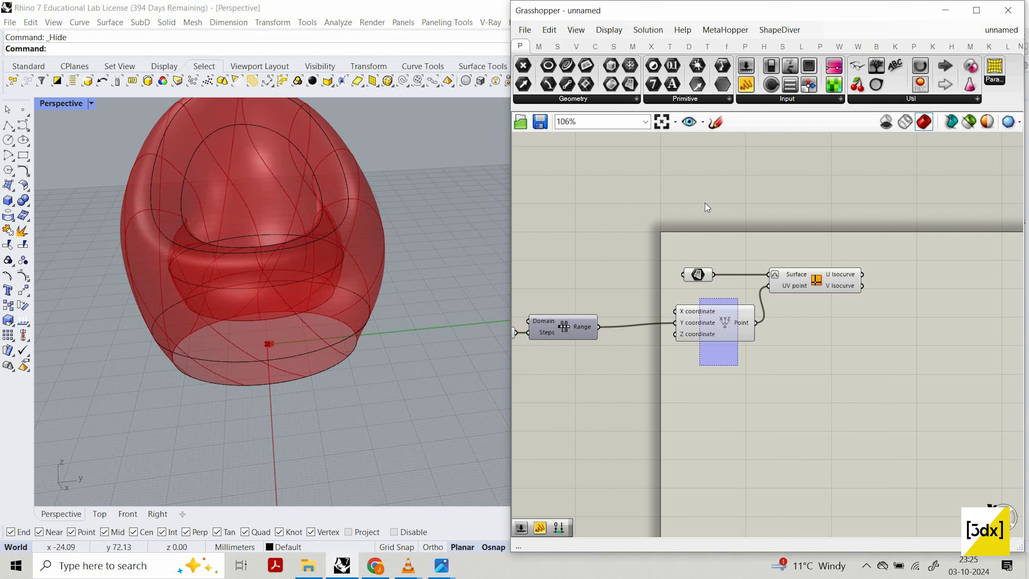
Step: Turn off the preview of the Surface parameter and the Construct Point component, leaving the isocurves in view
left_click_drag(705, 203, 707, 205)
right_click(712, 208)
left_click(713, 208)
right_click_drag(336, 358, 239, 292)
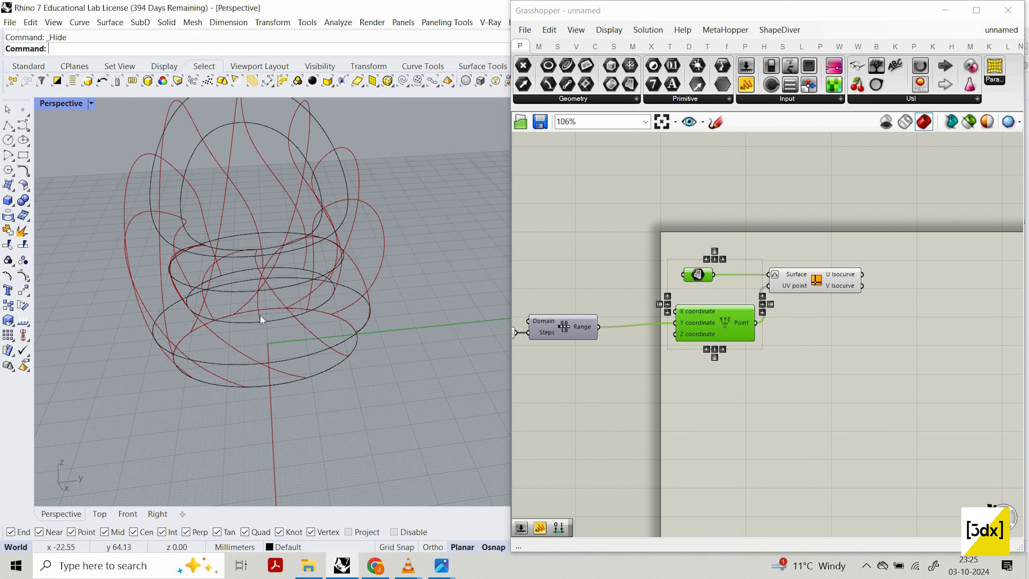
Step: Lower the inner profile ring near the loft's base slightly along Z
scroll(260, 316, "up", 5)
left_click(232, 228)
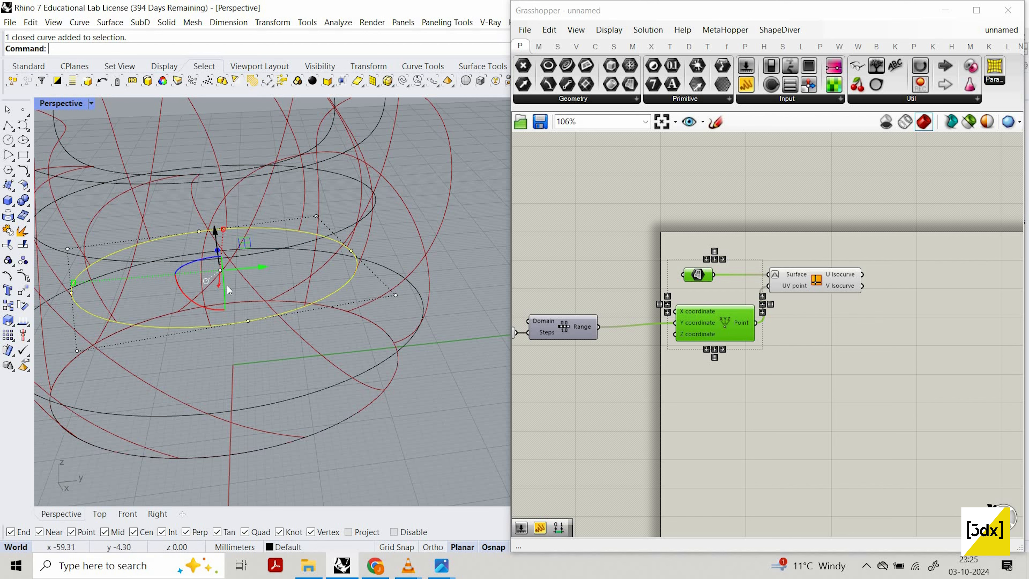
left_click_drag(217, 251, 227, 285)
right_click_drag(259, 284, 320, 304)
scroll(830, 284, "up", 2)
Step: Highlight the Iso Curve component's output and examine the updated isocurves around the base and upper rim
left_click(825, 283)
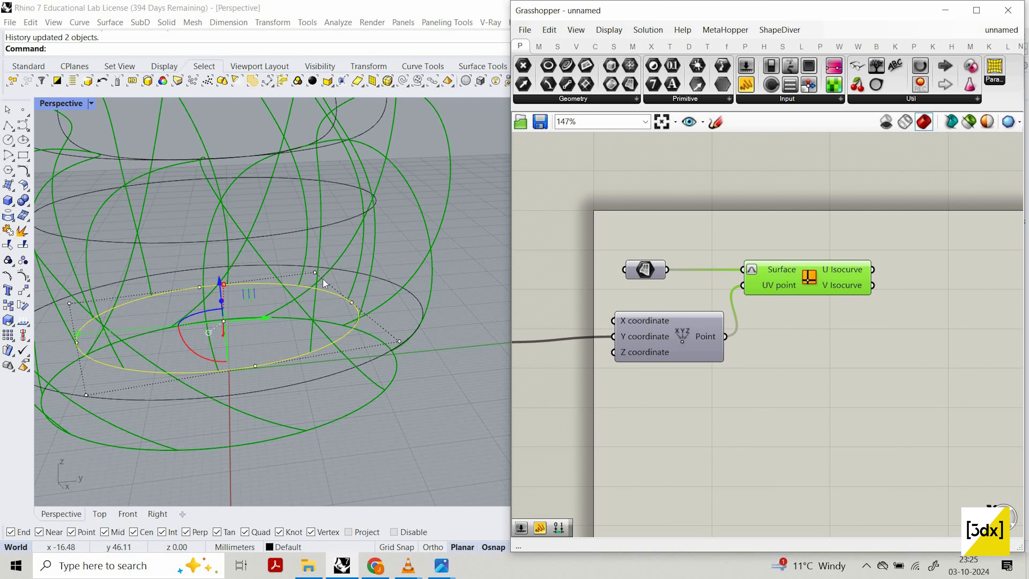
scroll(323, 280, "down", 5)
scroll(815, 279, "up", 2)
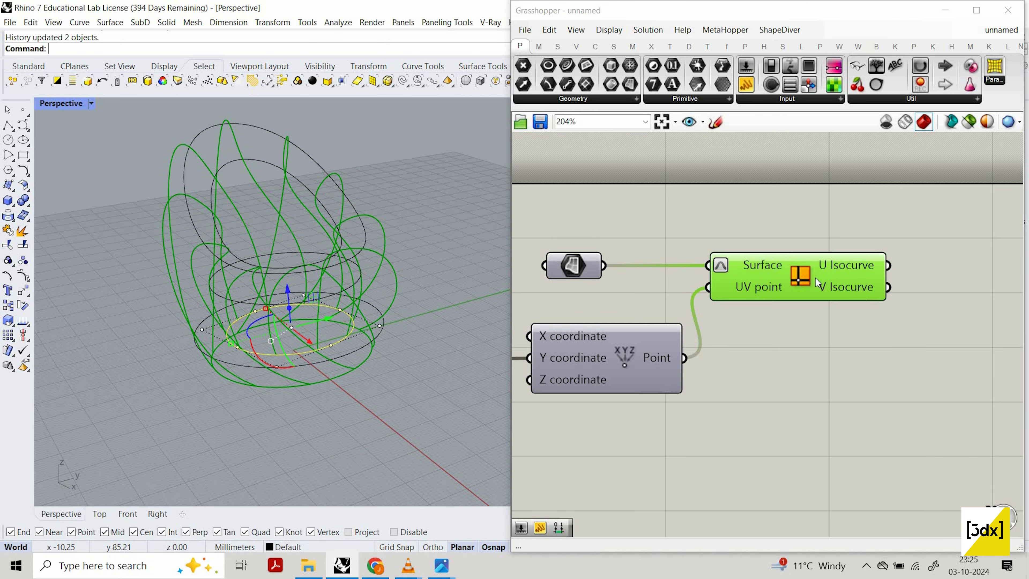
scroll(303, 365, "up", 4)
right_click_drag(301, 359, 305, 279)
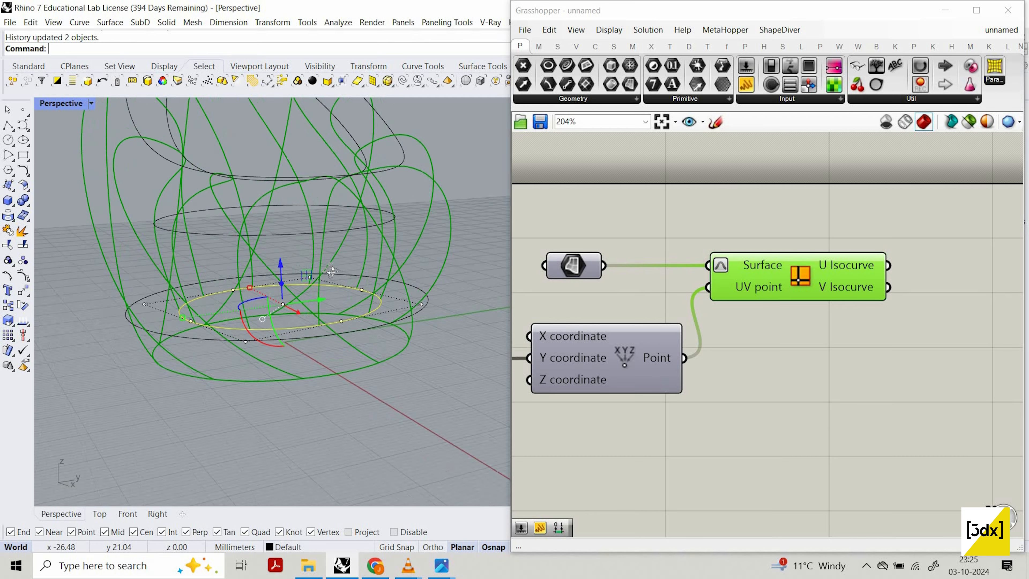
scroll(306, 259, "down", 5)
right_click_drag(304, 230, 278, 169)
scroll(283, 178, "up", 4)
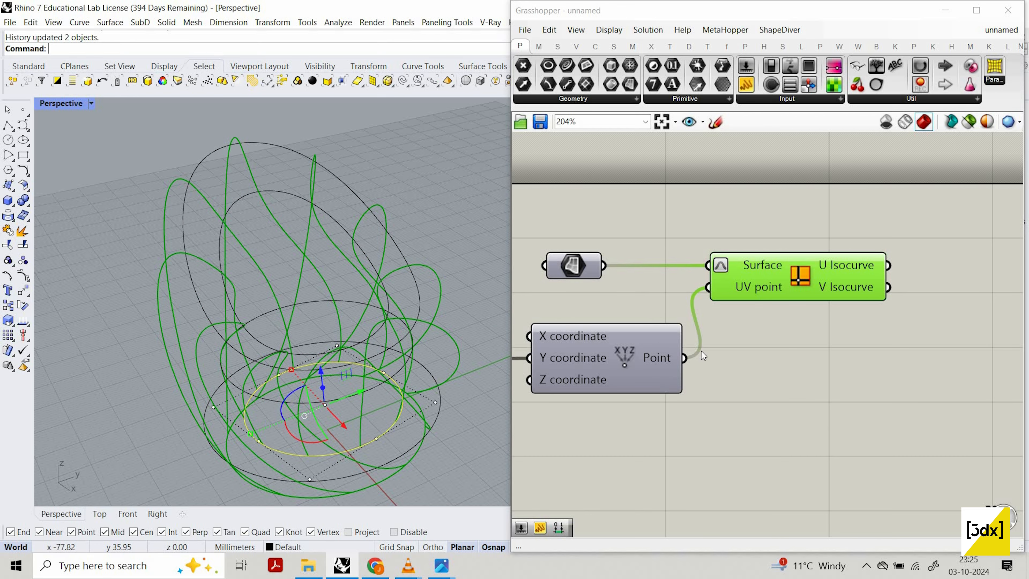
Step: Hide all of the loft's profile curves in the Rhino viewport, leaving only the isocurves
scroll(628, 329, "down", 2)
scroll(311, 211, "down", 5)
left_click_drag(330, 401, 292, 280)
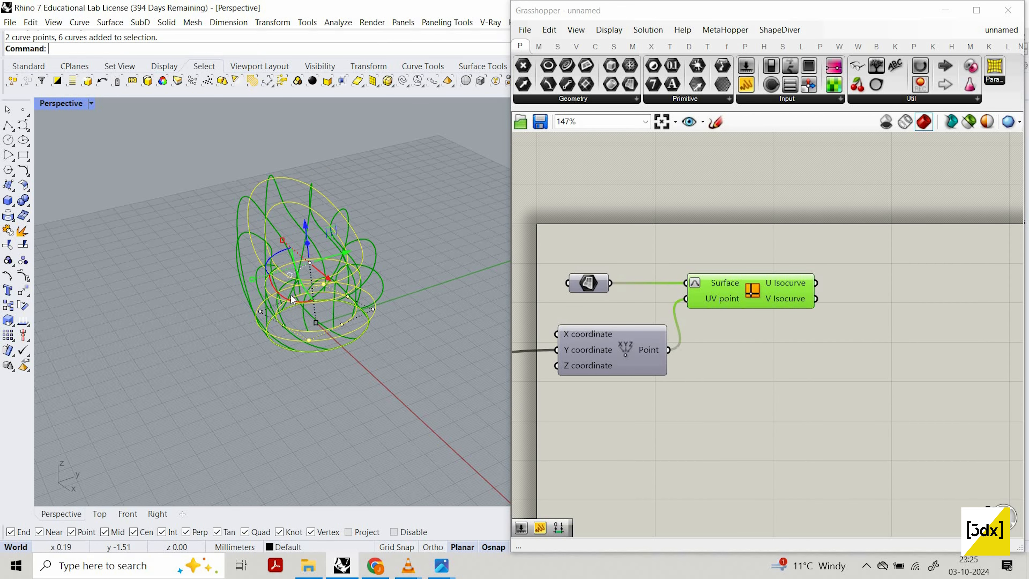
middle_click(325, 294)
left_click(295, 296)
right_click_drag(385, 262, 317, 258)
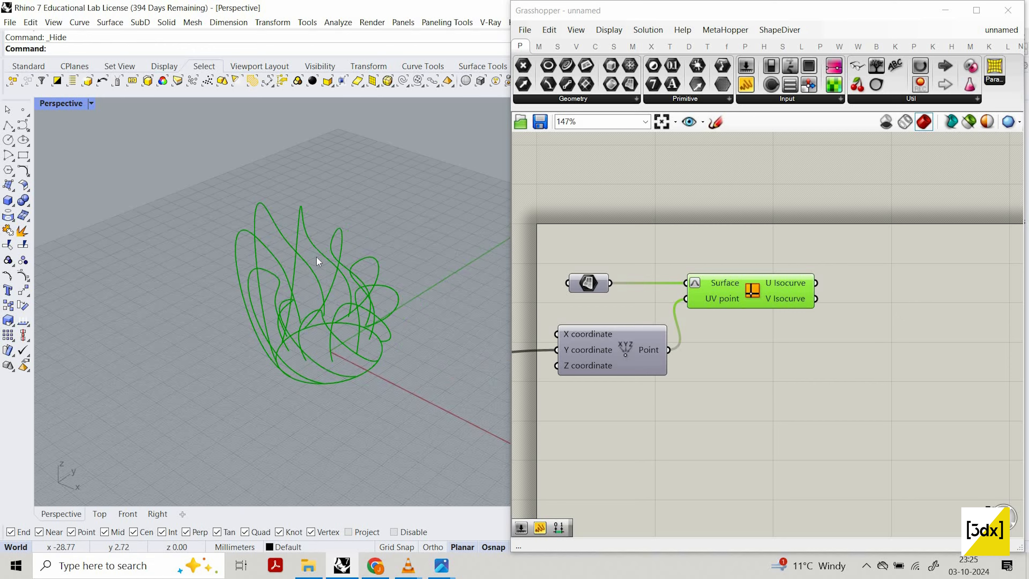
Step: Examine the spacing and twist of the isocurves from several angles, along with the components that generate them
scroll(314, 252, "up", 5)
mouse_move(304, 207)
right_mouse_down()
mouse_move(306, 140)
mouse_move(224, 243)
mouse_move(252, 247)
mouse_move(237, 199)
mouse_move(289, 204)
right_mouse_up()
scroll(317, 182, "down", 3)
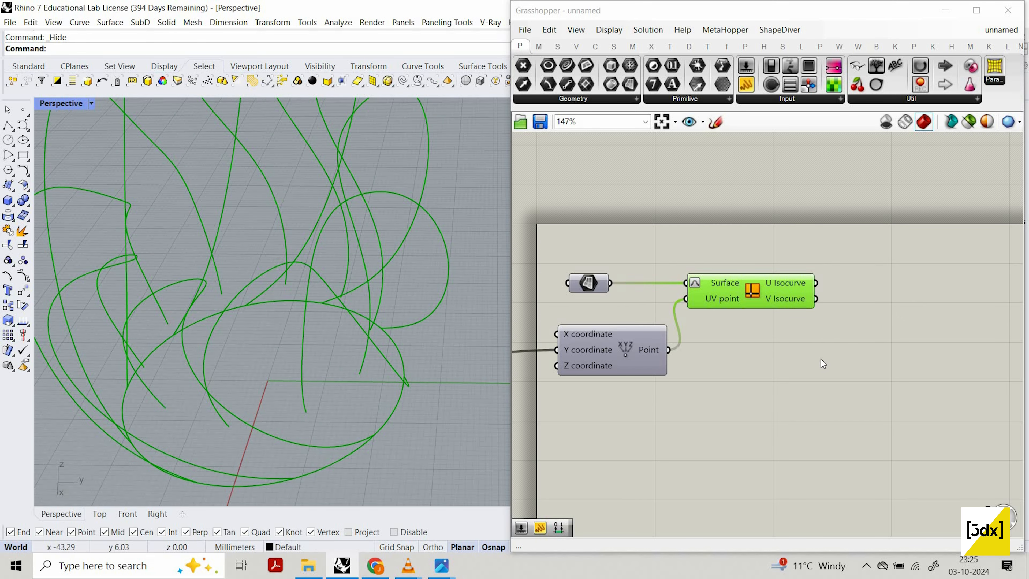
scroll(369, 280, "down", 6)
scroll(633, 352, "down", 4)
right_click_drag(649, 362, 887, 355)
scroll(887, 356, "up", 3)
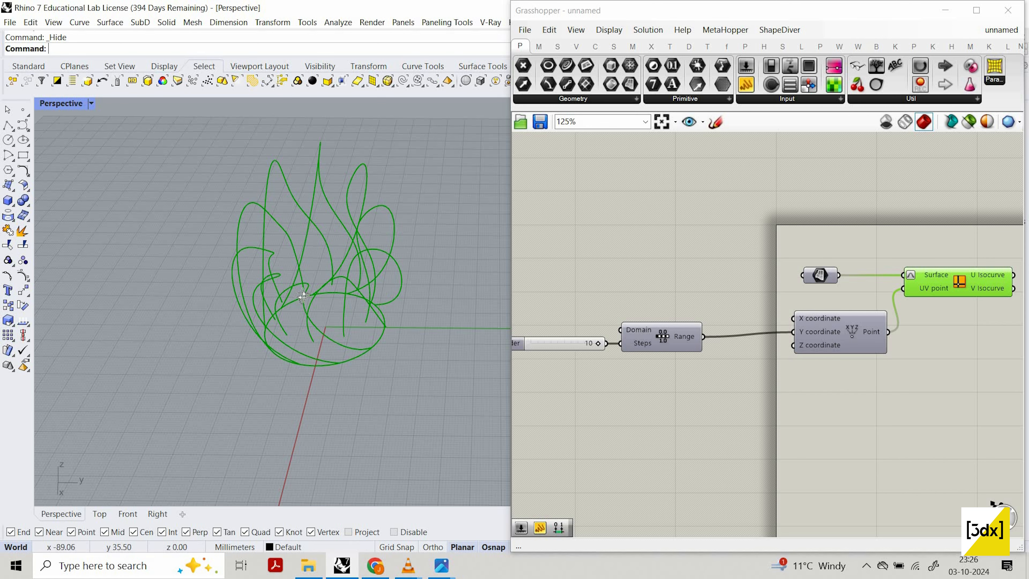
scroll(320, 295, "up", 5)
right_click_drag(320, 295, 365, 292)
scroll(632, 326, "down", 2)
right_click_drag(631, 345, 717, 315)
scroll(637, 269, "up", 3)
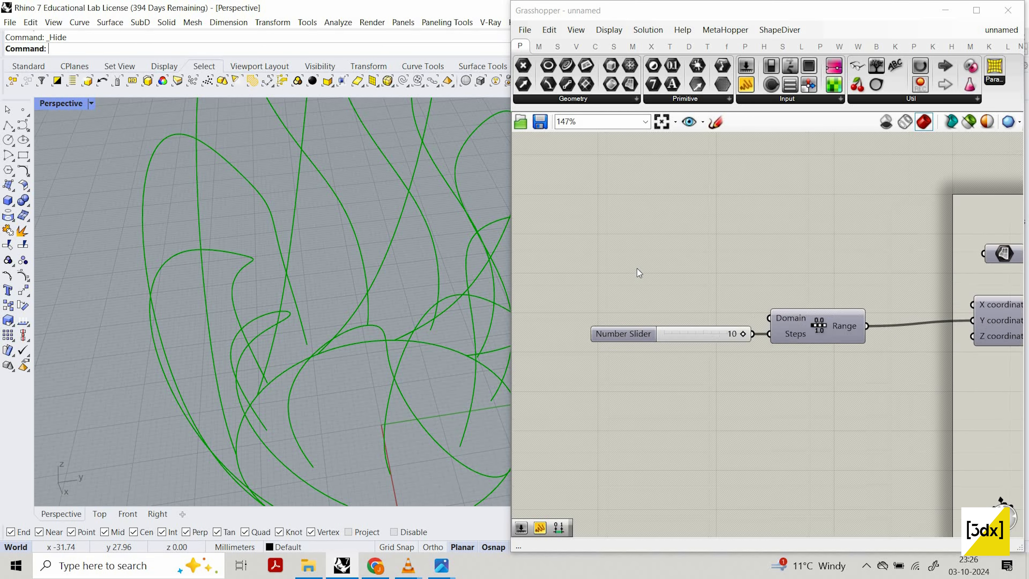
scroll(665, 353, "up", 2)
double_click(641, 317)
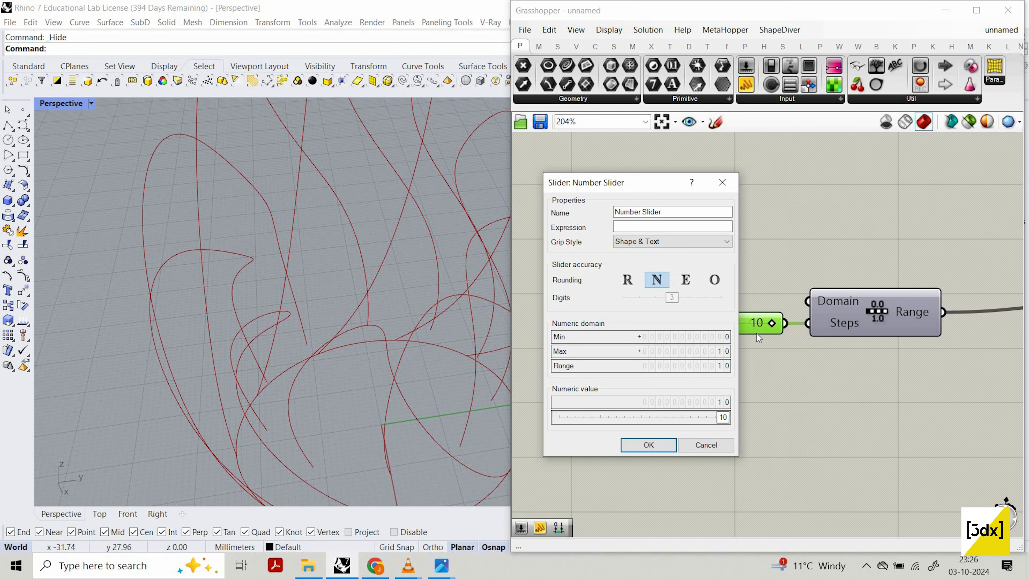
key("Return")
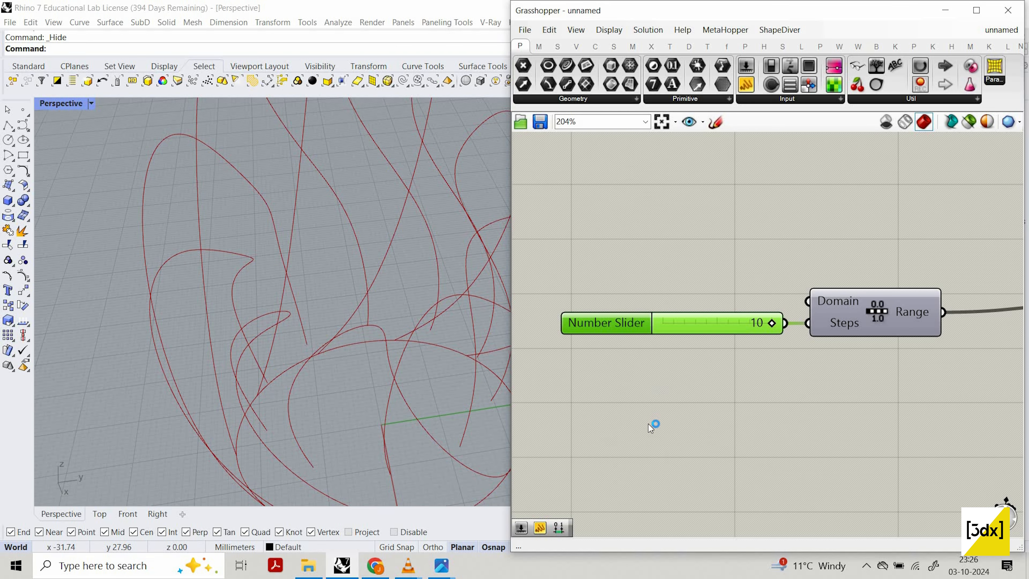
Step: Add a number slider with value 20 and connect it to the Range's Steps input in place of the 10 slider
double_click(649, 424)
type("20")
key("Return")
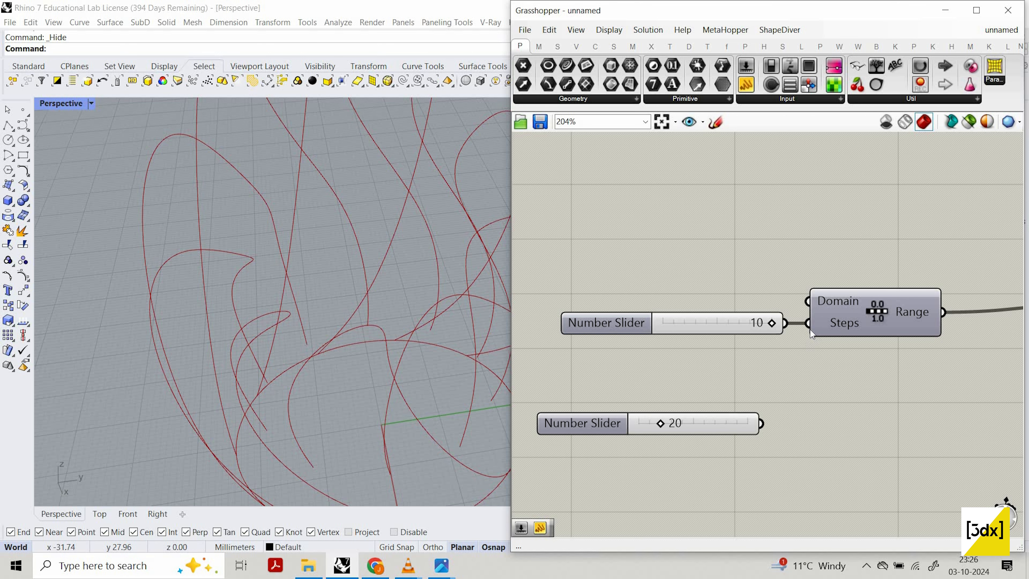
left_click_drag(800, 372, 808, 324)
left_click_drag(724, 303, 673, 218)
left_click_drag(743, 427, 697, 319)
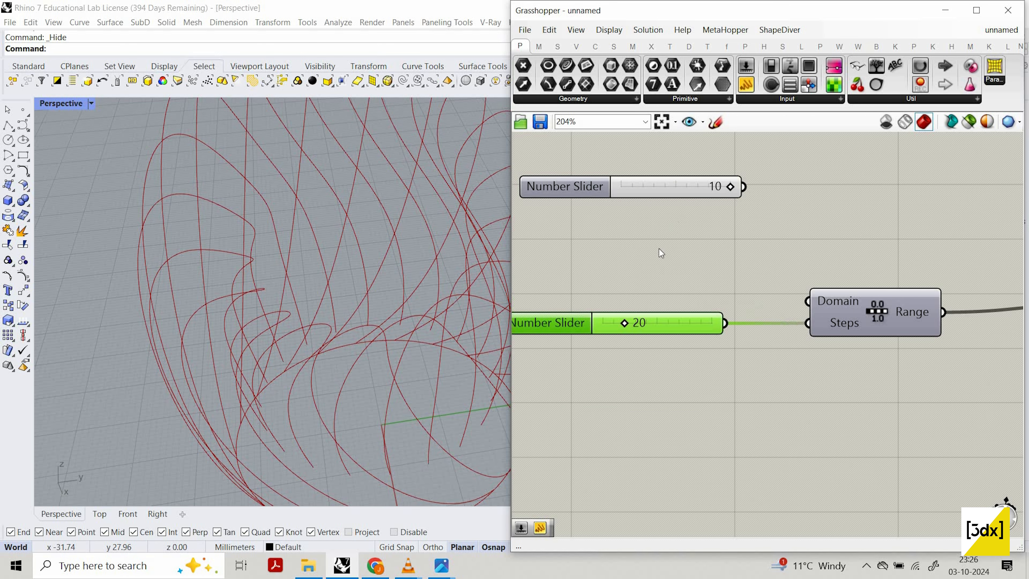
Step: Show all hidden objects in the Rhino viewport again
scroll(310, 339, "down", 10)
right_click_drag(284, 341, 434, 382)
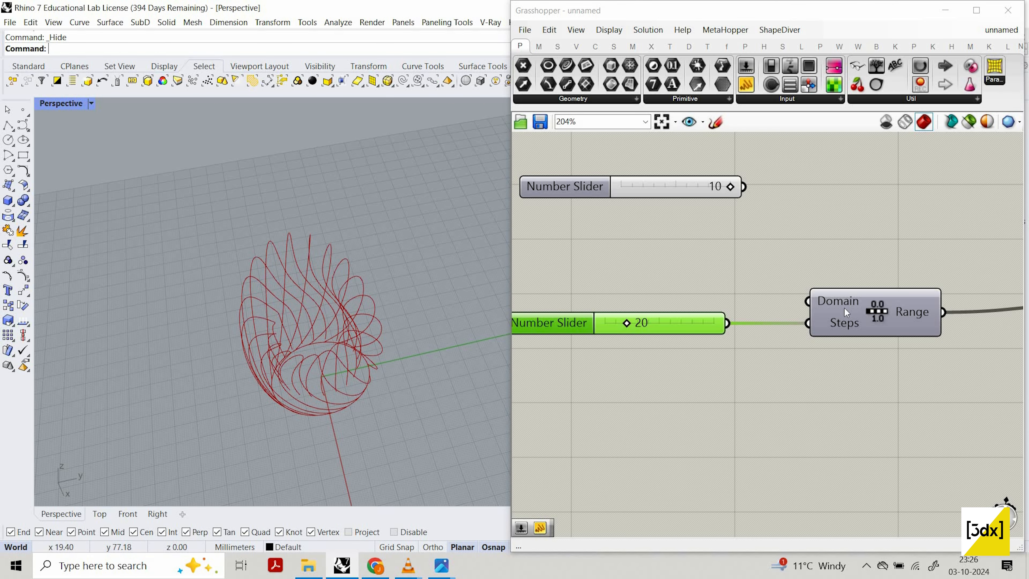
right_click_drag(345, 344, 384, 340)
scroll(673, 317, "down", 5)
mouse_move(294, 321)
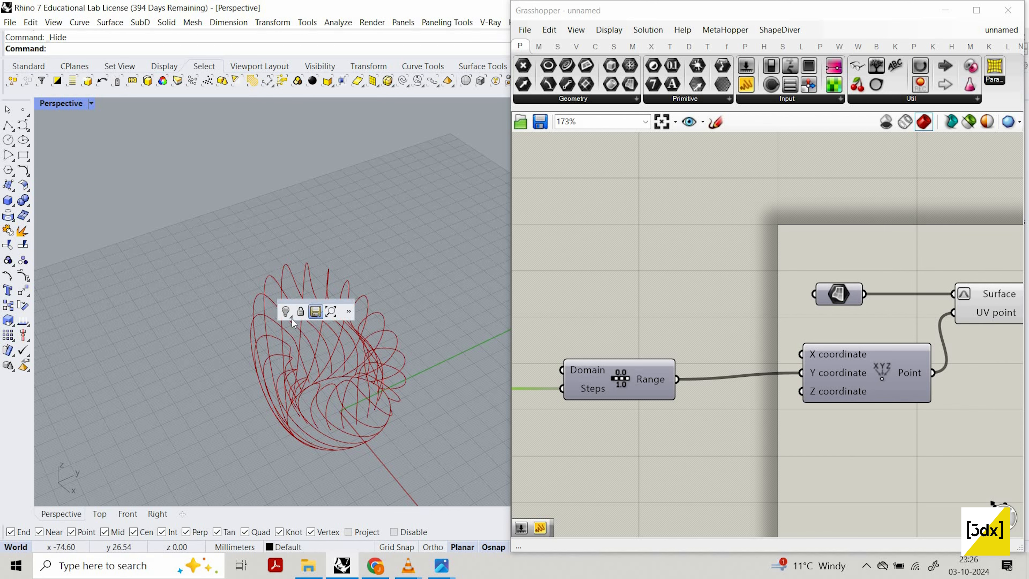
left_click(301, 331)
scroll(353, 366, "up", 7)
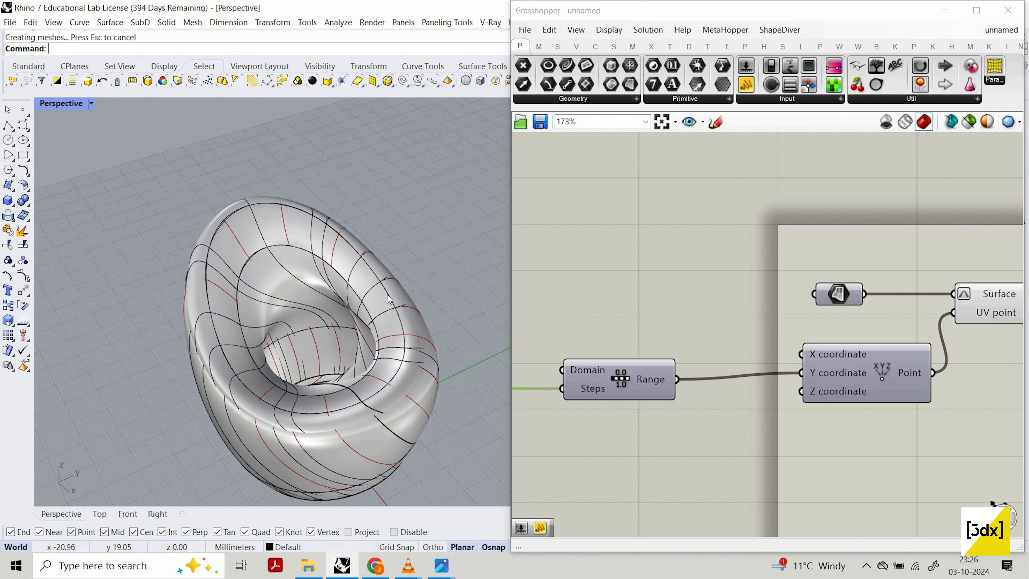
Step: Hide the overlapping loft surfaces, keeping the profile curves and isocurves in view
left_click(210, 235)
left_click(196, 221)
scroll(196, 221, "up", 8)
left_click(167, 219)
middle_click(196, 221)
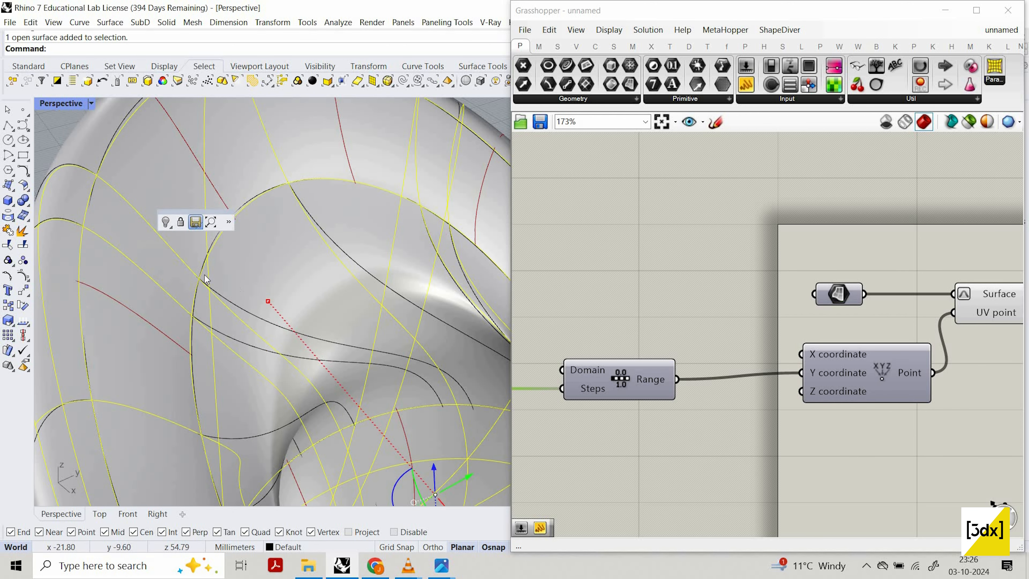
left_click(165, 222)
scroll(209, 239, "down", 8)
scroll(213, 222, "up", 3)
left_click(182, 221)
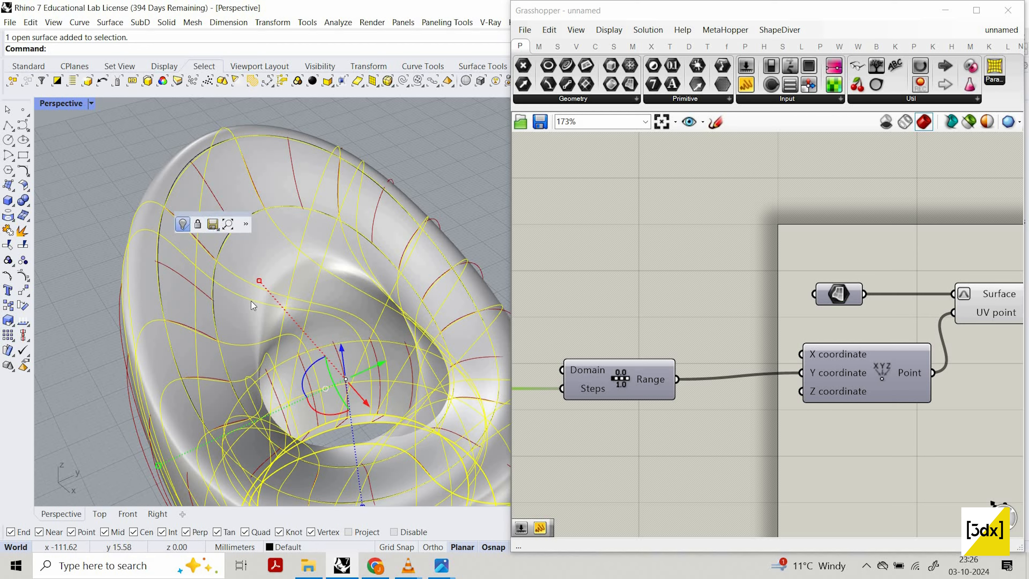
Step: Try to scale the inner base ring with the gumball, and undo the last change
right_click_drag(300, 289, 308, 252)
scroll(346, 295, "up", 5)
right_click_drag(346, 295, 348, 310)
left_click(348, 309)
scroll(268, 295, "down", 5)
scroll(256, 301, "up", 2)
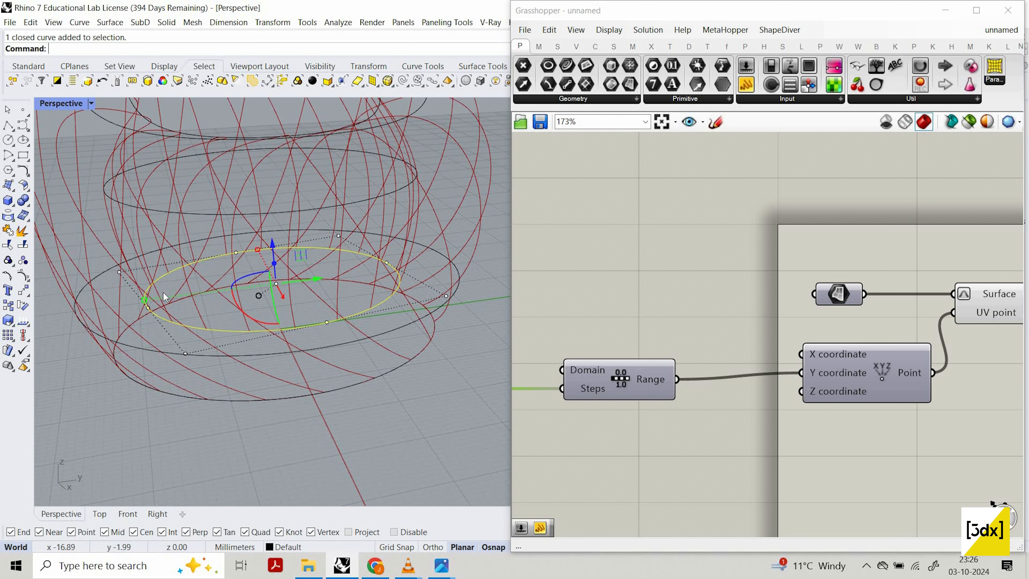
left_click_drag(144, 300, 117, 297)
left_click_drag(204, 291, 193, 294, "shift")
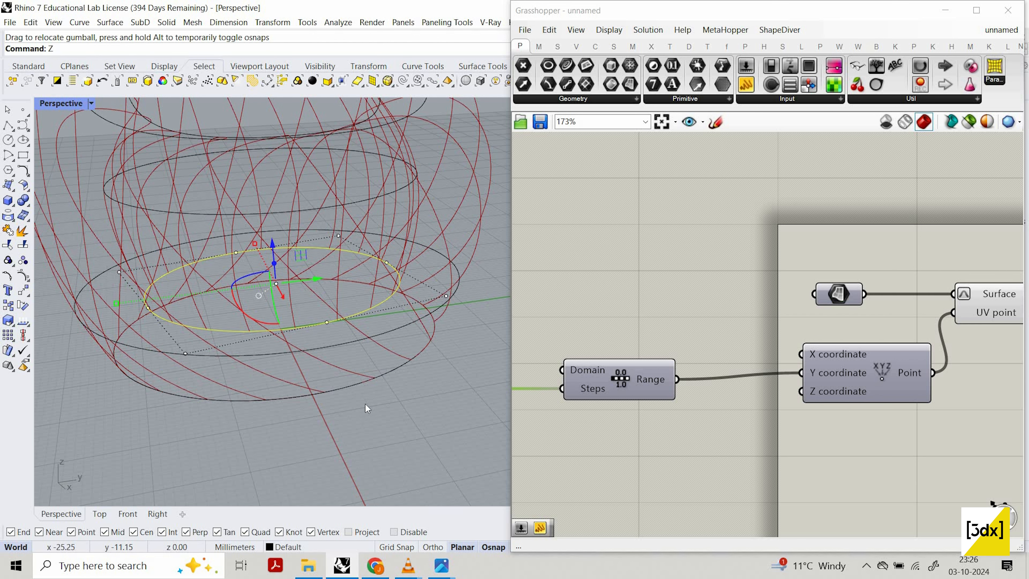
scroll(365, 407, "down", 2)
key("Escape")
key("ctrl+z")
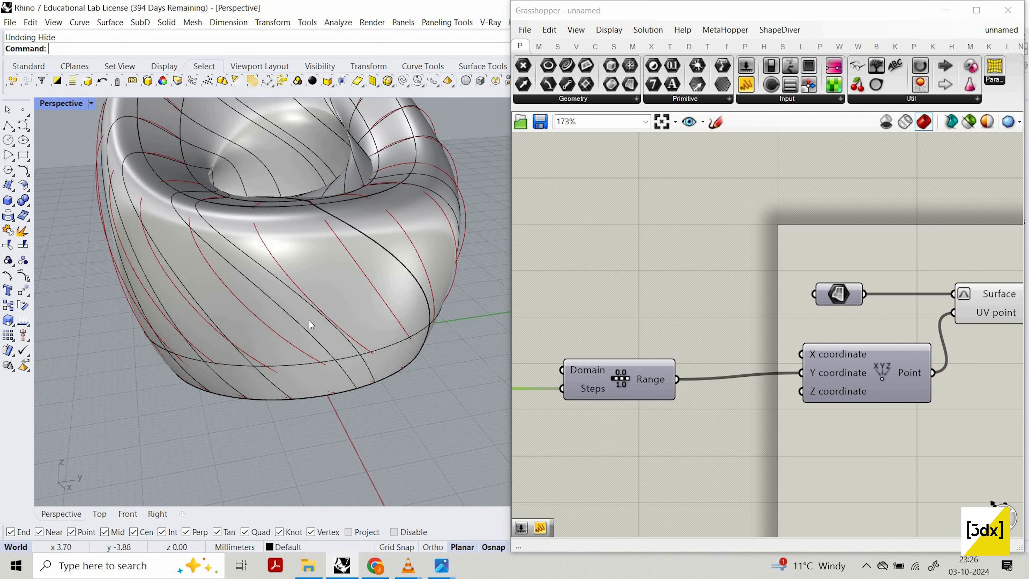
Step: Hide the loft surface again in the Rhino viewport
left_click(309, 321)
key("ctrl+h")
scroll(295, 283, "up", 3)
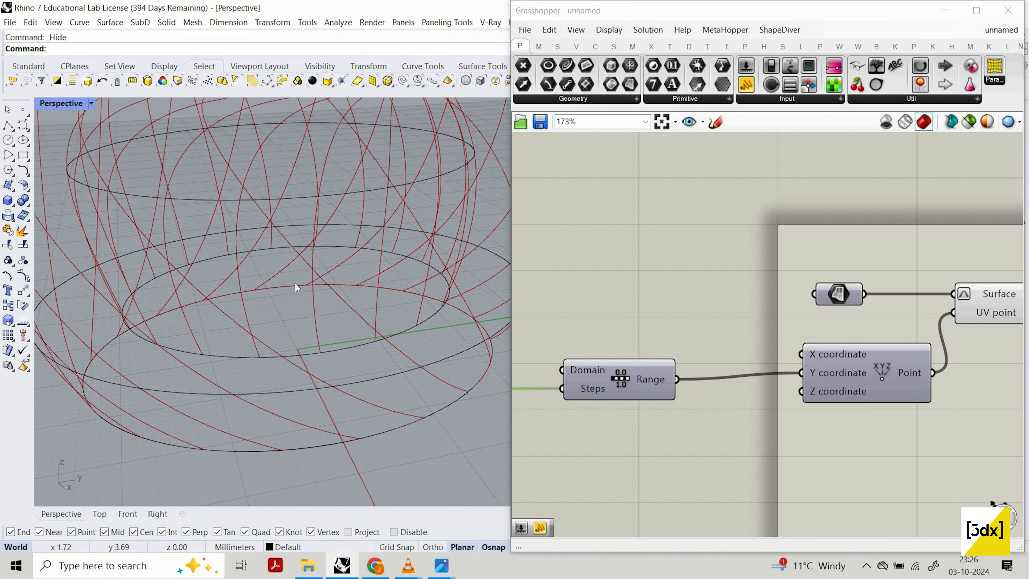
Step: Lower the inner base ring further along Z and scale it down slightly
left_click(295, 285)
left_click_drag(291, 270, 298, 298)
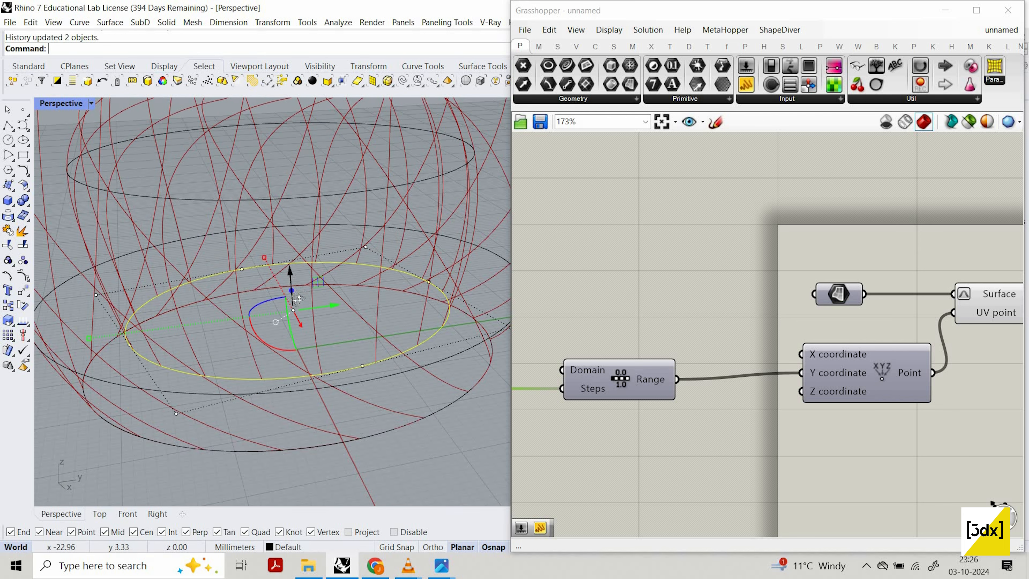
right_click_drag(299, 299, 111, 360)
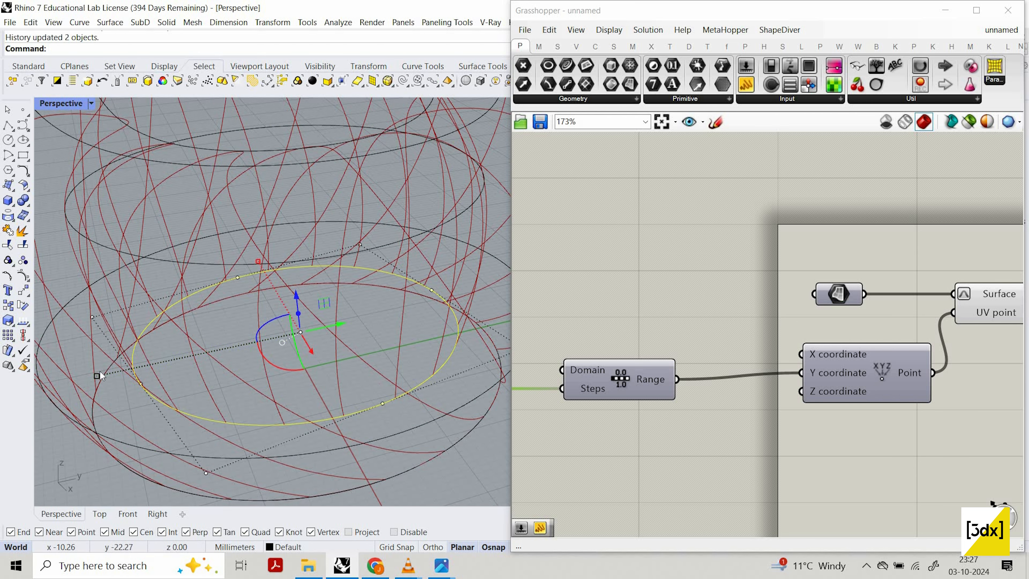
left_click_drag(97, 376, 35, 385)
Step: Lower the middle inner ring above the base along Z and scale it down
right_click_drag(297, 345, 333, 252)
left_click(301, 242)
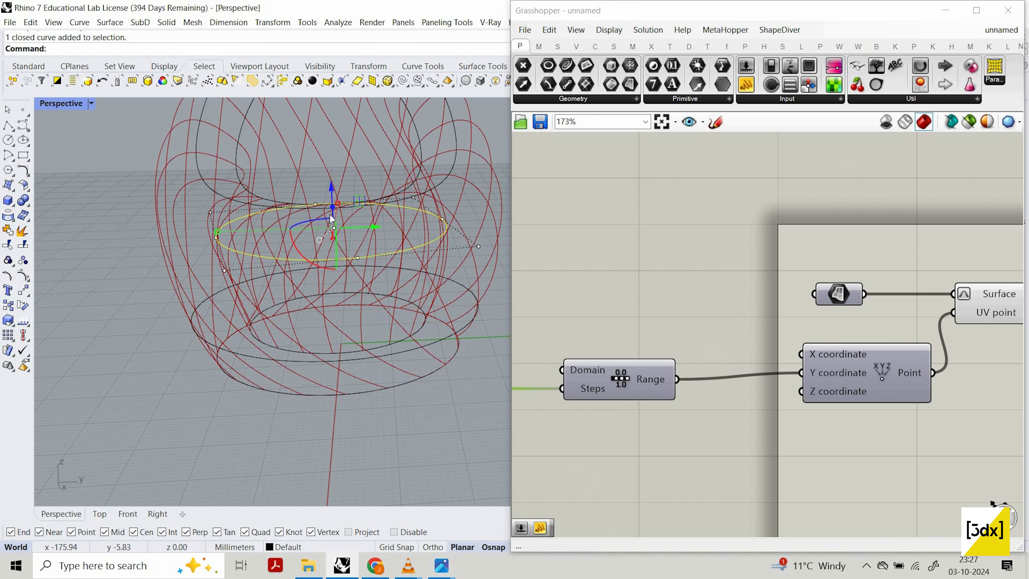
left_click_drag(331, 216, 333, 245)
right_click_drag(359, 233, 215, 264)
left_click_drag(219, 263, 274, 283)
right_click_drag(296, 242, 334, 266)
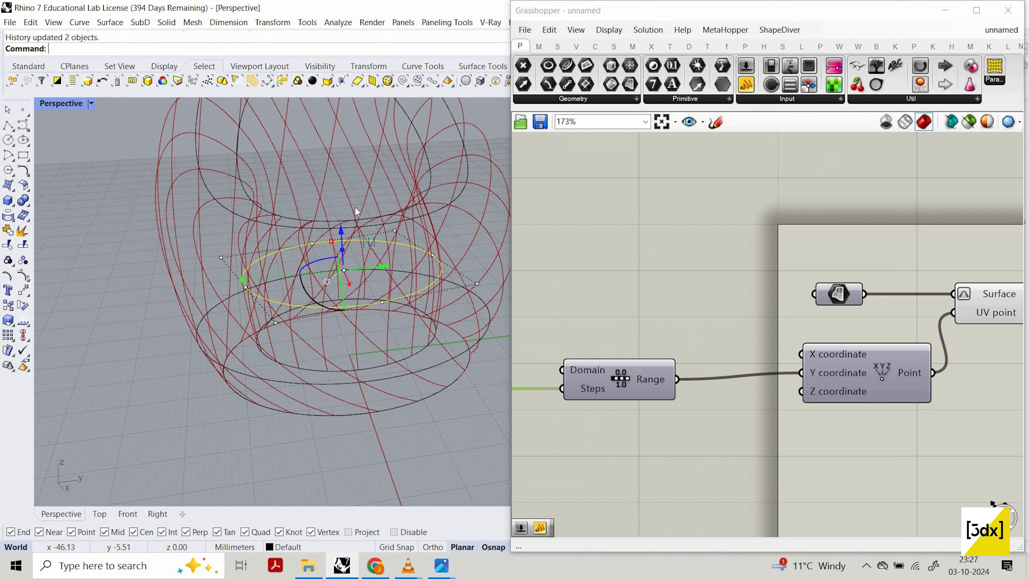
Step: Examine the reshaped isocurves and highlight the connected component chain from the 20 slider to Iso Curve
scroll(357, 213, "down", 8)
right_click_drag(356, 213, 367, 277)
right_click_drag(366, 325, 403, 285)
scroll(403, 285, "up", 4)
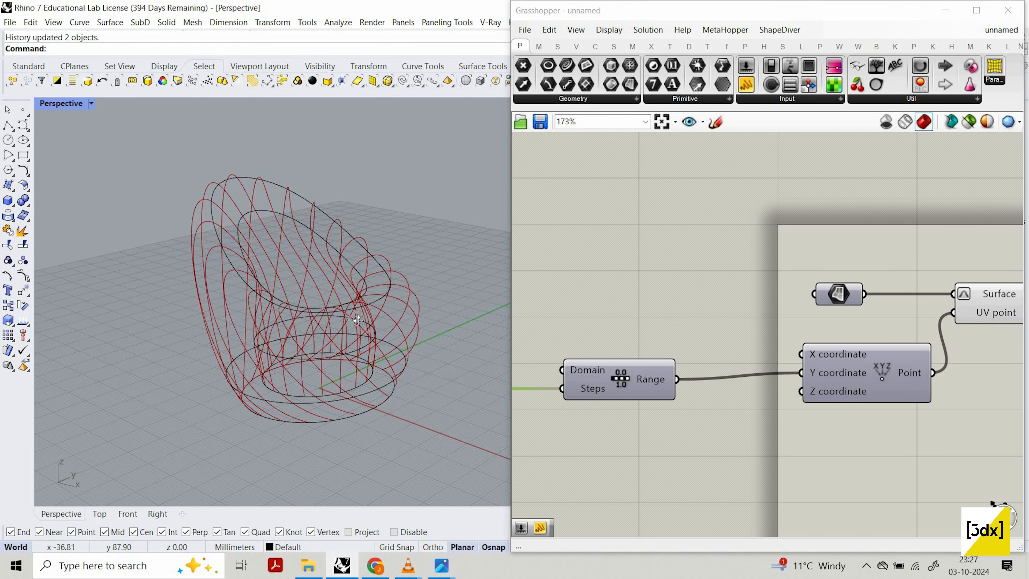
mouse_move(356, 316)
right_mouse_down()
mouse_move(480, 258)
mouse_move(303, 236)
mouse_move(318, 213)
mouse_move(301, 326)
mouse_move(348, 300)
right_mouse_up()
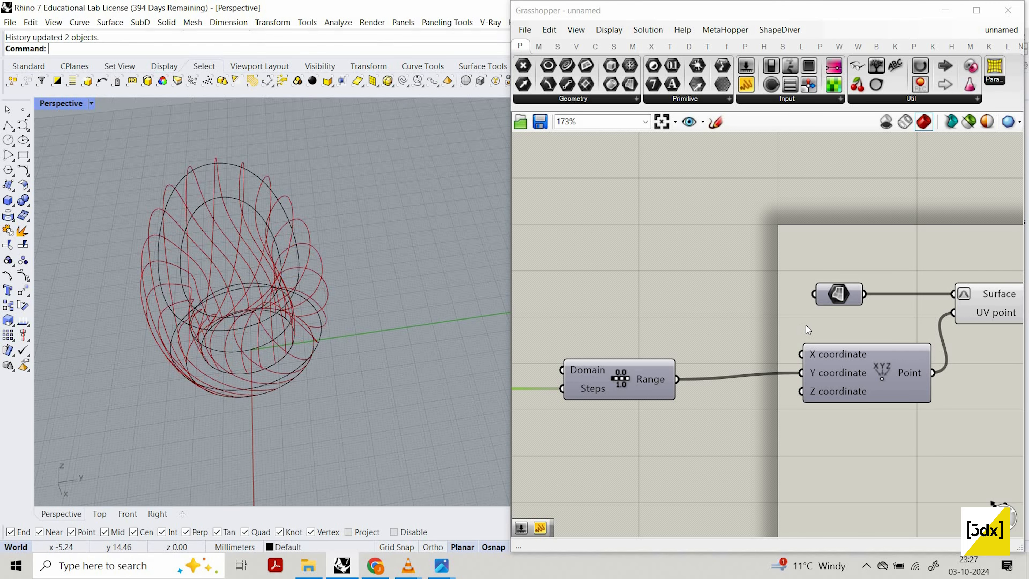
left_click(892, 369)
scroll(851, 345, "down", 5)
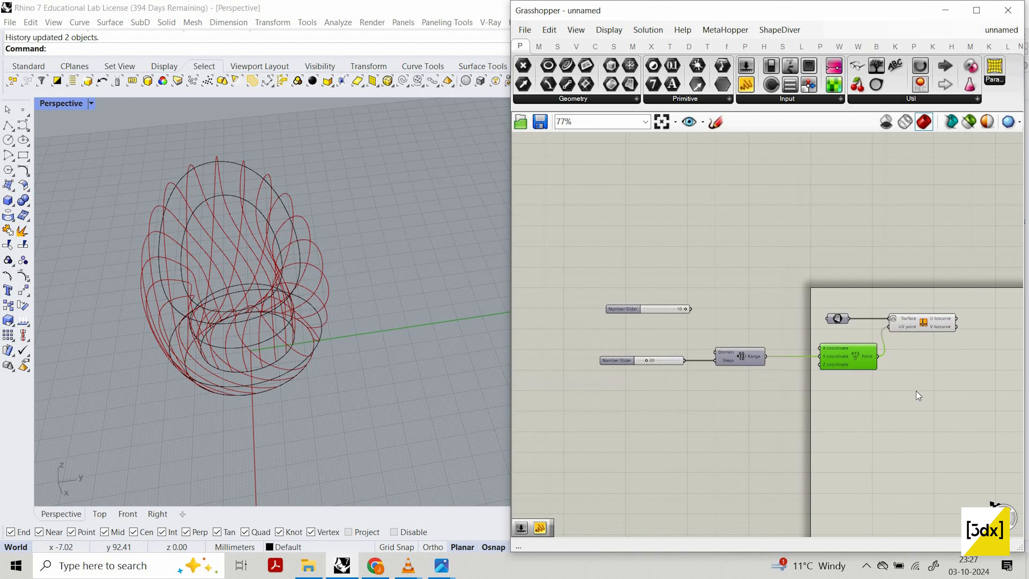
scroll(798, 263, "down", 1)
left_click_drag(914, 387, 622, 298)
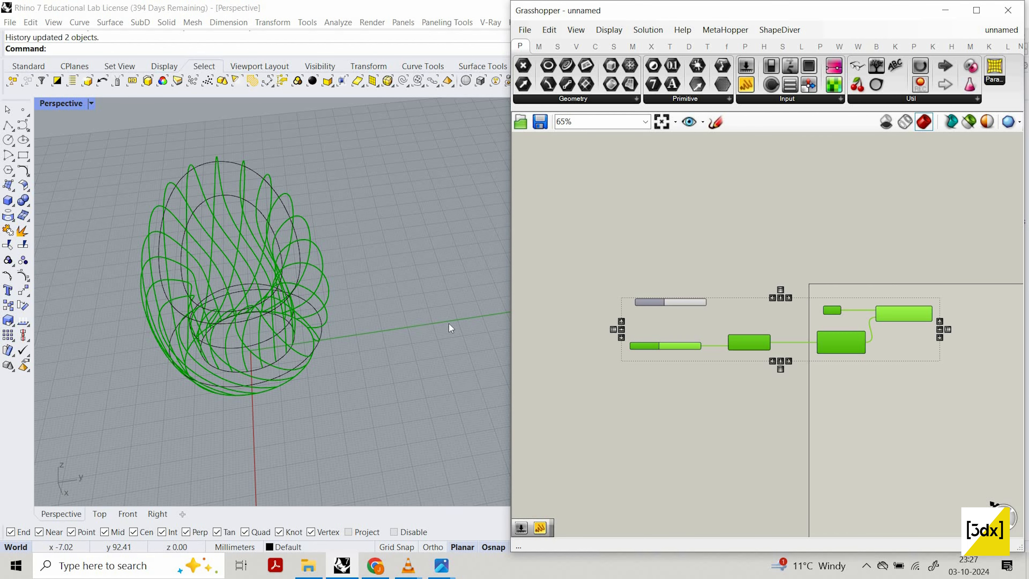
Step: Hide the radial line pattern floating beyond the loft in the Rhino viewport
scroll(427, 232, "down", 4)
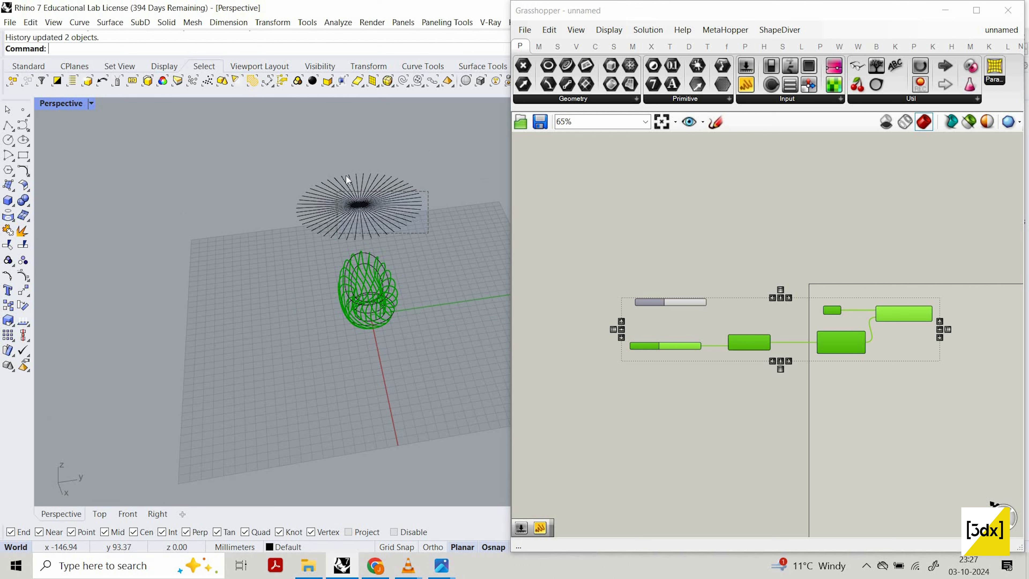
left_click(345, 184)
key("ctrl+h")
scroll(415, 331, "up", 3)
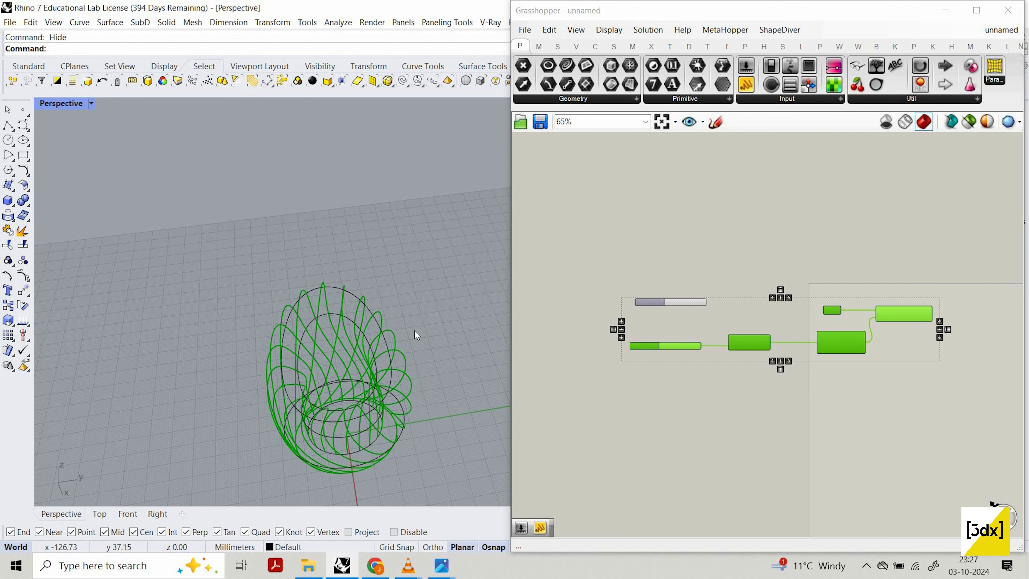
scroll(402, 301, "down", 3)
scroll(402, 301, "up", 3)
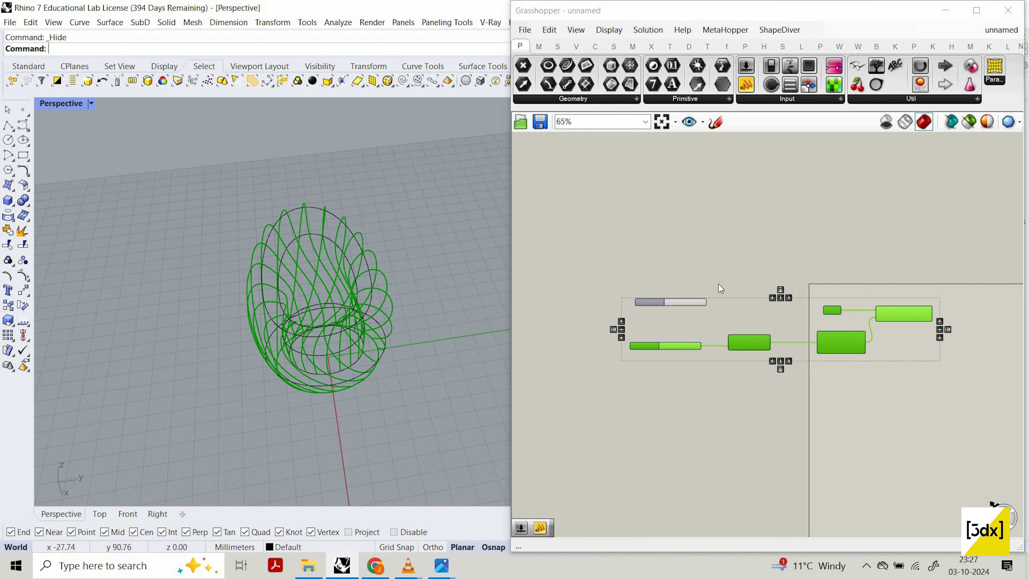
Step: Examine the Surface parameter's options and its connection to the Iso Curve component in Grasshopper
scroll(719, 286, "up", 3)
right_click(708, 277)
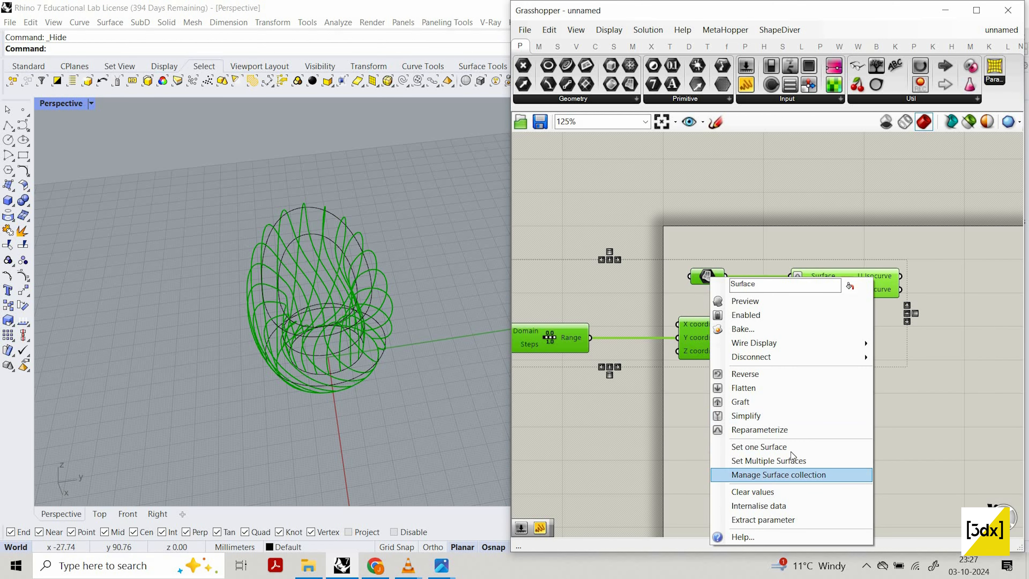
left_click(841, 236)
scroll(852, 298, "down", 2)
scroll(750, 285, "up", 3)
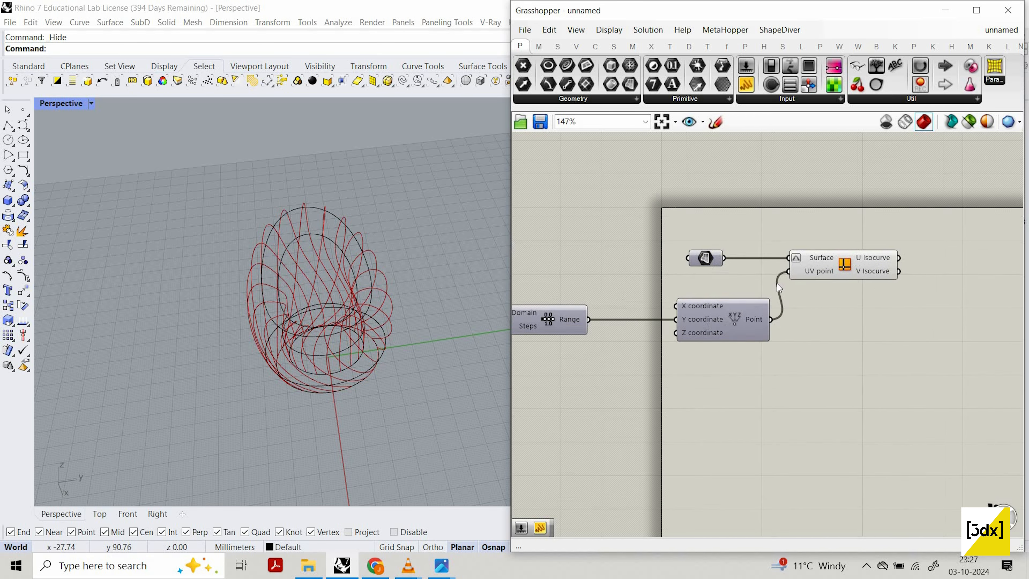
scroll(825, 275, "up", 1)
left_click(831, 273)
scroll(905, 299, "down", 5)
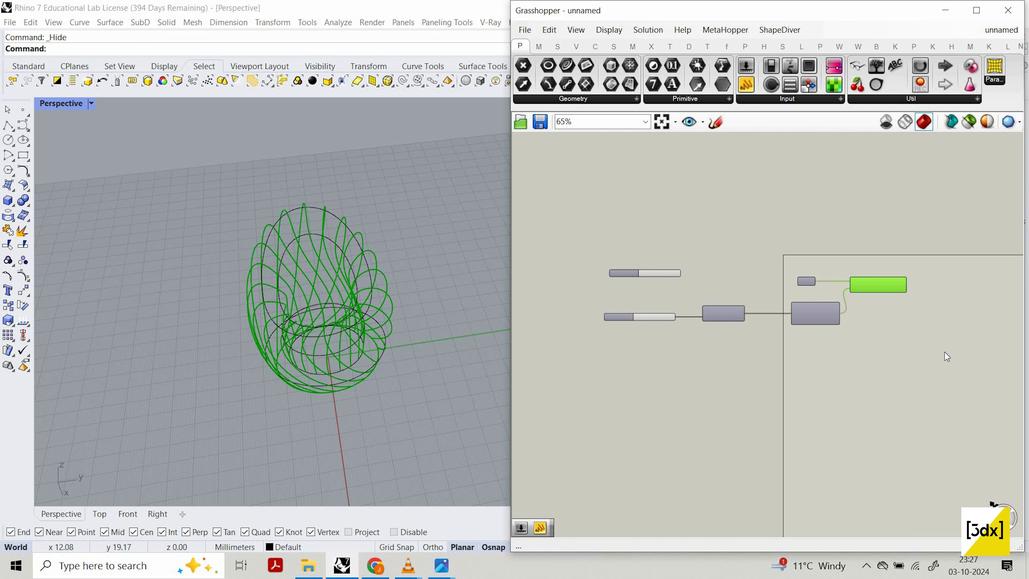
Step: Turn off the preview of the Range, Construct Point, Surface and Iso Curve components together
left_click_drag(903, 243, 725, 337)
middle_click(836, 237)
left_click(837, 239)
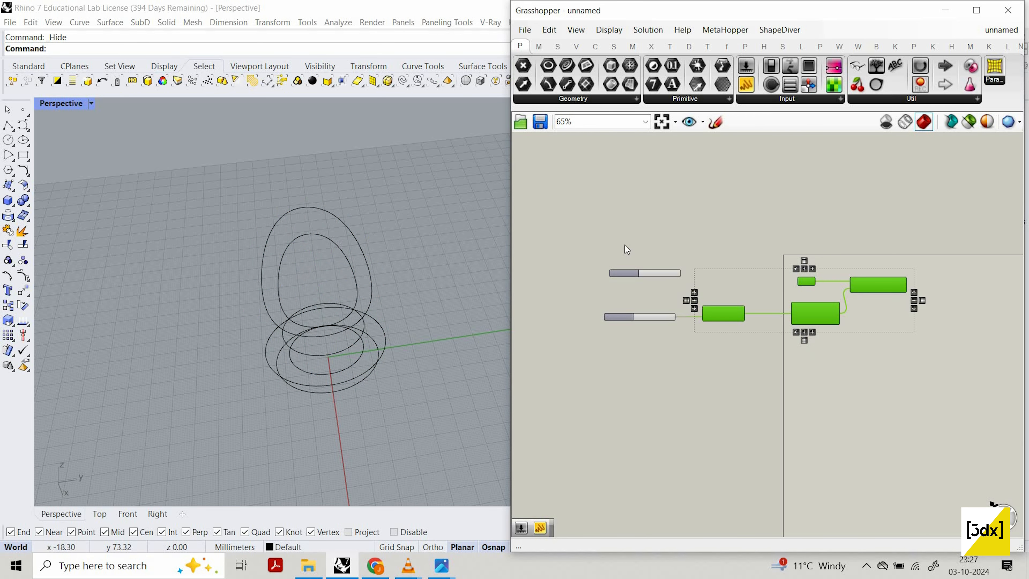
scroll(358, 329, "up", 6)
scroll(595, 248, "down", 4)
scroll(425, 320, "up", 4)
scroll(366, 347, "down", 7)
right_click_drag(363, 352, 360, 358)
scroll(360, 357, "up", 6)
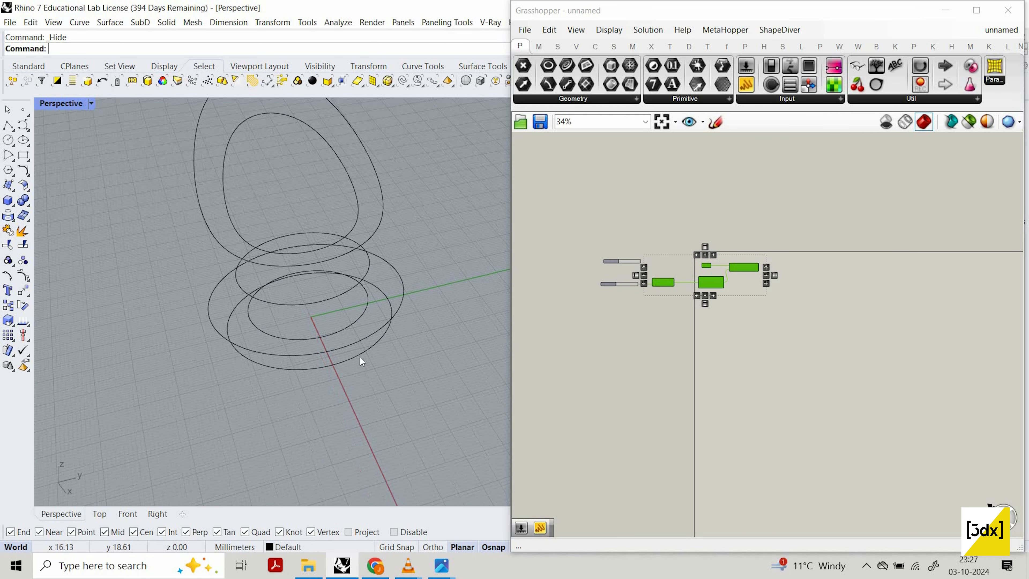
middle_click(363, 357)
left_click(339, 361)
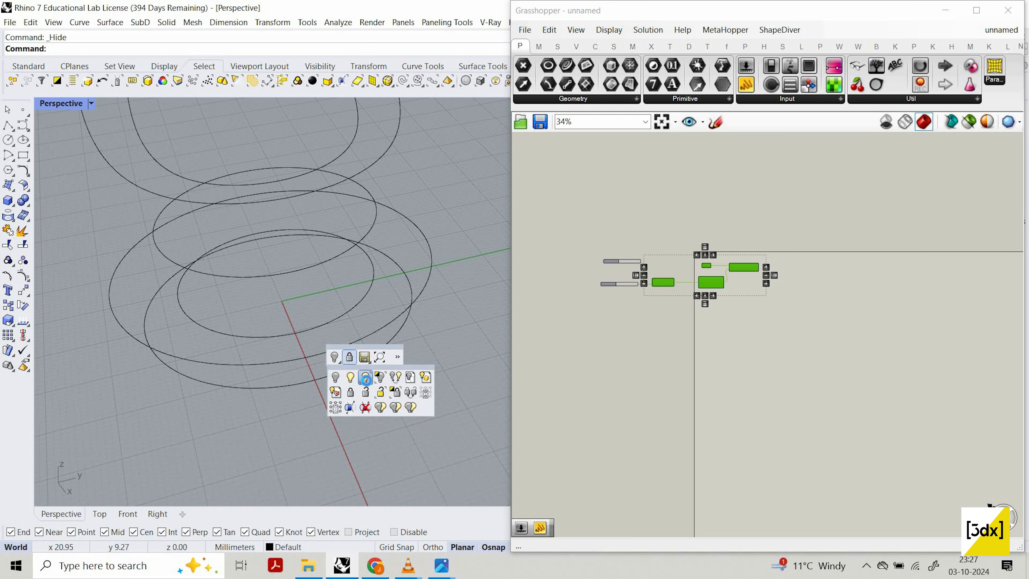
left_click(365, 377)
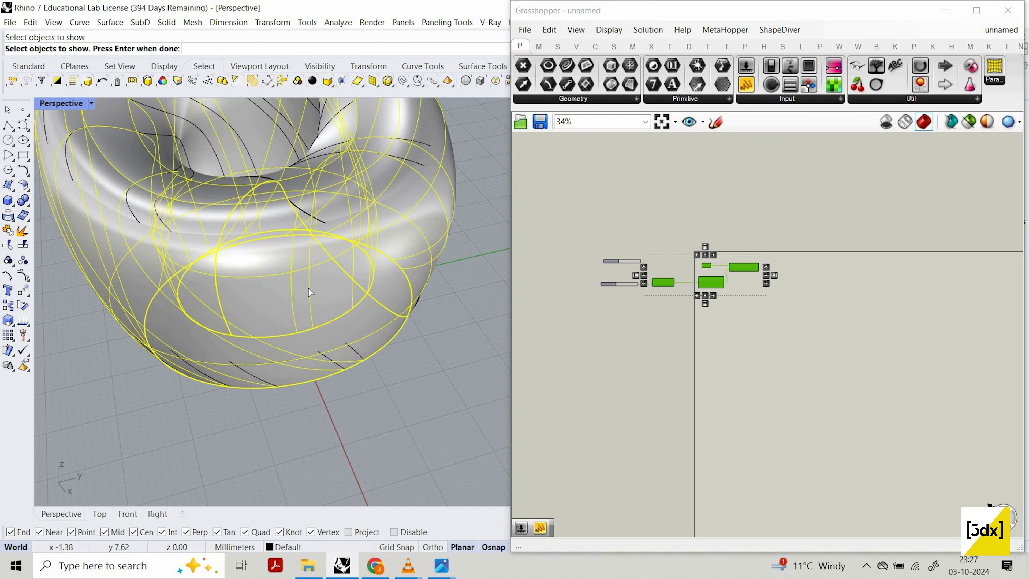
key("Return")
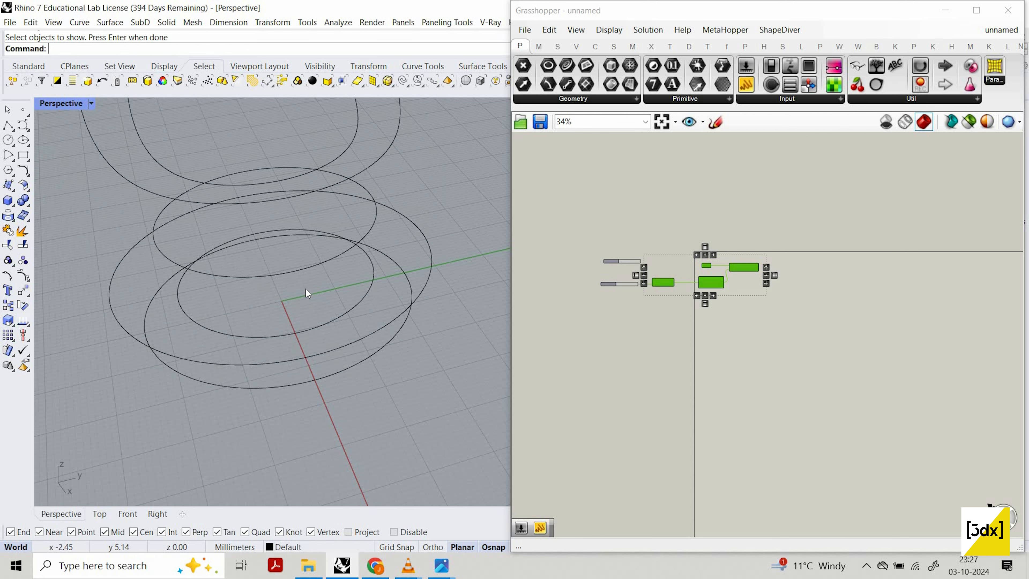
Step: Unhide only the old lofted surface in the Rhino viewport and delete it
middle_click(283, 293)
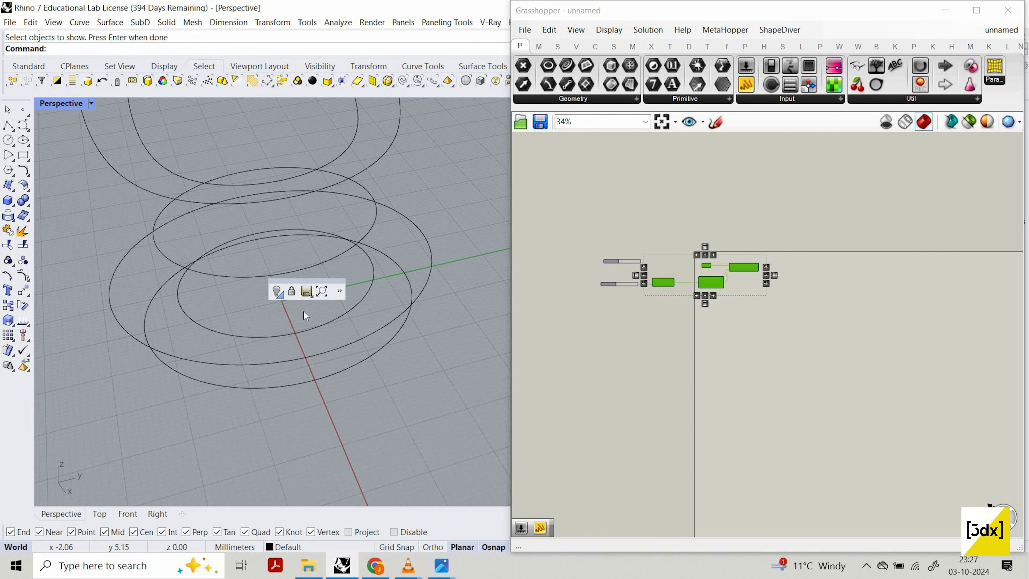
left_click(282, 297)
left_click(307, 312)
left_click(291, 285)
key("Return")
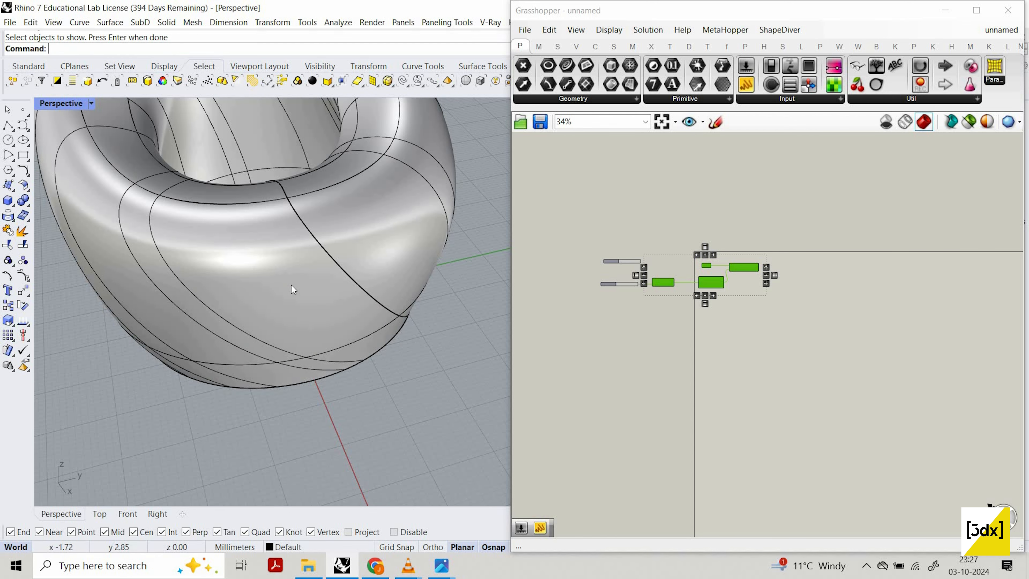
left_click(291, 285)
key("Delete")
Step: Minimize the Grasshopper window and start the Loft command for the reshaped profile rings in Rhino
right_click_drag(263, 282, 278, 280)
scroll(279, 280, "down", 8)
scroll(289, 276, "up", 7)
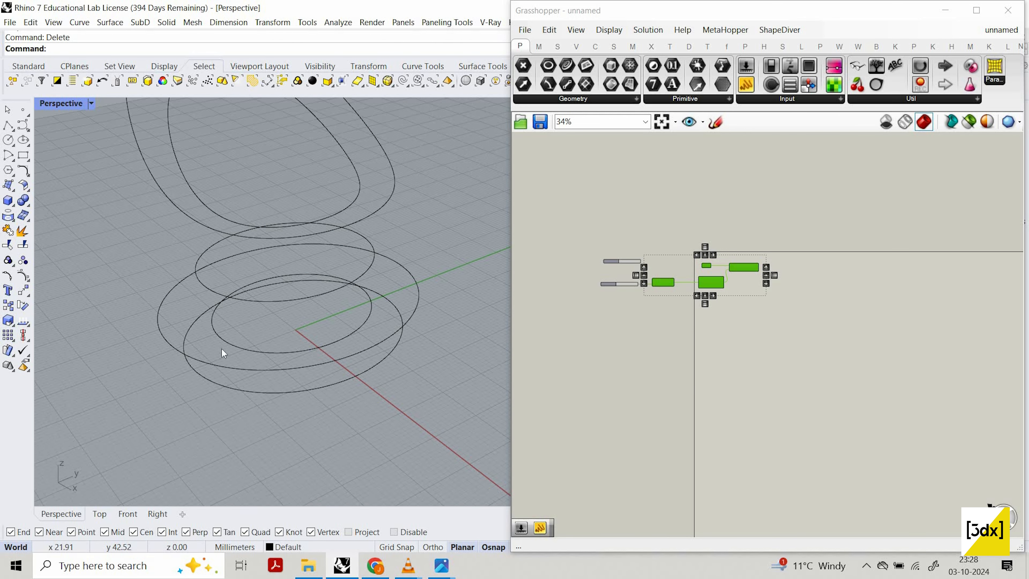
scroll(734, 349, "up", 5)
right_click_drag(337, 362, 318, 339)
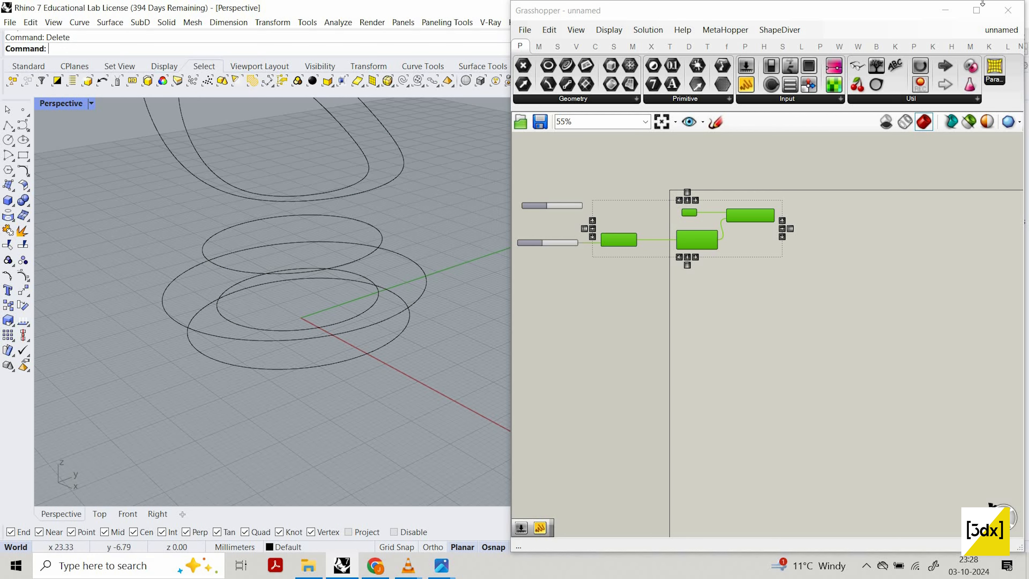
scroll(318, 339, "down", 5)
left_click(945, 10)
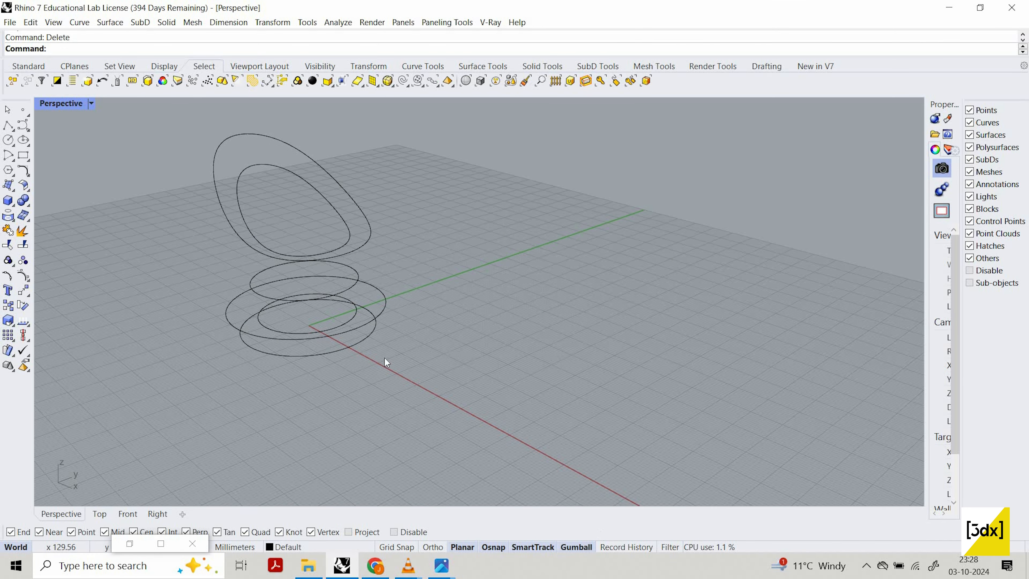
scroll(370, 341, "up", 4)
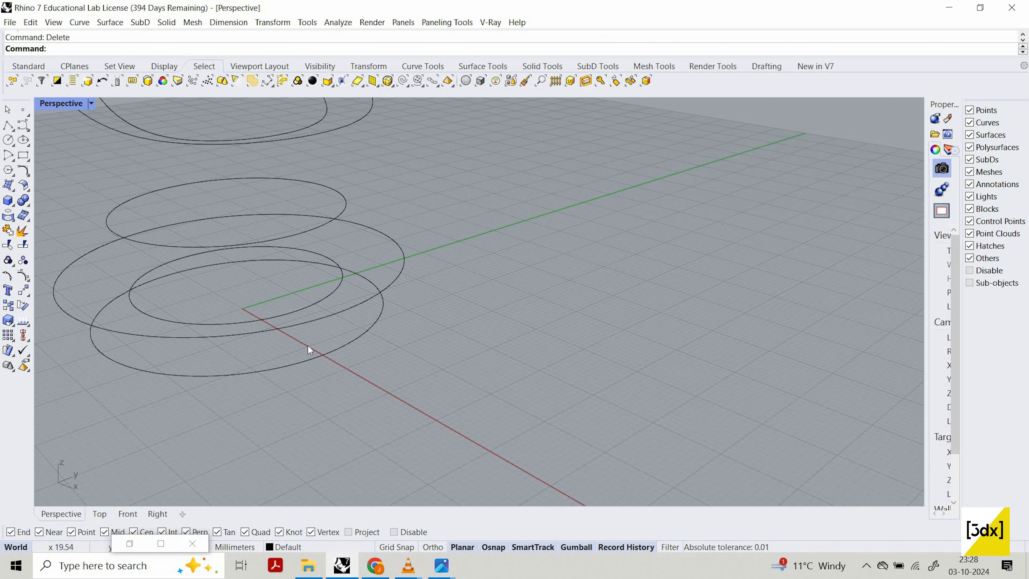
type("loft")
key("Return")
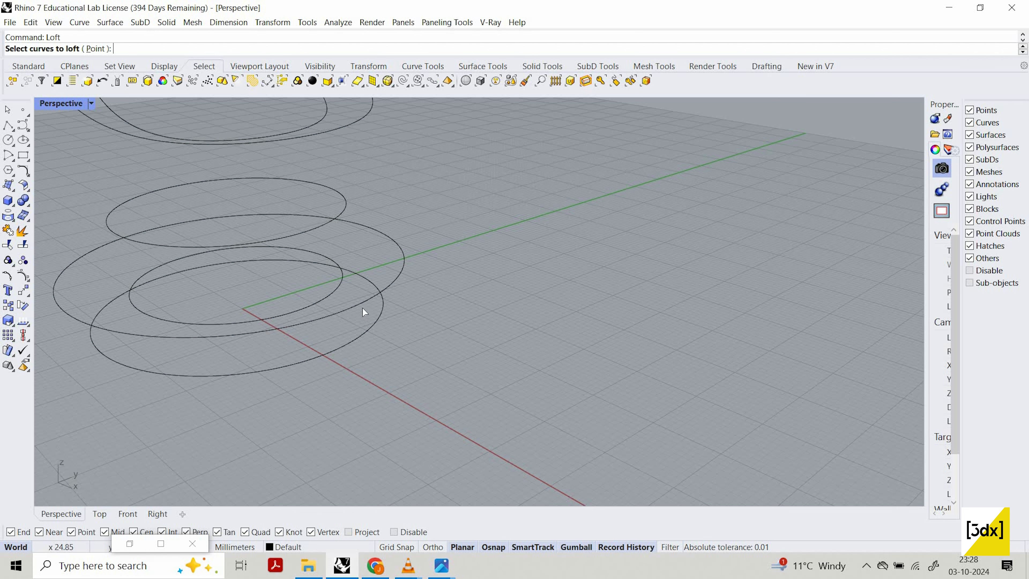
Step: Loft the chair's profile curves into a surface, accepting the seam points and loft options as offered
left_click(363, 309)
scroll(359, 287, "down", 4)
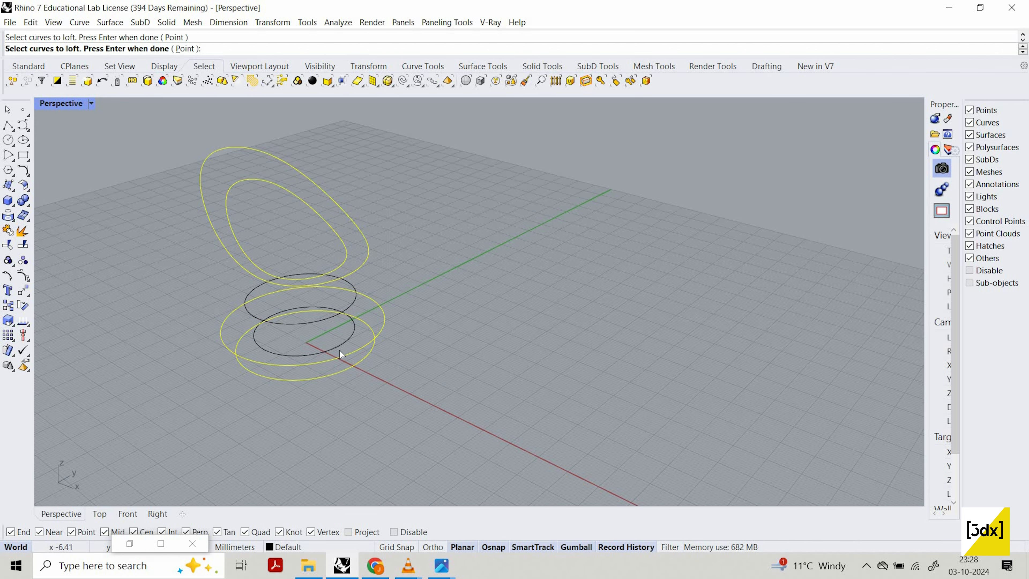
key("Return")
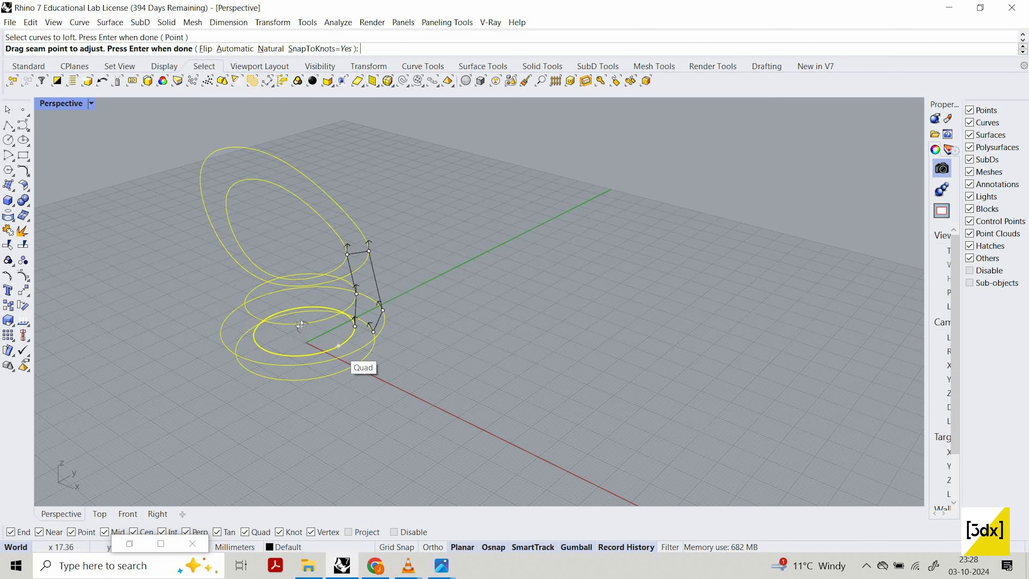
mouse_move(300, 326)
right_mouse_down()
mouse_move(333, 304)
mouse_move(302, 302)
mouse_move(334, 186)
mouse_move(376, 186)
right_mouse_up()
key("Return")
key("Return")
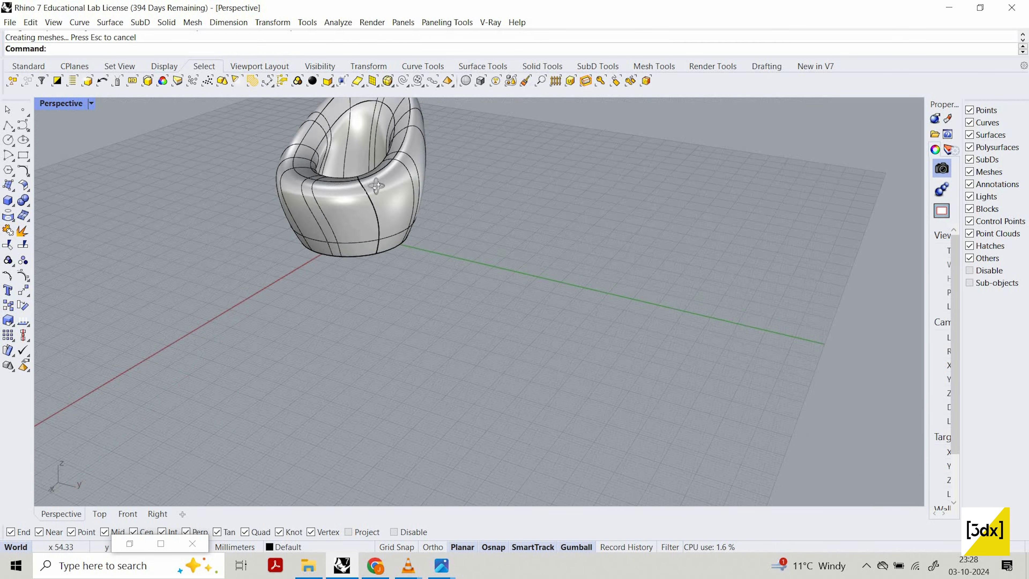
Step: Inspect and select the lofted chair surface, and open the Grasshopper editor beside the model
scroll(377, 187, "up", 6)
right_click_drag(384, 241, 377, 270)
left_click(378, 271)
left_click(469, 312)
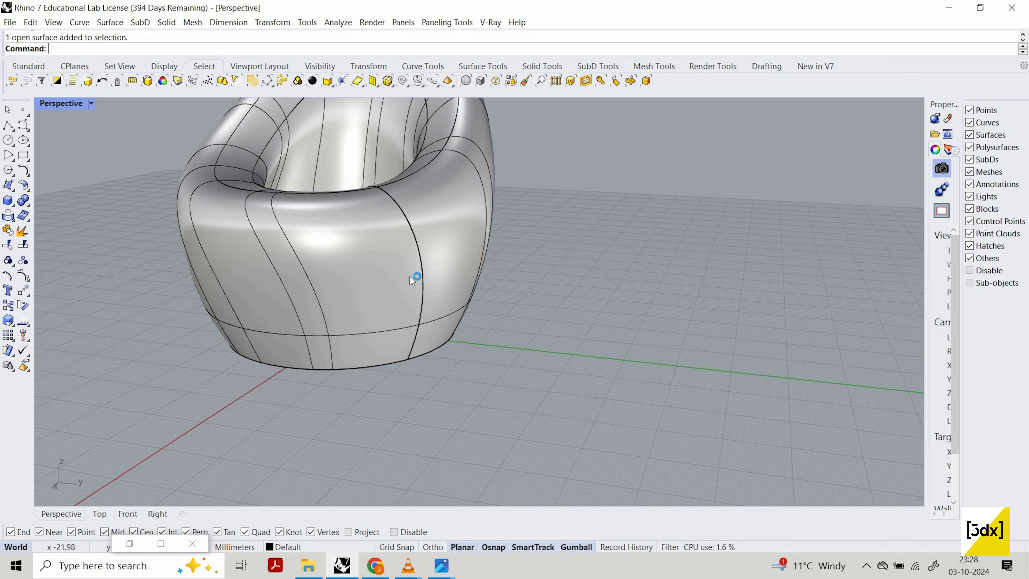
scroll(412, 278, "down", 5)
type("Grasshopper")
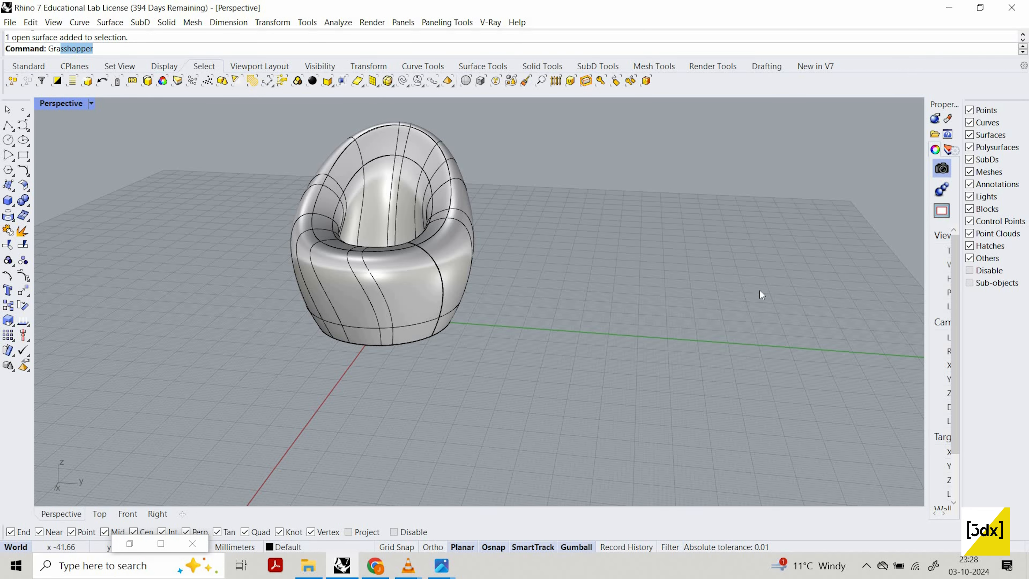
key("Return")
scroll(713, 252, "up", 2)
scroll(765, 254, "down", 3)
left_click_drag(801, 304, 703, 279)
key("ctrl+a")
key("ctrl+v")
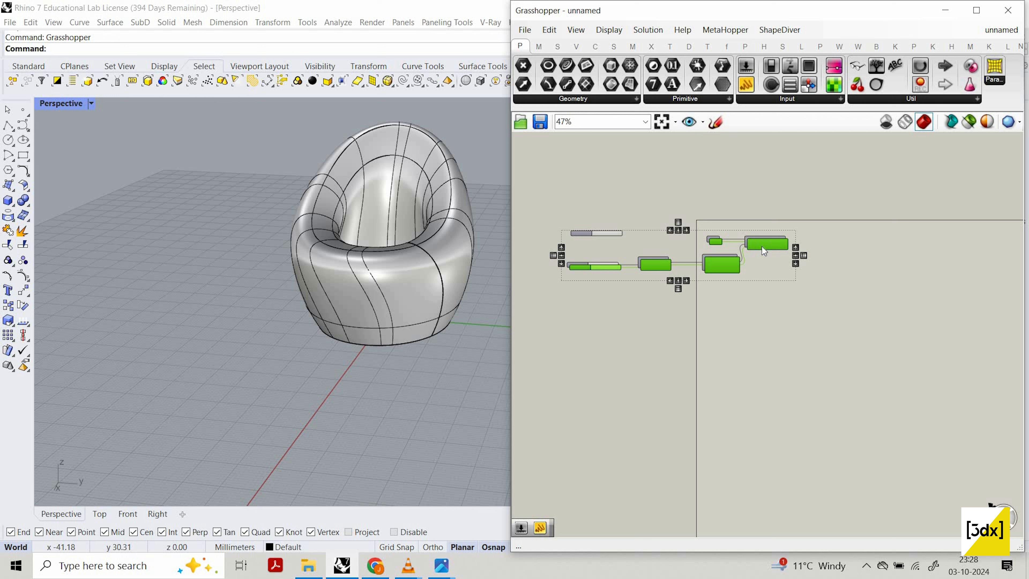
key("ctrl+z")
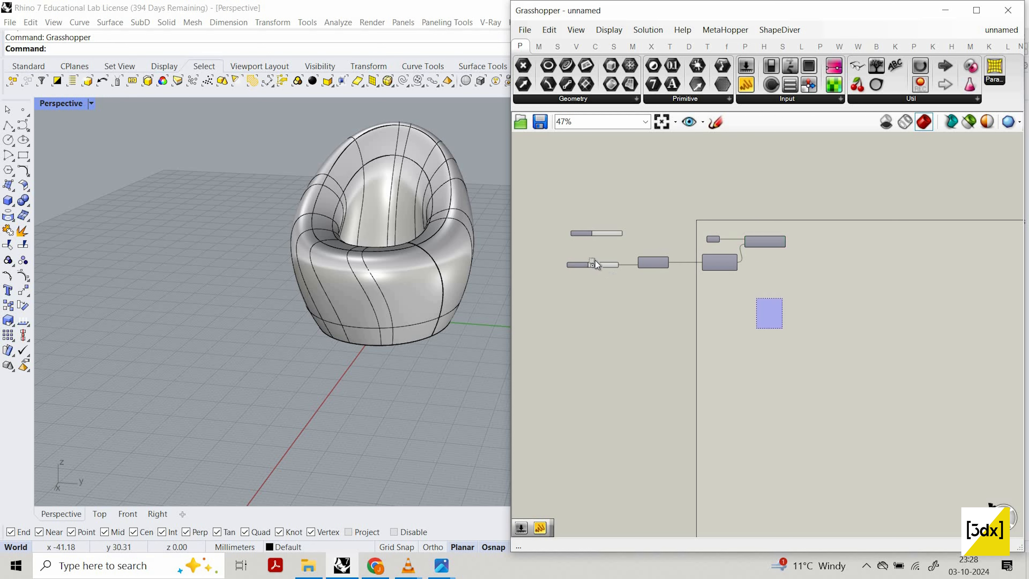
Step: Duplicate the slider, Range, Construct Point, Surface and isocurve component chain, placing the copy below the original
left_click_drag(670, 301, 591, 263, "shift")
key("ctrl+c")
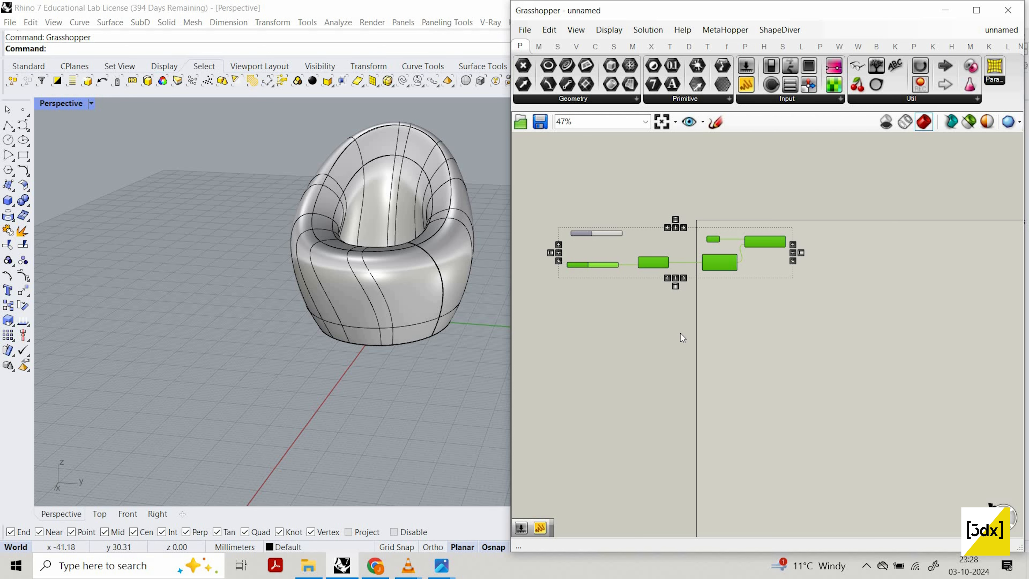
key("ctrl+v")
scroll(704, 330, "up", 3)
Step: Make the duplicated Surface parameter reference the newly lofted chair surface in the Rhino viewport
left_click(699, 326)
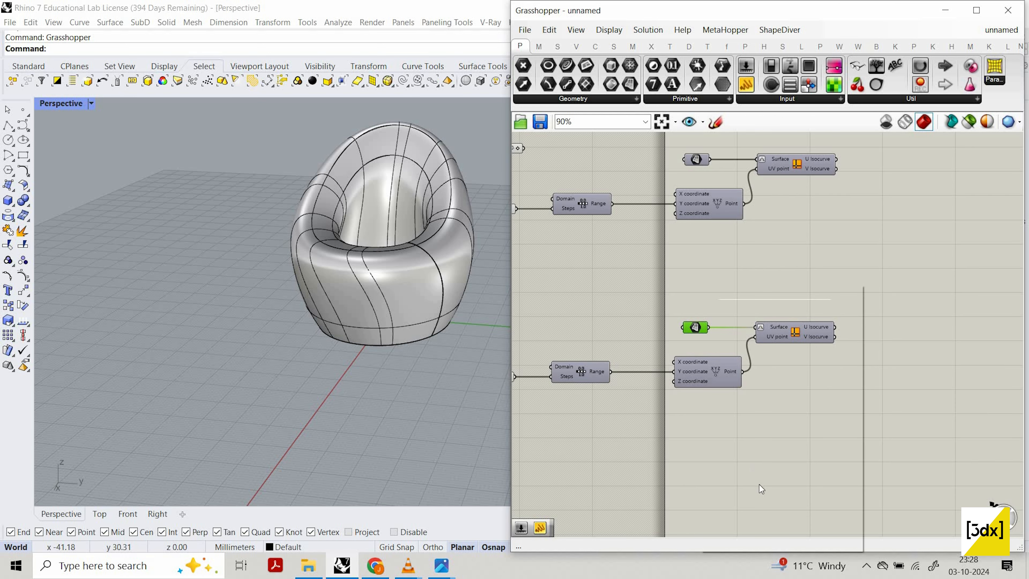
right_click(696, 327)
left_click(756, 453)
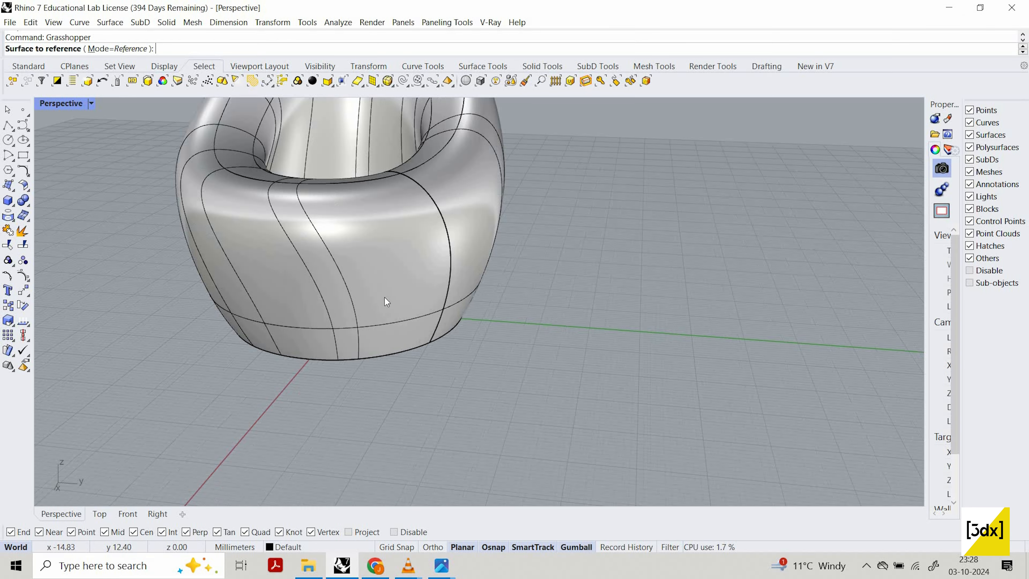
left_click(385, 295)
key("Return")
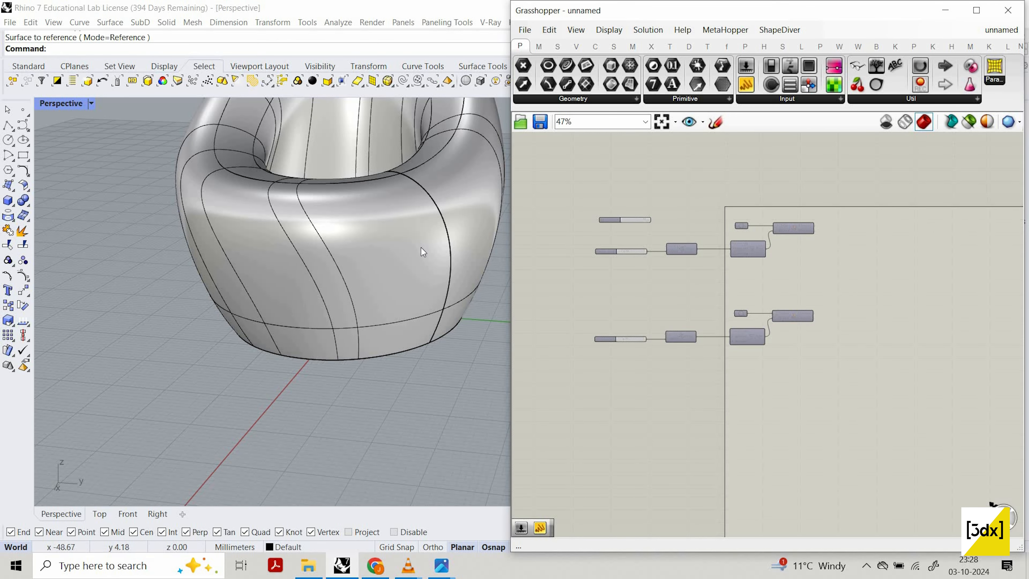
Step: Hide the lofted chair surfaces in the Rhino viewport, leaving only the profile curves
left_click(421, 248)
left_click(390, 249)
right_click_drag(412, 293, 494, 302)
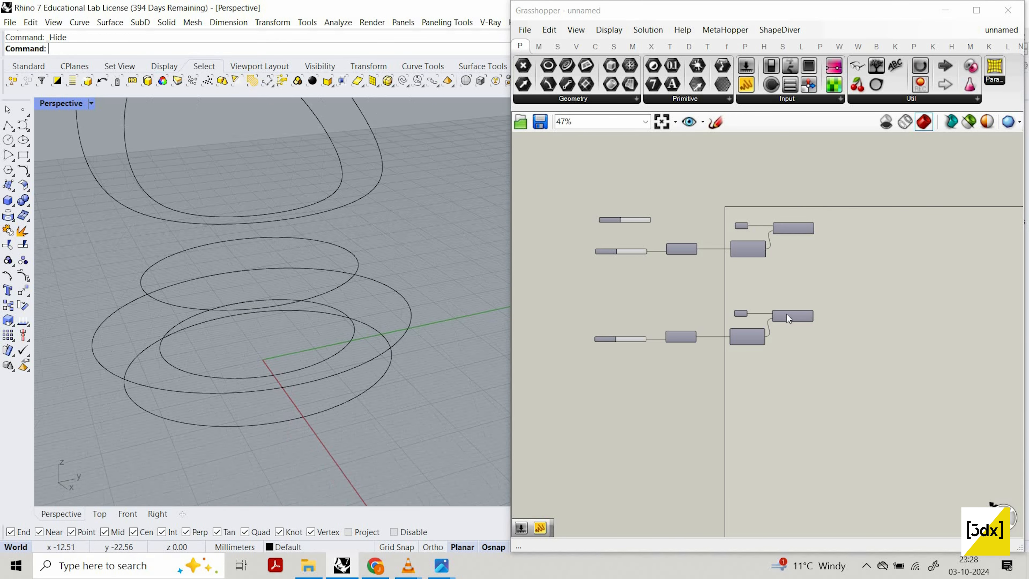
Step: Turn on the preview of the isocurve component in the duplicated chain
scroll(786, 313, "up", 3)
left_click(823, 317)
scroll(826, 315, "up", 3)
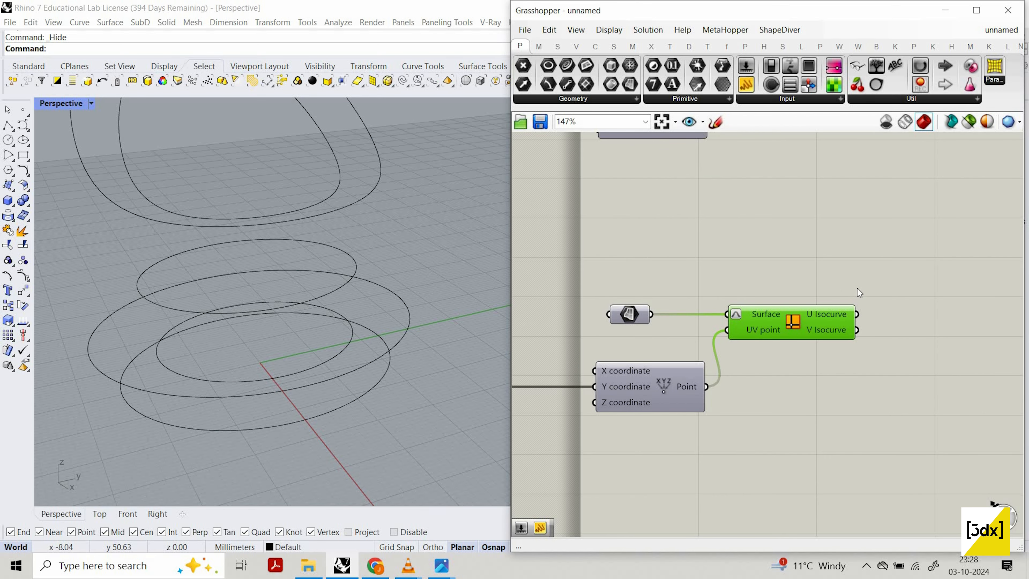
right_click(877, 292)
left_click(877, 292)
left_click(624, 330)
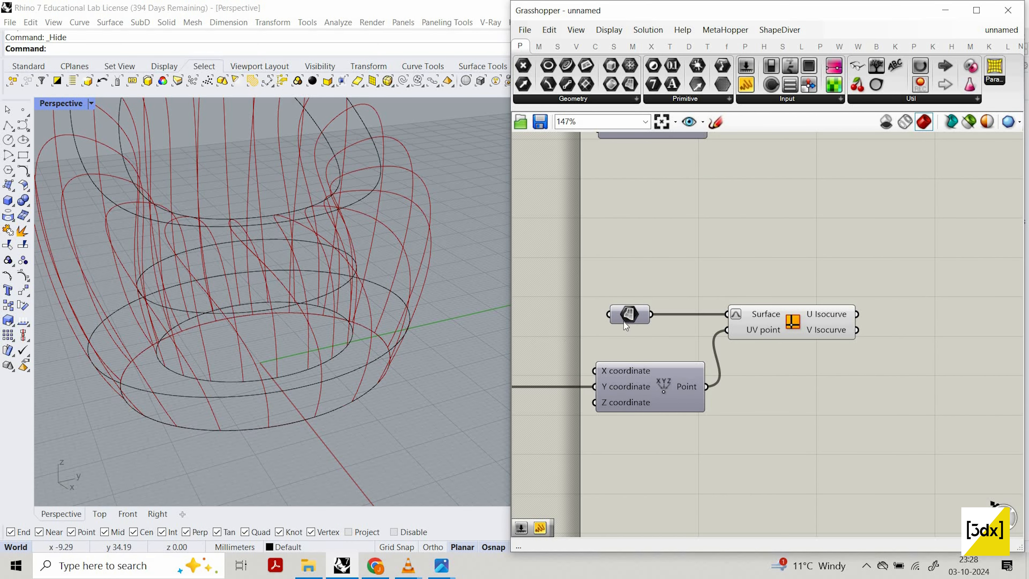
Step: Set the number slider feeding the Range steps in the original chain to 5
scroll(673, 268, "down", 7)
scroll(743, 209, "up", 5)
left_click(674, 212)
scroll(762, 286, "down", 5)
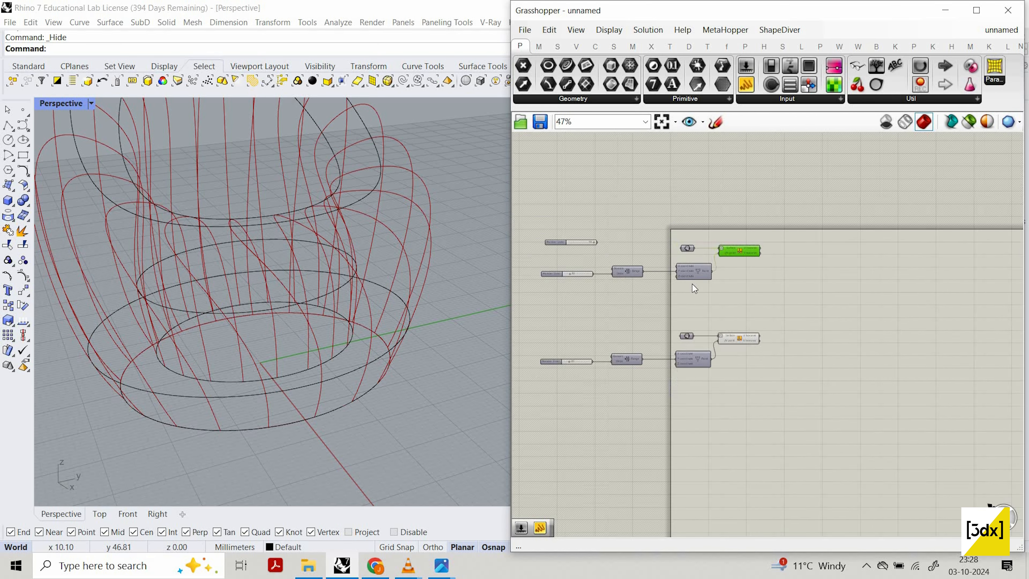
scroll(630, 275, "up", 3)
scroll(632, 261, "down", 1)
right_click_drag(569, 266, 621, 254)
scroll(621, 254, "up", 1)
double_click(622, 255)
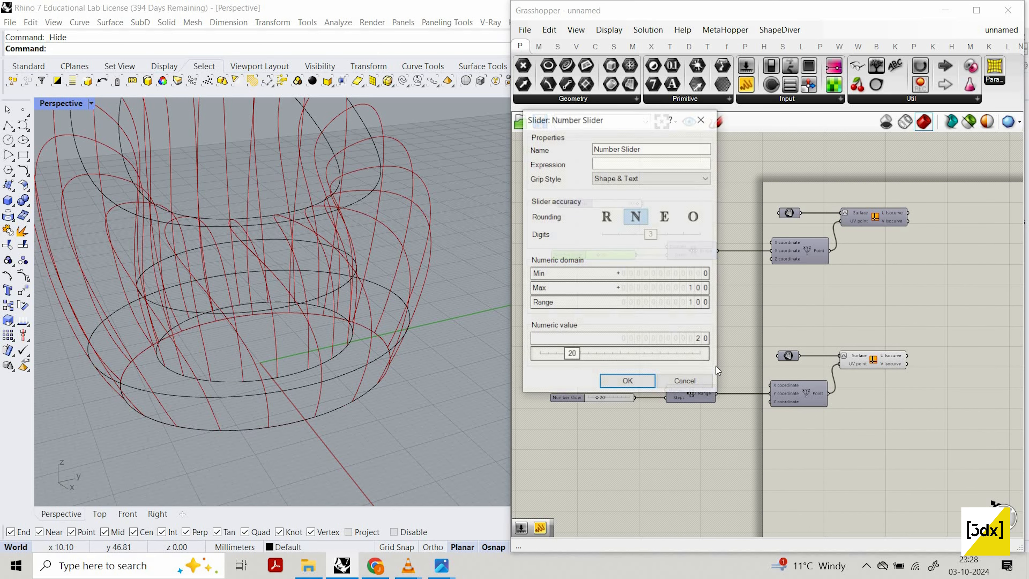
left_click(620, 381)
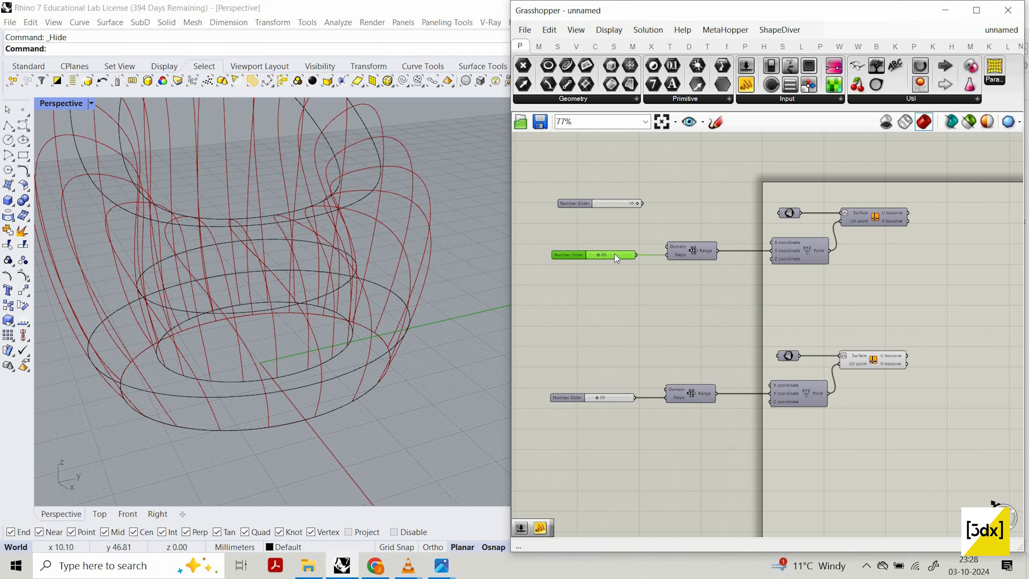
double_click(616, 259)
key("Return")
scroll(616, 286, "up", 4)
left_click(616, 282)
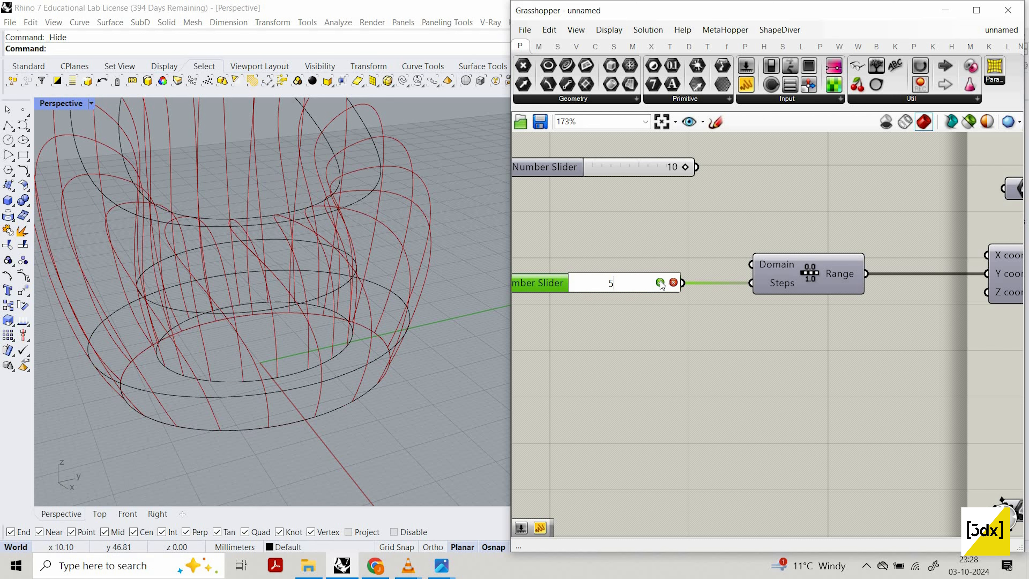
scroll(651, 262, "down", 5)
scroll(640, 259, "up", 3)
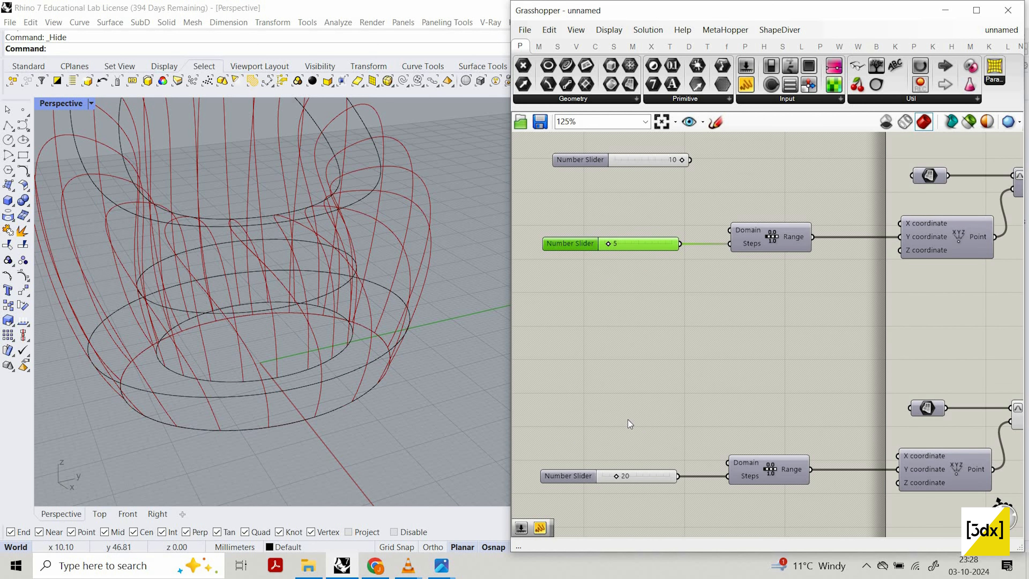
Step: Set the number slider feeding the Range steps in the duplicated chain to 5
right_click_drag(641, 476, 646, 425)
scroll(646, 426, "down", 1)
scroll(646, 424, "up", 2)
left_click(646, 426)
type("5")
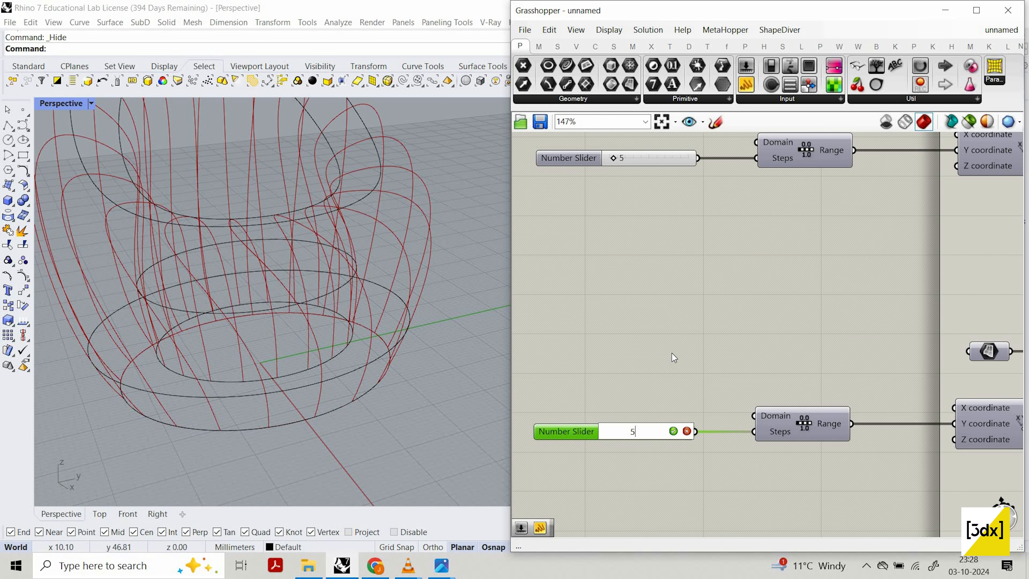
key("Return")
Step: Rotate the large outer middle ellipse of the chair in its plane to twist the previewed isocurves
scroll(356, 282, "down", 3)
right_click_drag(357, 282, 319, 360)
scroll(321, 362, "up", 3)
left_click(319, 361)
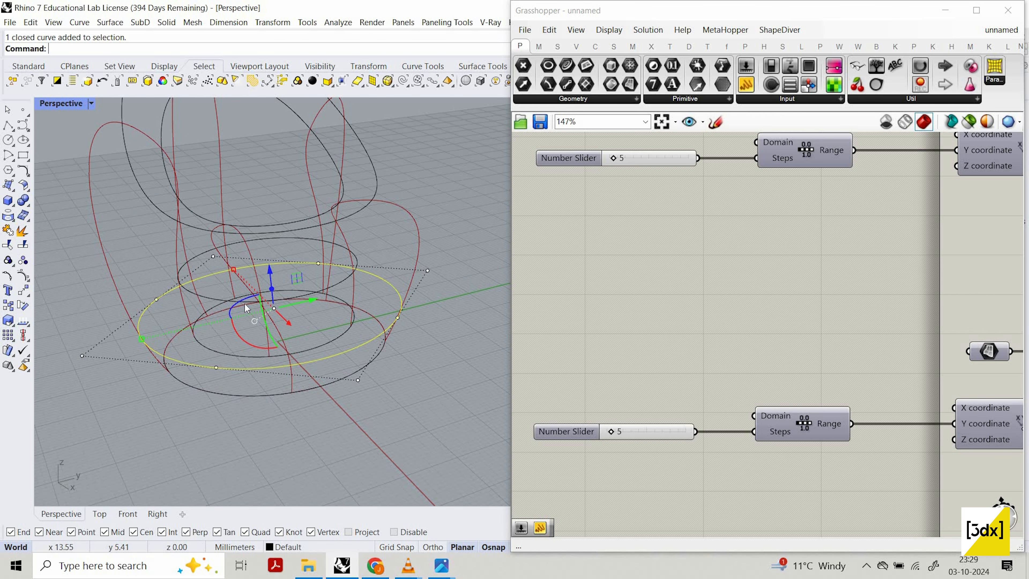
left_click_drag(294, 319, 270, 287)
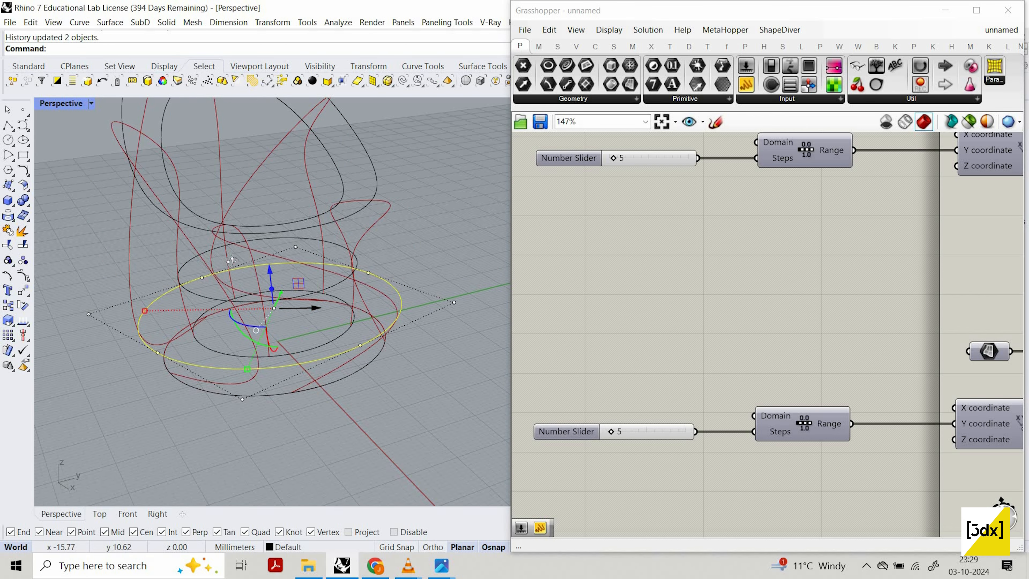
Step: Try a different rotation of the large outer middle ellipse, undo it and deselect the curve
right_click_drag(231, 260, 211, 225)
scroll(621, 356, "down", 3)
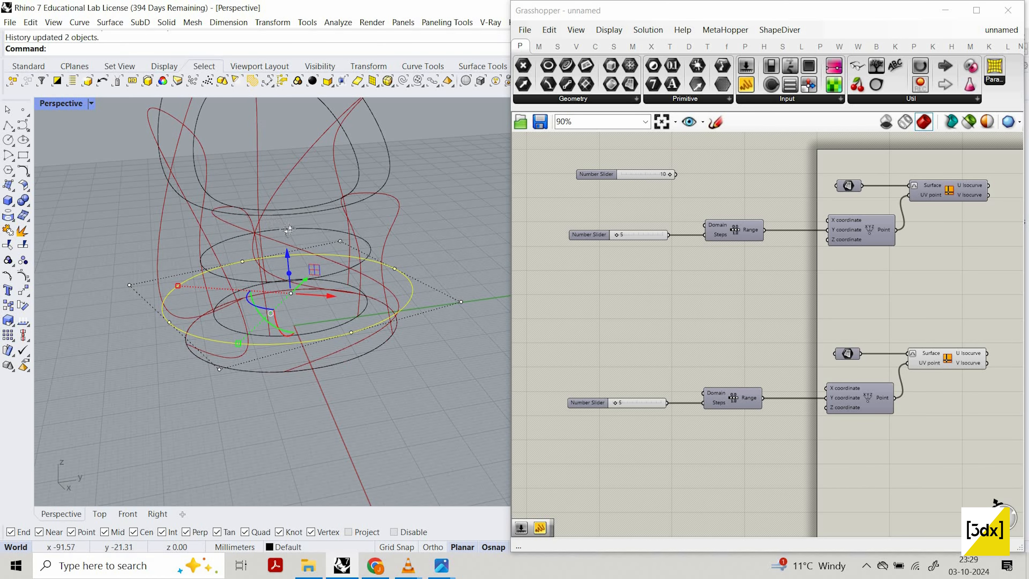
right_click_drag(289, 229, 234, 319)
left_click_drag(229, 315, 227, 310)
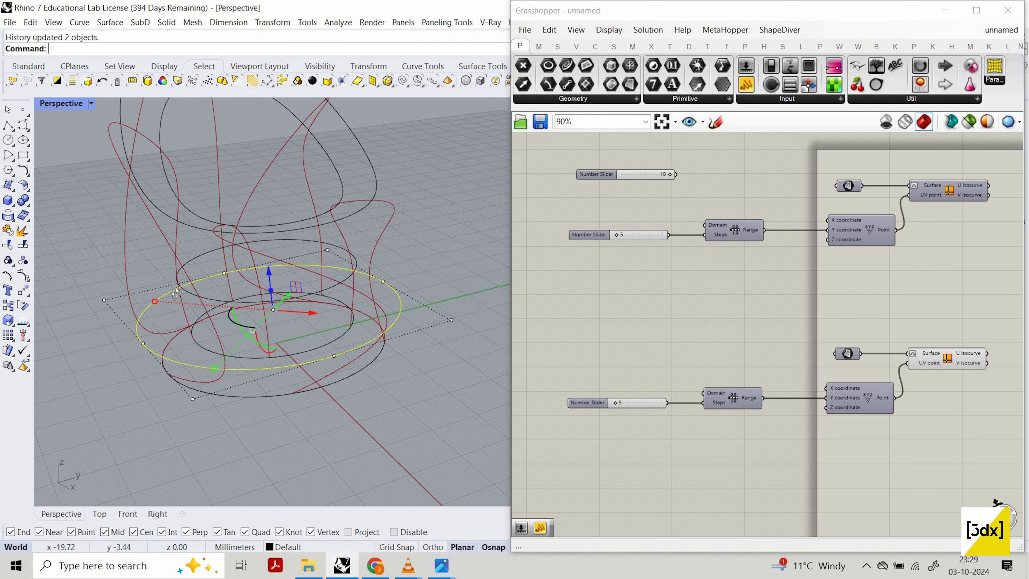
right_click_drag(248, 313, 424, 294)
key("ctrl+z")
right_click_drag(685, 344, 374, 316)
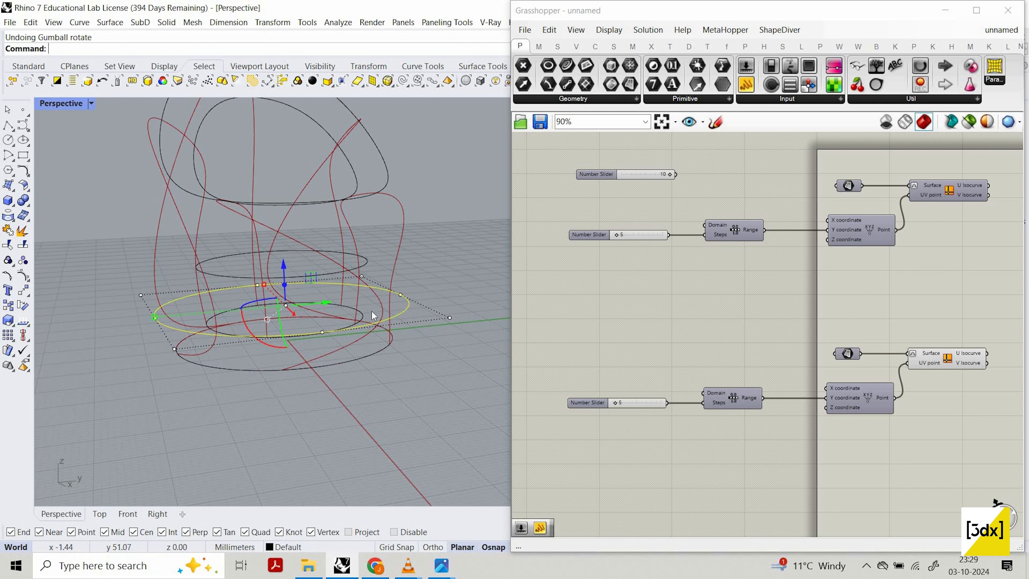
key("Escape")
Step: Set the Range steps sliders of both the duplicated and the original chain to 20
scroll(359, 309, "down", 6)
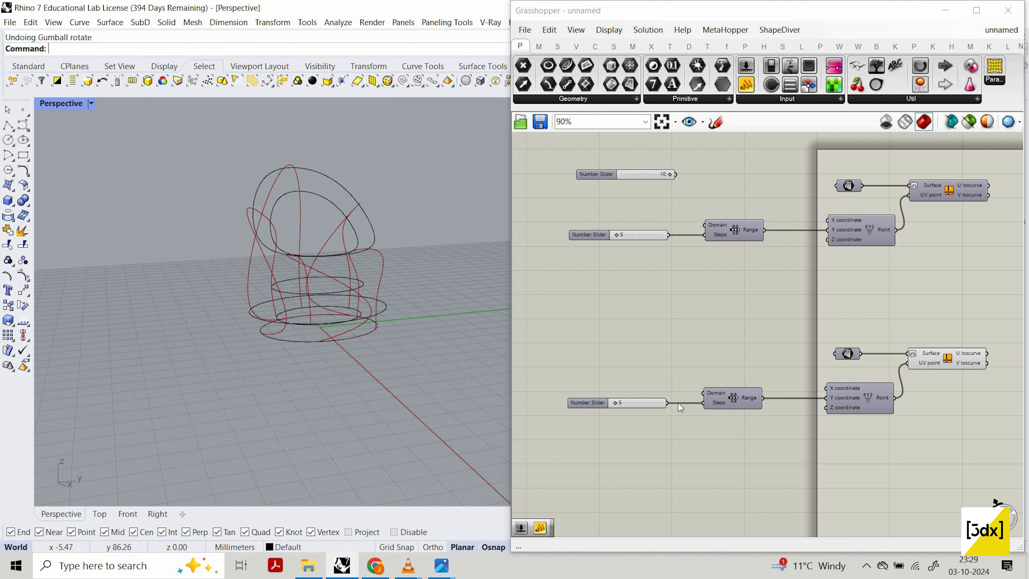
scroll(629, 389, "up", 5)
double_click(632, 396)
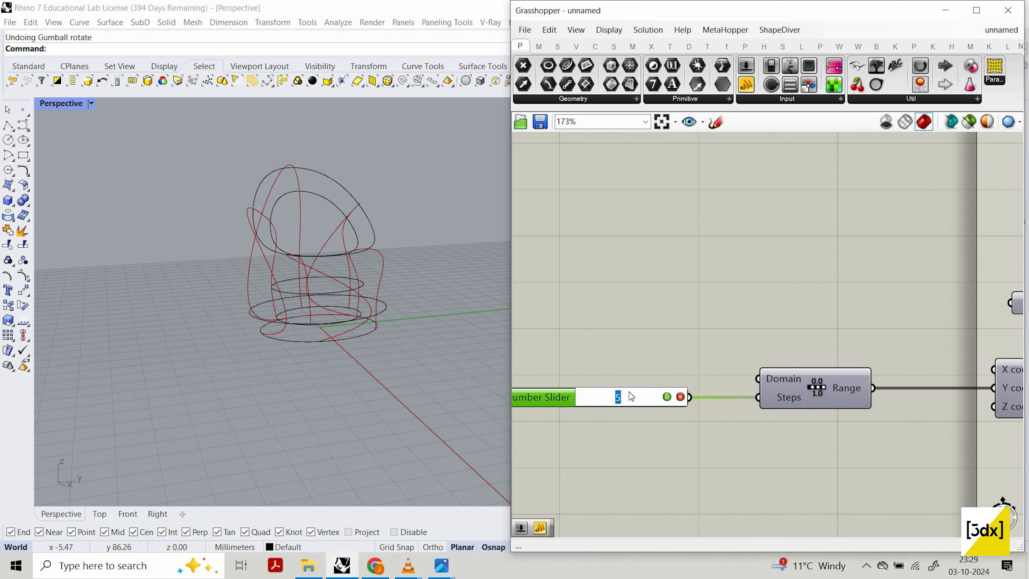
key("Return")
right_click_drag(329, 357, 575, 296)
scroll(623, 364, "down", 7)
scroll(611, 254, "up", 6)
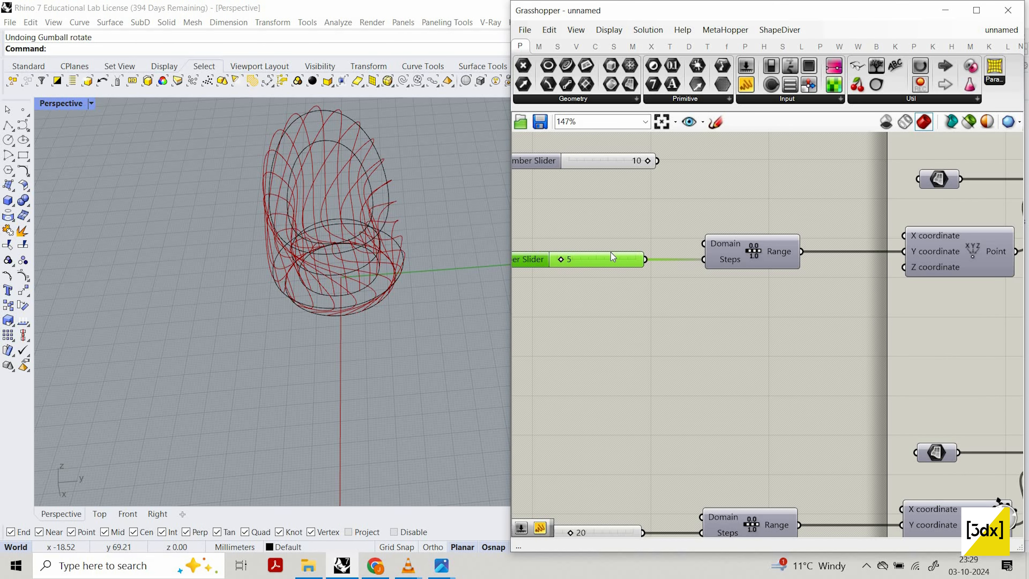
double_click(611, 253)
scroll(536, 353, "down", 5)
Step: Select all the chair's profile curves in the Rhino viewport and hide them
left_click(261, 140)
key("ctrl+a")
middle_click(245, 126)
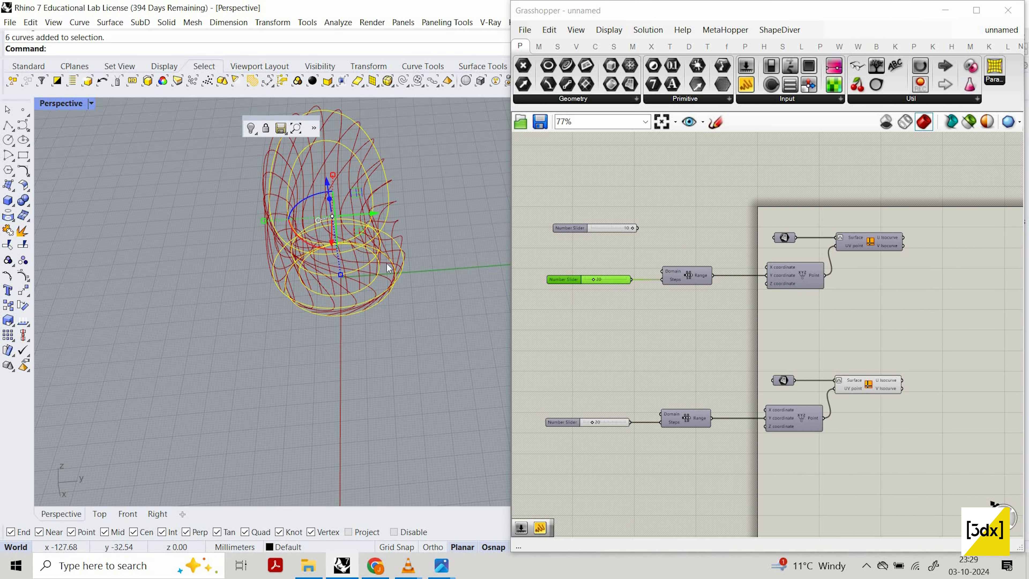
left_click(251, 128)
Step: Turn off the preview of the Construct Point and isocurve components in both chains
right_click_drag(445, 324, 629, 383)
scroll(856, 374, "down", 1)
left_click_drag(775, 178, 858, 373)
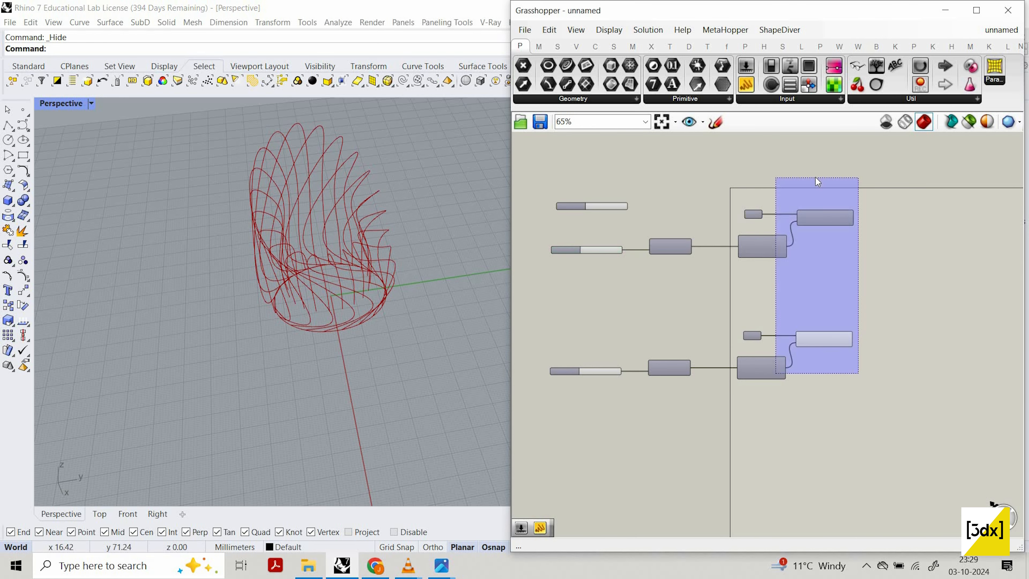
right_click(818, 179)
left_click(856, 198)
Step: Add a Merge component beside the two chains and connect the original chain's U Isocurve output to Data 1
scroll(683, 255, "down", 3)
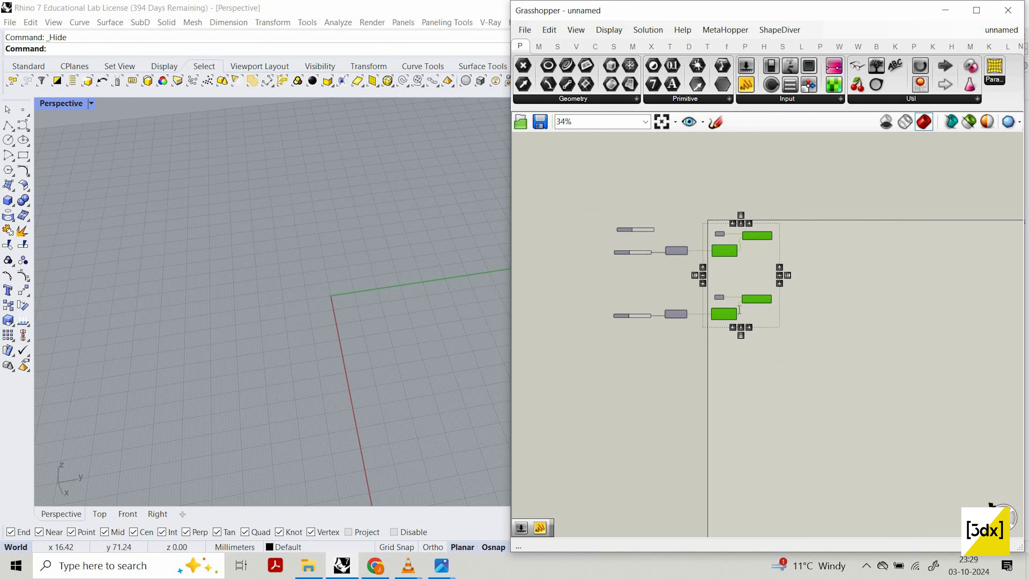
scroll(740, 310, "up", 3)
double_click(740, 309)
type("merg")
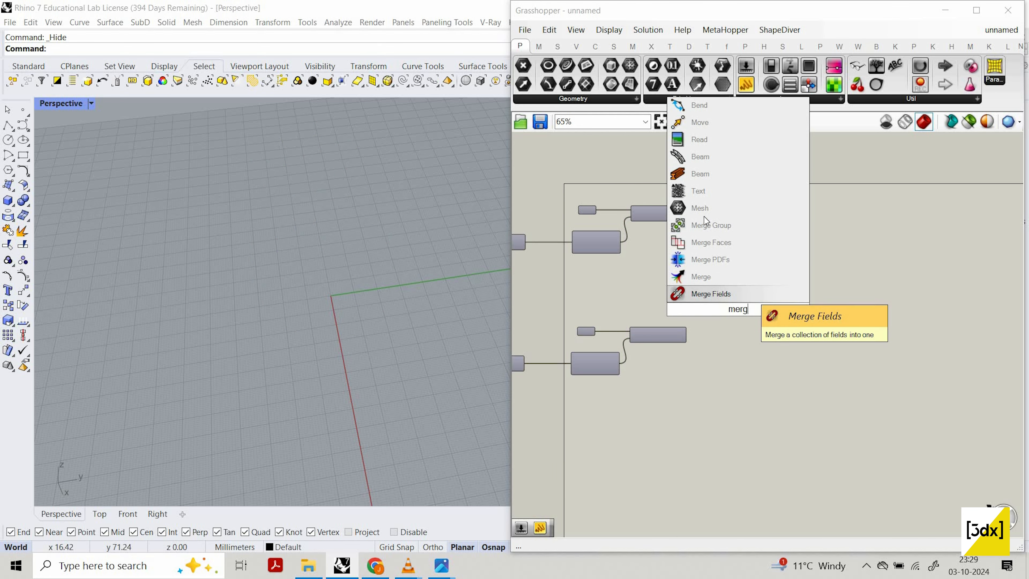
left_click(744, 279)
scroll(714, 346, "up", 4)
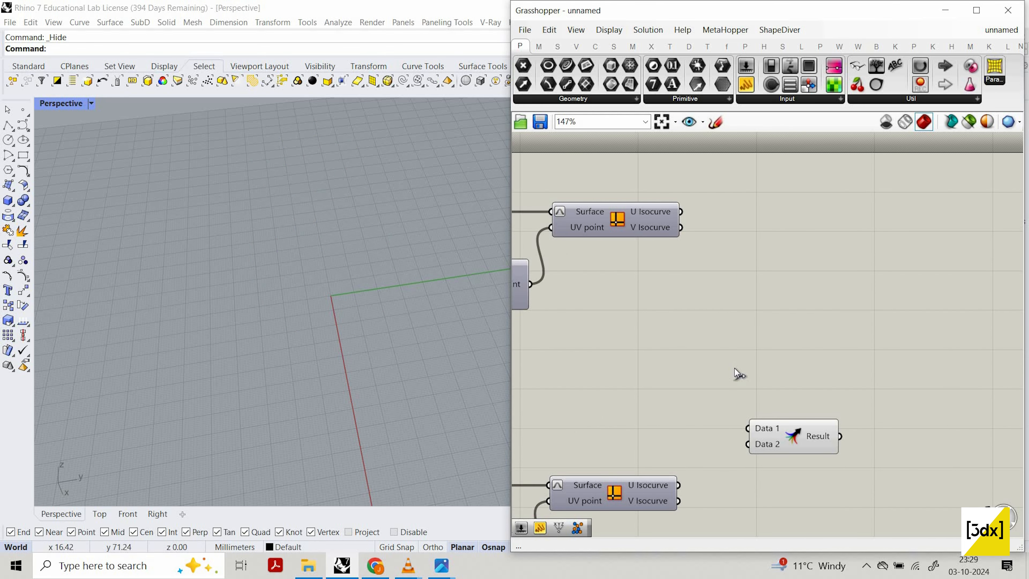
scroll(692, 224, "down", 4)
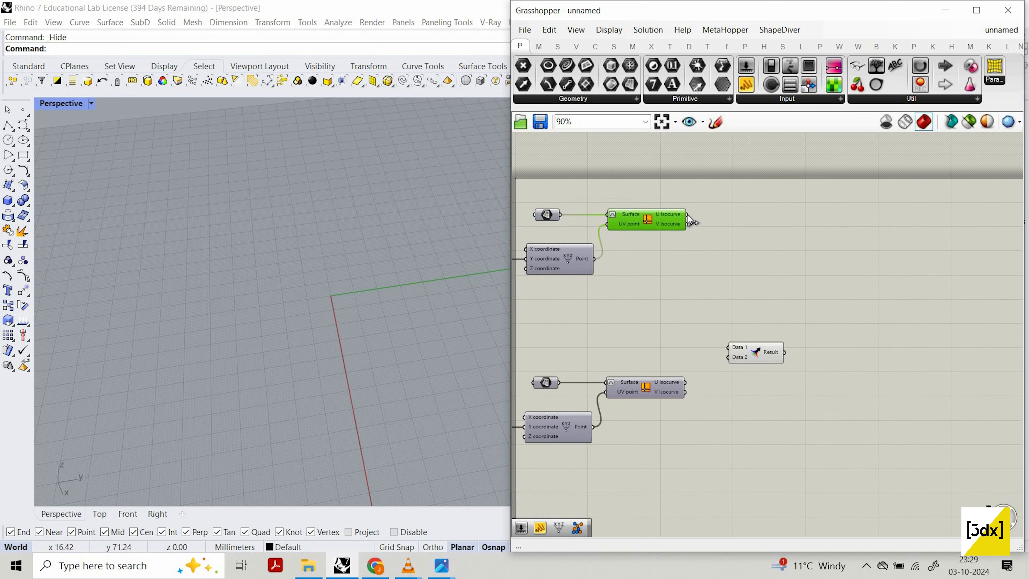
scroll(729, 383, "up", 3)
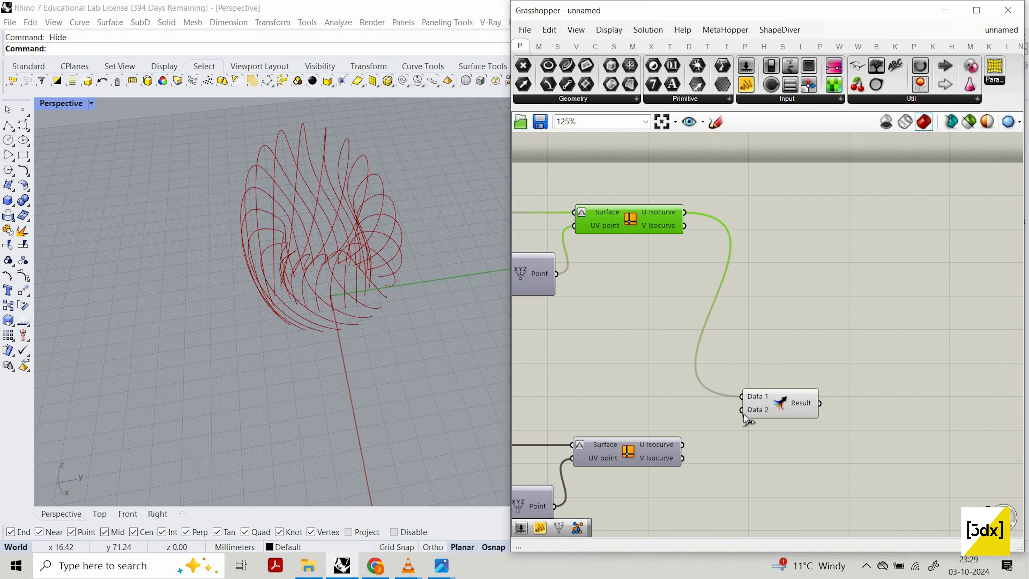
Step: Examine the merged chair curves from several angles and distances in the perspective viewport
right_click_drag(408, 332, 287, 258)
scroll(334, 298, "up", 5)
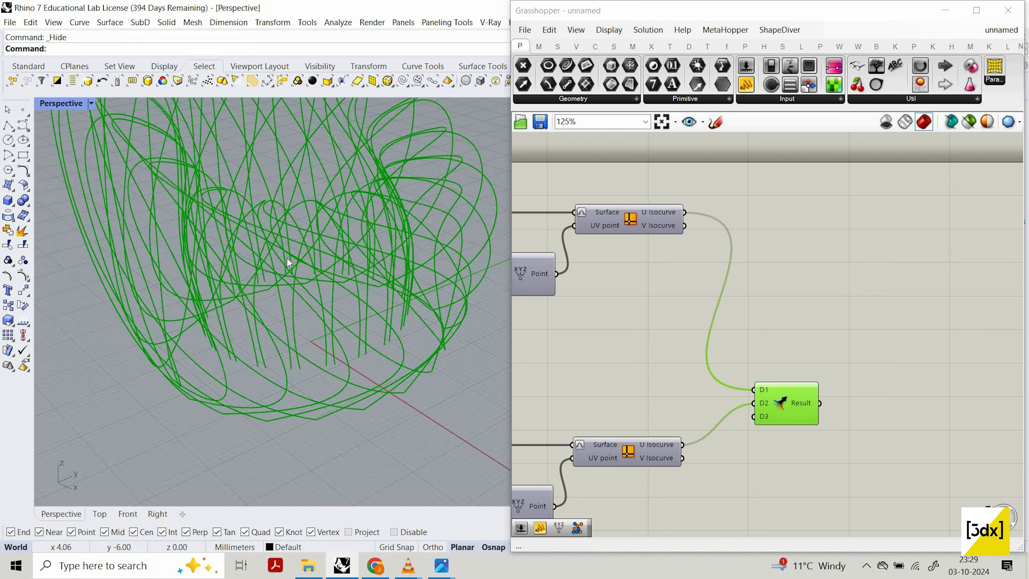
scroll(287, 258, "down", 6)
right_click_drag(219, 227, 276, 248)
scroll(240, 209, "up", 6)
right_click_drag(283, 357, 351, 442)
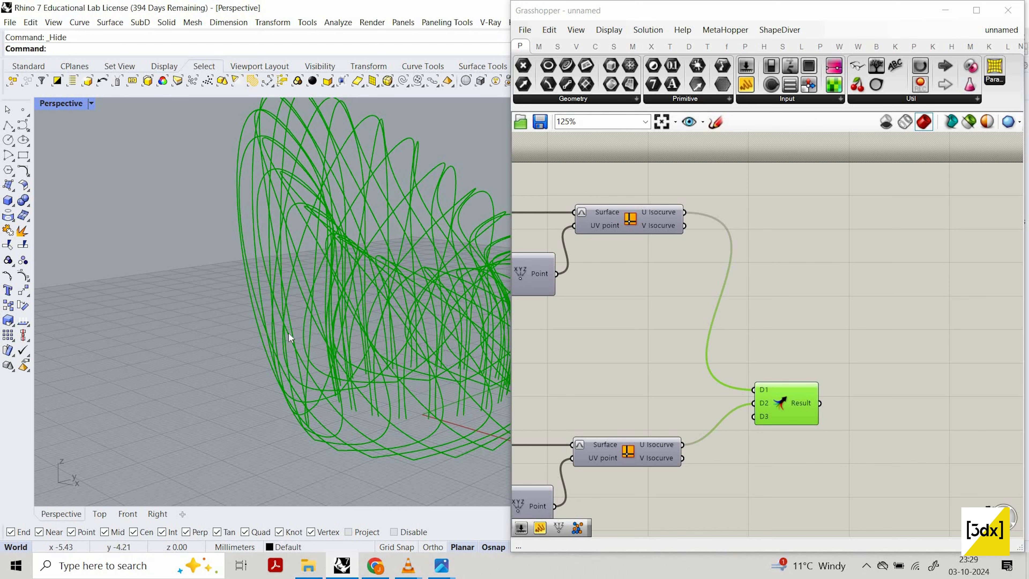
scroll(357, 374, "down", 6)
right_click_drag(357, 373, 360, 372)
scroll(360, 371, "up", 4)
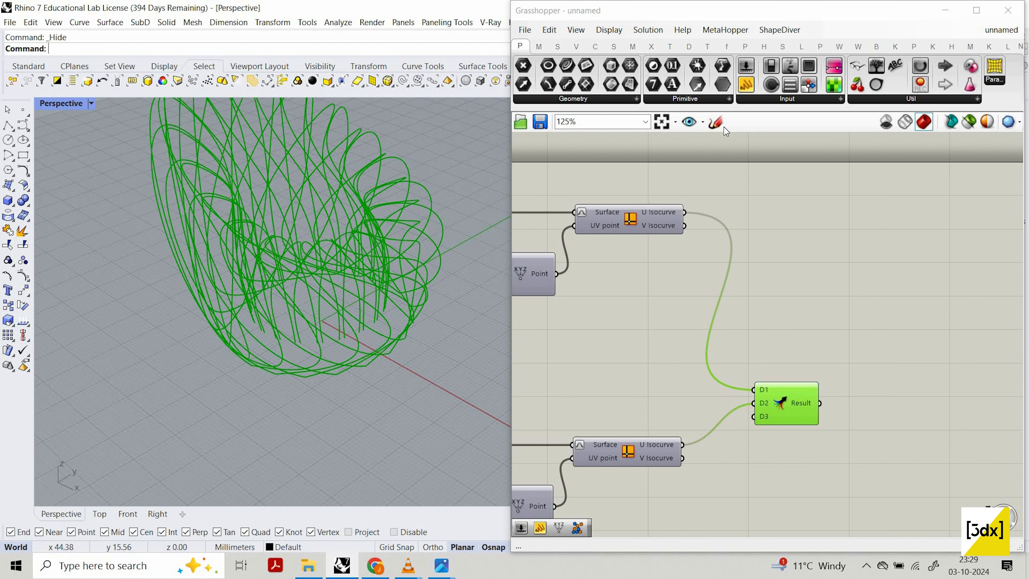
left_click(716, 122)
left_click_drag(808, 244, 900, 337)
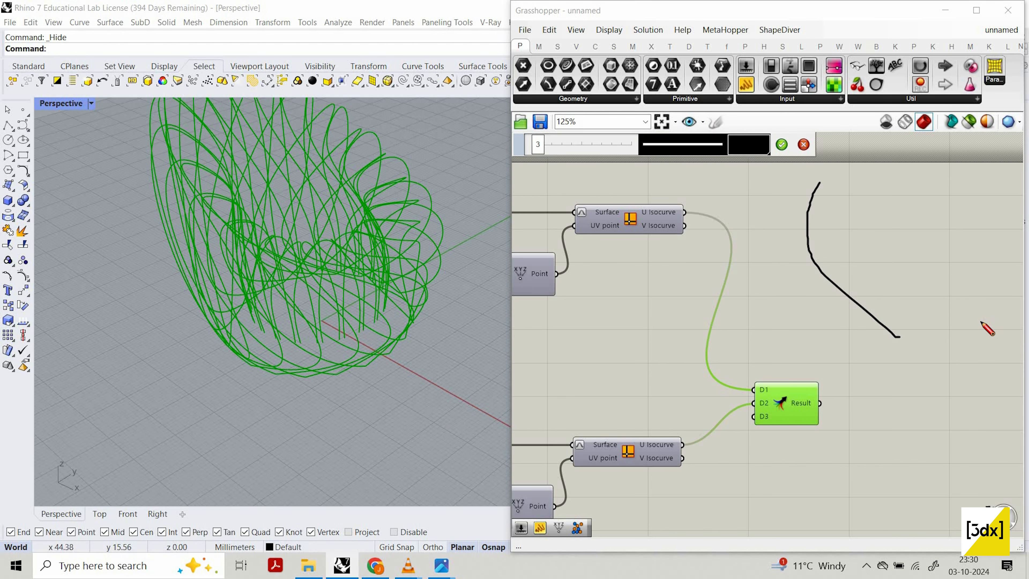
mouse_move(987, 329)
left_mouse_down()
mouse_move(757, 211)
mouse_move(746, 160)
left_mouse_up()
scroll(838, 307, "down", 2)
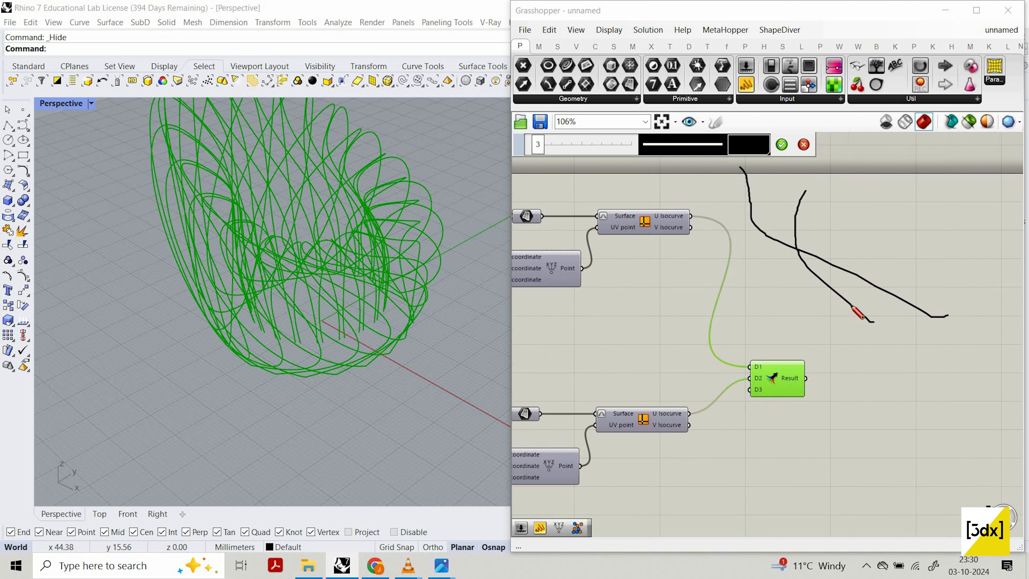
mouse_move(871, 307)
left_mouse_down()
mouse_move(799, 175)
mouse_move(840, 239)
left_mouse_up()
left_click_drag(786, 299, 723, 164)
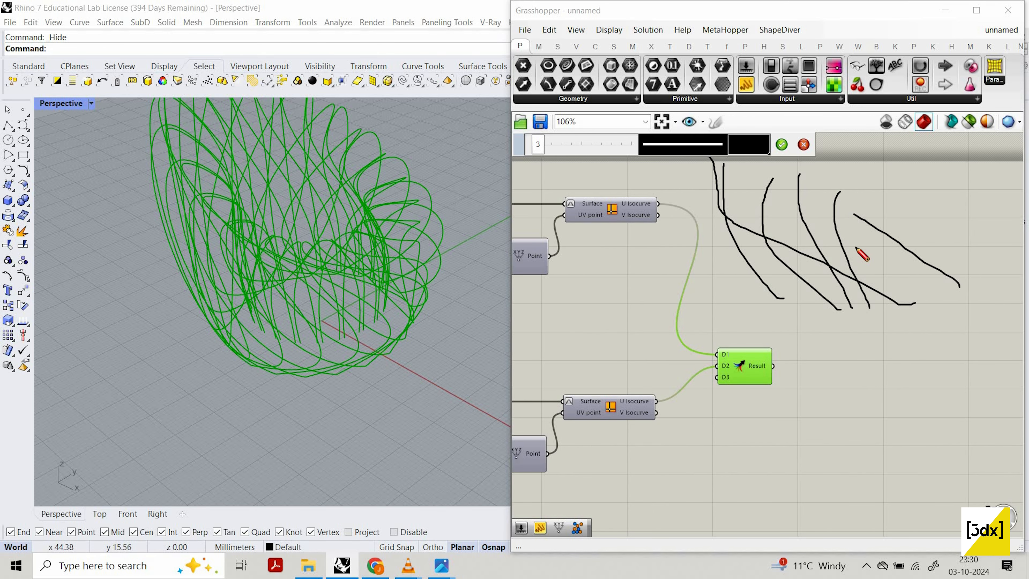
key("Escape")
Step: Move the Merge component up so it lines up with the upper chain's isocurve component
scroll(769, 309, "down", 10)
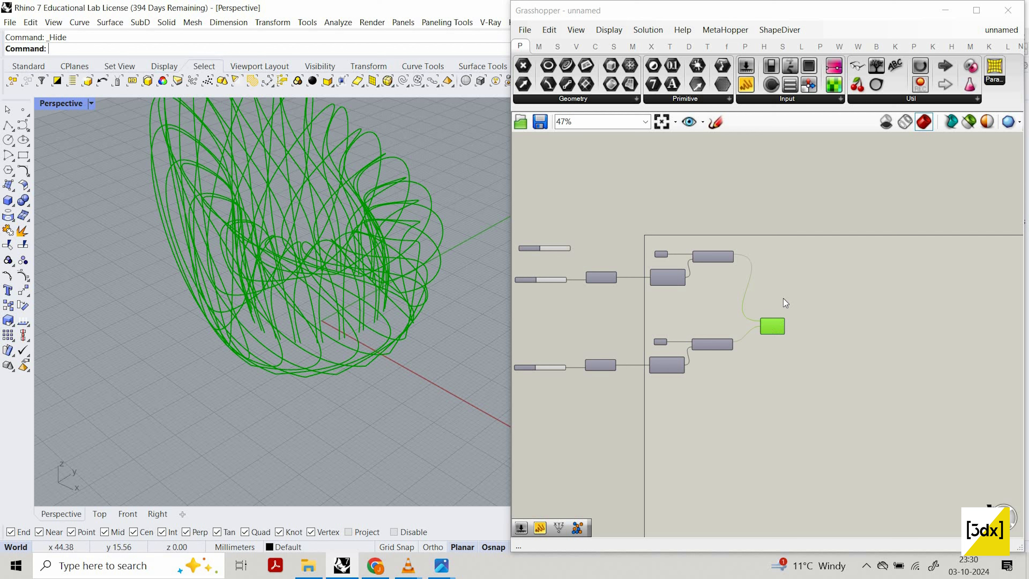
scroll(779, 332, "up", 4)
left_click_drag(773, 329, 808, 200)
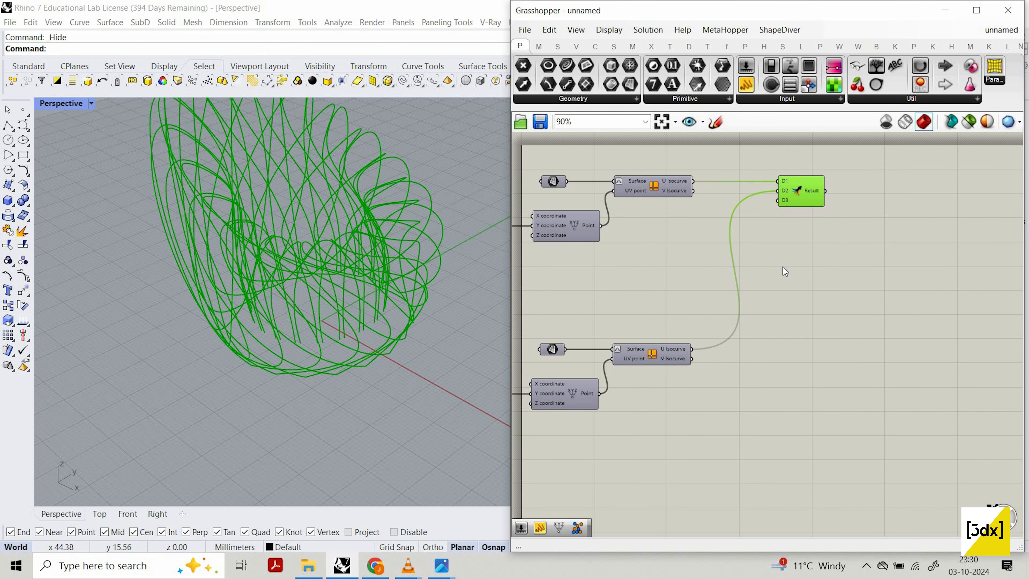
scroll(826, 258, "down", 2)
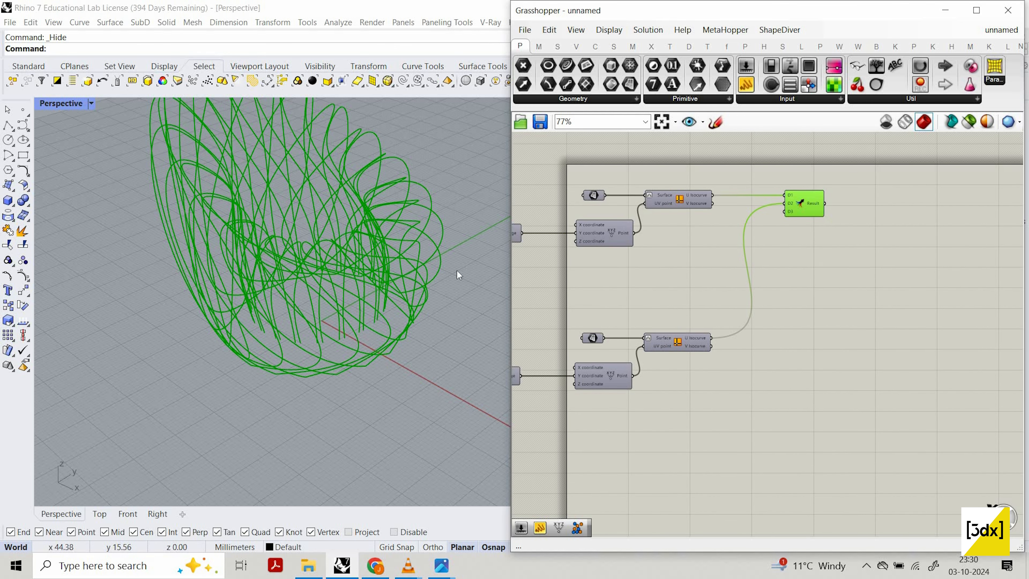
Step: Widen the Grasshopper window over the Rhino viewport, with free canvas beside the Merge component
scroll(383, 297, "down", 9)
scroll(360, 280, "up", 7)
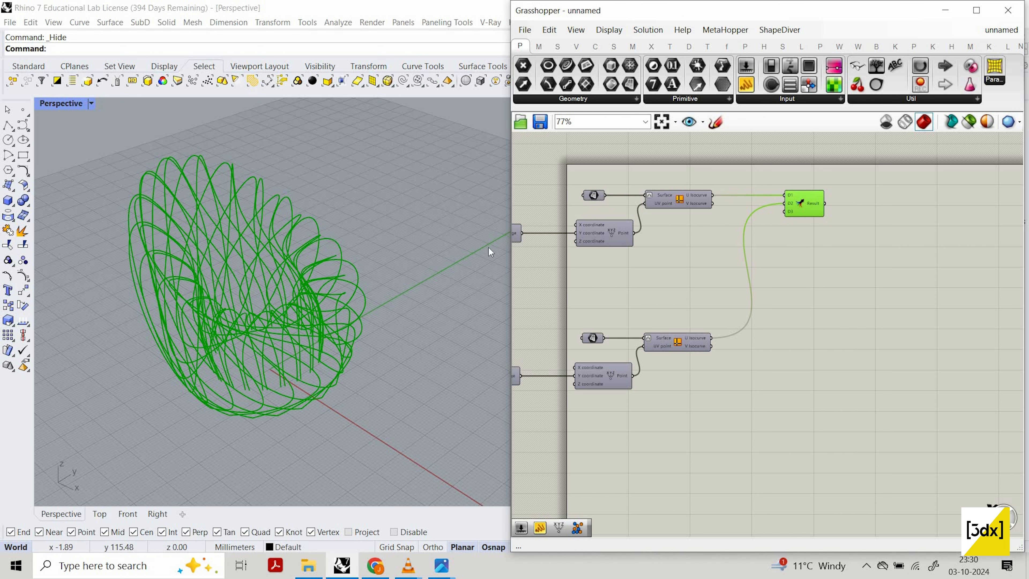
scroll(398, 279, "down", 2)
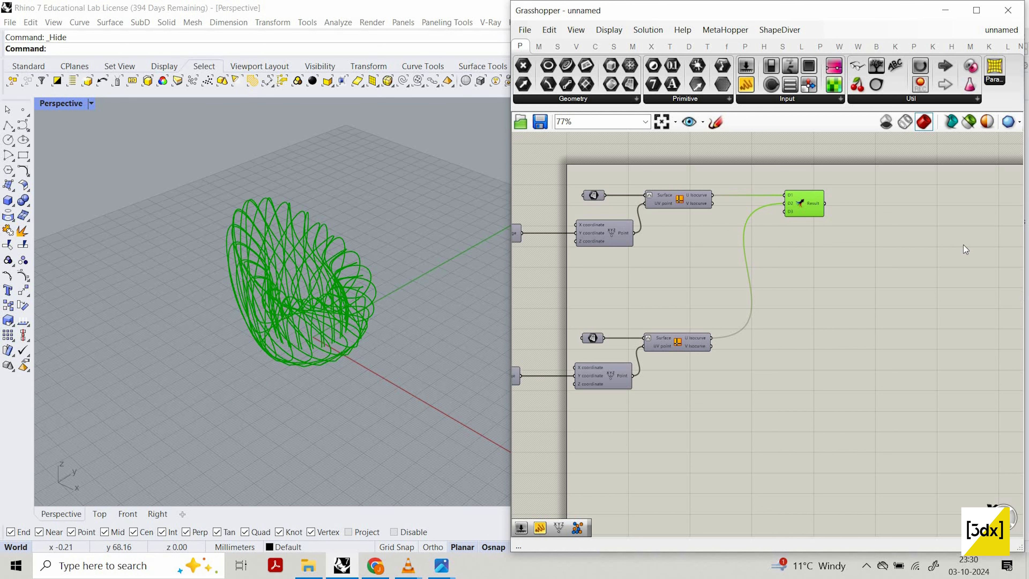
scroll(732, 292, "down", 4)
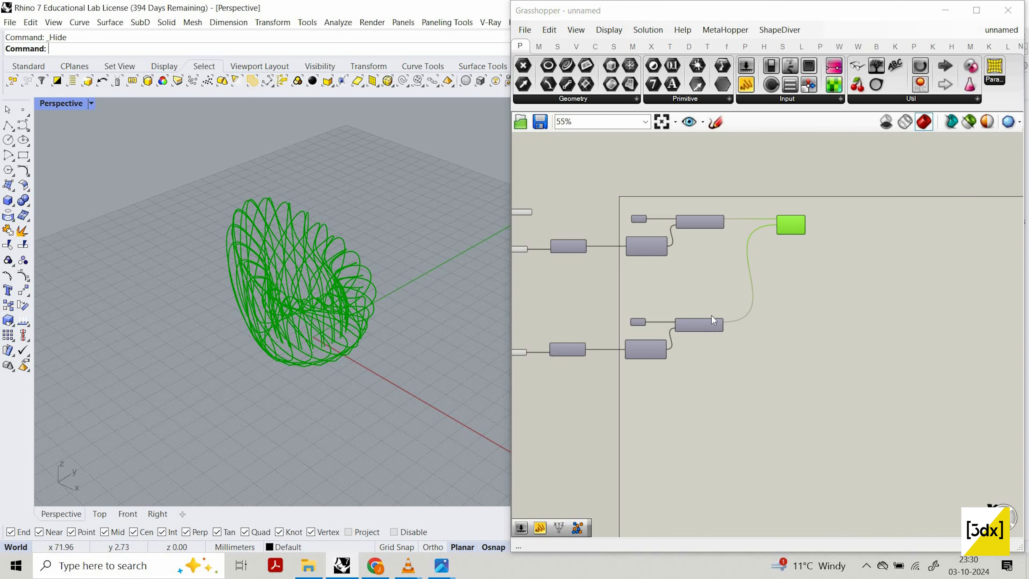
scroll(803, 253, "up", 6)
right_click_drag(705, 245, 649, 246)
scroll(649, 246, "down", 2)
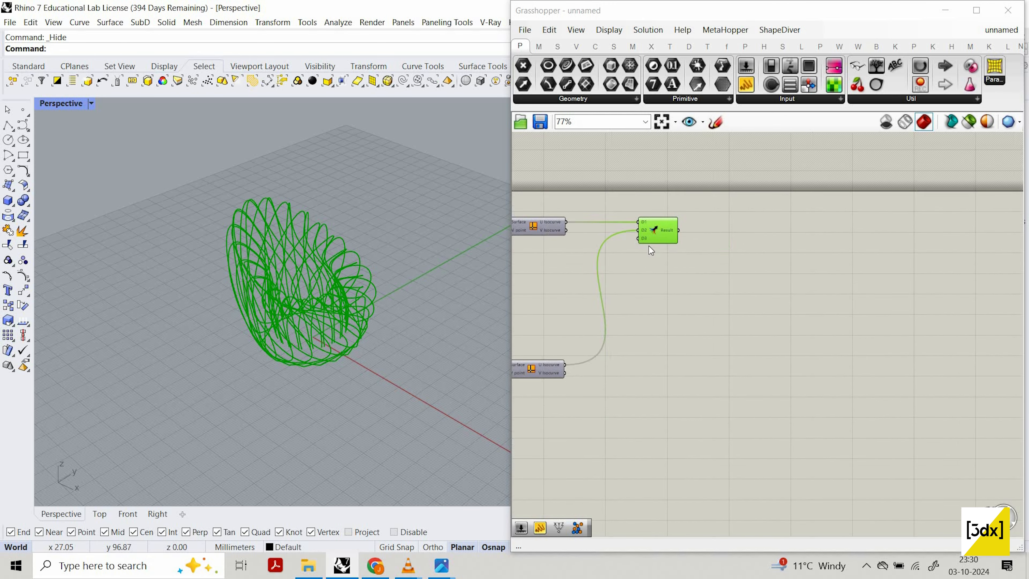
scroll(649, 246, "up", 2)
right_click_drag(871, 217, 745, 225)
double_click(649, 245)
left_click(898, 38)
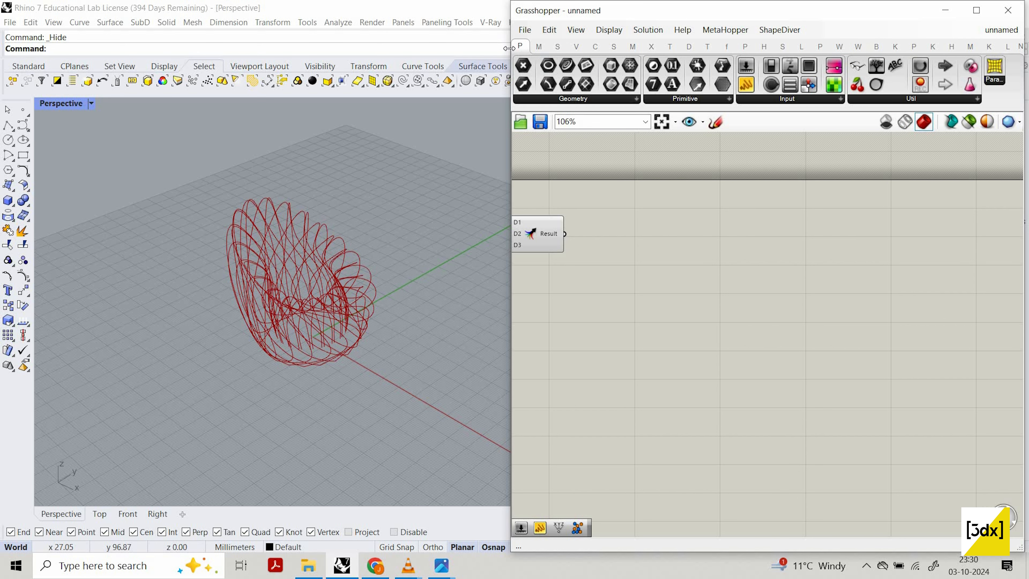
left_click_drag(510, 49, 330, 53)
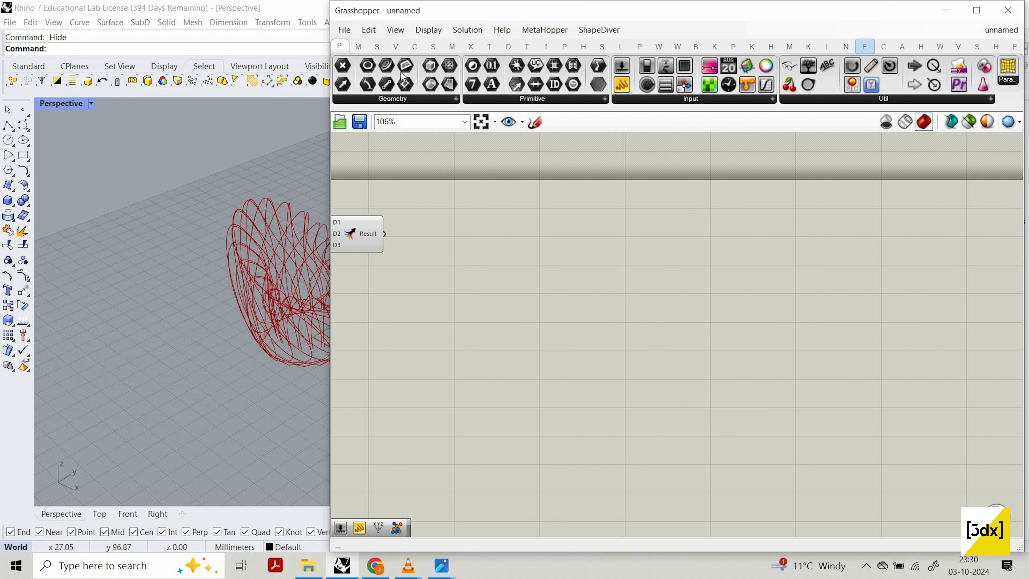
Step: Add the IsoSurface component and the voxel sampling component with Points and Charges inputs to the canvas
left_click(883, 46)
left_click(593, 313)
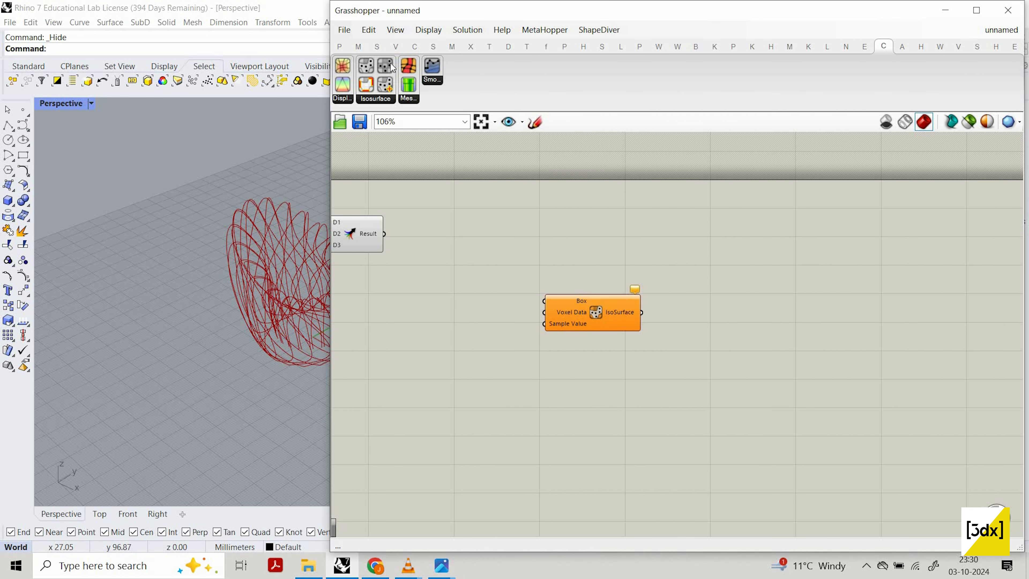
left_click(389, 65)
left_click(454, 269)
left_click_drag(466, 259, 486, 263)
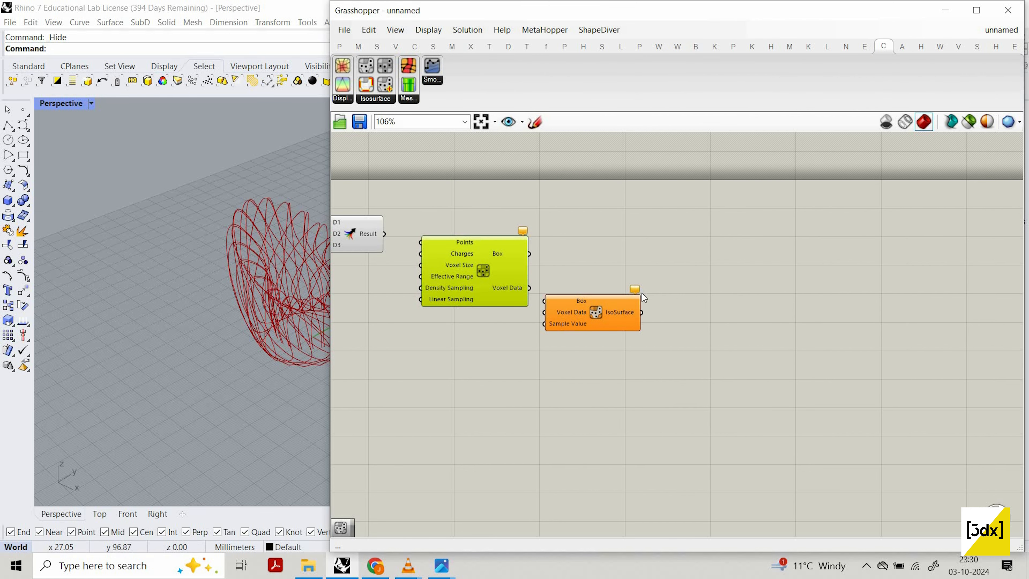
Step: Space the voxel sampling and IsoSurface components farther from the Merge component, leaving room between them
scroll(642, 293, "down", 2)
left_click_drag(628, 291, 775, 300)
left_click_drag(527, 264, 615, 291)
left_click(510, 272)
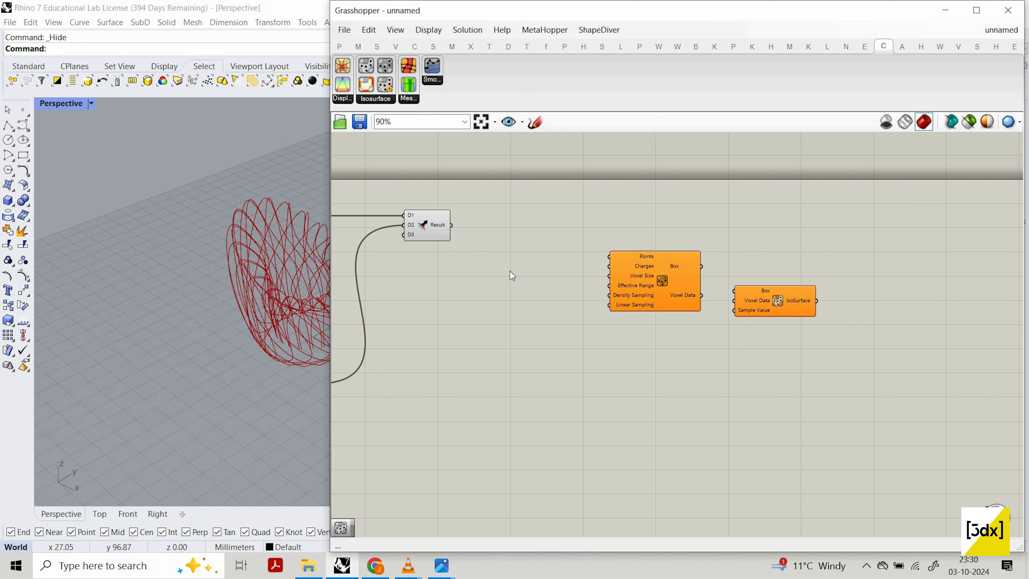
Step: Add a Divide Curve component after the Merge component and connect the Merge Result to its Curve input
scroll(510, 271, "up", 4)
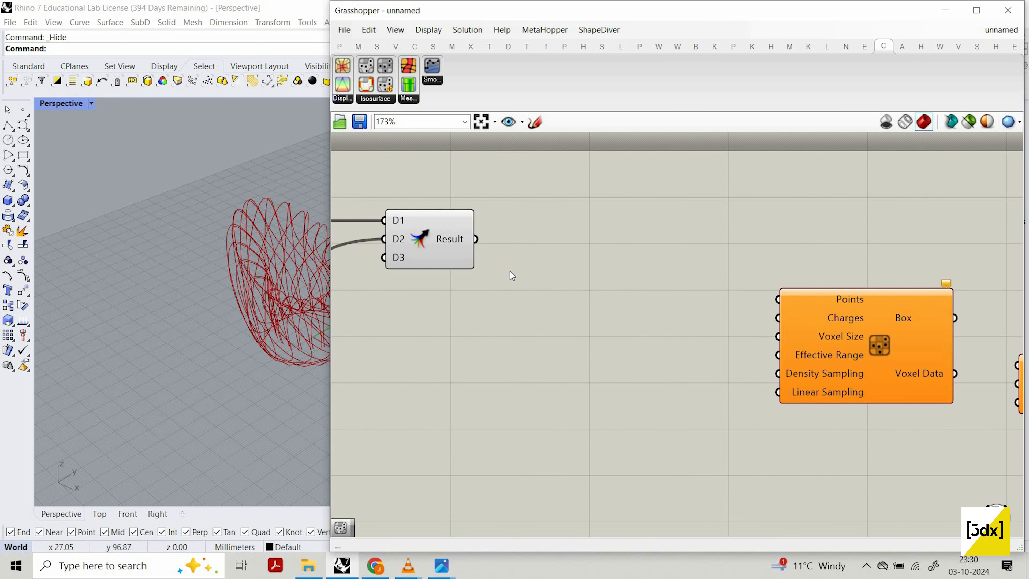
double_click(539, 260)
type("divi")
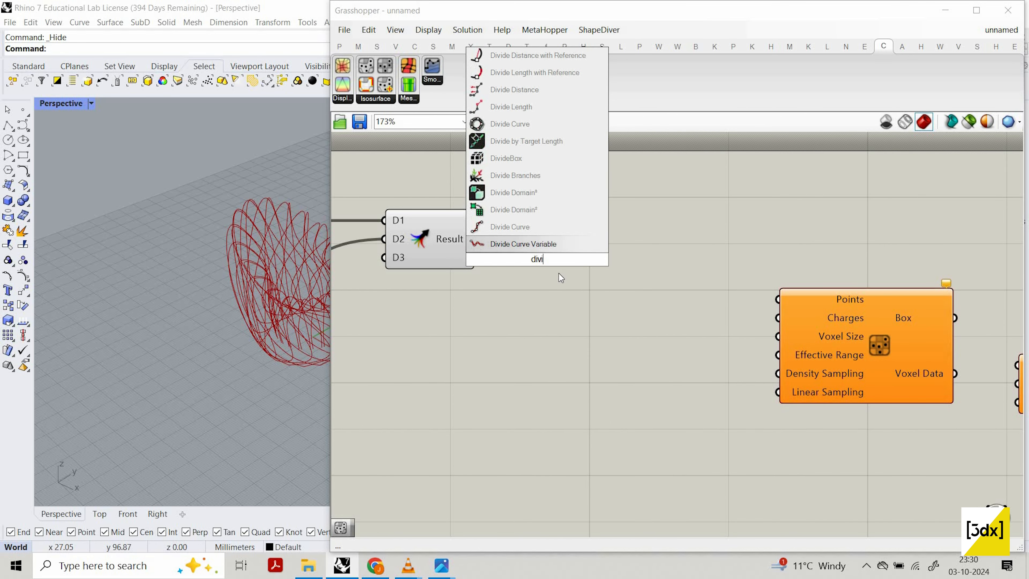
left_click(667, 267)
left_click_drag(468, 254, 590, 255)
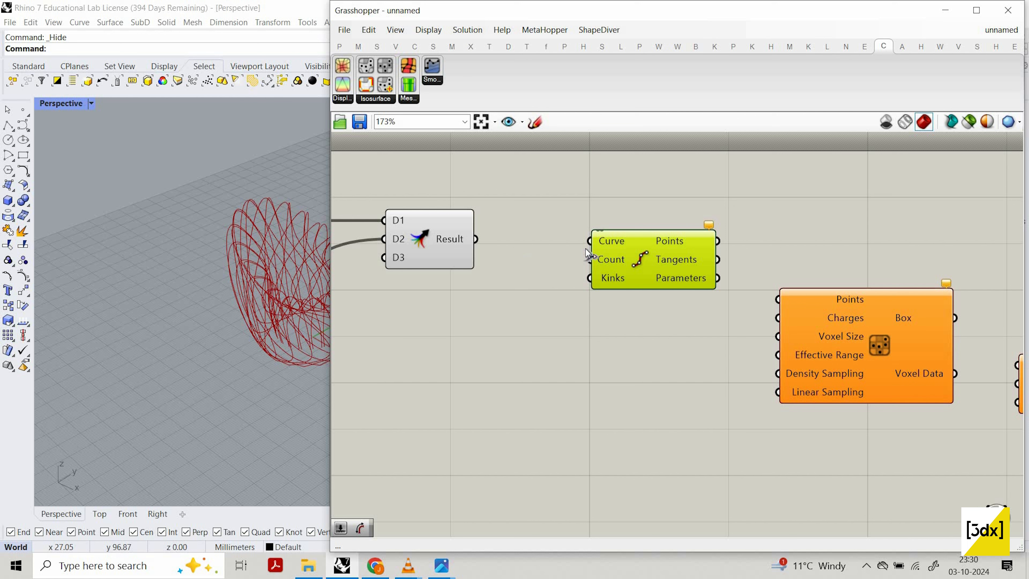
left_click_drag(476, 239, 590, 241)
left_click_drag(664, 264, 694, 262)
Step: Add a curve Length component below the Merge component and connect the Merge Result to its Curve input
double_click(447, 379)
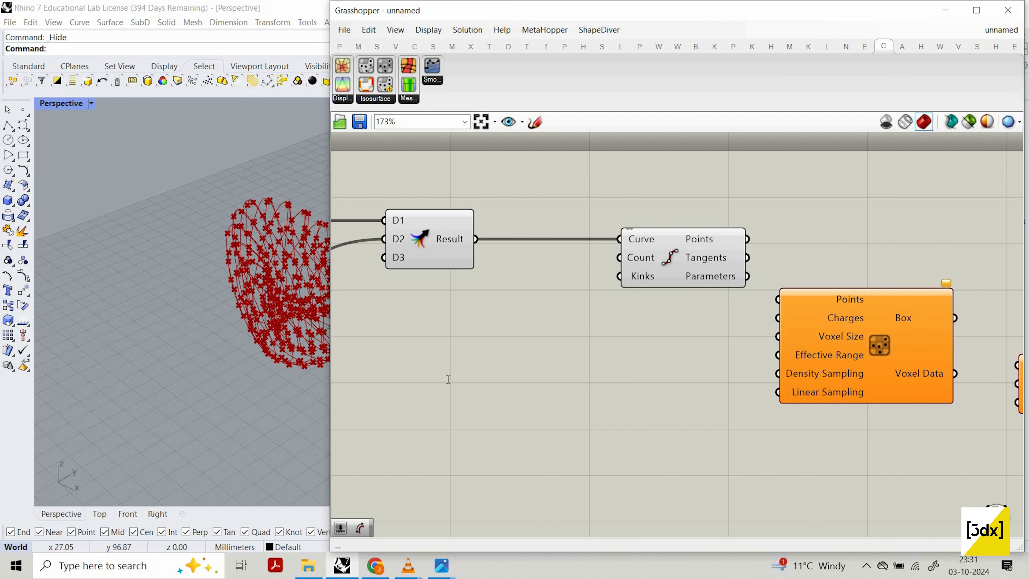
type("length")
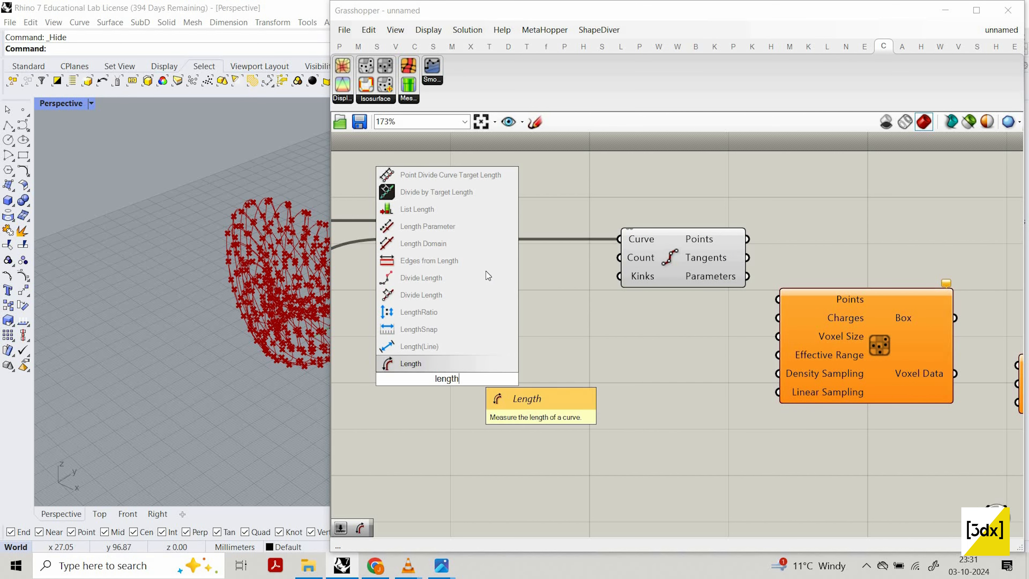
key("Return")
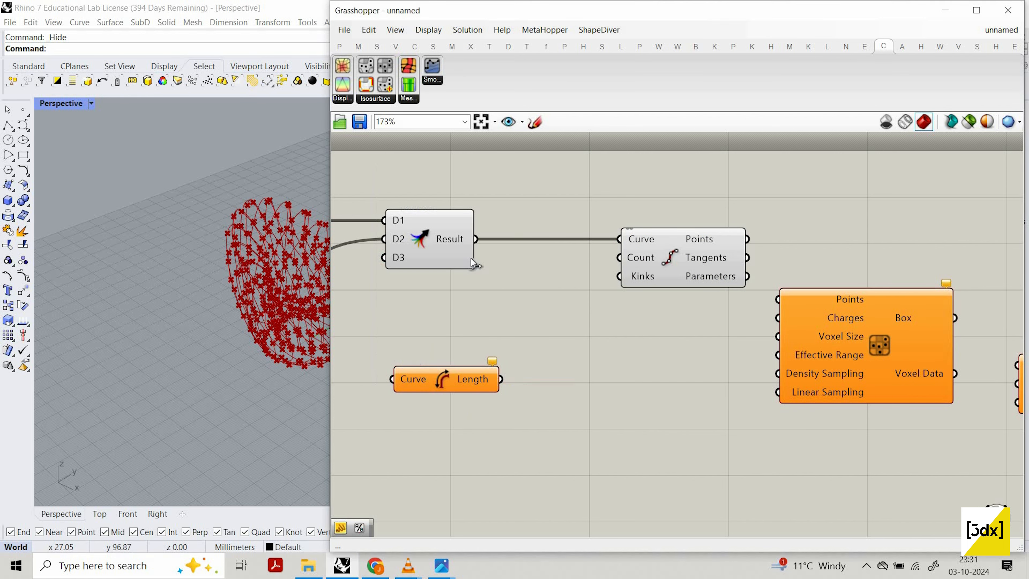
left_click_drag(391, 379, 476, 239)
left_click_drag(470, 381, 478, 362)
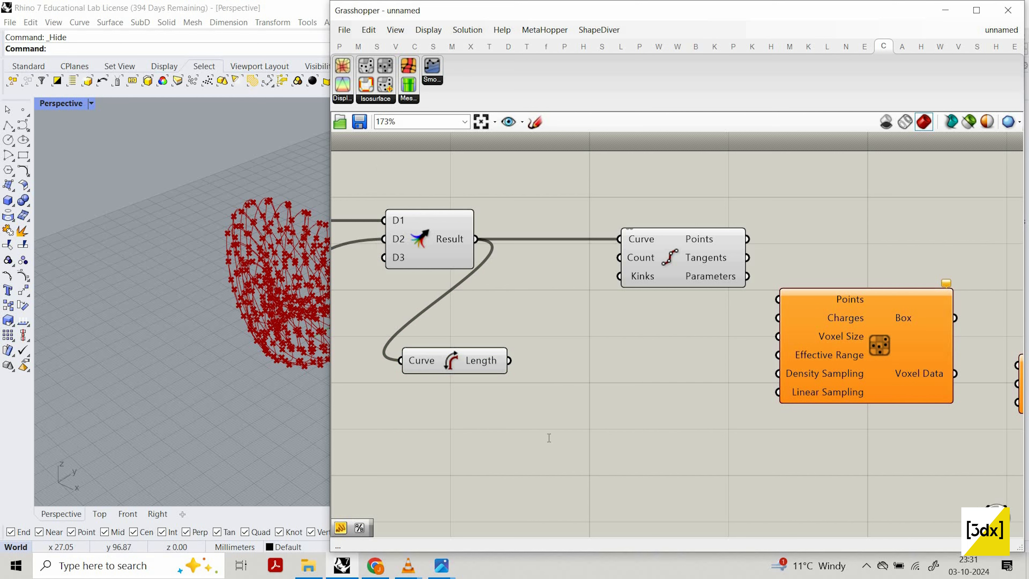
double_click(548, 427)
type("divi")
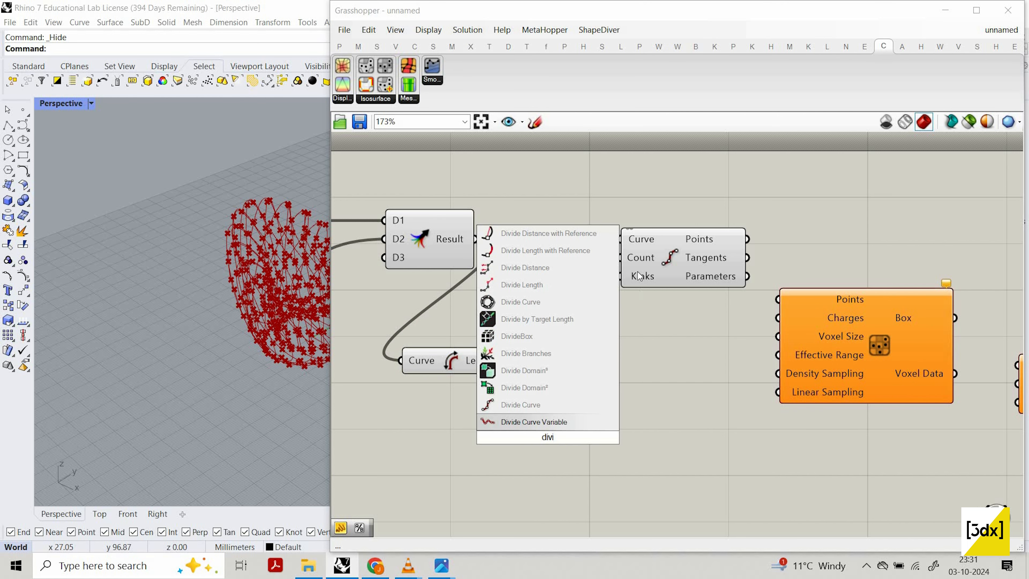
left_click(638, 272)
Step: Set the expression x/2 on Divide Curve's Count input and connect the Length output to it
right_click(639, 258)
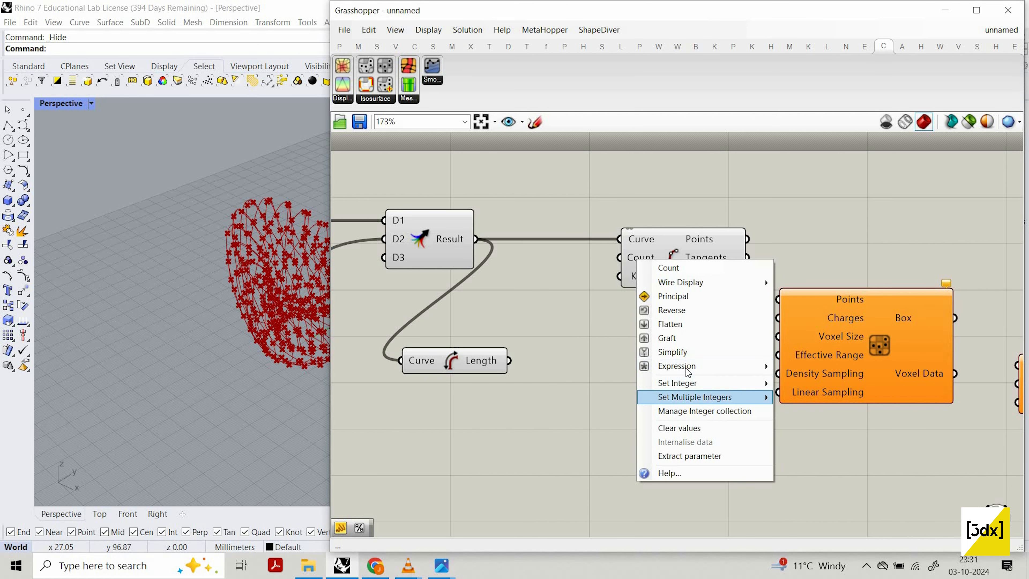
mouse_move(689, 366)
left_click(824, 382)
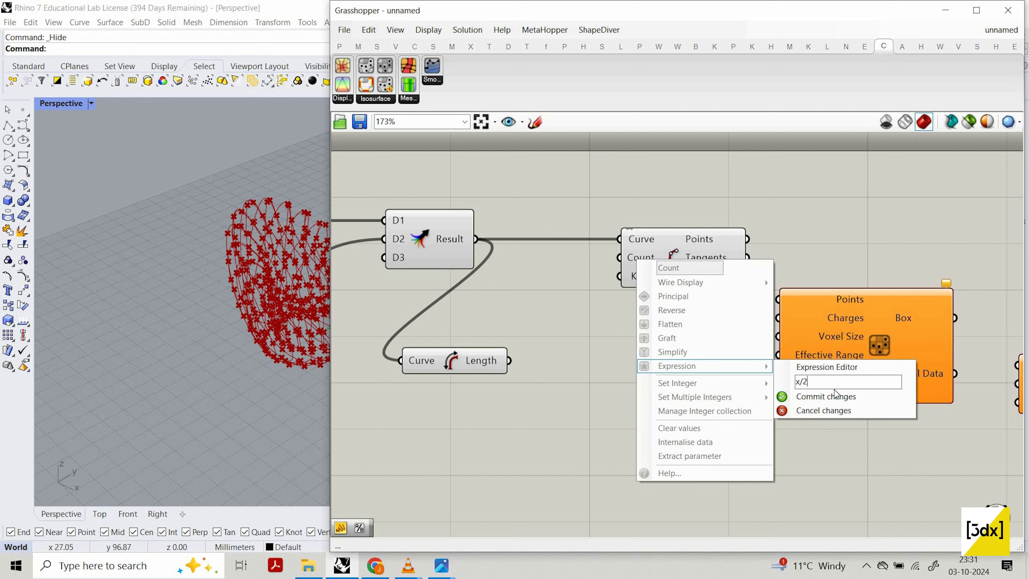
left_click(850, 398)
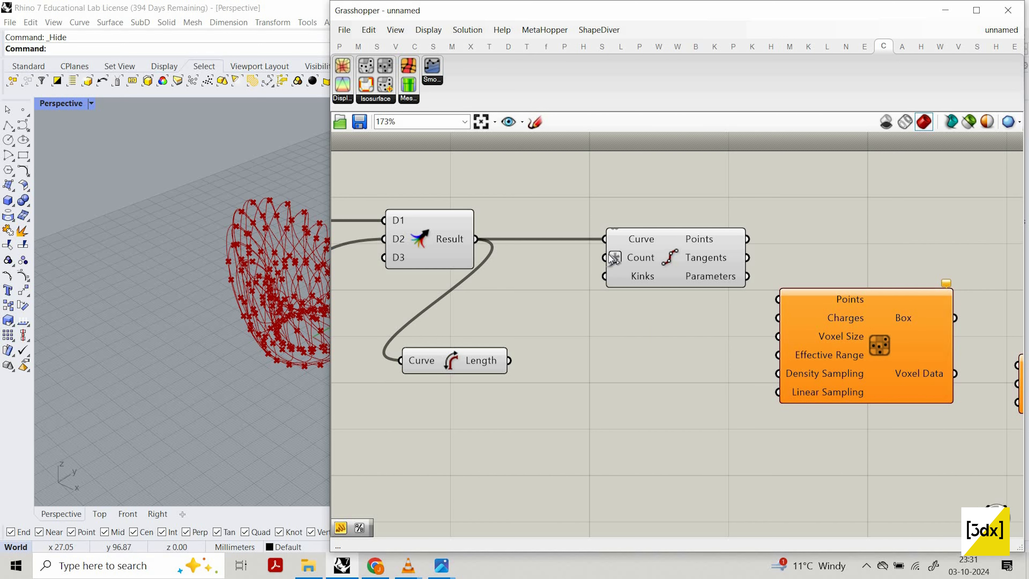
left_click_drag(605, 258, 509, 361)
Step: Inspect the division points on the chair curves and move the Length component between Merge and Divide Curve
right_click_drag(218, 299, 159, 333)
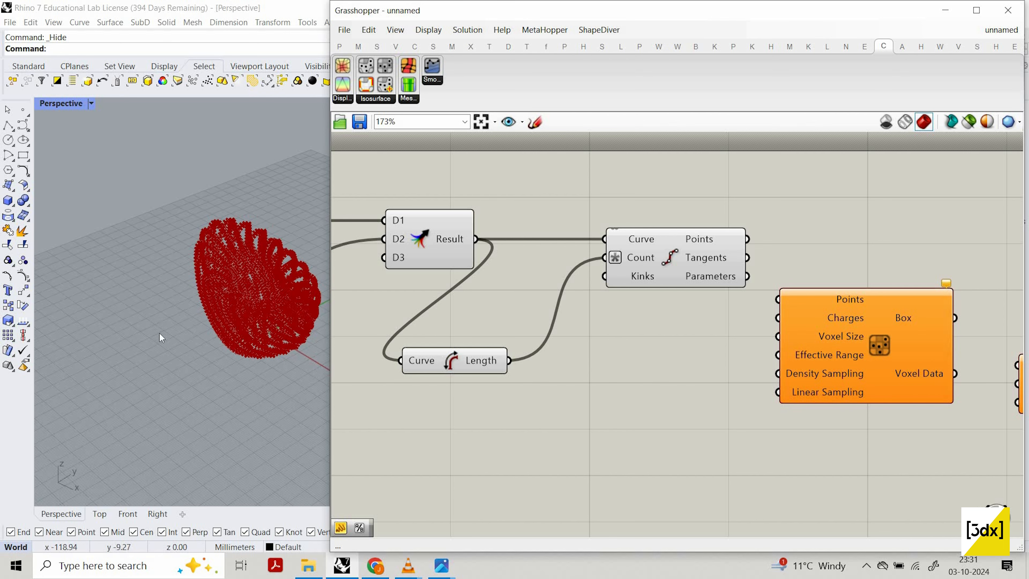
scroll(159, 333, "up", 5)
right_click_drag(239, 370, 513, 286)
left_click(458, 379)
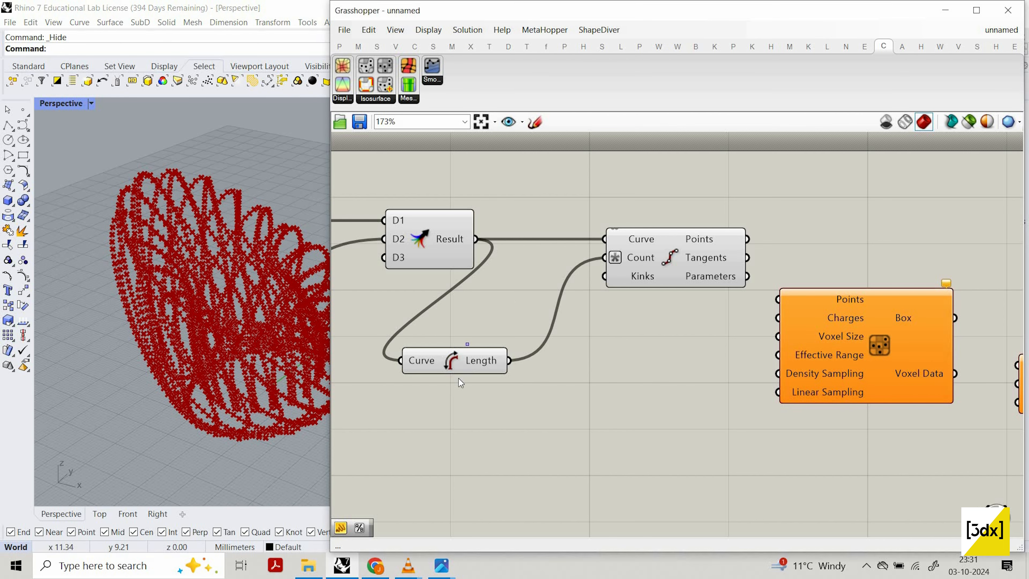
left_click_drag(464, 365, 535, 297)
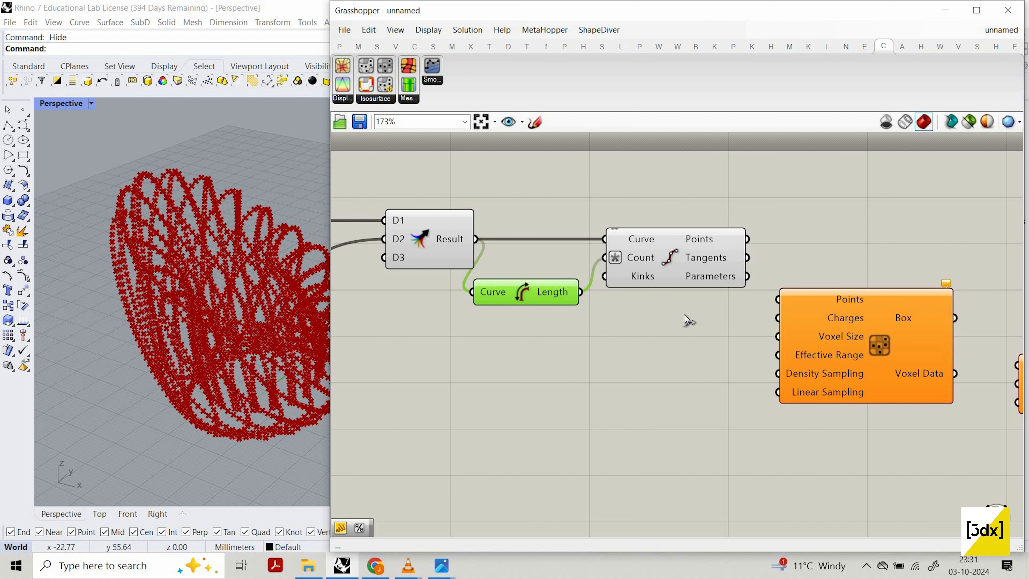
Step: Connect Divide Curve's Points output to the voxel sampling component's Points input and line the component up with it
left_click_drag(748, 239, 862, 300)
left_click_drag(814, 328, 881, 268)
scroll(767, 349, "down", 2)
right_click_drag(767, 349, 573, 323)
Step: Connect the voxel sampling component's Box output to the IsoSurface component's Box input and align the IsoSurface component with it
left_click_drag(807, 345, 866, 319)
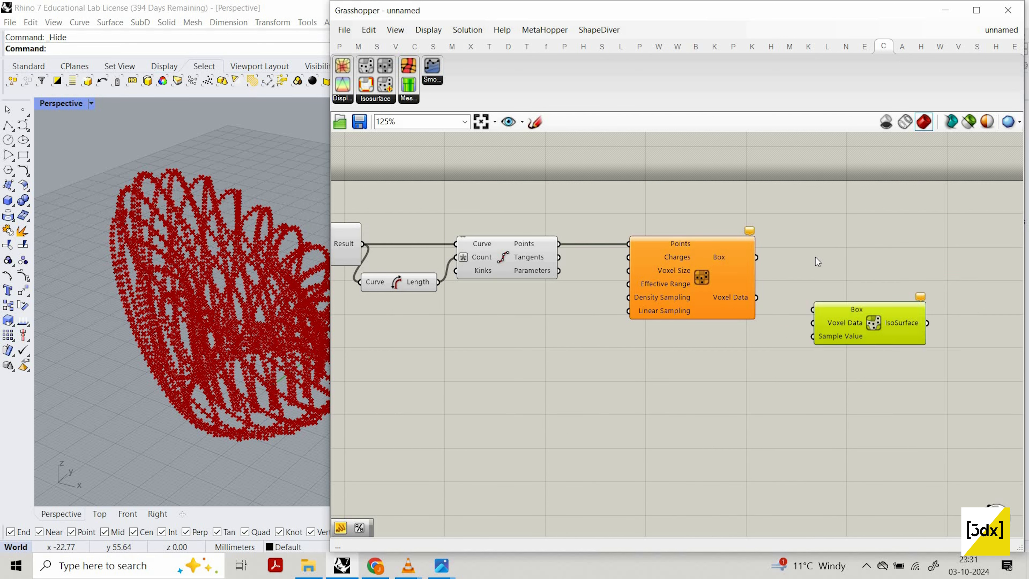
left_click(815, 258)
left_click_drag(887, 275, 756, 256)
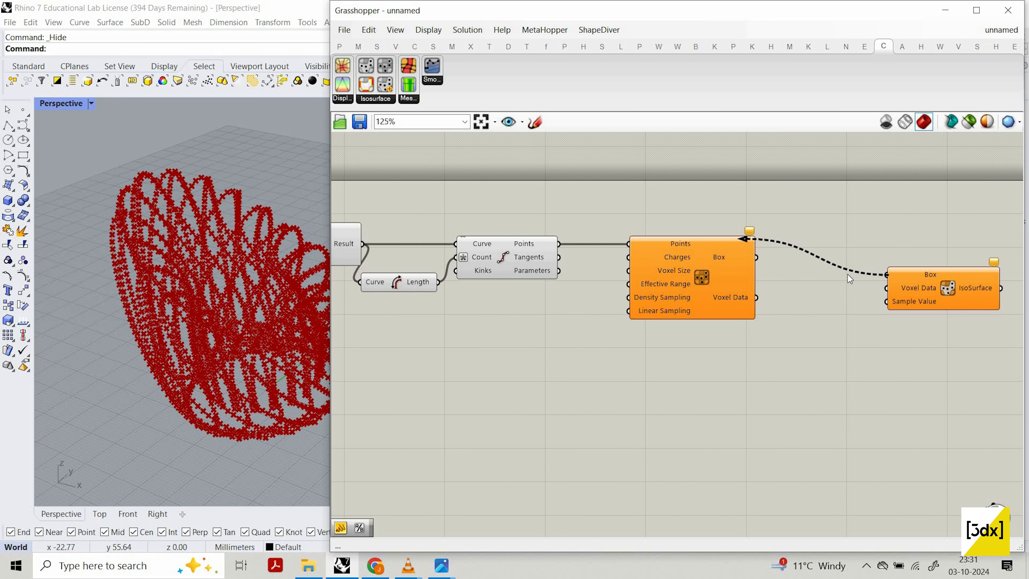
left_click_drag(925, 272, 924, 255)
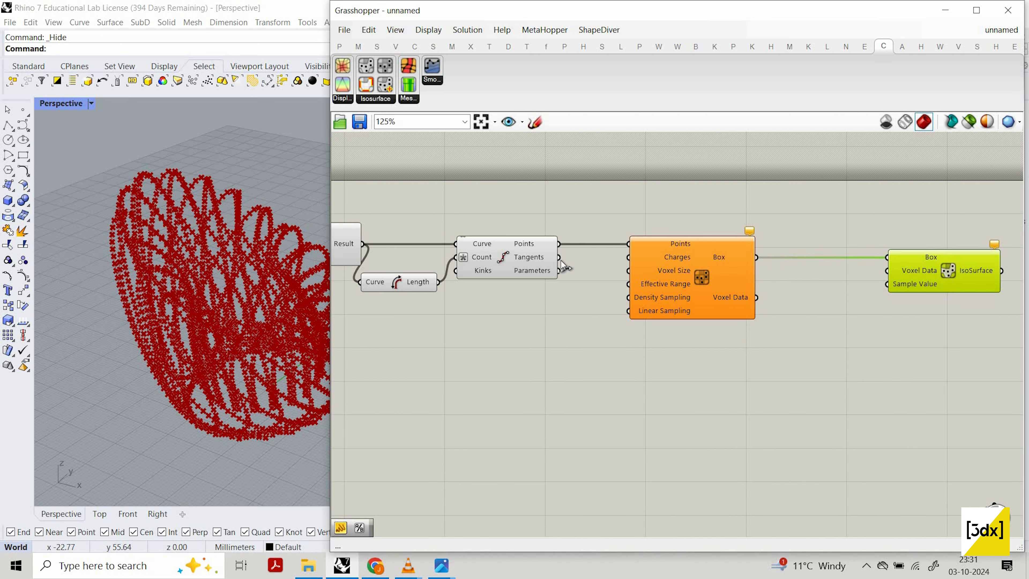
Step: Shift the voxel sampling component toward IsoSurface and add a Bifocals component above it to label the components
left_click_drag(661, 276, 680, 276)
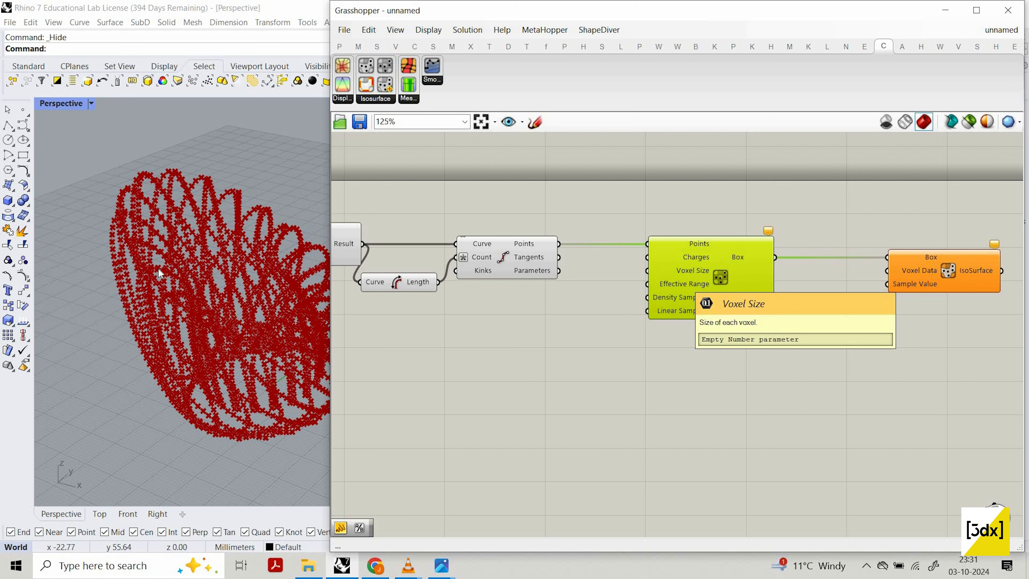
left_click(659, 190)
scroll(660, 190, "up", 2)
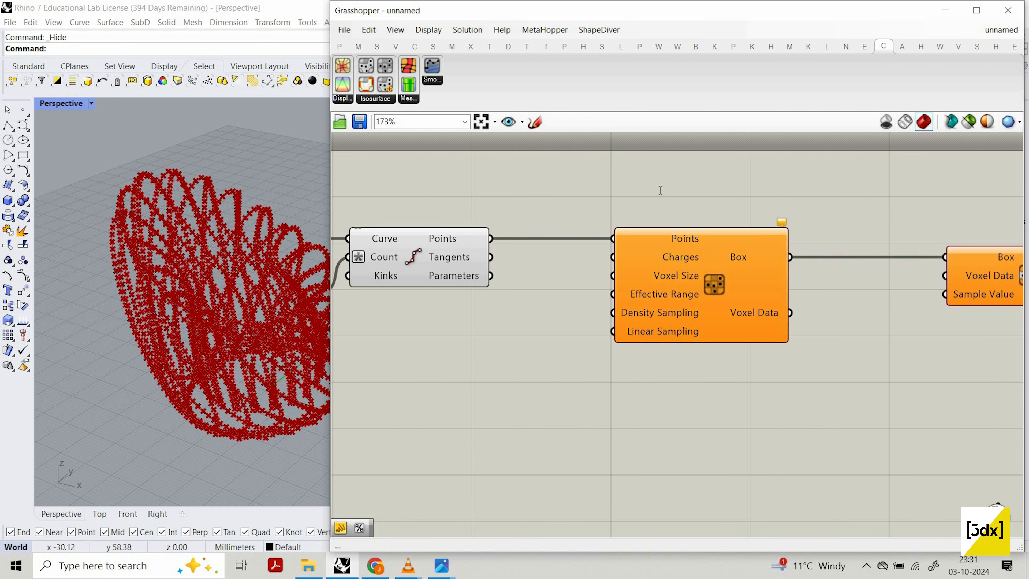
double_click(661, 189)
type("bi")
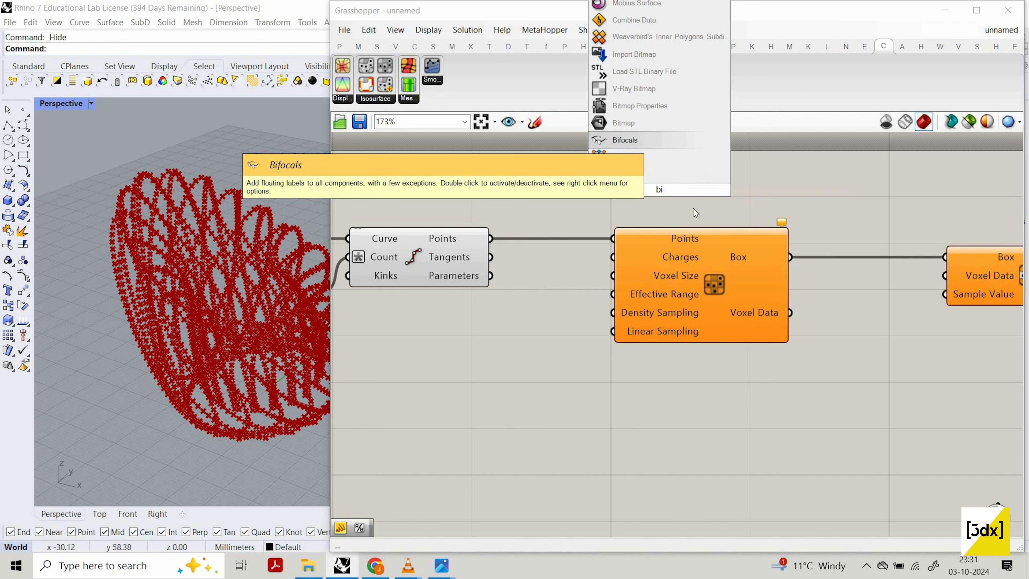
left_click(652, 141)
left_click_drag(675, 198, 712, 161)
Step: Add a 6.5 number slider, connect it to Sample Voxels' Charges input and place it below Divide Curve
scroll(572, 302, "up", 1)
right_click_drag(572, 301, 668, 271)
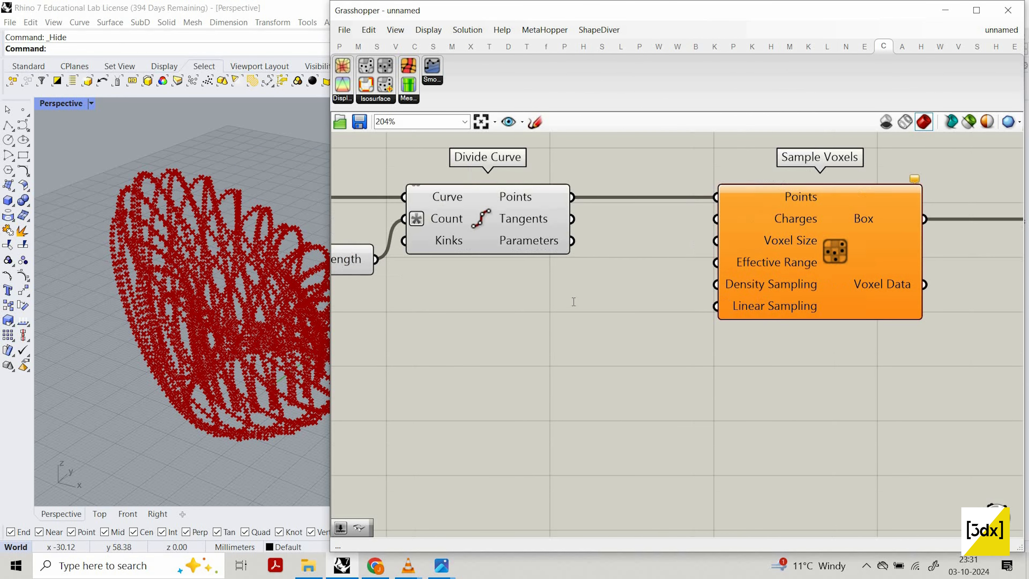
double_click(572, 301)
type("66")
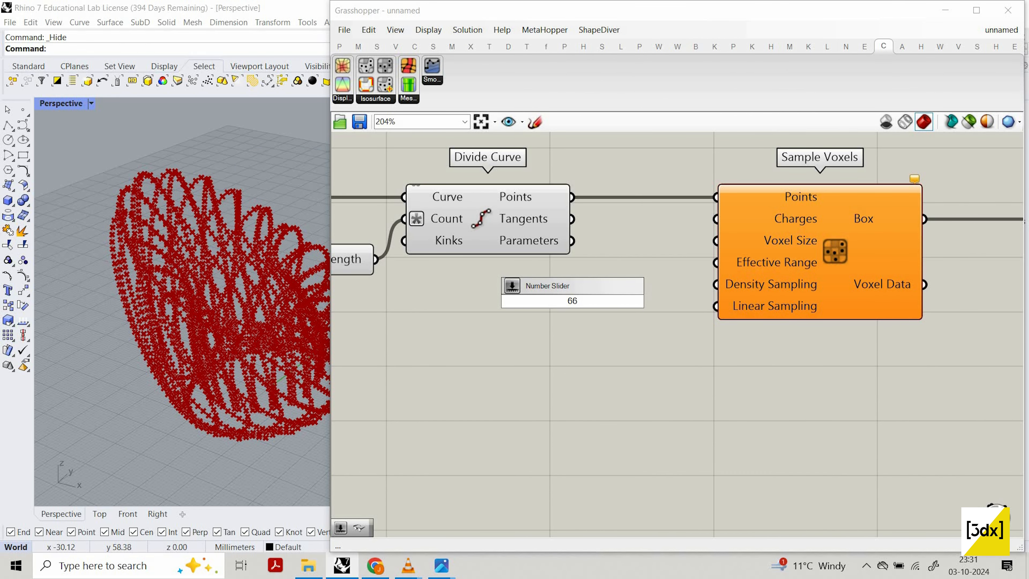
type("5")
key("Return")
left_click_drag(686, 301, 717, 220)
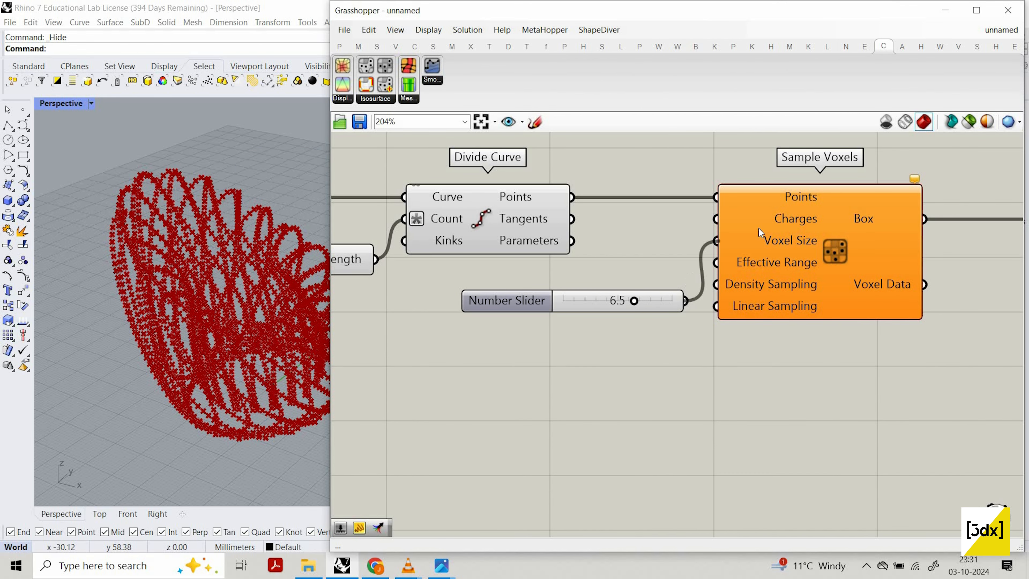
scroll(865, 239, "down", 4)
scroll(887, 251, "up", 3)
scroll(592, 296, "down", 1)
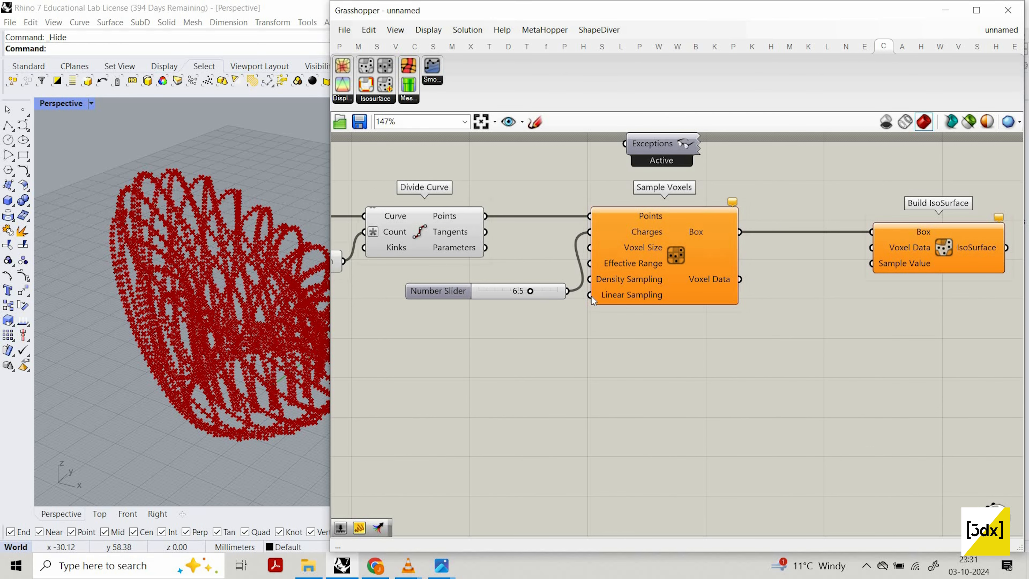
right_click_drag(433, 314, 467, 321)
left_click_drag(478, 299, 445, 288)
Step: Add a 4.5 number slider and connect it to Sample Voxels' Voxel Size input
double_click(467, 319)
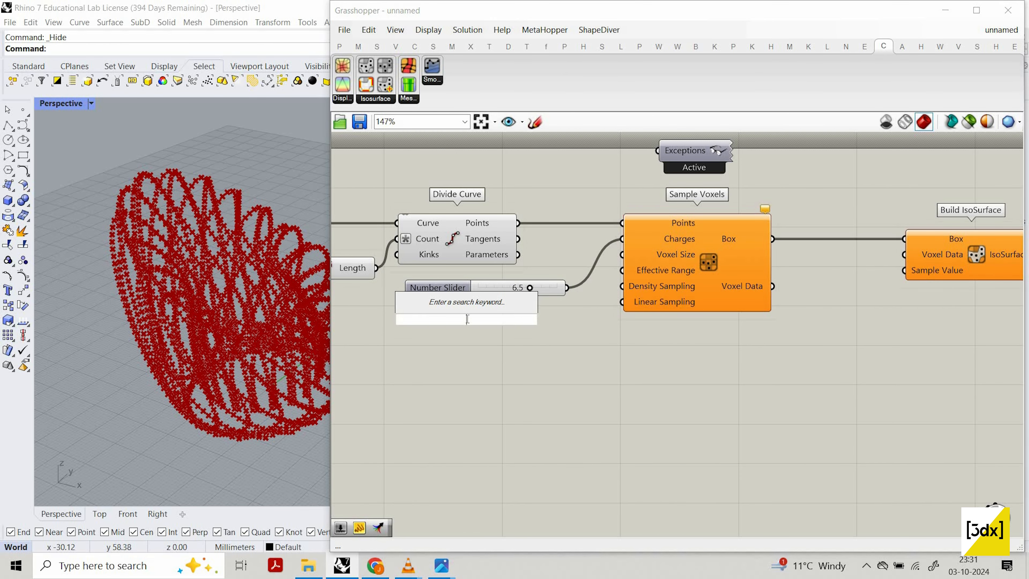
type("4.5")
key("Return")
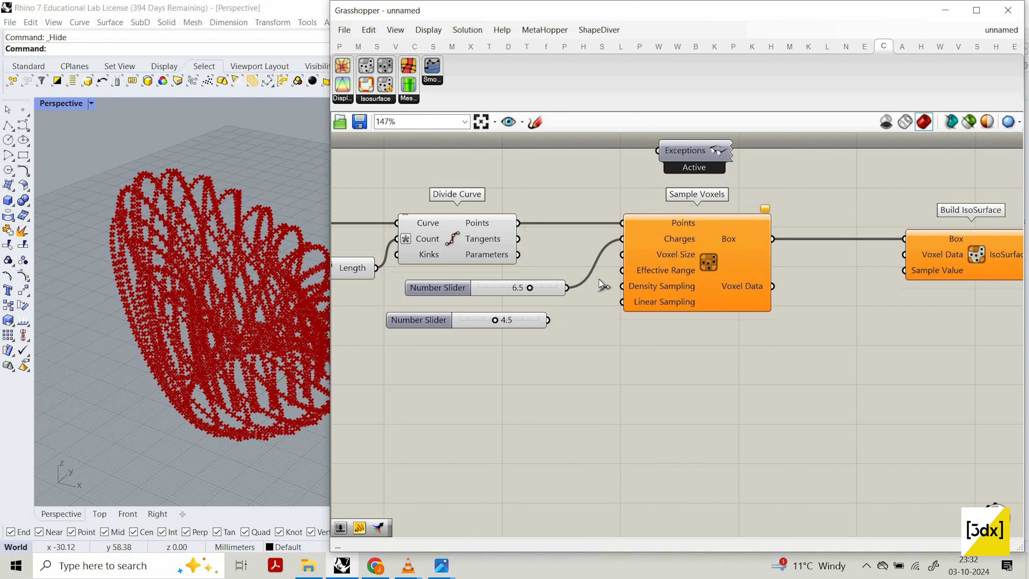
left_click_drag(548, 319, 622, 254)
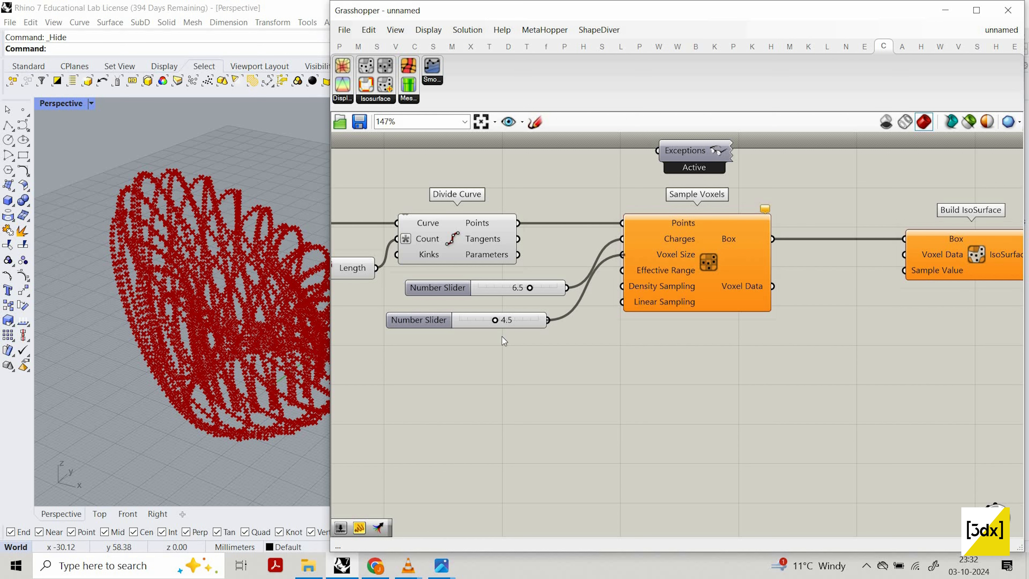
Step: Add a number slider of 35 and connect it to Sample Voxels' Effective Range input
double_click(484, 366)
type("2")
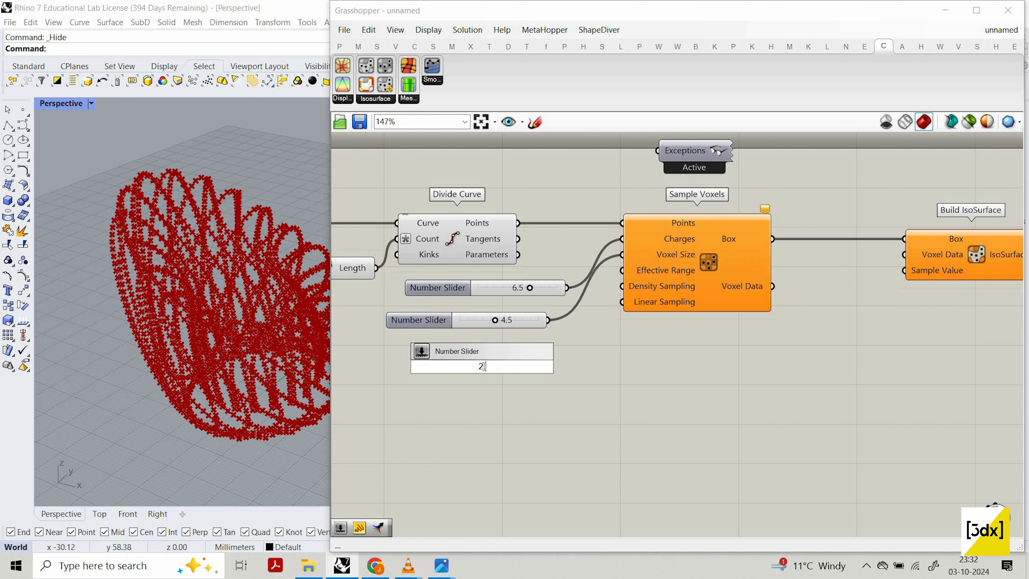
key("BackSpace")
type("35")
key("Return")
left_click_drag(563, 367, 655, 274)
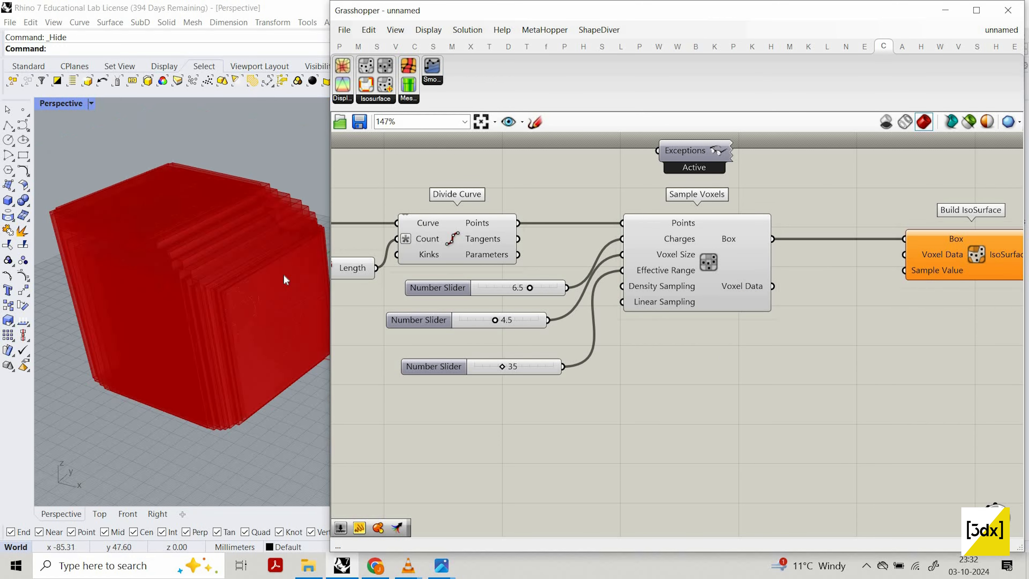
Step: Flatten the Points input of Sample Voxels
right_click_drag(218, 264, 203, 300)
scroll(650, 215, "up", 3)
right_click(649, 215)
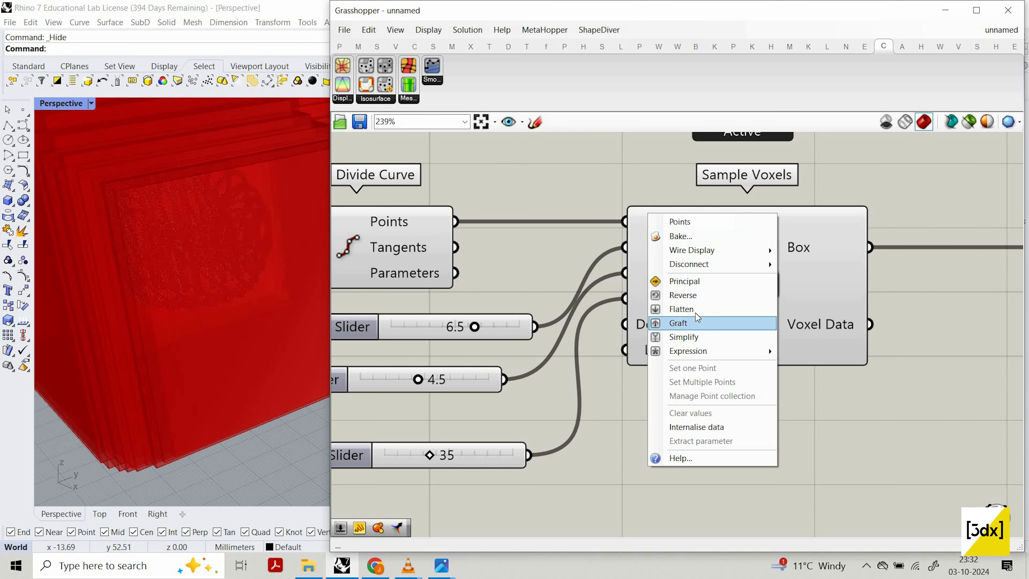
left_click(685, 309)
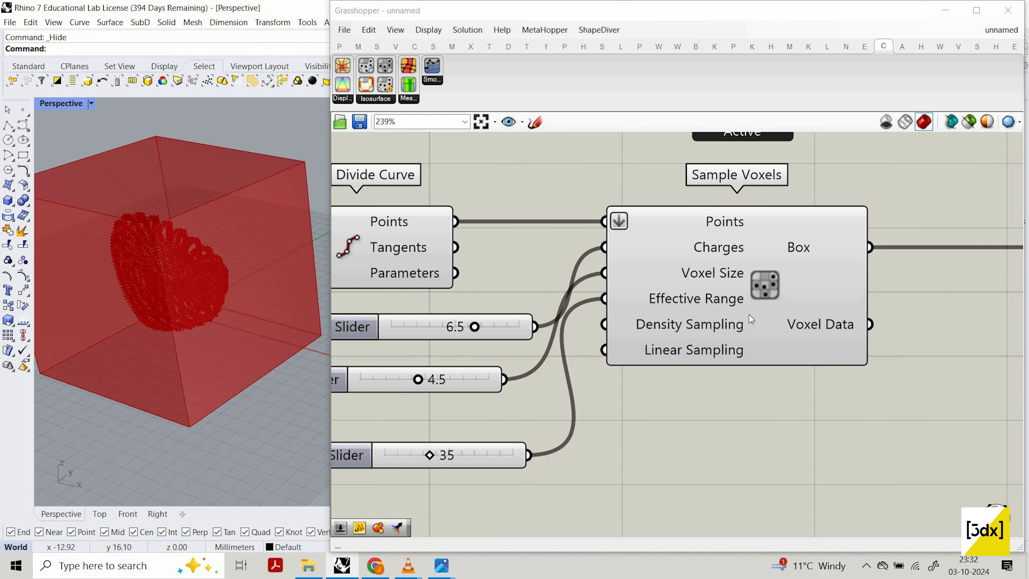
Step: Connect Sample Voxels' Voxel Data output to Build IsoSurface's Voxel Data input
scroll(774, 300, "down", 2)
scroll(773, 302, "down", 2)
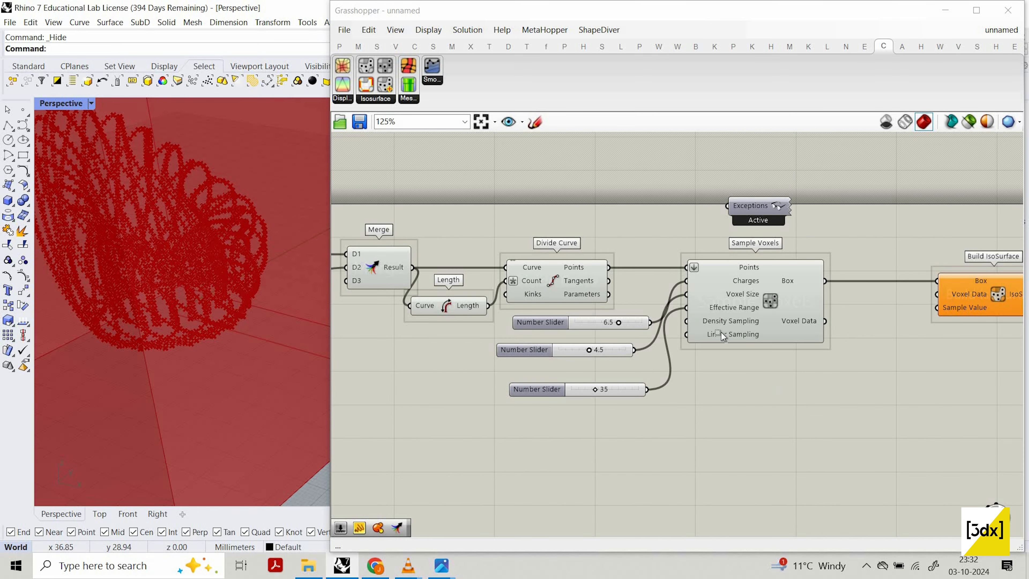
scroll(776, 281, "up", 3)
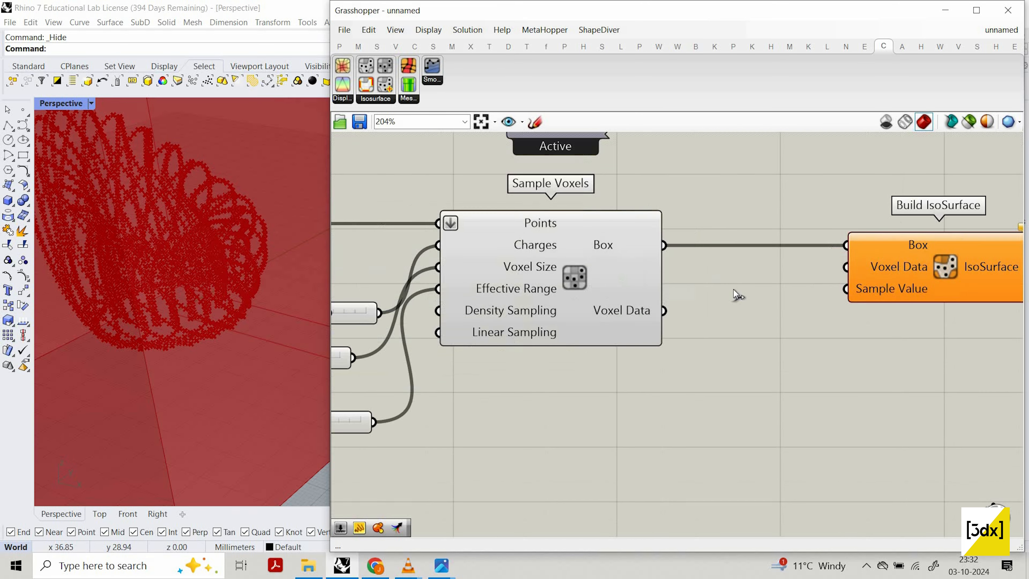
left_click_drag(841, 276, 725, 345)
scroll(707, 374, "down", 1)
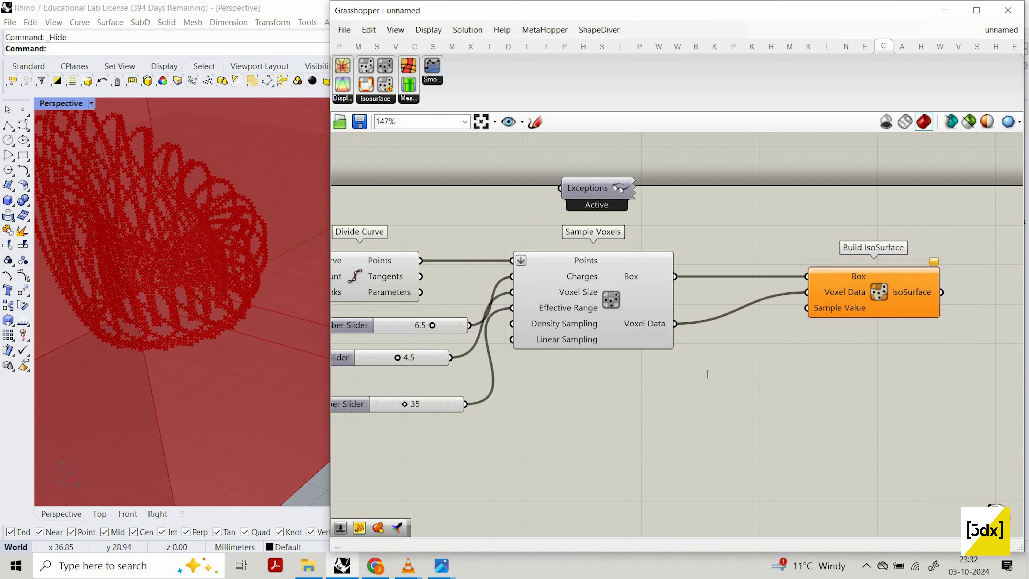
Step: Add a 1.5 number slider and connect it to Build IsoSurface's Sample Value input
double_click(707, 373)
type("1.5")
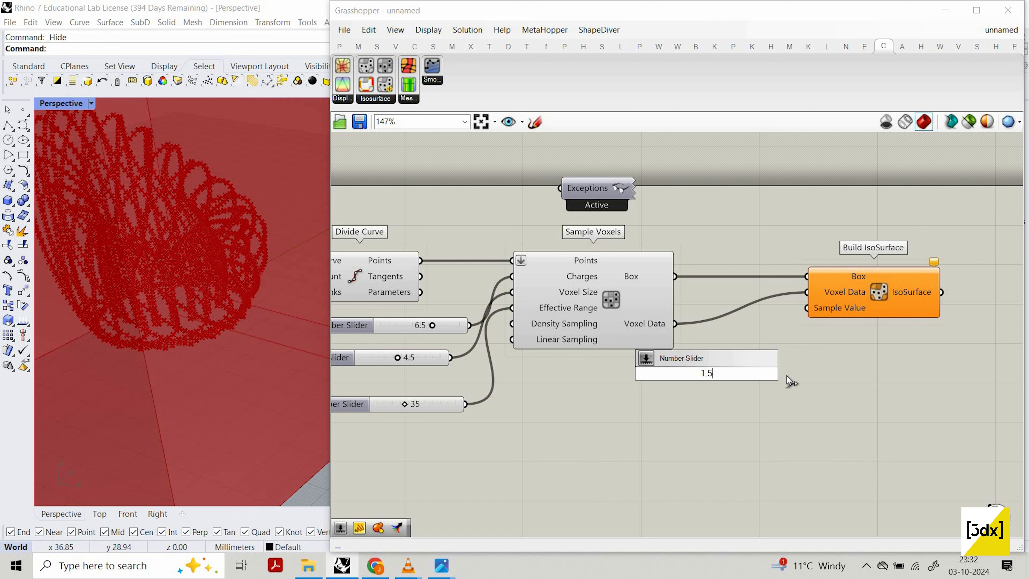
key("Return")
left_click_drag(808, 322, 787, 373)
Step: Select the components from Length through Sample Voxels with their sliders and turn off their preview
scroll(650, 426, "down", 3)
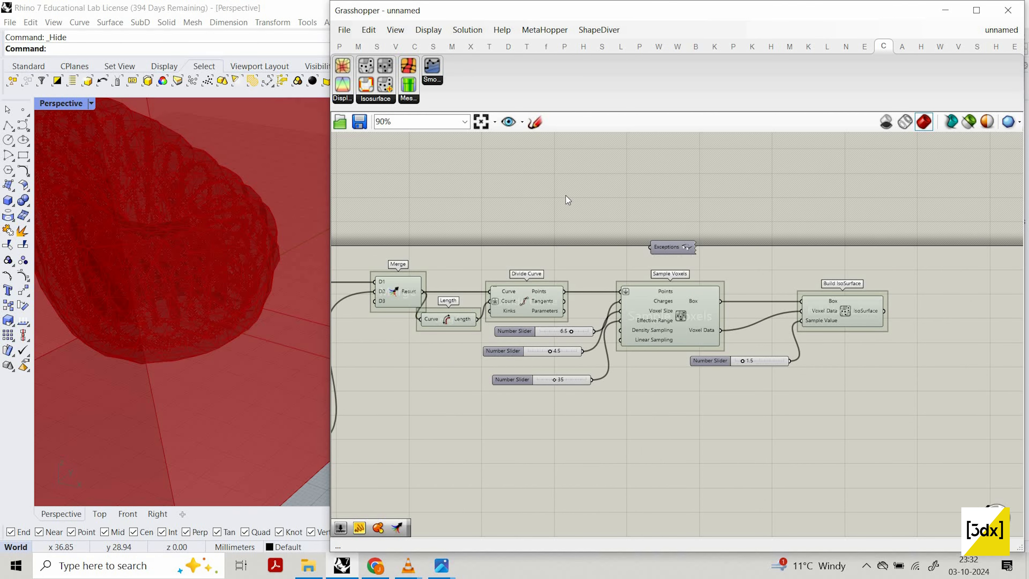
left_click_drag(649, 203, 605, 235)
middle_click(608, 232)
left_click(610, 222)
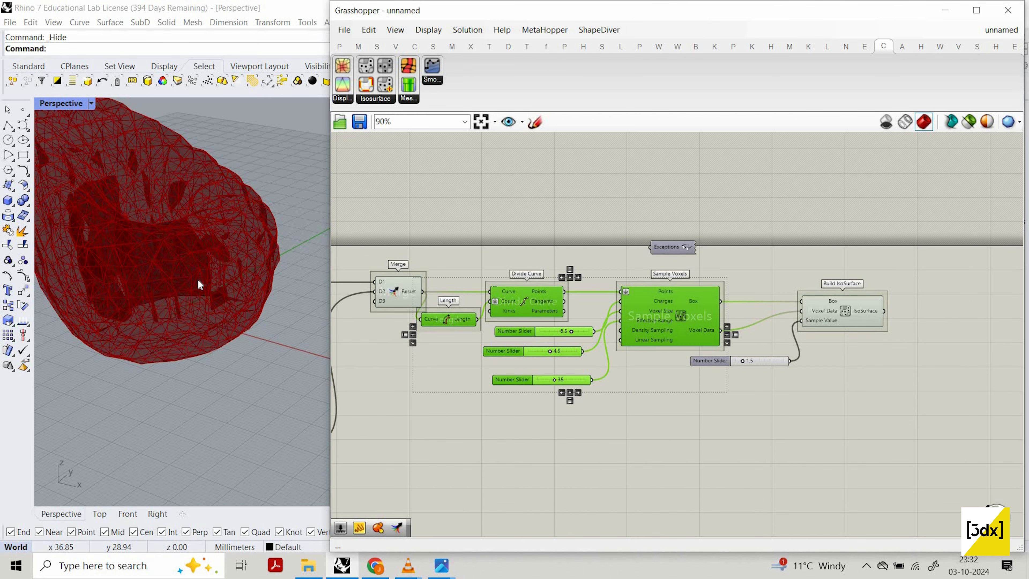
Step: Examine the isosurface mesh of the chair up close and from other angles
scroll(202, 270, "down", 8)
scroll(205, 246, "up", 10)
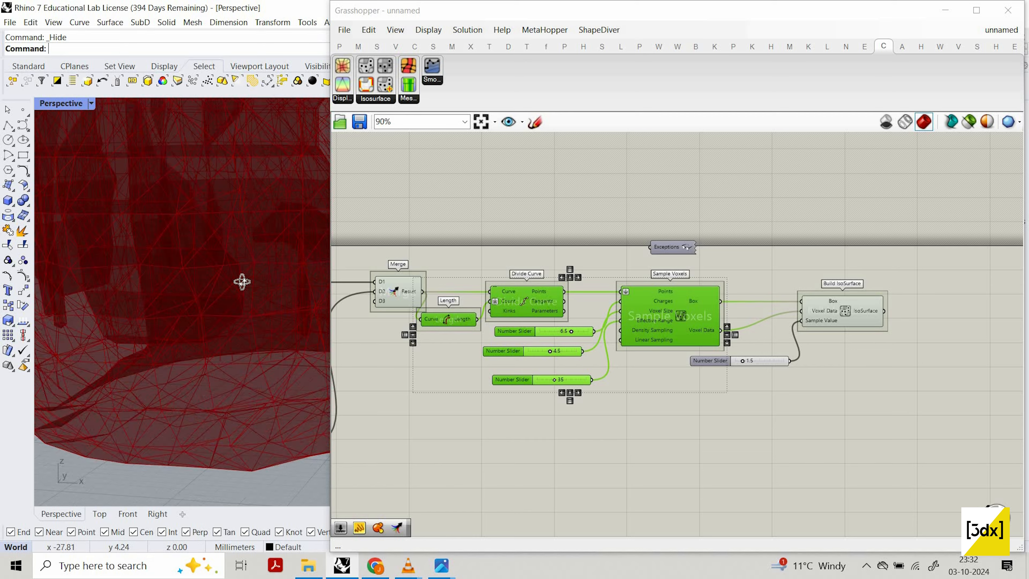
right_click_drag(283, 340, 239, 393)
scroll(210, 324, "down", 8)
scroll(353, 341, "up", 3)
scroll(787, 431, "up", 2)
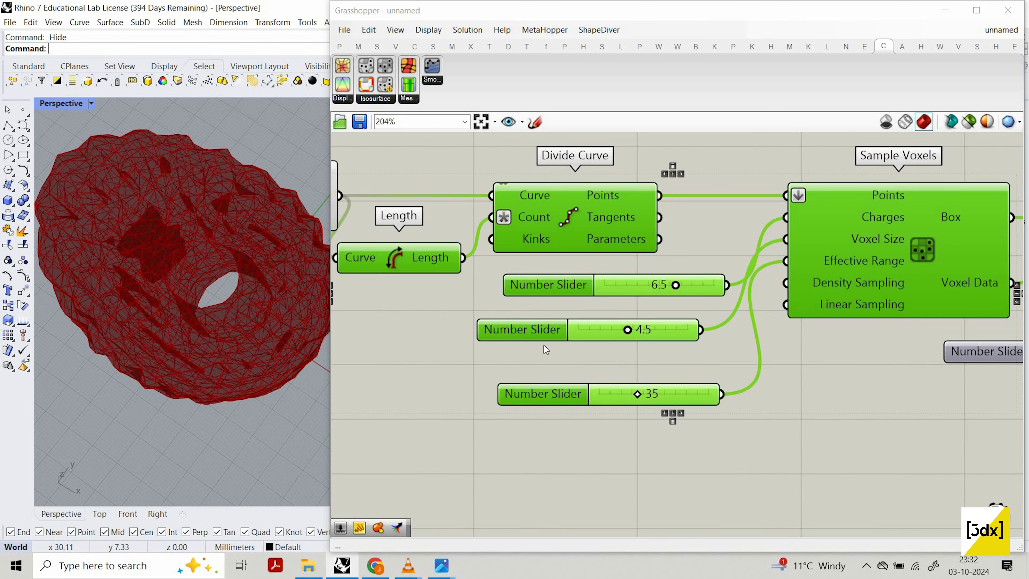
Step: Add a 0.5 number slider, connect it to Build IsoSurface's Sample Value in place of the 1.5 slider, and set it to 1.0
right_click_drag(789, 432, 674, 383)
scroll(674, 384, "down", 1)
double_click(674, 383)
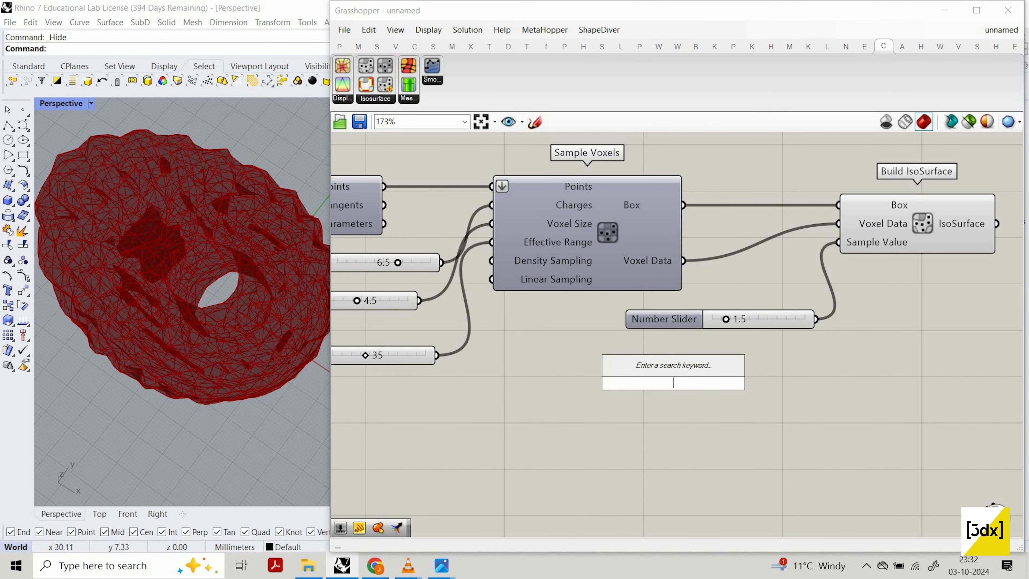
type("0.5")
key("Return")
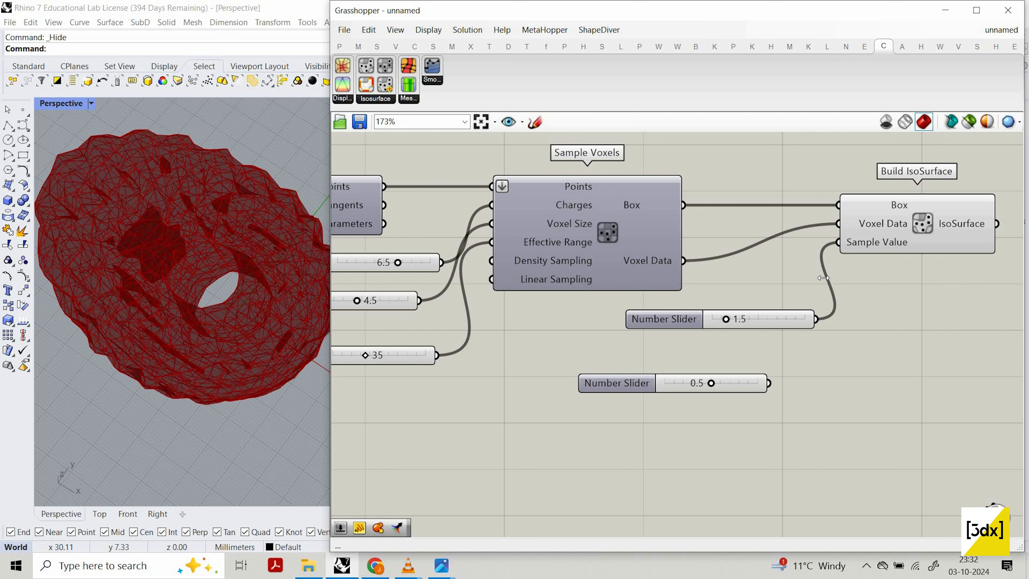
left_click_drag(852, 246, 786, 366)
left_click_drag(669, 346, 767, 445)
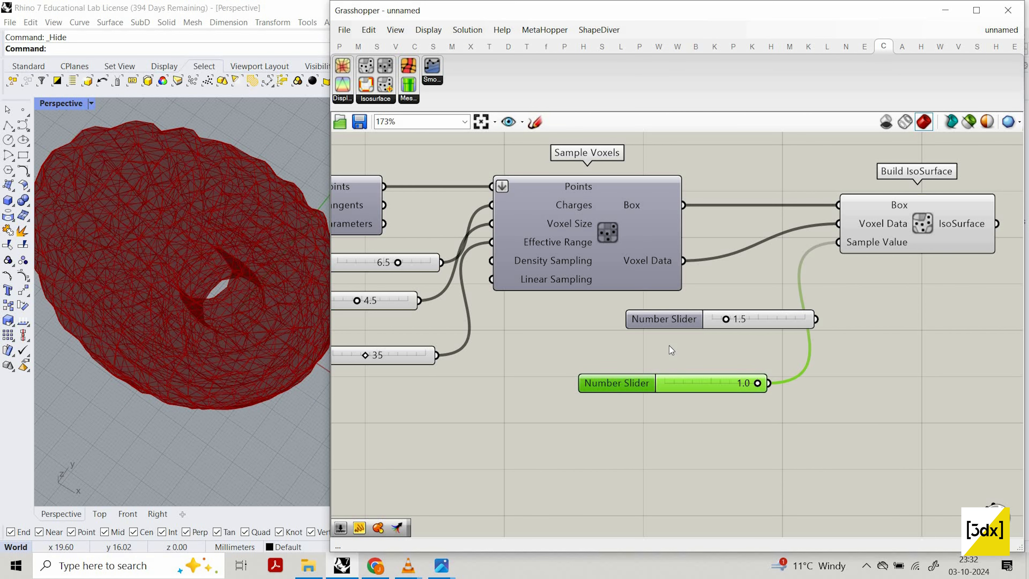
Step: Add a 2.5 number slider, connect it to Build IsoSurface's Sample Value and set it to 3.7
double_click(682, 365)
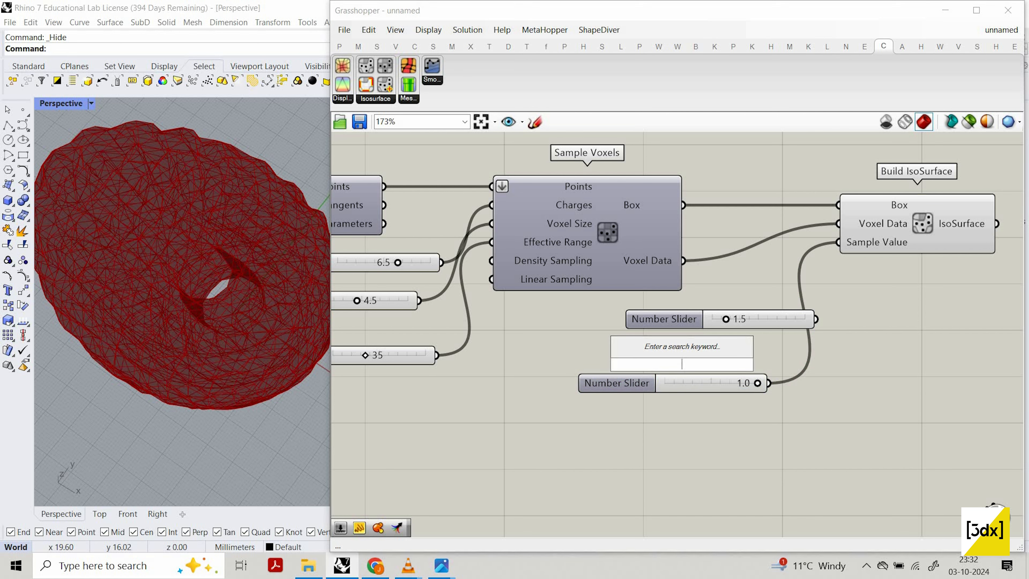
type("2.5")
key("Return")
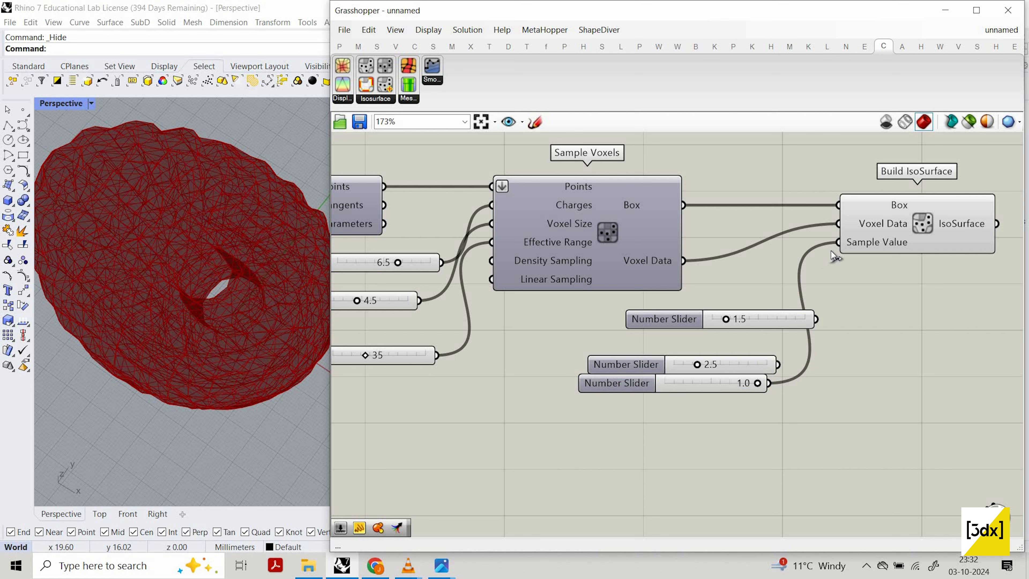
left_click_drag(832, 251, 709, 360)
Step: Check the chair mesh from the side and set the connected Sample Value slider to 6.6
left_click(309, 138)
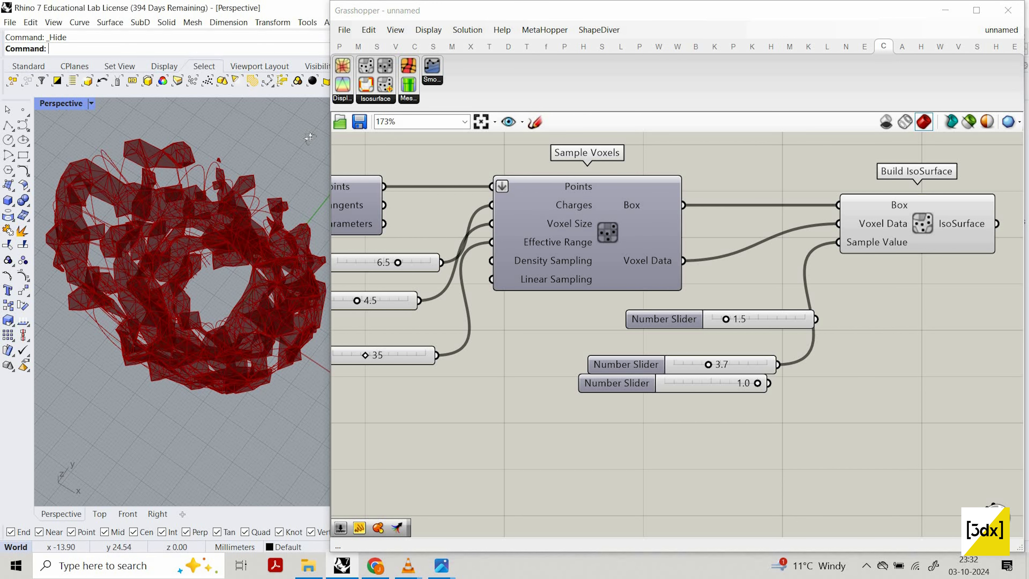
right_click_drag(309, 138, 267, 251)
scroll(718, 363, "up", 2)
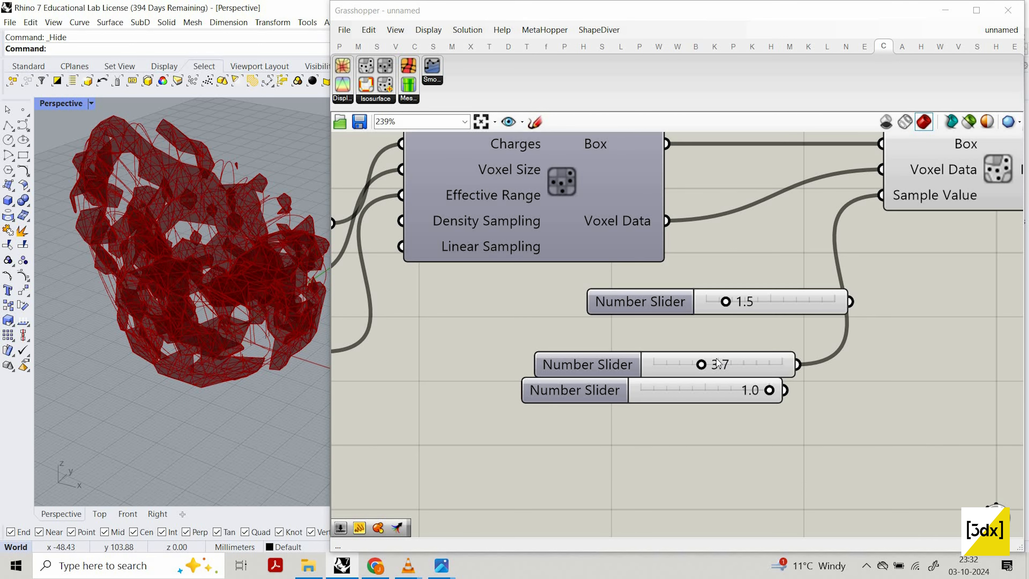
left_click_drag(703, 365, 764, 356)
scroll(515, 299, "down", 3)
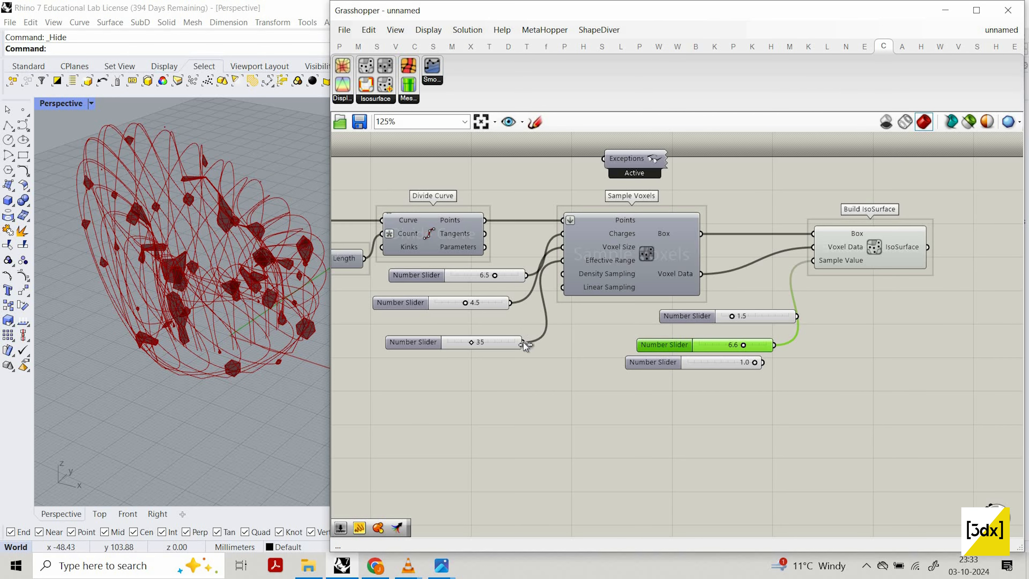
Step: Set the Voxel Size slider to 4.4 and try a higher value on the Charges slider
scroll(507, 345, "up", 4)
mouse_move(462, 351)
left_mouse_down()
mouse_move(446, 346)
mouse_move(460, 341)
left_mouse_up()
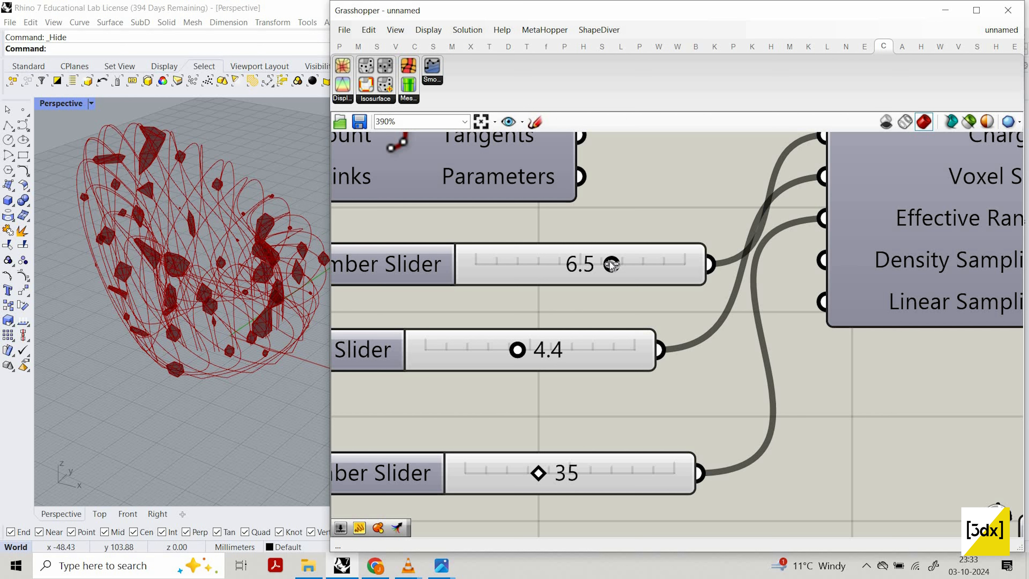
left_click_drag(612, 264, 633, 265)
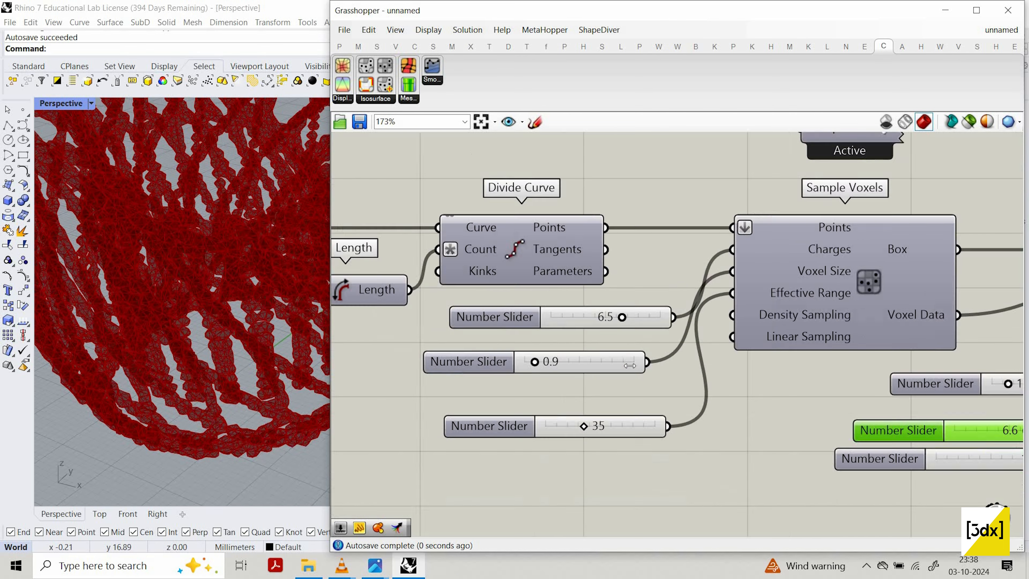
Step: Examine the Sample Voxels slider settings and the detail of the resulting chair mesh
scroll(651, 351, "up", 5)
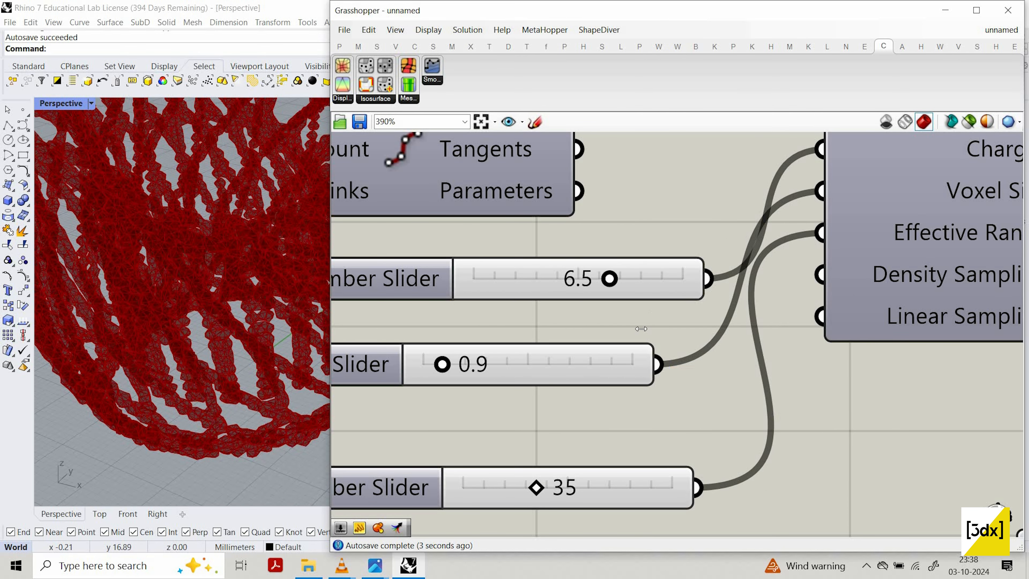
scroll(639, 327, "down", 3)
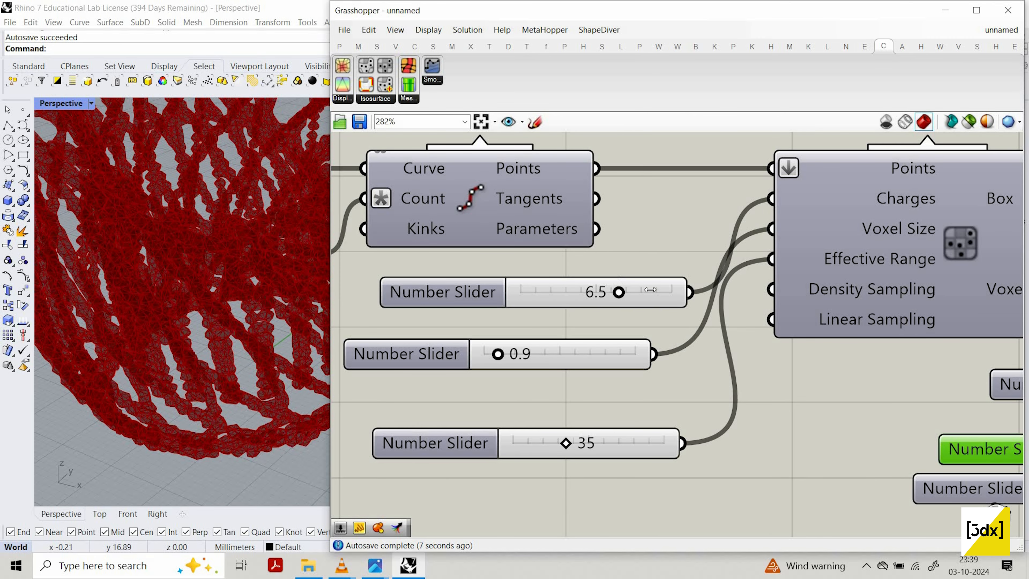
scroll(653, 298, "down", 1)
scroll(232, 306, "down", 6)
scroll(239, 321, "up", 5)
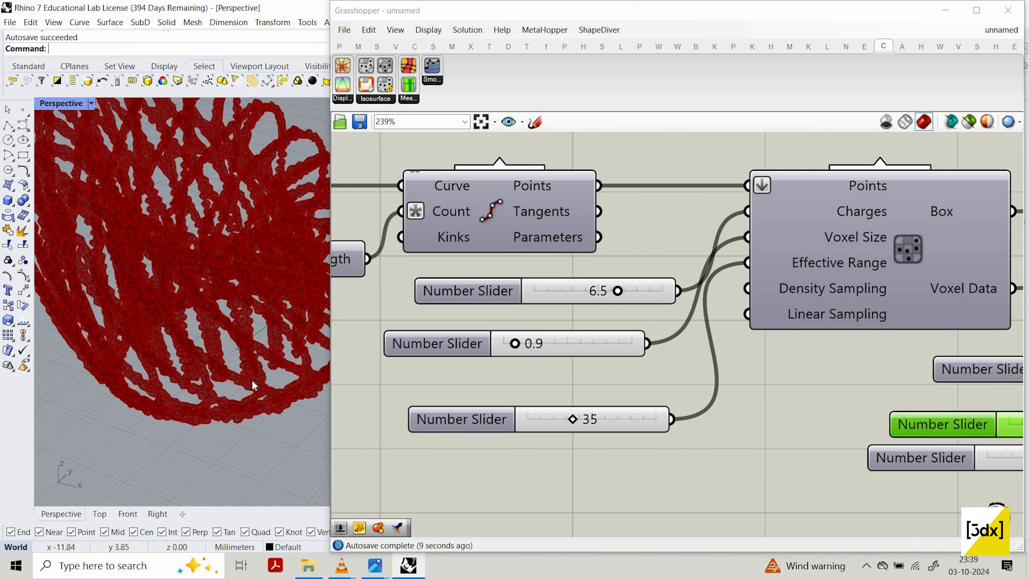
Step: Examine the chair mesh facets up close alongside the Divide Curve and Sample Voxels slider settings
right_click_drag(251, 380, 250, 359)
scroll(162, 359, "up", 5)
right_click_drag(162, 359, 126, 331)
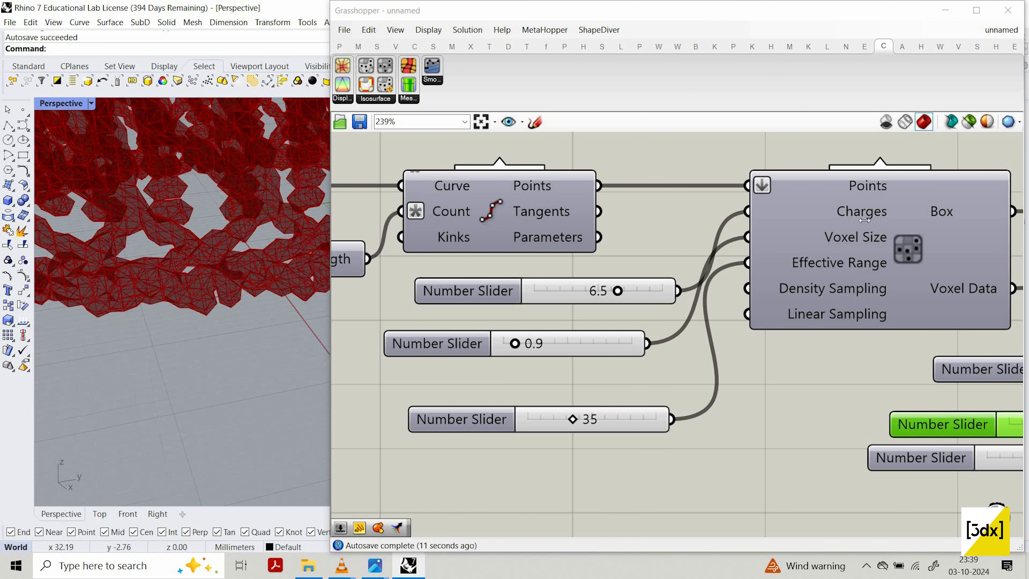
scroll(698, 264, "down", 3)
scroll(805, 176, "up", 2)
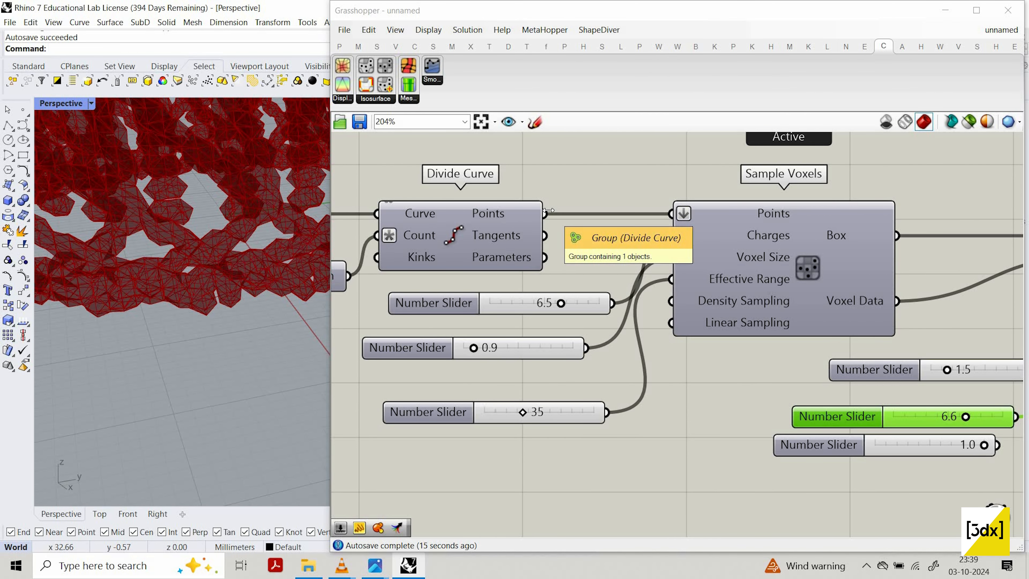
scroll(599, 213, "down", 3)
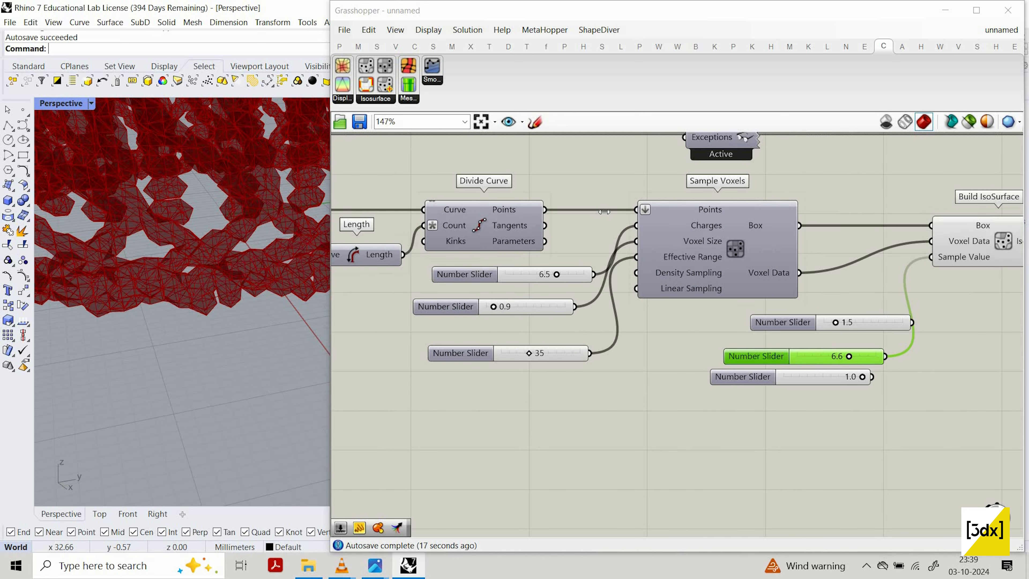
scroll(641, 290, "down", 2)
scroll(649, 281, "up", 2)
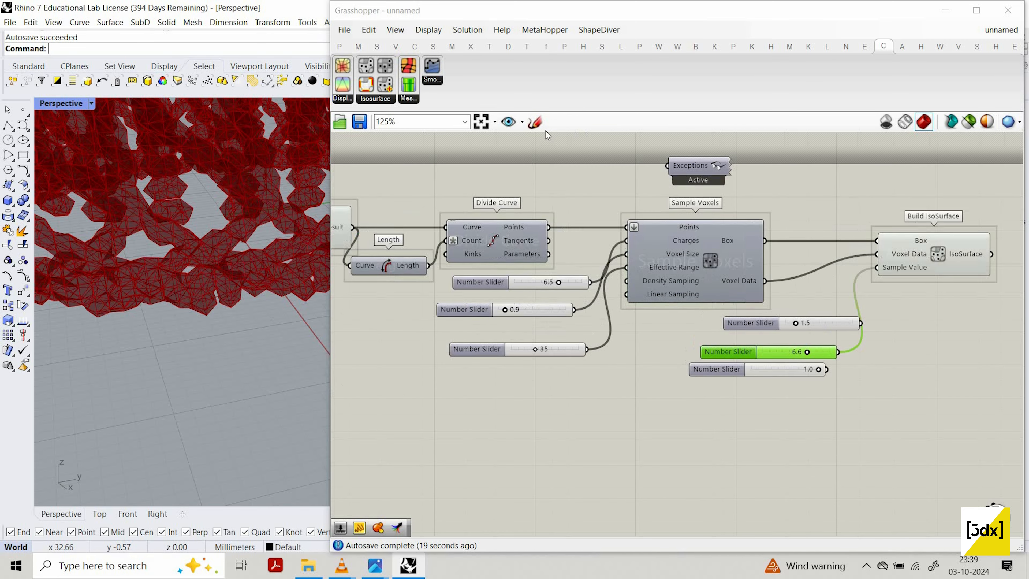
Step: Sketch a row of overlapping voxel squares on the canvas below the sliders, and discard the sketch
left_click(537, 126)
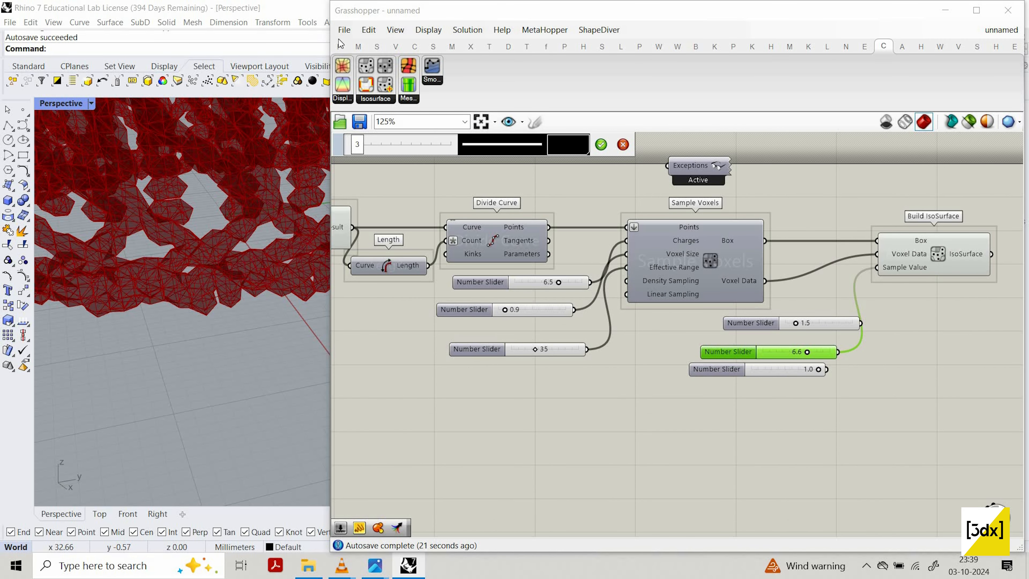
mouse_move(577, 408)
left_mouse_down()
mouse_move(571, 458)
mouse_move(629, 406)
mouse_move(621, 457)
left_mouse_up()
left_click_drag(578, 461, 619, 461)
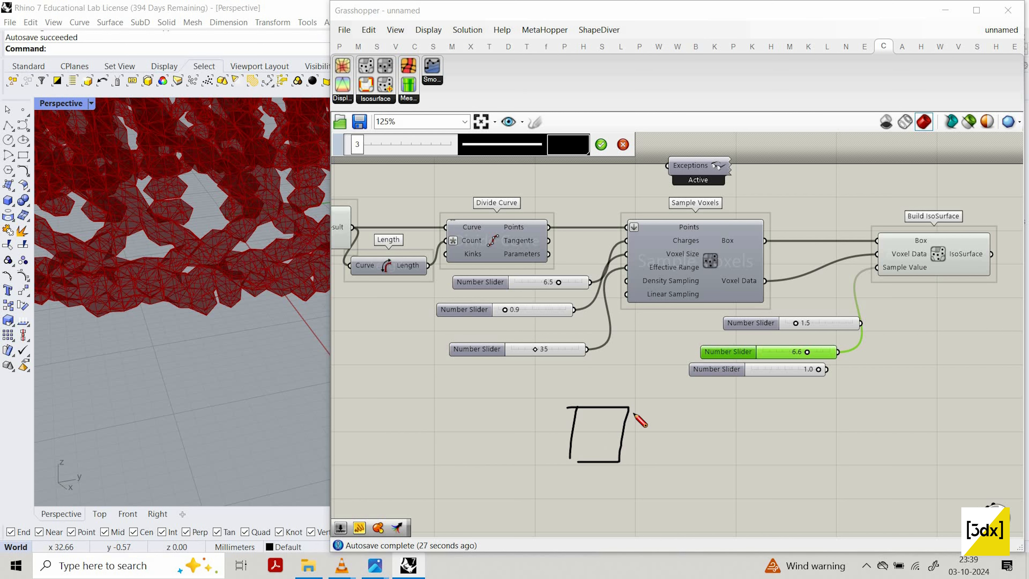
mouse_move(624, 396)
left_mouse_down()
mouse_move(618, 442)
mouse_move(668, 438)
mouse_move(609, 447)
left_mouse_up()
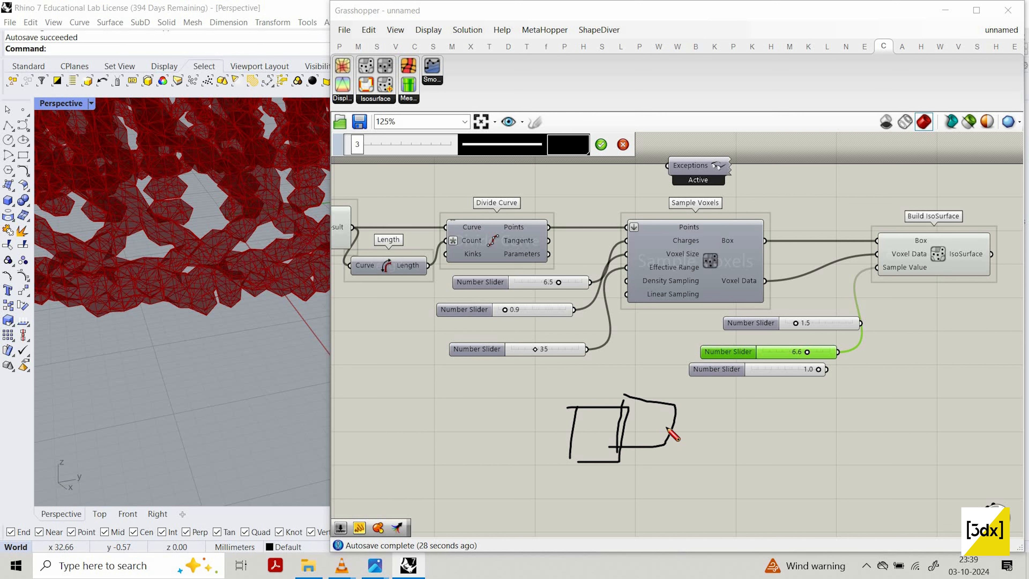
mouse_move(671, 392)
left_mouse_down()
mouse_move(666, 432)
mouse_move(701, 448)
mouse_move(672, 450)
left_mouse_up()
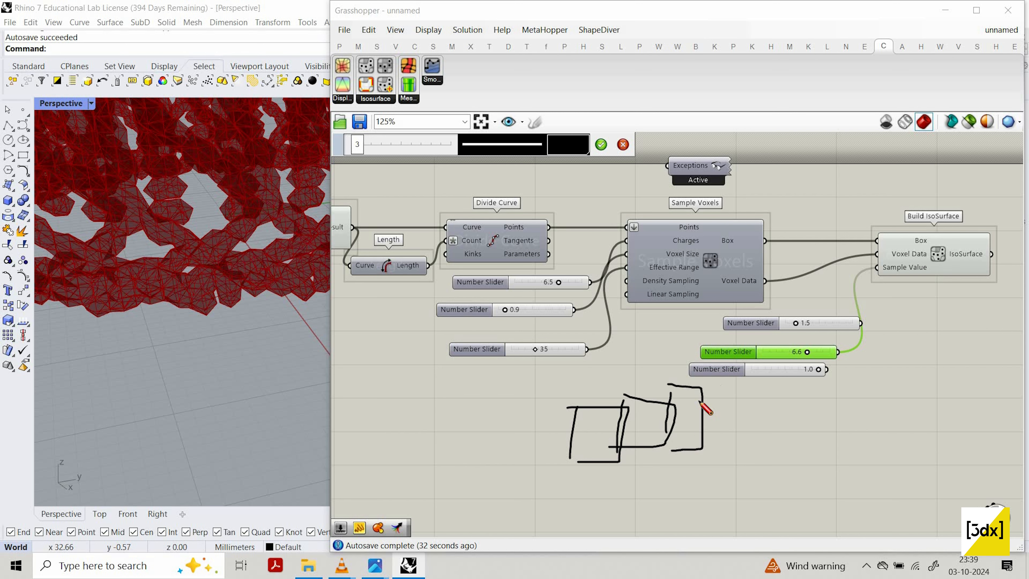
mouse_move(704, 381)
left_mouse_down()
mouse_move(692, 434)
mouse_move(703, 428)
mouse_move(667, 418)
mouse_move(722, 451)
mouse_move(749, 444)
left_mouse_up()
scroll(914, 195, "up", 5)
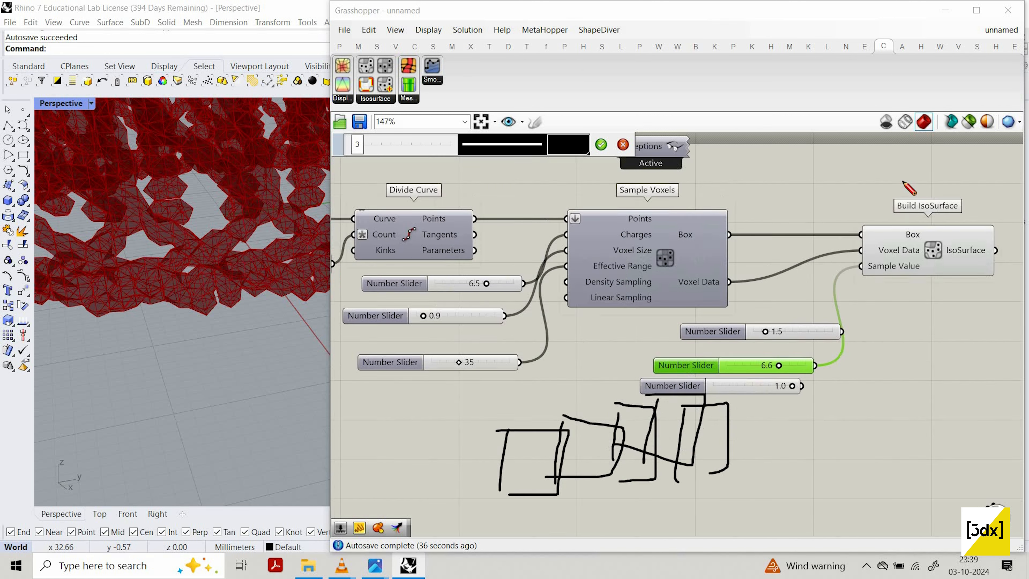
scroll(660, 390, "down", 5)
scroll(459, 361, "up", 5)
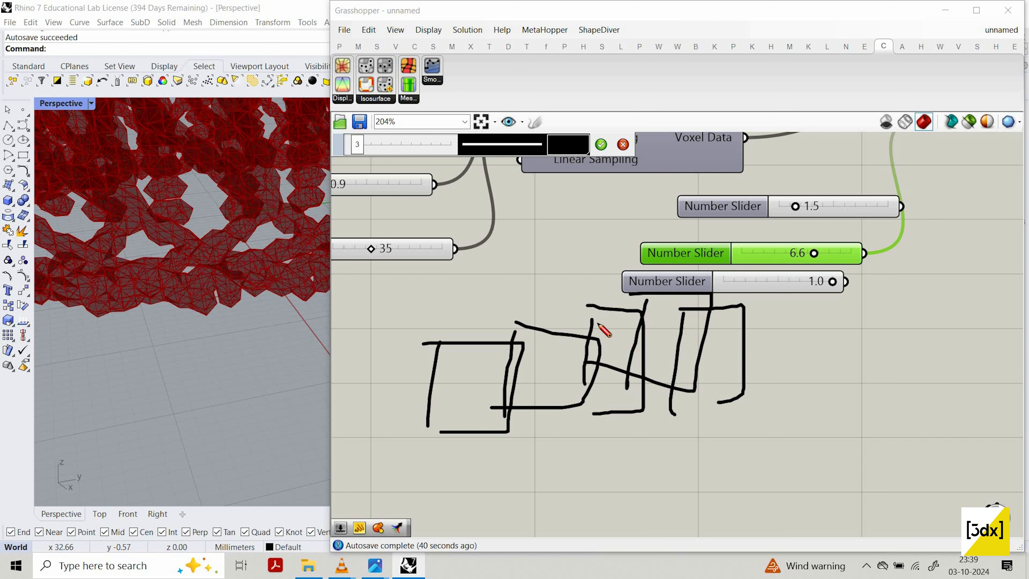
scroll(851, 255, "down", 3)
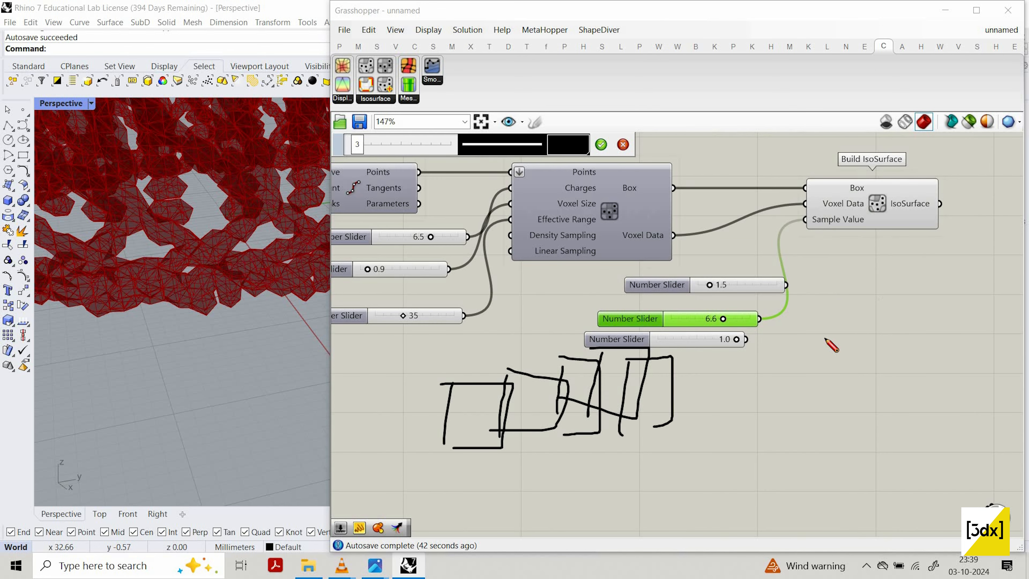
key("Escape")
right_click_drag(784, 295, 812, 311)
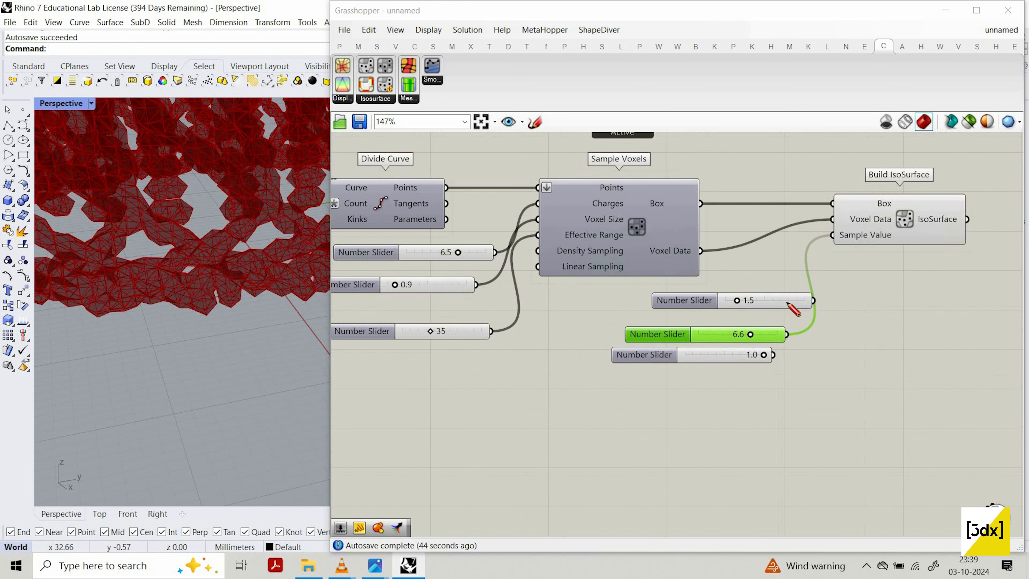
Step: Set the number slider feeding Sample Voxels' Charges input to 4.5
scroll(657, 312, "down", 2)
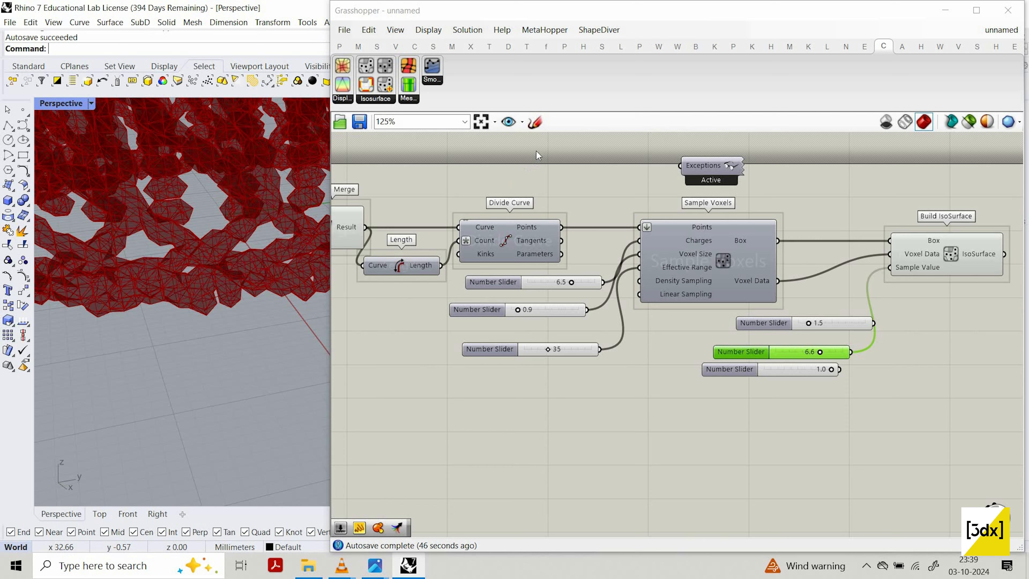
scroll(556, 248, "up", 4)
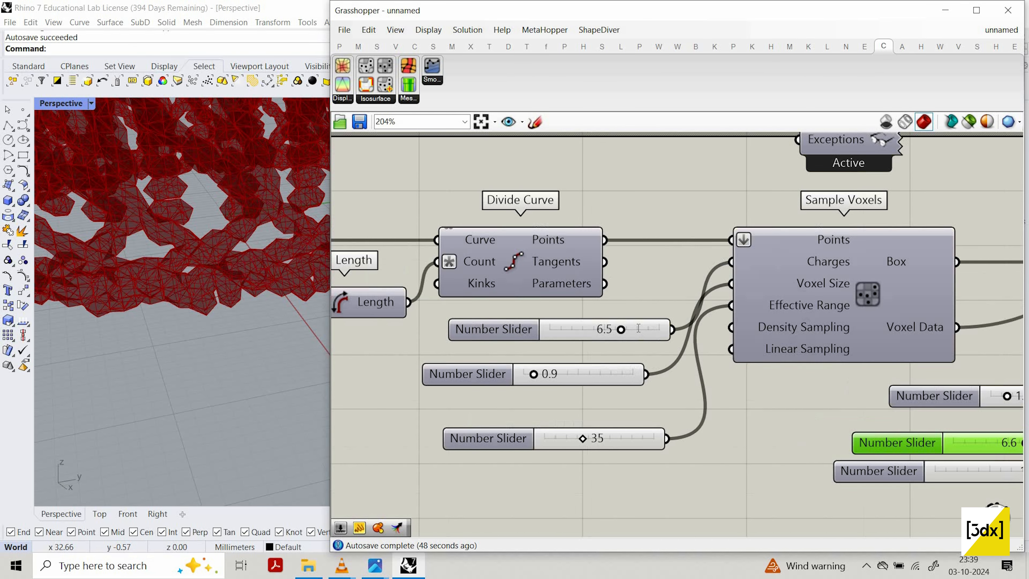
double_click(638, 327)
type("4.5")
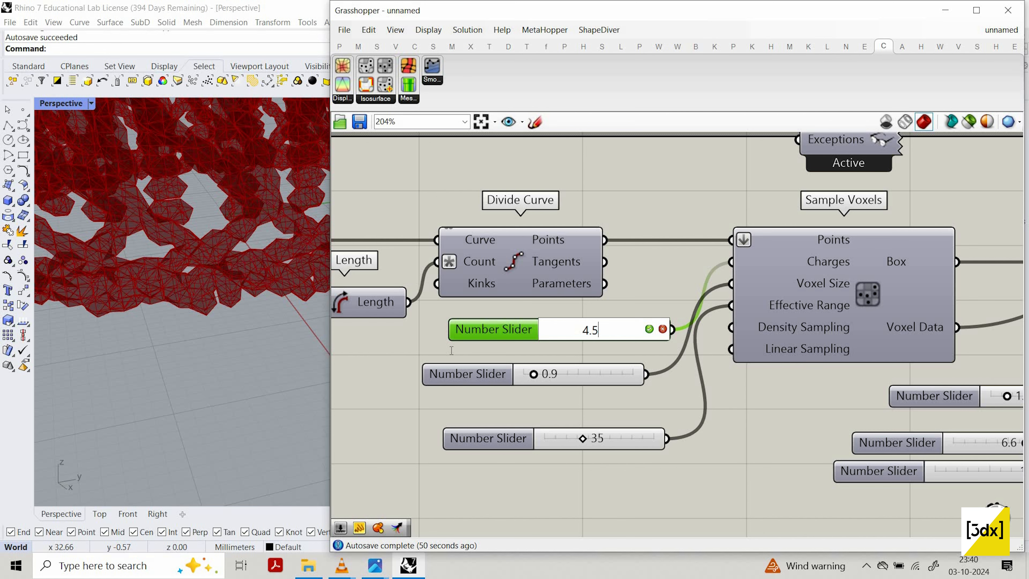
left_click(204, 575)
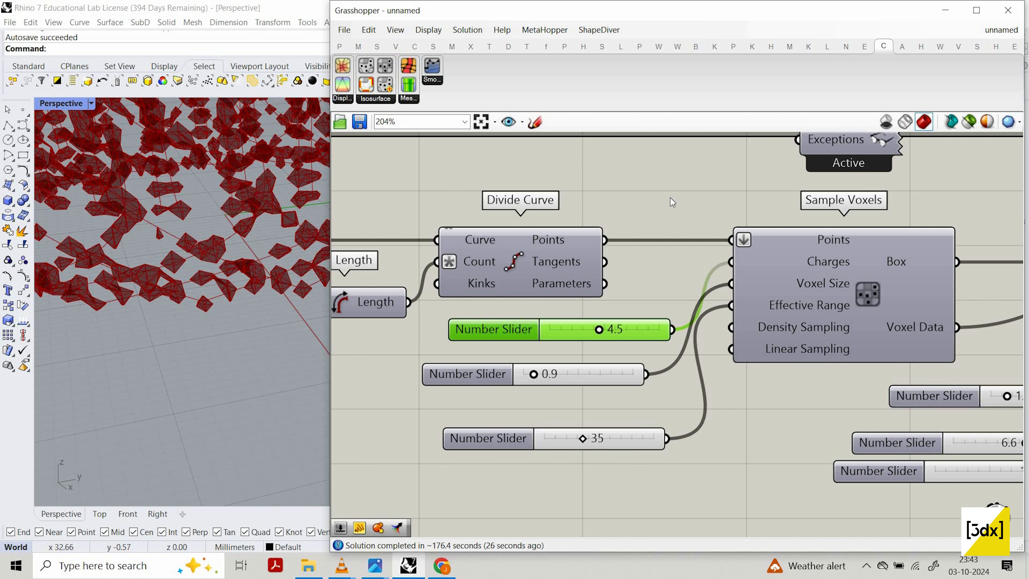
Step: Lock the solver and set the slider feeding Sample Voxels' Voxel Size input to 1.5
middle_click(661, 198)
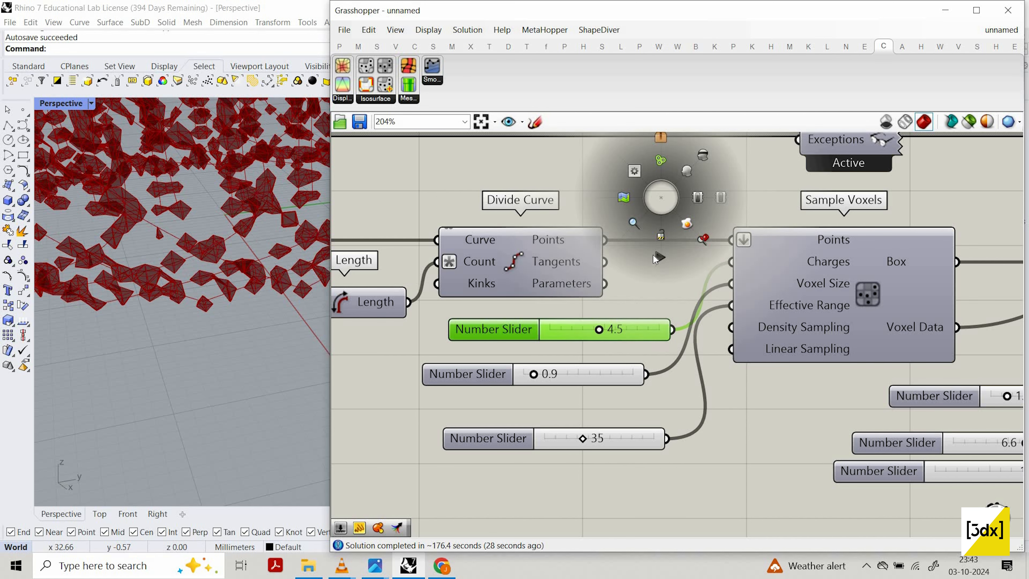
left_click(661, 236)
scroll(572, 383, "down", 1)
scroll(573, 379, "up", 1)
left_click(574, 377)
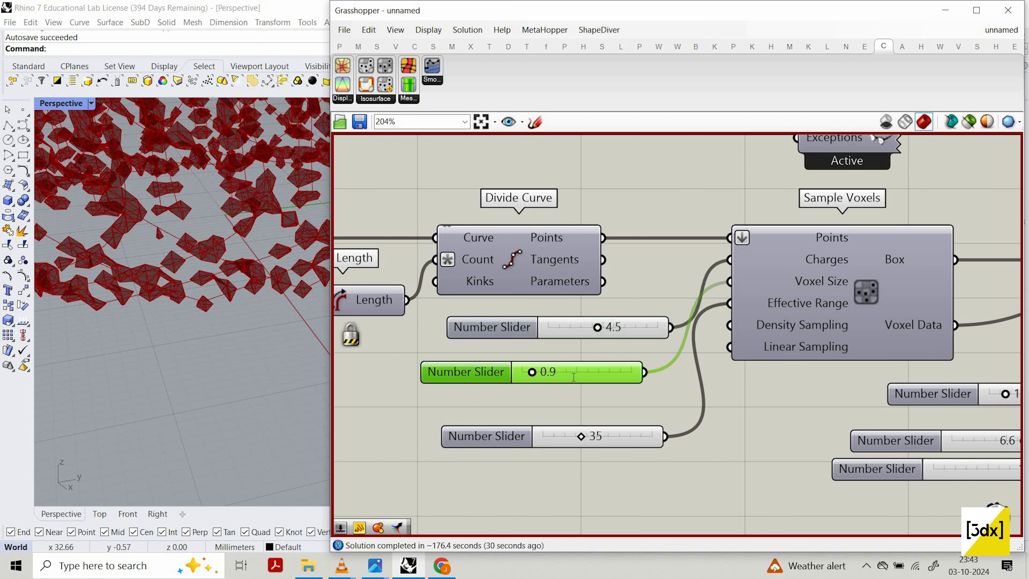
double_click(573, 377)
type("1.5")
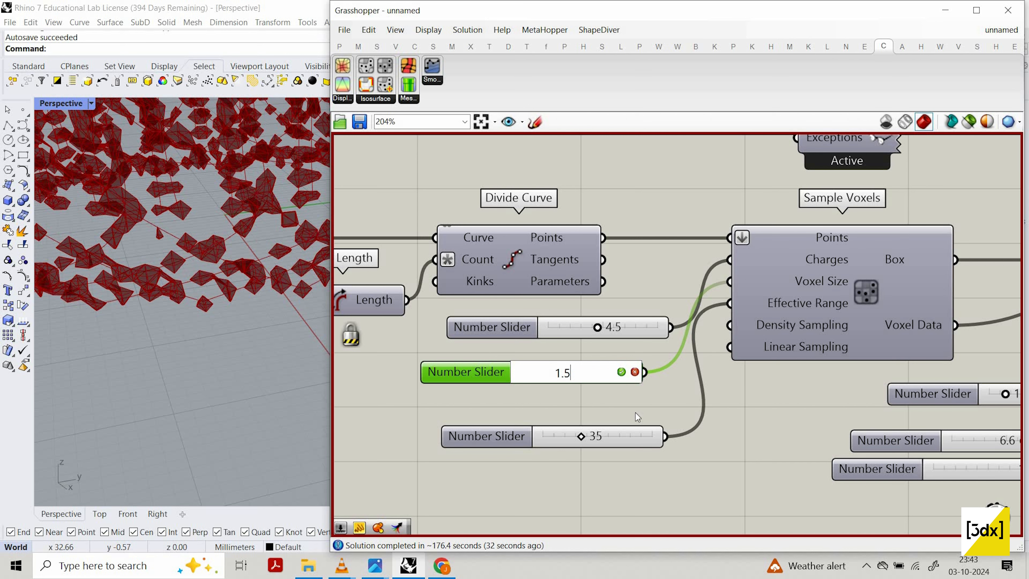
double_click(619, 431)
double_click(590, 369)
type("1.5")
key("Return")
Step: Set the slider feeding Sample Voxels' Effective Range input to 15
double_click(591, 437)
type("15")
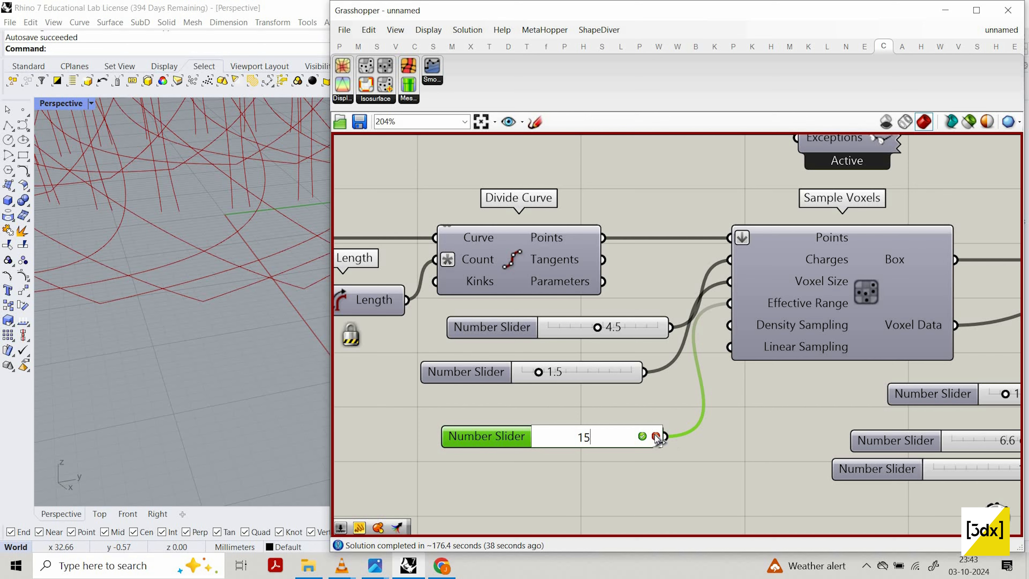
key("Return")
Step: Connect the spare 1.5 number slider to Build IsoSurface's Sample Value in place of the 6.6 slider
scroll(727, 397, "down", 4)
scroll(843, 395, "up", 4)
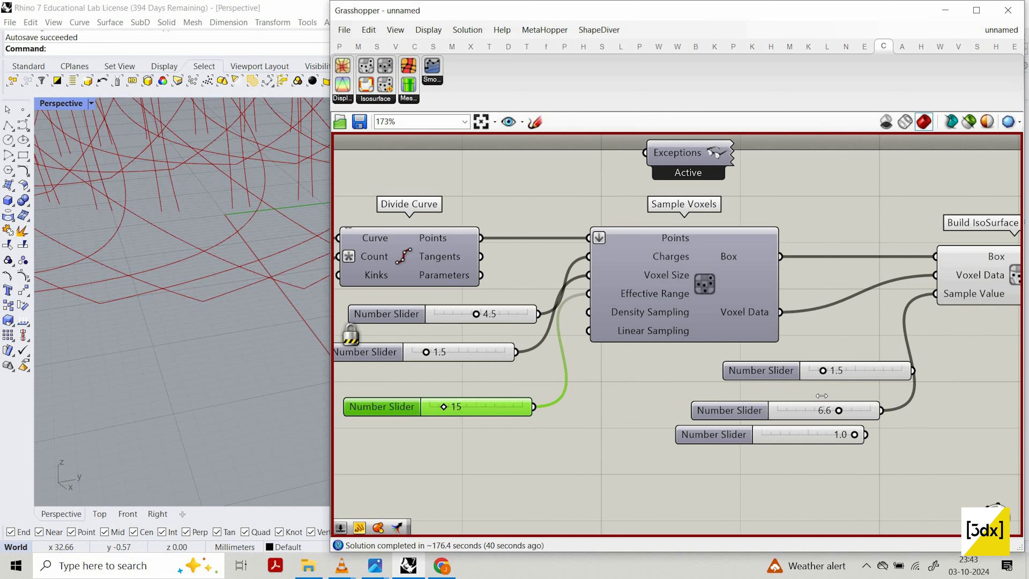
scroll(789, 335, "up", 1)
left_click_drag(874, 342, 912, 229)
scroll(849, 459, "down", 2)
scroll(844, 433, "up", 1)
Step: Move the two unconnected sliders, 6.6 and 1.0, together further down the canvas, away from the 1.5 slider
left_click_drag(844, 433, 788, 375)
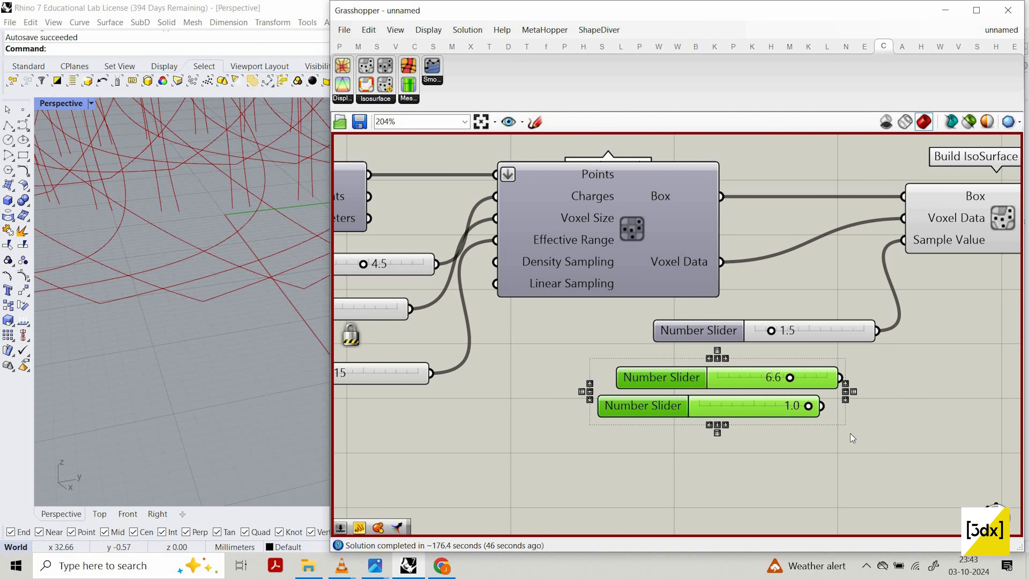
scroll(725, 462, "down", 2)
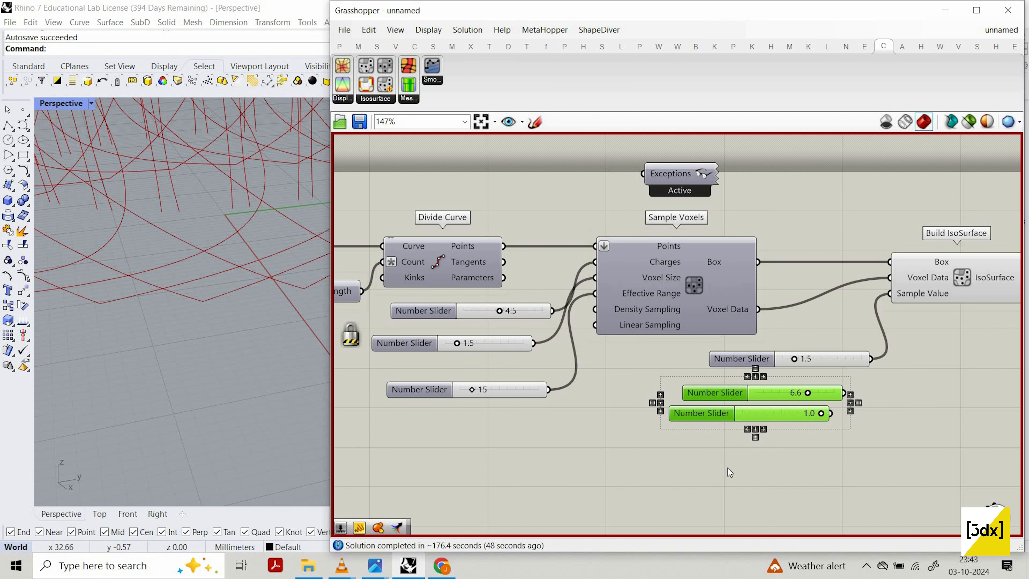
left_click_drag(704, 393, 711, 467)
Step: Align the Charges, Voxel Size and Effective Range sliders in one column and space them evenly below Divide Curve
scroll(672, 391, "down", 1)
right_click_drag(541, 365, 657, 364)
scroll(654, 363, "up", 4)
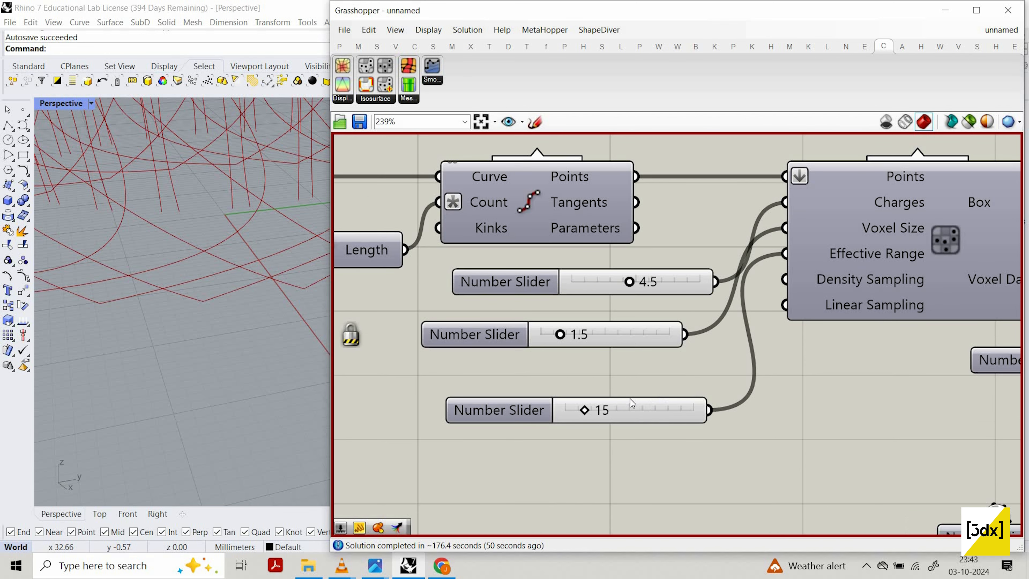
left_click_drag(683, 475, 648, 265)
left_click(721, 379)
scroll(707, 418, "down", 4)
left_click(695, 358)
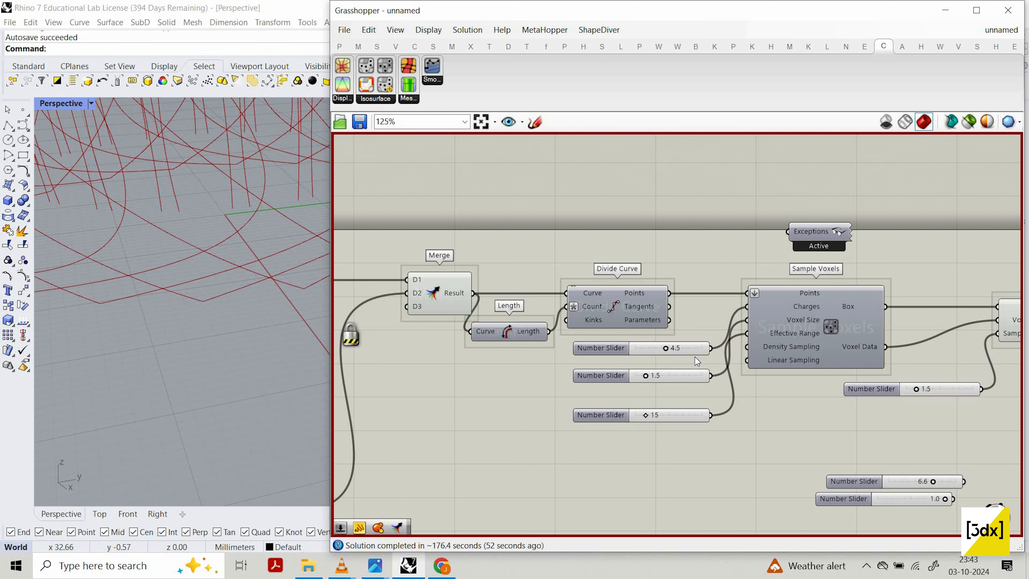
scroll(696, 397, "up", 4)
left_click_drag(702, 363, 702, 394)
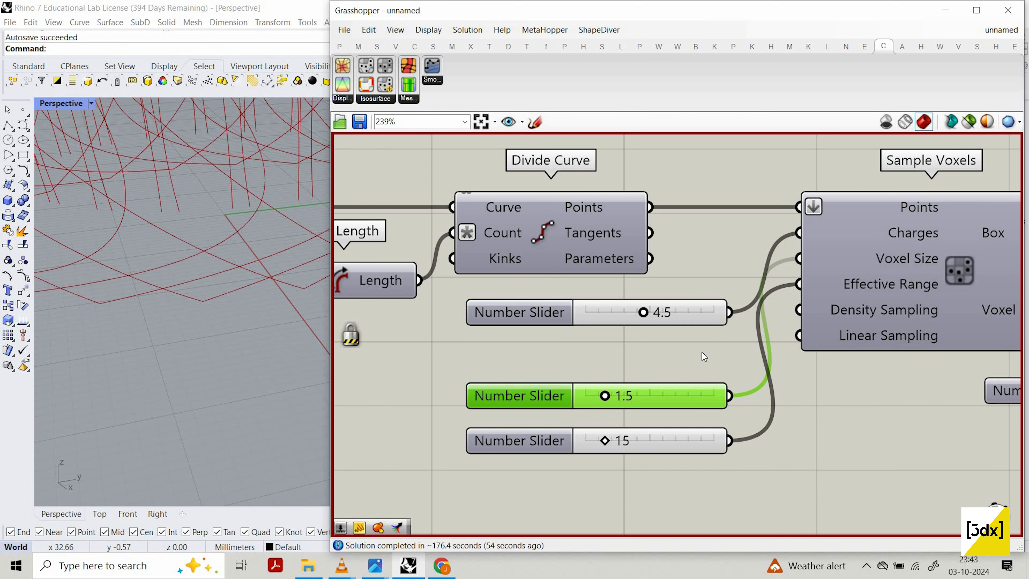
left_click_drag(689, 318, 703, 351)
left_click(663, 330)
scroll(664, 332, "down", 4)
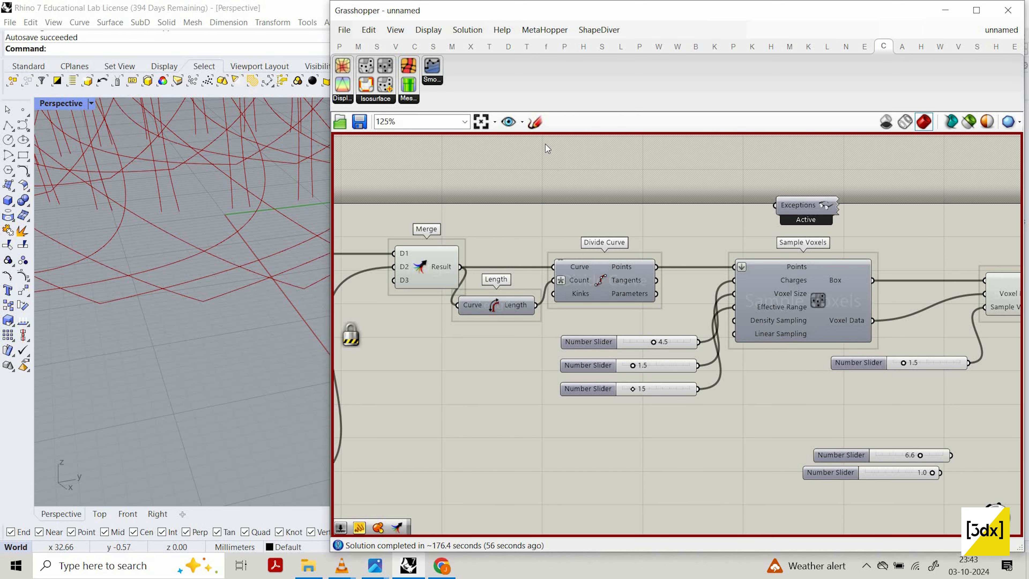
Step: Sketch a small voxel square and a looping curve on the canvas below the aligned sliders, and discard the drawing
left_click(536, 121)
scroll(636, 421, "up", 3)
mouse_move(643, 419)
left_mouse_down()
mouse_move(633, 454)
mouse_move(653, 456)
left_mouse_up()
left_click_drag(658, 411, 665, 467)
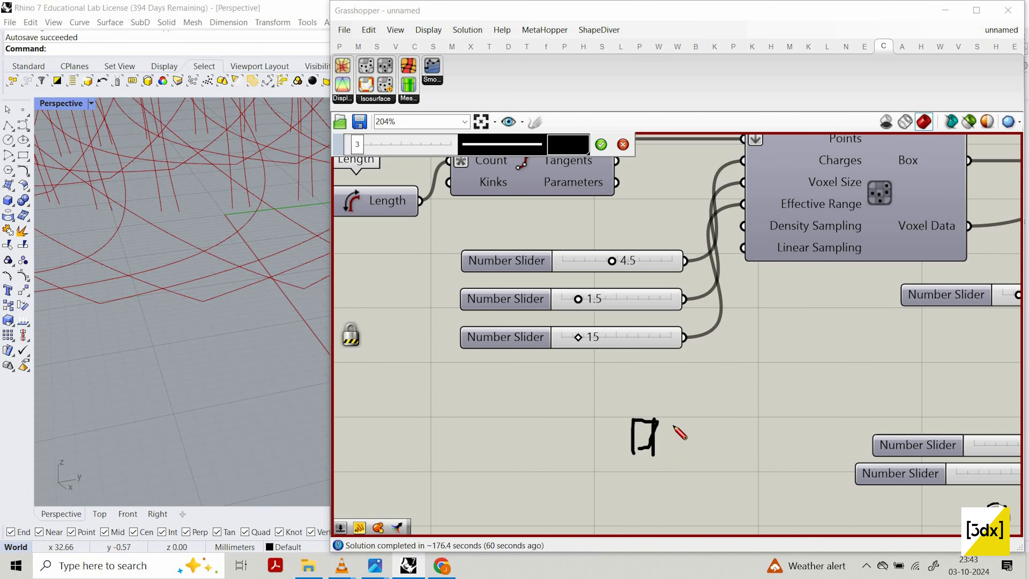
scroll(588, 349, "down", 5)
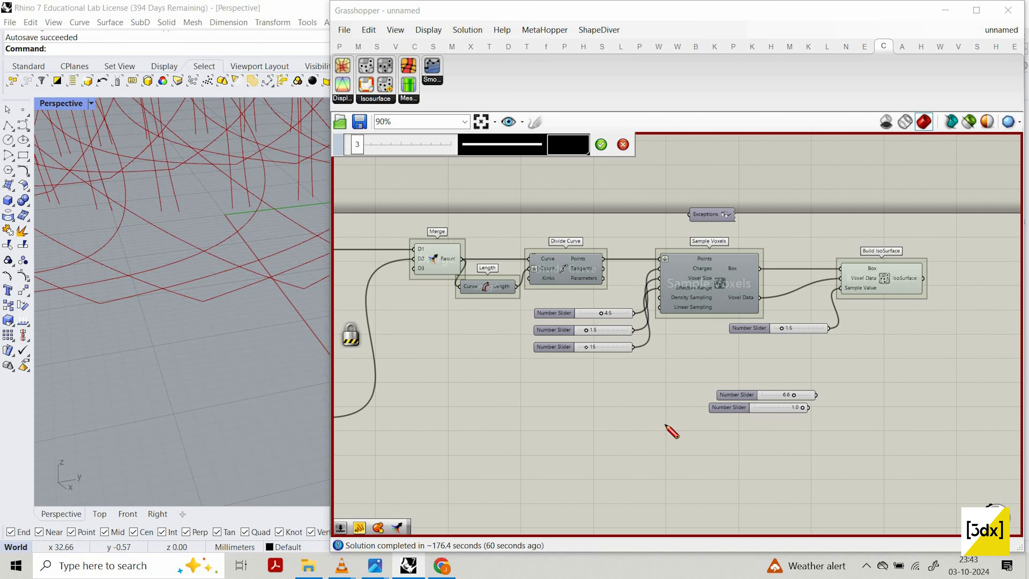
scroll(671, 430, "down", 4)
scroll(653, 470, "up", 6)
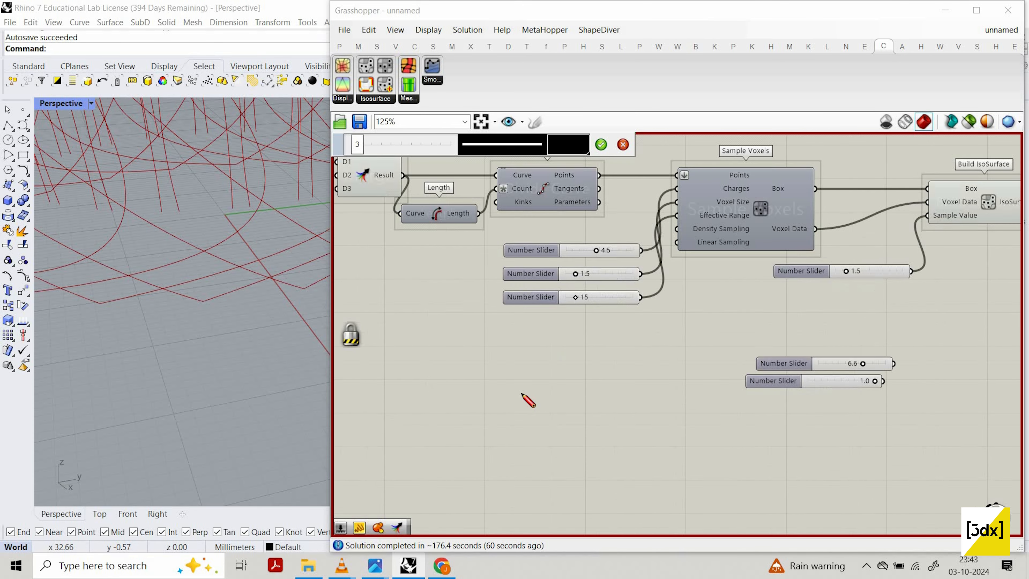
mouse_move(584, 469)
left_mouse_down()
mouse_move(605, 337)
mouse_move(740, 328)
mouse_move(690, 307)
mouse_move(638, 382)
mouse_move(618, 386)
mouse_move(592, 364)
left_mouse_up()
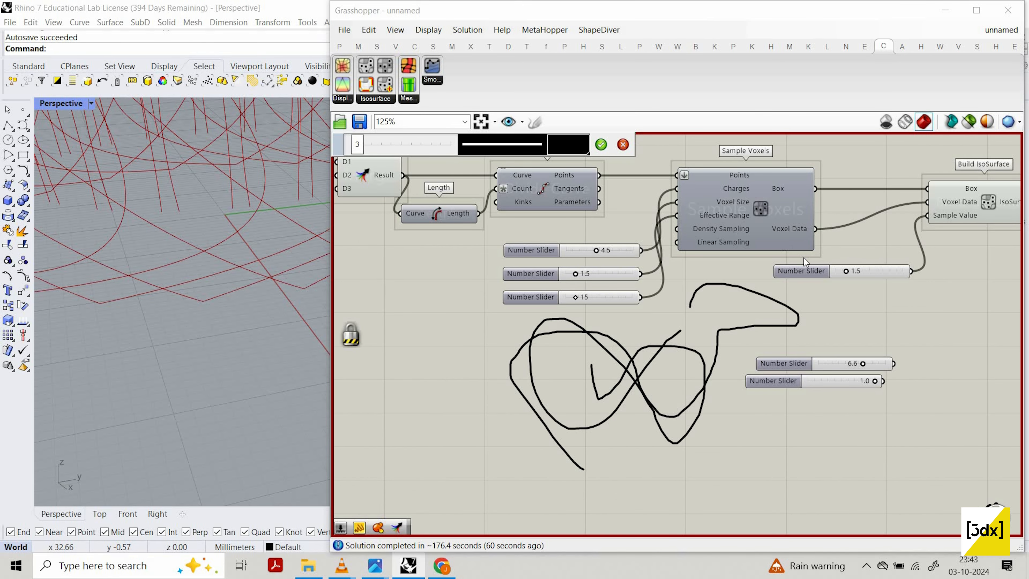
key("Escape")
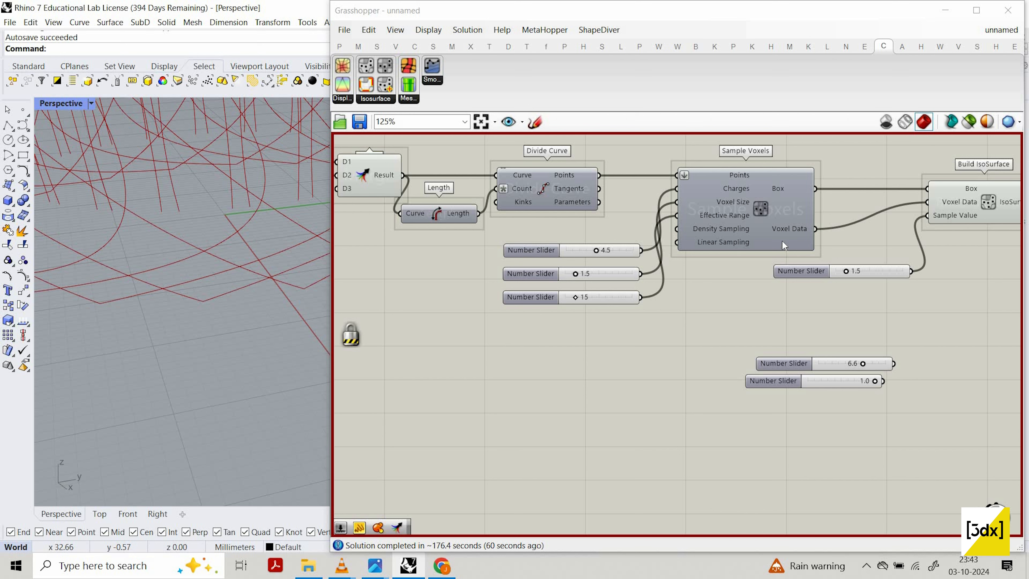
Step: Recompute the locked definition to rebuild the isosurface mesh with the updated slider values
mouse_move(783, 237)
mouse_move(764, 207)
key("space")
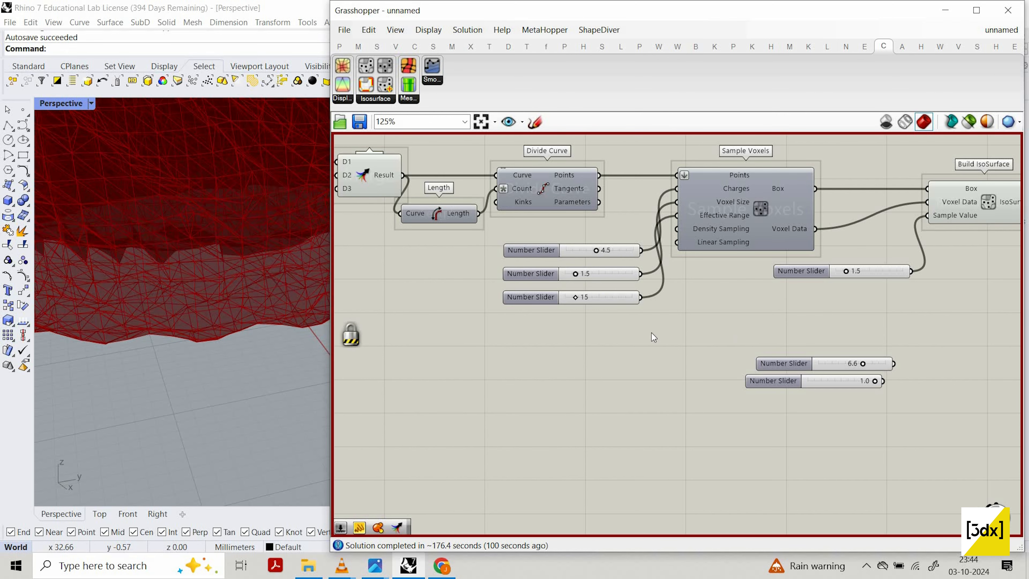
Step: Inspect the rebuilt chair mesh from several angles and distances for its thickness and openings
right_click_drag(183, 295, 205, 223)
scroll(195, 284, "down", 10)
scroll(206, 245, "up", 8)
scroll(206, 242, "down", 8)
scroll(204, 215, "up", 8)
scroll(191, 168, "down", 6)
scroll(211, 218, "up", 6)
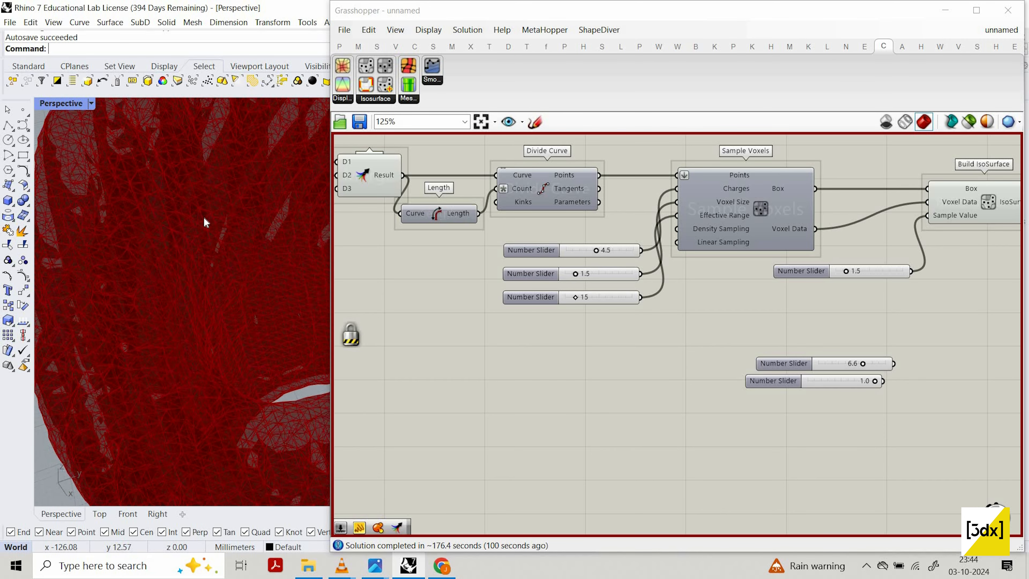
scroll(221, 195, "down", 8)
scroll(221, 195, "up", 8)
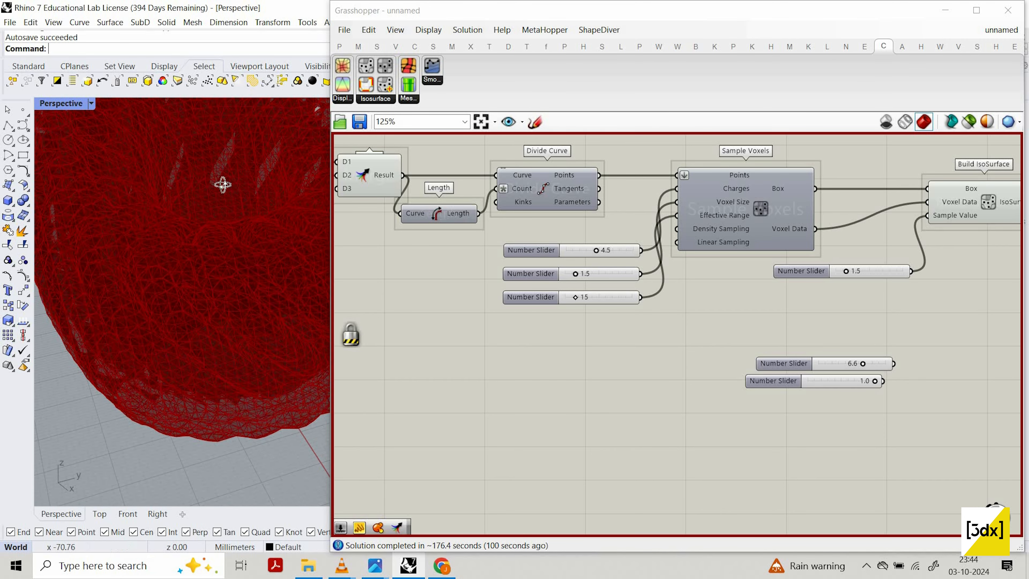
Step: Set the Charges slider of Sample Voxels to 3.5 and recompute the locked definition to check the mesh
scroll(584, 331, "up", 2)
scroll(584, 330, "down", 2)
middle_click(582, 330)
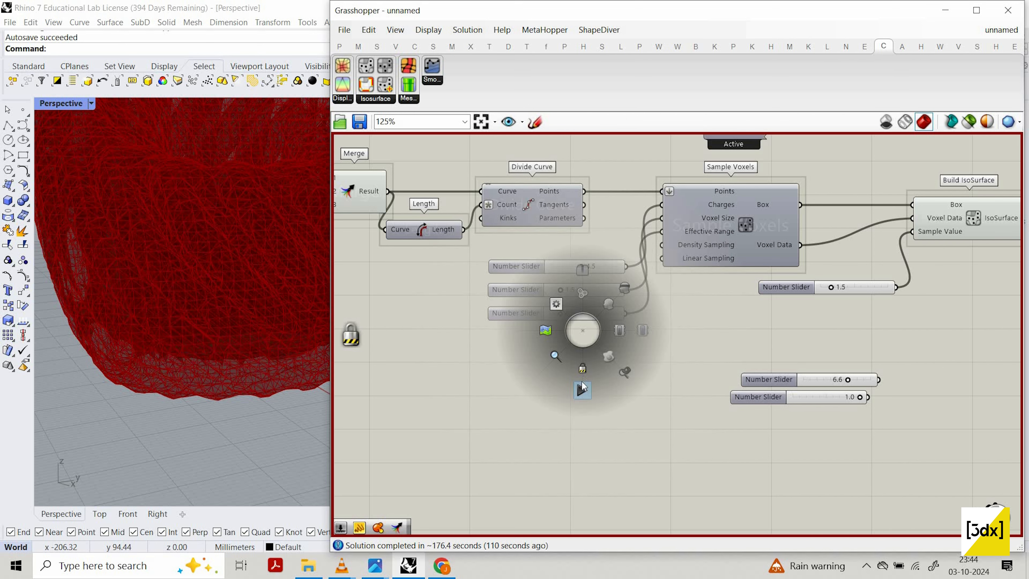
scroll(529, 274, "up", 4)
double_click(645, 304)
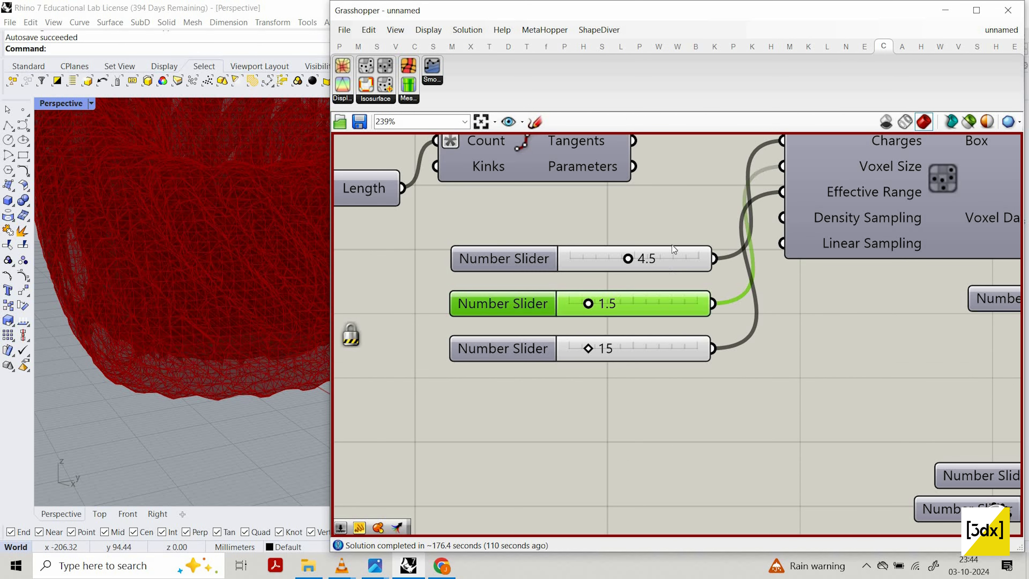
double_click(663, 254)
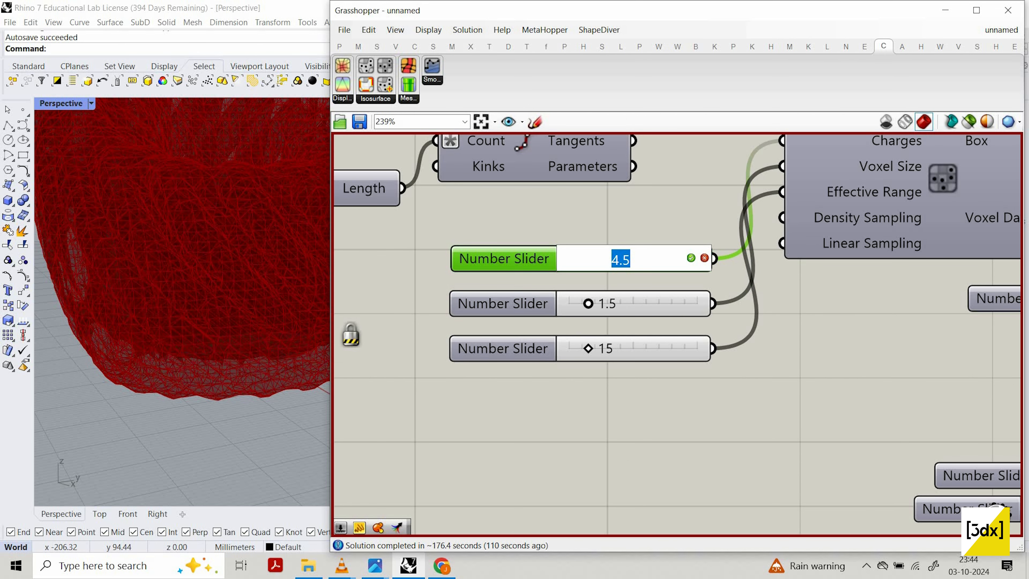
type(".5")
key("BackSpace")
key("BackSpace")
type("3")
type("5")
key("Return")
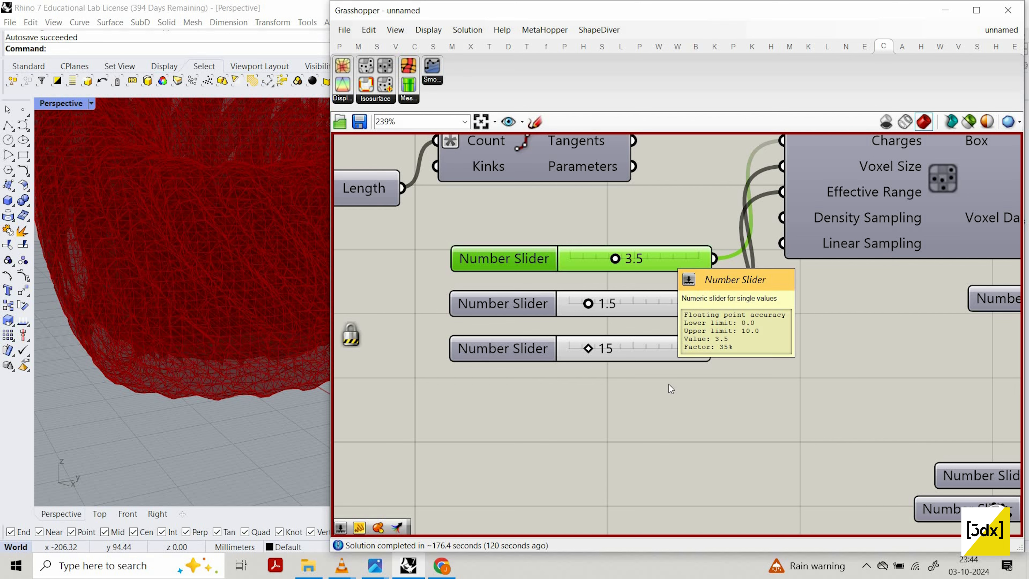
middle_click(673, 424)
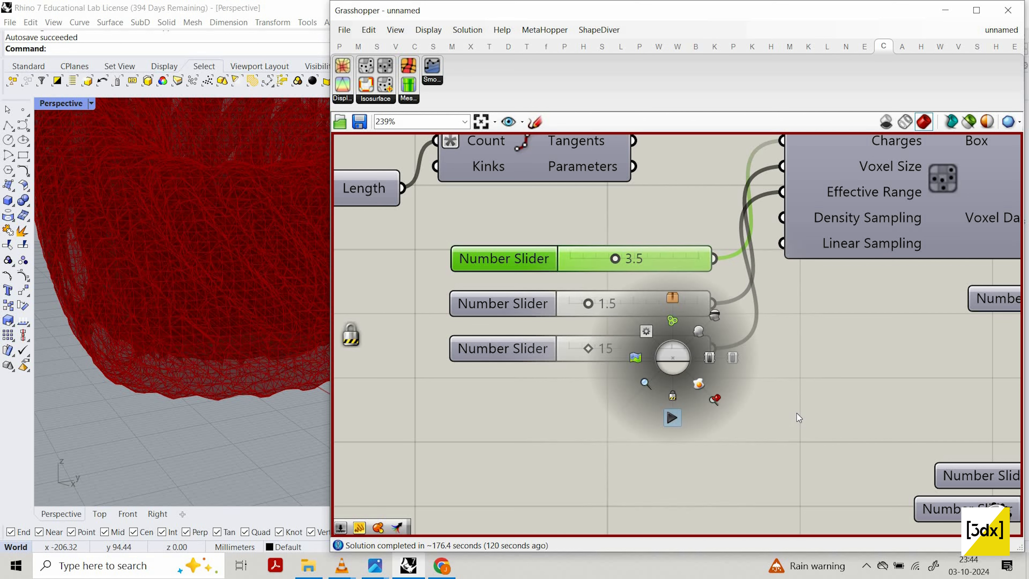
scroll(168, 283, "down", 5)
scroll(240, 219, "up", 5)
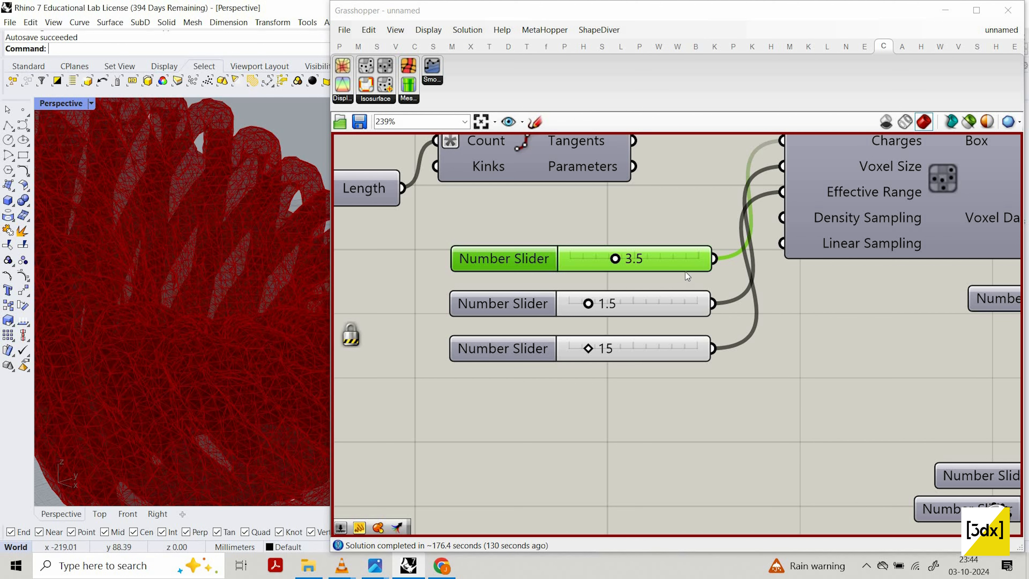
Step: Set the Charges slider to 2.0, recompute the definition and view the mesh as a whole
double_click(637, 252)
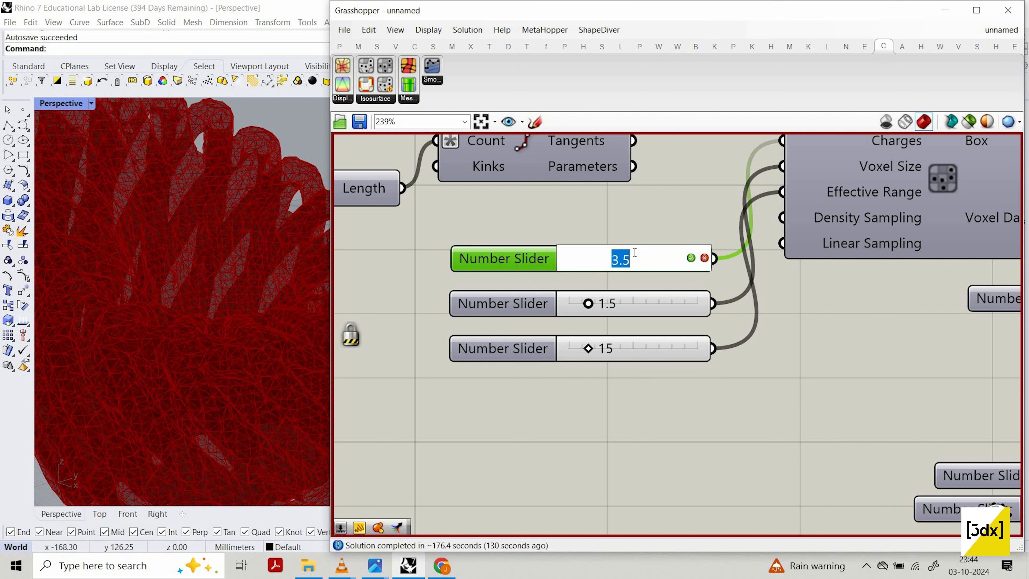
type("2")
key("Return")
middle_click(728, 433)
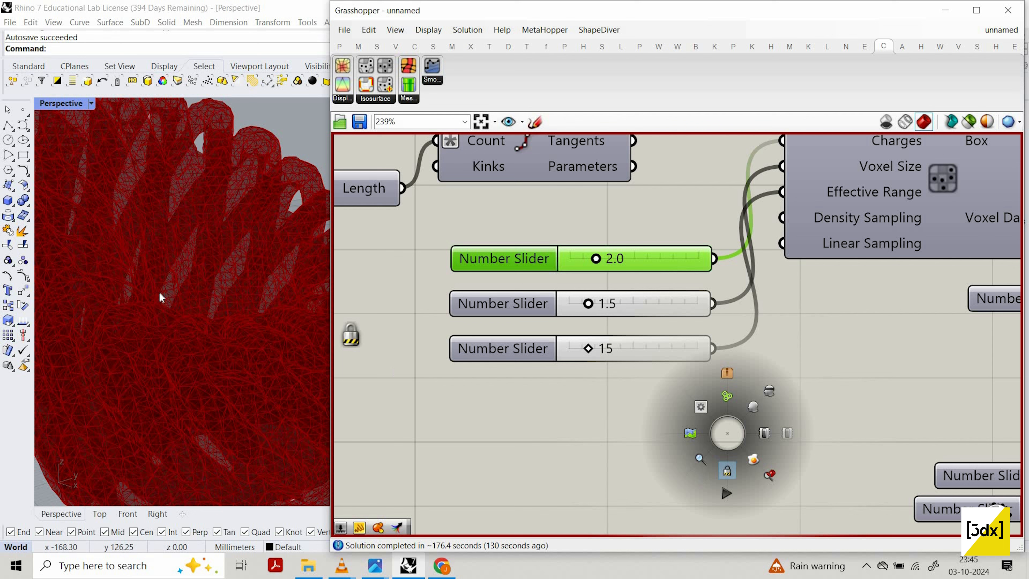
scroll(156, 279, "down", 6)
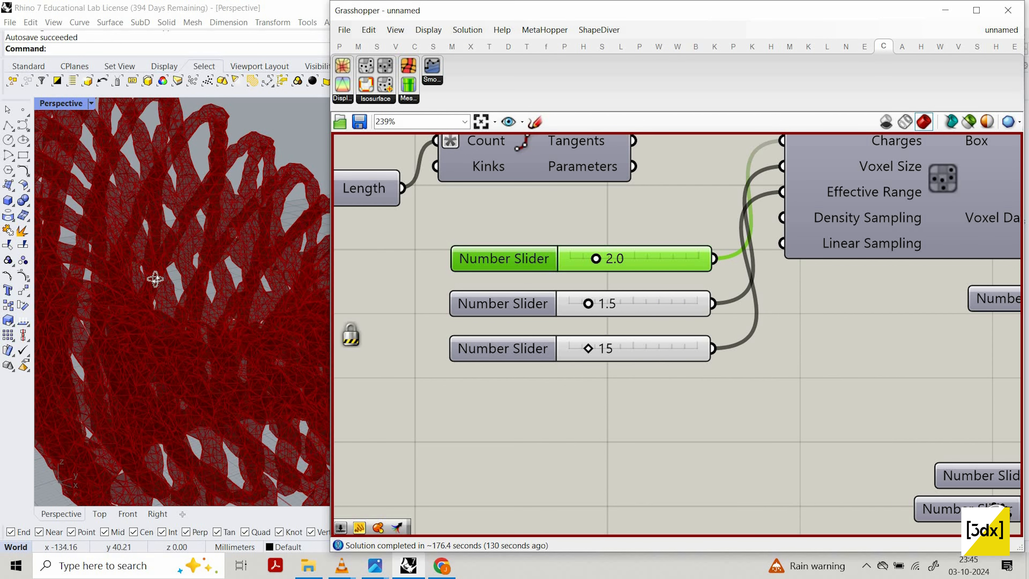
right_click_drag(156, 279, 182, 324)
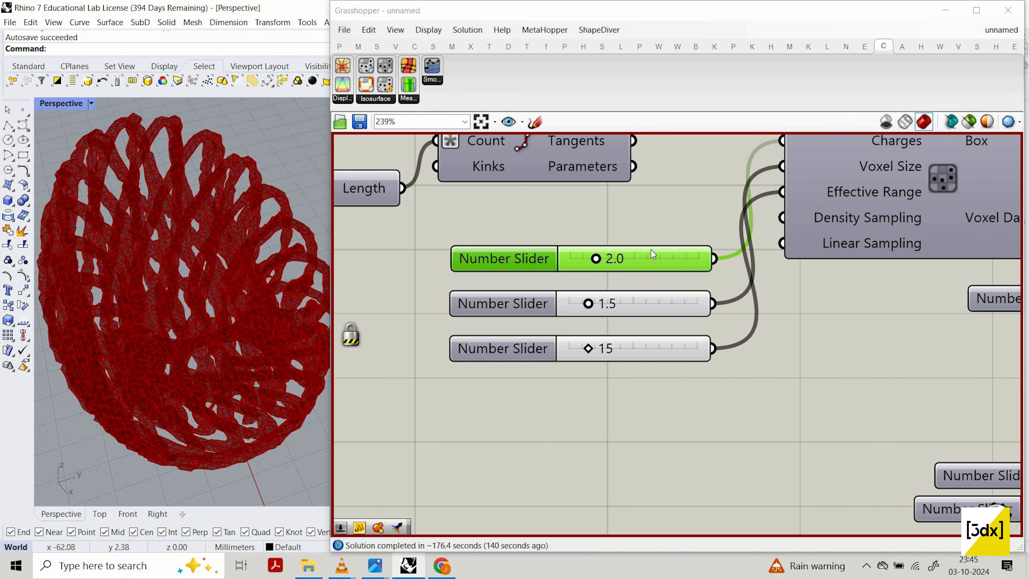
Step: Set the Charges slider to 2.5, recompute the definition and check the strand thickness from another angle
double_click(653, 254)
type("2.5")
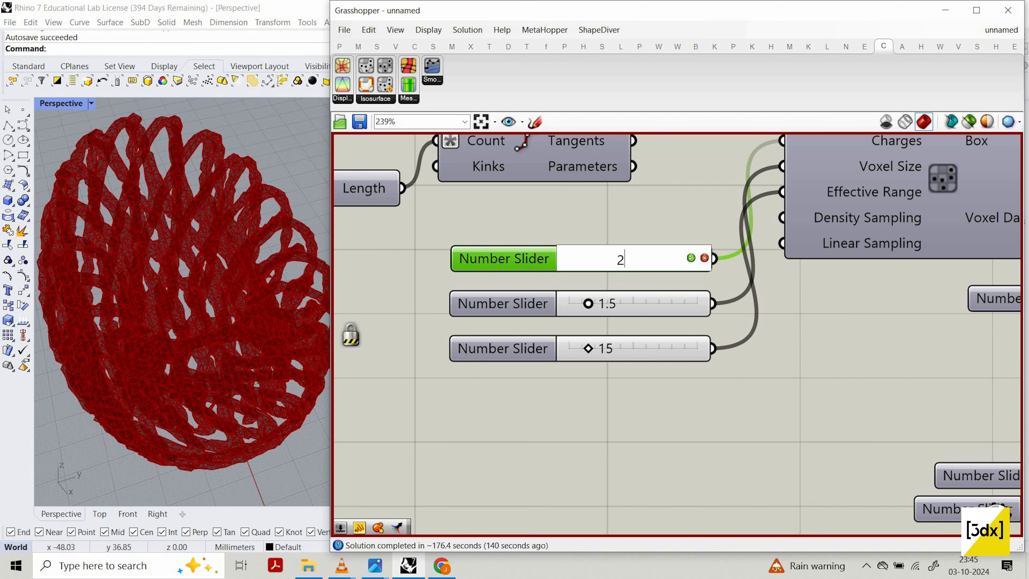
key("Return")
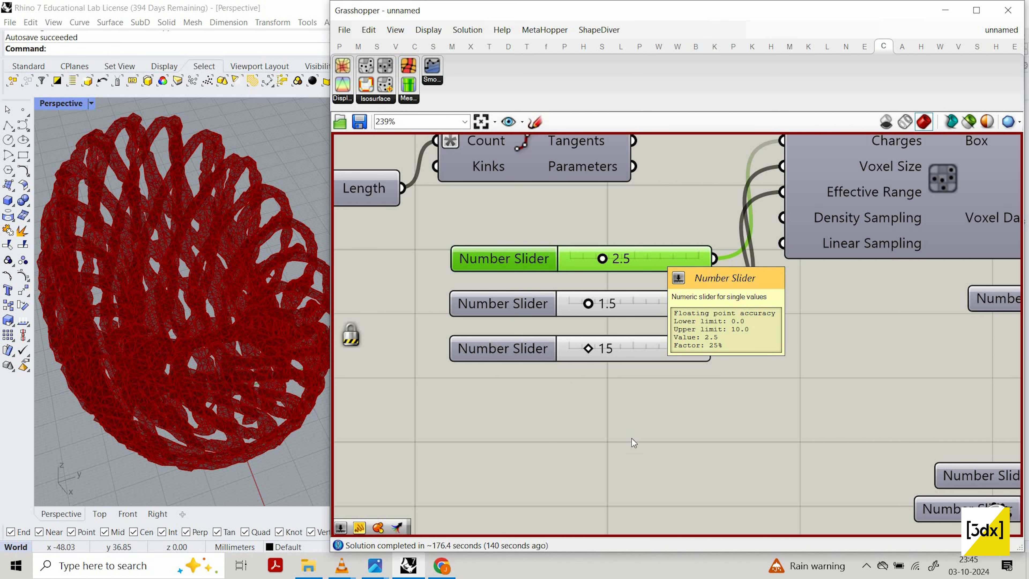
middle_click(631, 431)
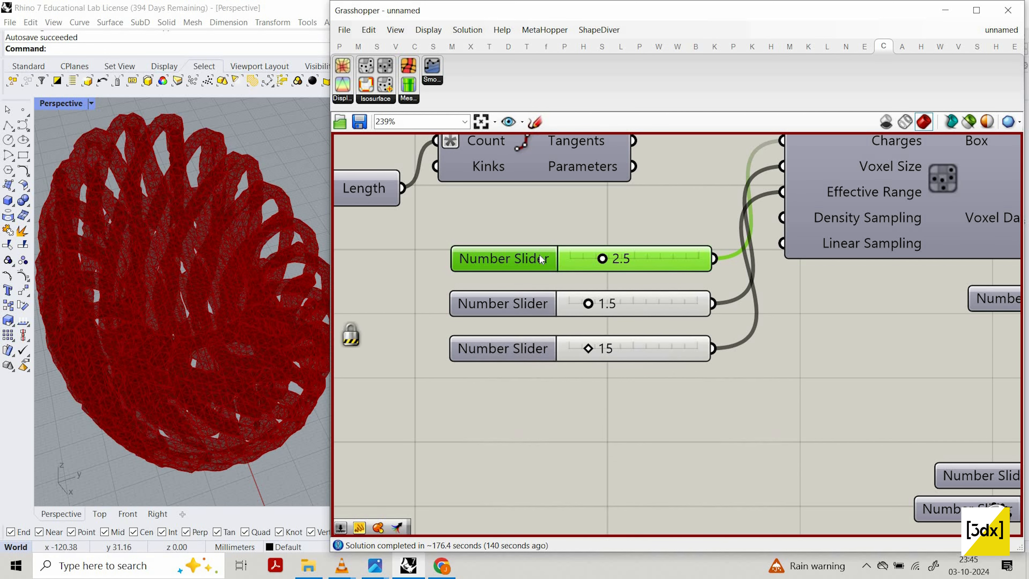
scroll(584, 276, "up", 1)
right_click_drag(150, 304, 179, 234)
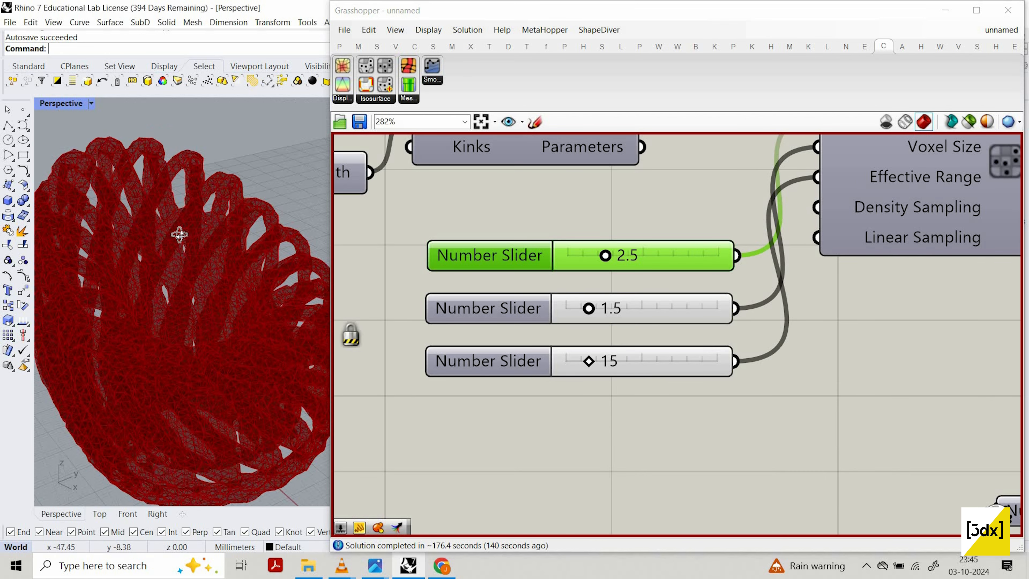
Step: Set the Charges slider to 3.0, recompute the definition and examine the chair mesh from above and up close
double_click(628, 255)
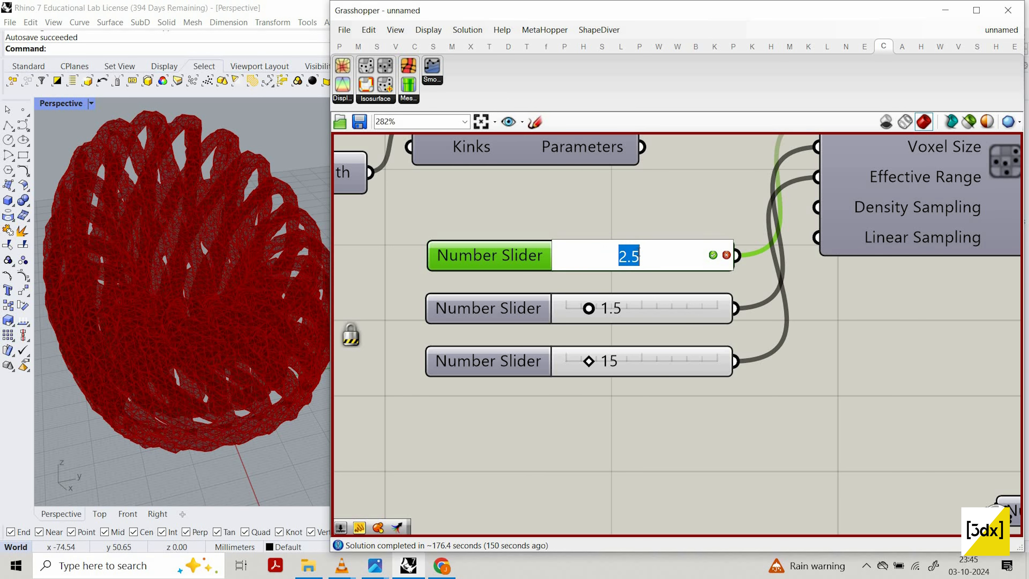
type("3")
left_click(714, 257)
middle_click(651, 442)
left_click(653, 504)
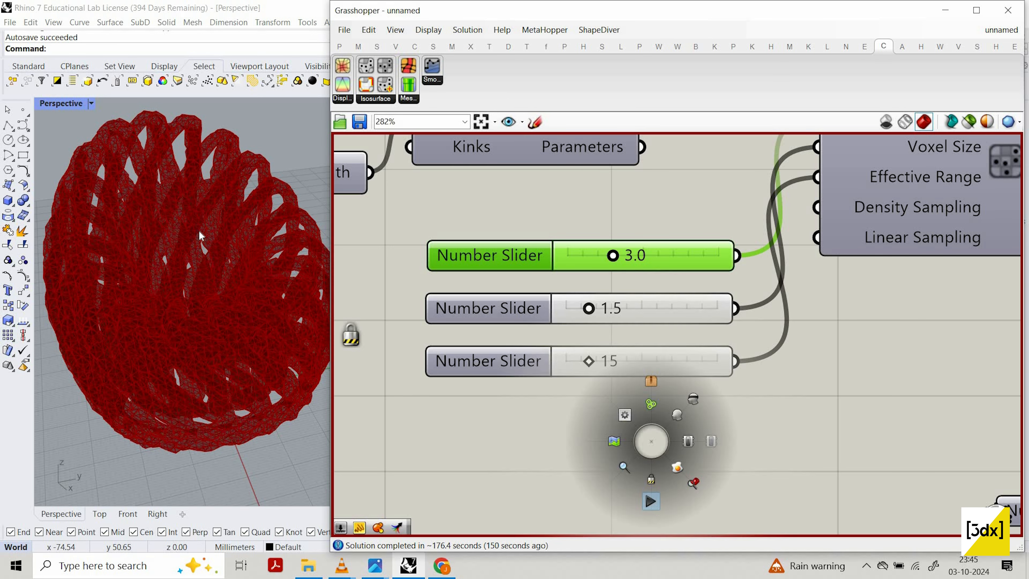
right_click_drag(219, 235, 115, 363)
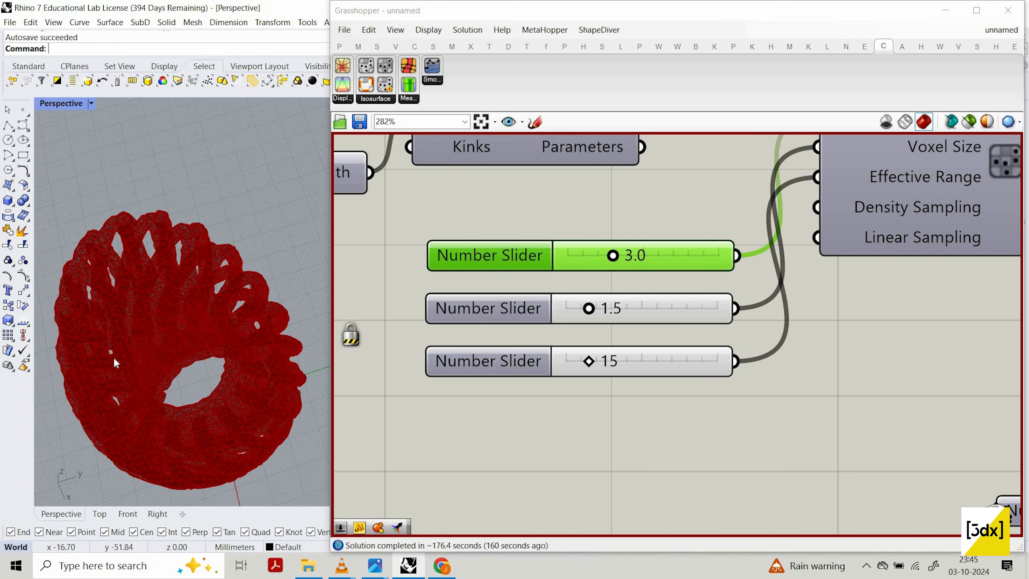
scroll(116, 359, "up", 5)
right_click_drag(123, 295, 118, 239)
scroll(526, 320, "down", 1)
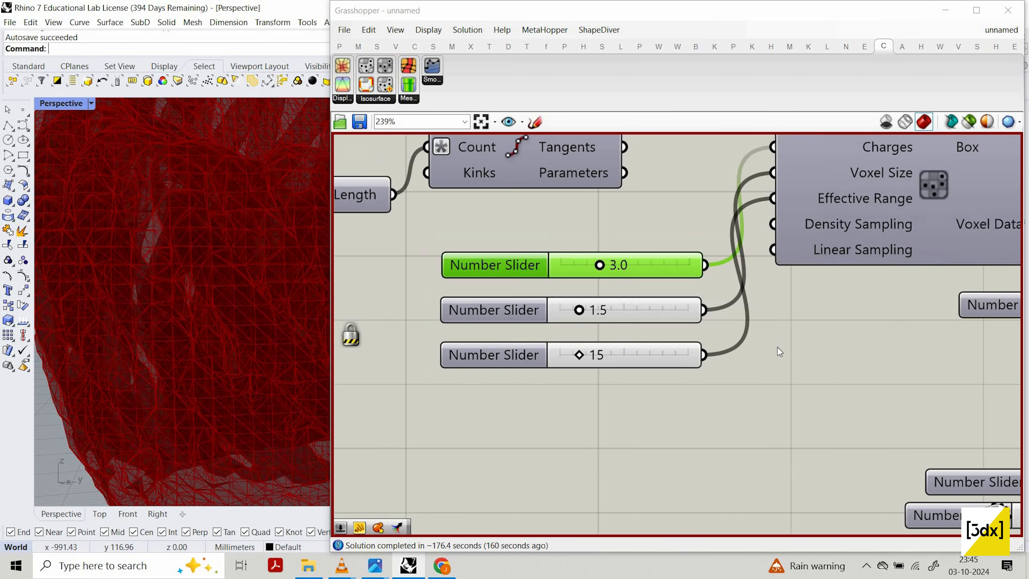
Step: Add a Smooth Mesh component after Build IsoSurface and connect the IsoSurface output to its Mesh input
scroll(778, 347, "down", 10)
scroll(618, 289, "up", 5)
scroll(591, 294, "up", 3)
left_click(577, 293)
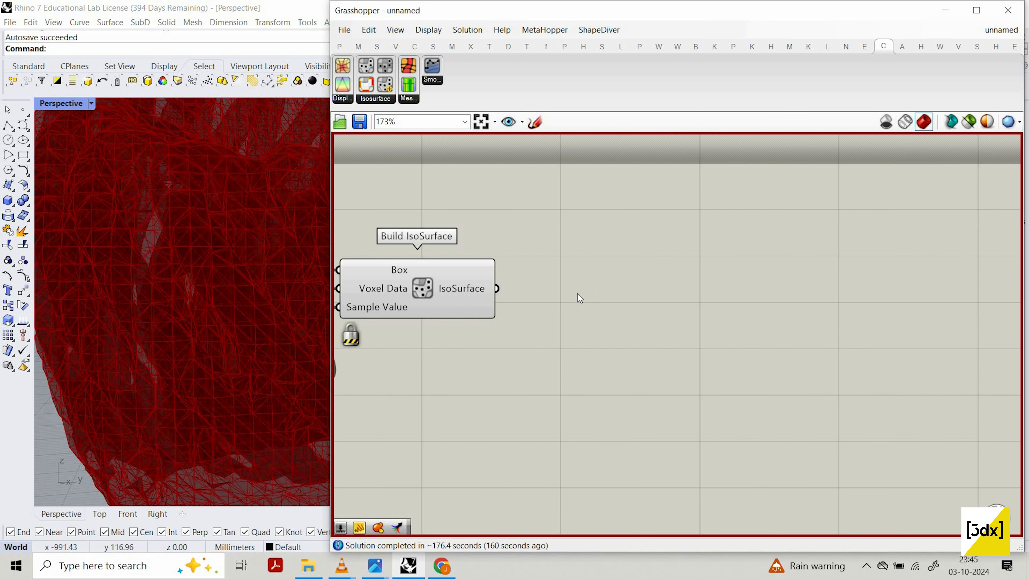
double_click(590, 294)
double_click(591, 292)
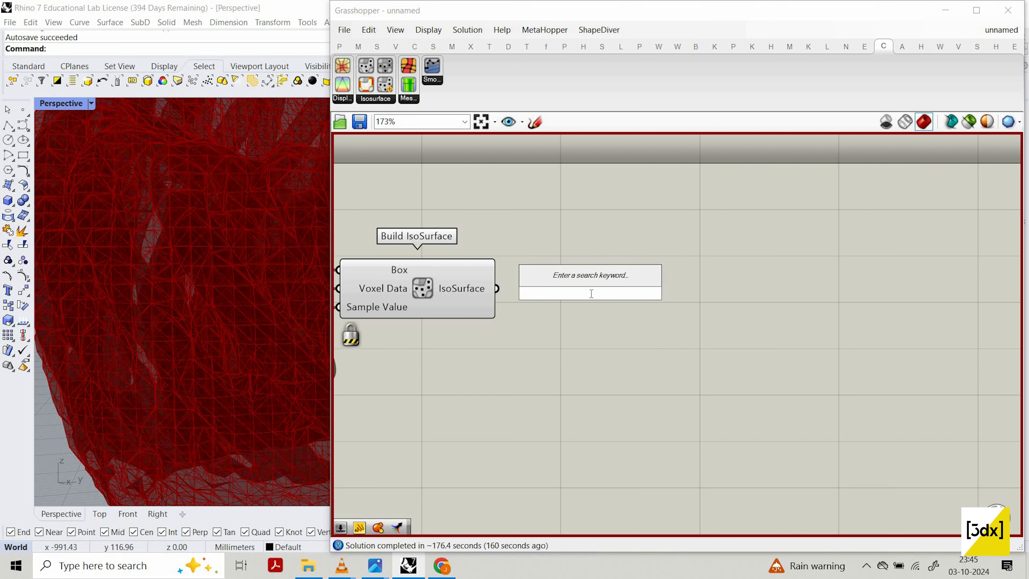
type("mesh s")
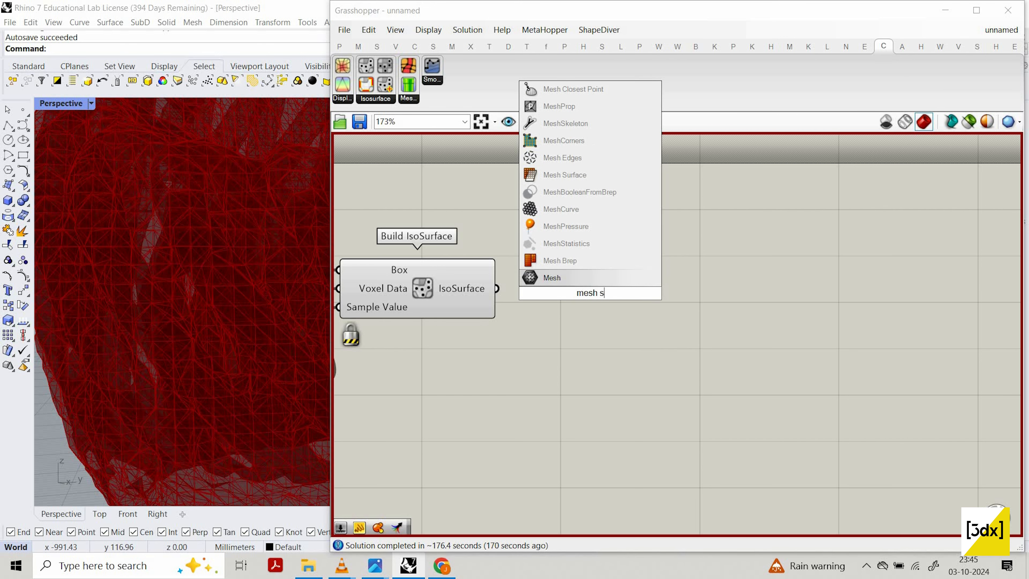
left_click(588, 181)
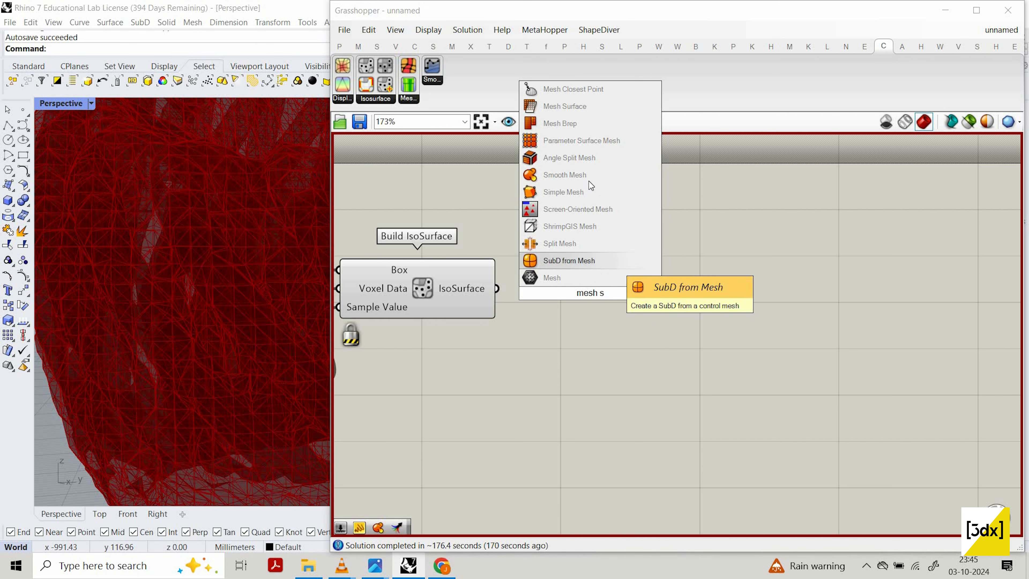
left_click_drag(535, 259, 572, 304)
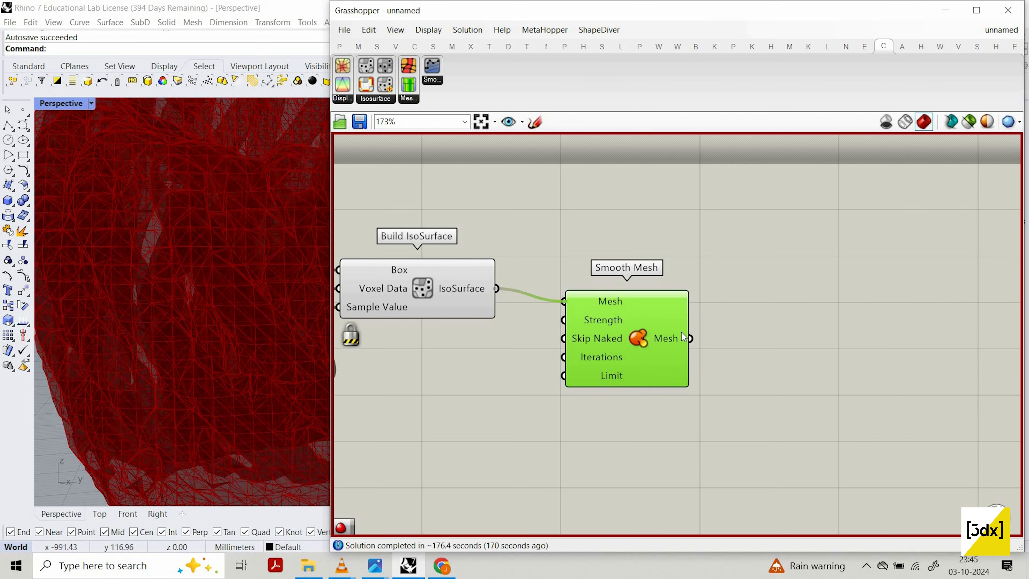
Step: Add a Weaverbird's Catmull-Clark Subdivision component beyond Smooth Mesh
scroll(685, 332, "down", 3)
double_click(707, 322)
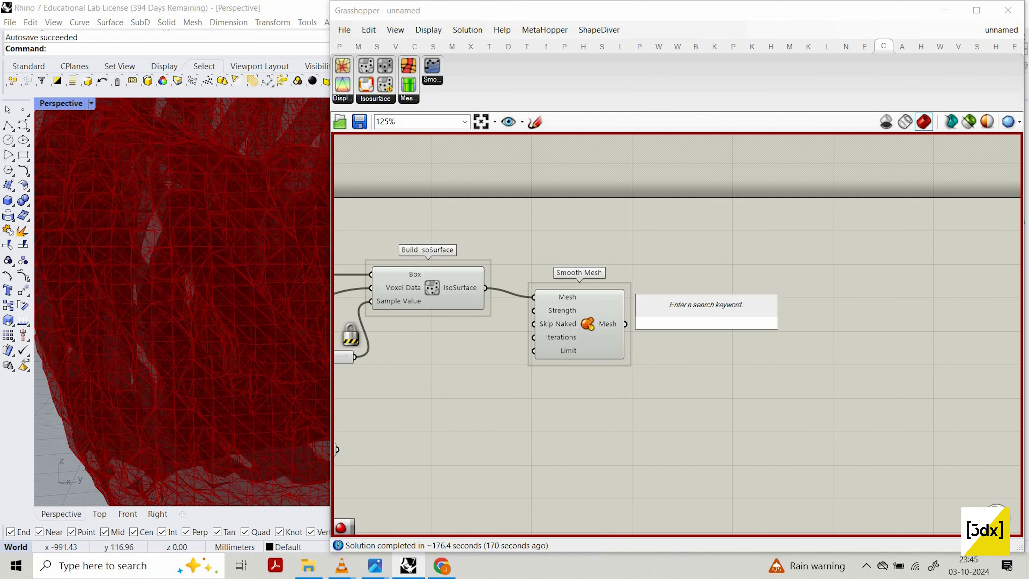
type("catmu")
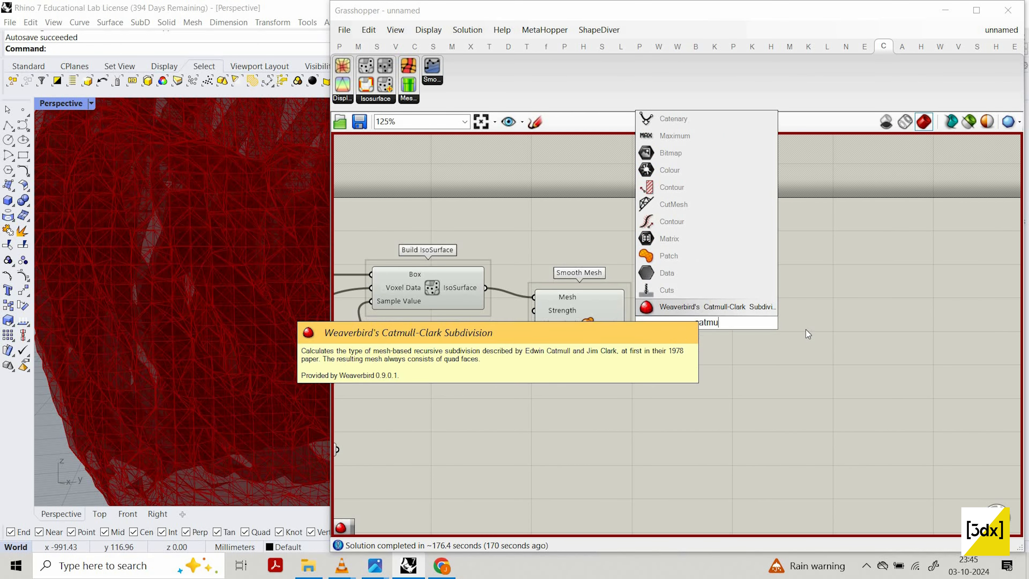
key("Return")
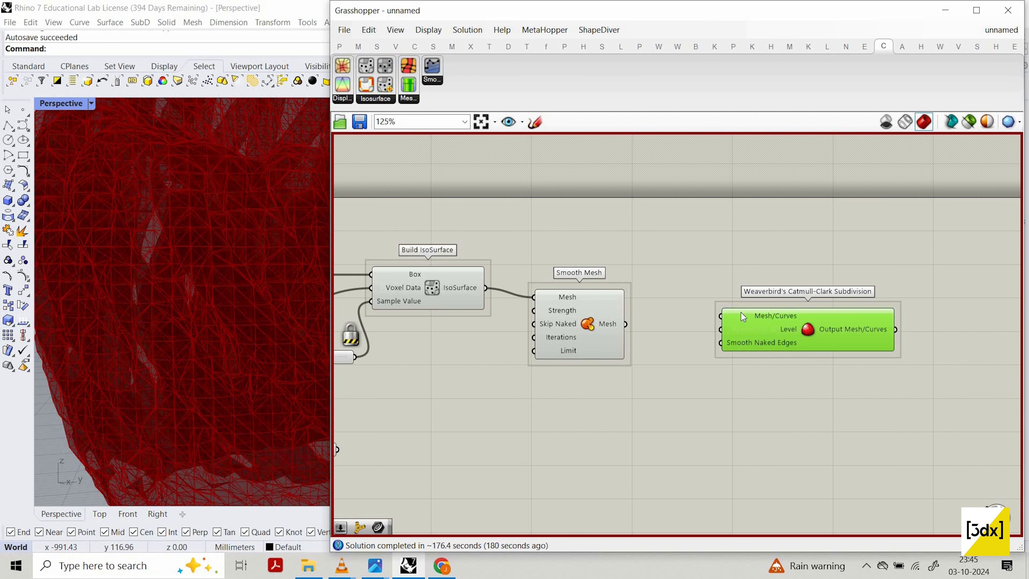
Step: Look up where the Smooth Mesh component is located in the component library, dismissing any screenshot dialog
left_click(592, 324, "ctrl+alt+shift")
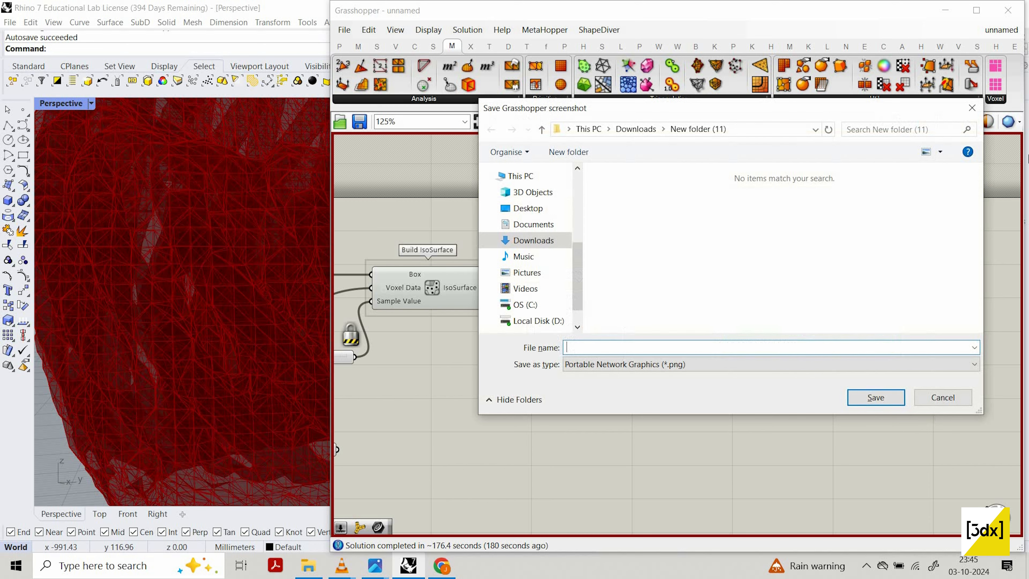
key("Escape")
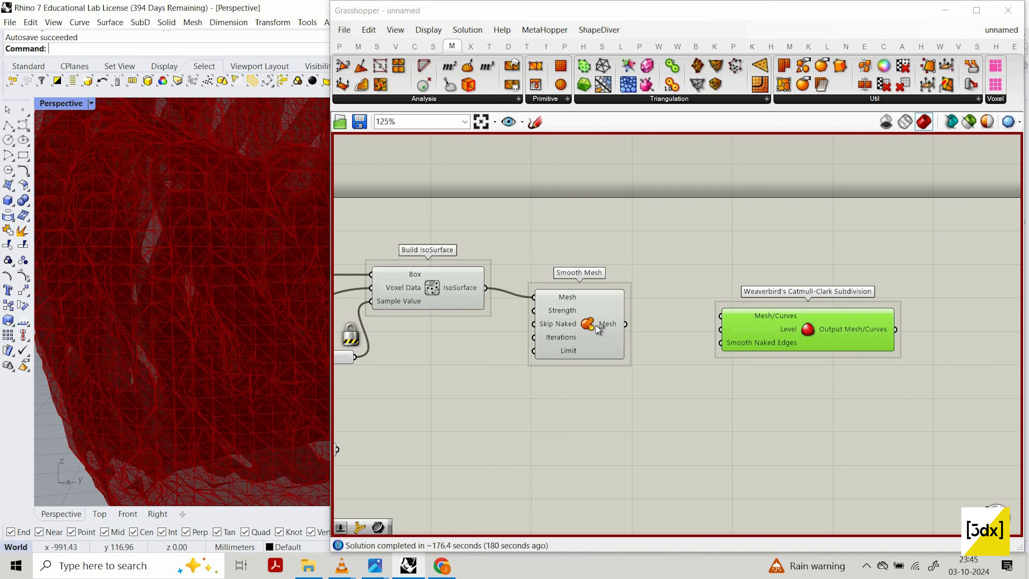
left_click(593, 324, "shift")
left_click_drag(590, 324, 595, 325)
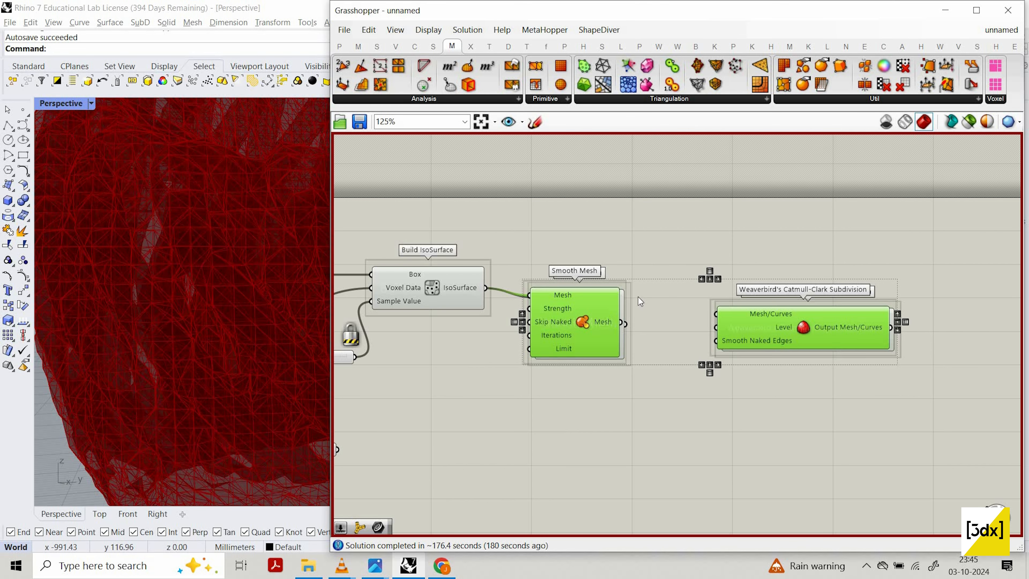
left_click(595, 325, "ctrl+alt")
left_click(595, 324, "ctrl+alt")
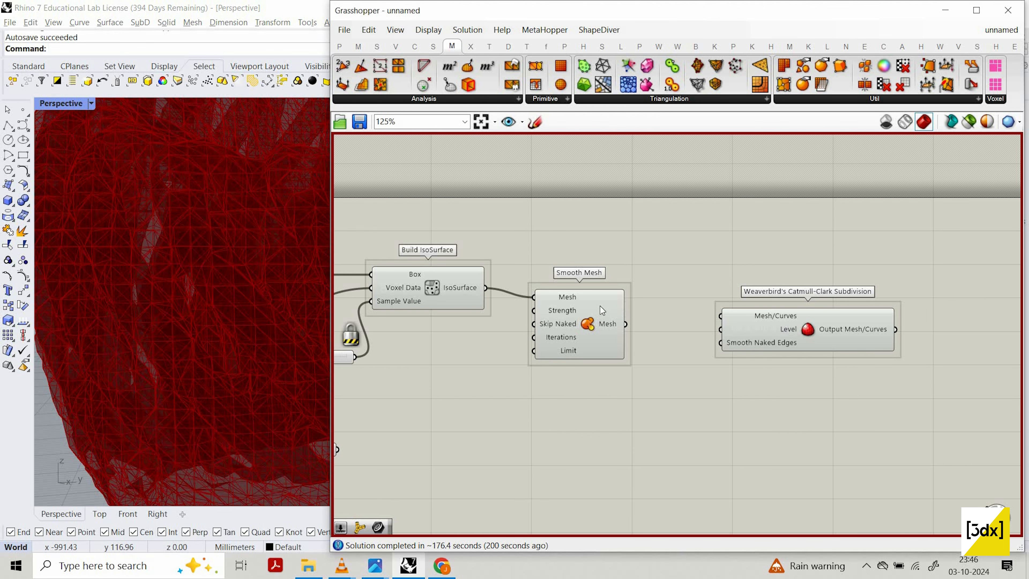
Step: Connect the Smooth Mesh output to the Mesh/Curves input of Catmull-Clark Subdivision and line up the component
left_click(738, 324)
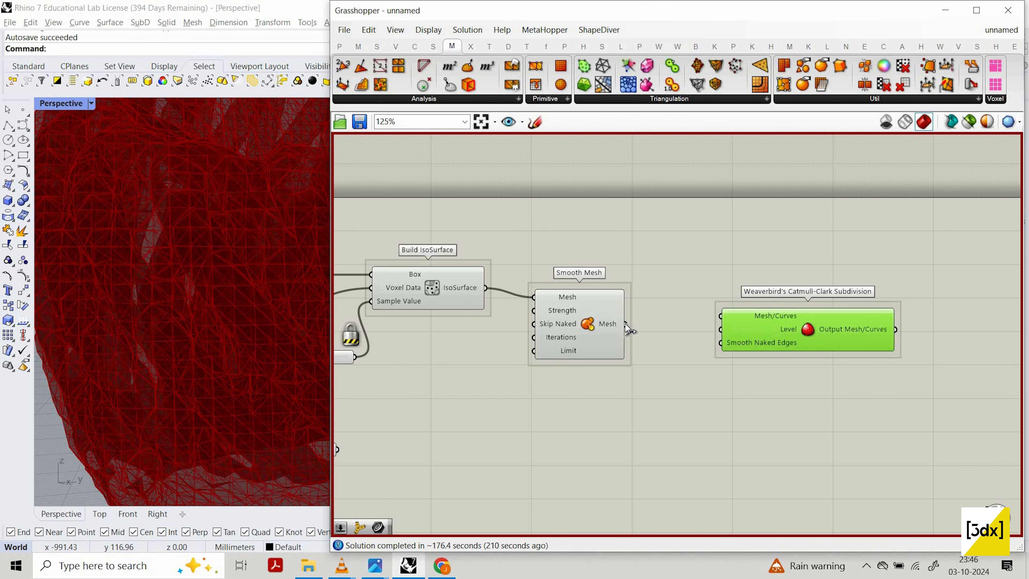
left_click_drag(626, 323, 799, 332)
Step: Hide the preview of the components from Divide Curve through Smooth Mesh and recompute to generate the subdivided mesh
scroll(800, 333, "down", 5)
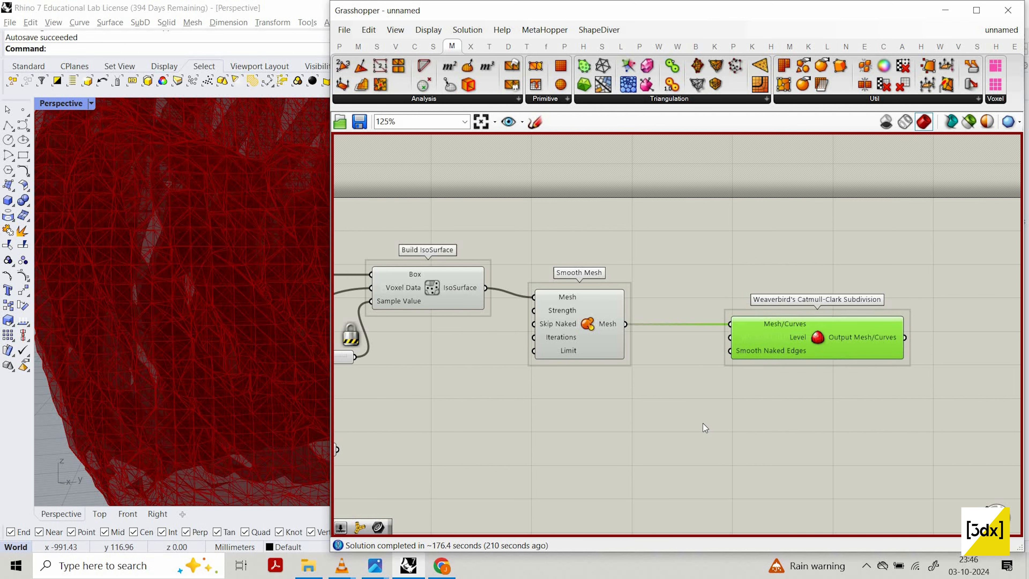
left_click_drag(453, 219, 702, 423)
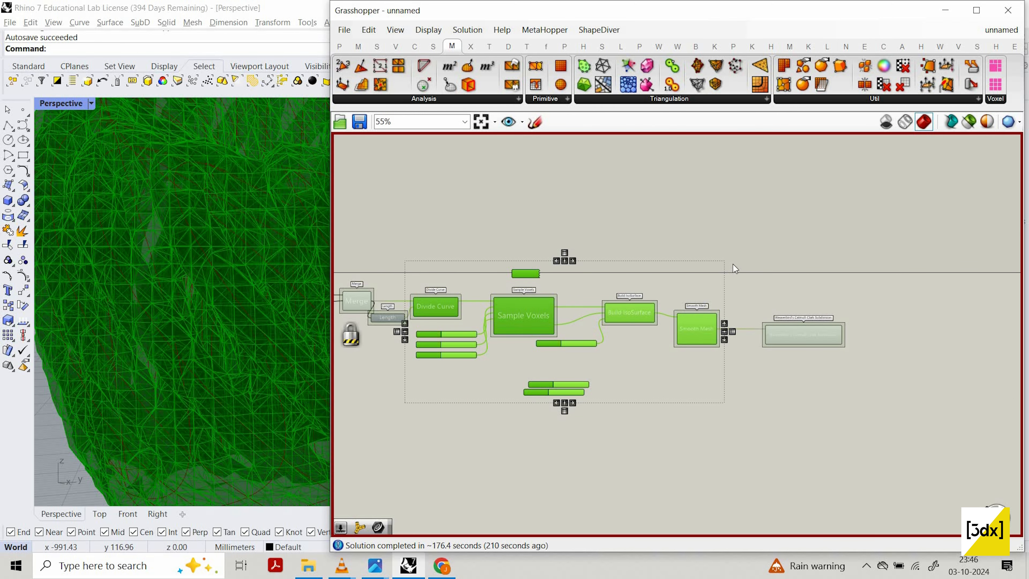
right_click(695, 240)
left_click(734, 263)
scroll(716, 357, "up", 4)
middle_click(716, 357)
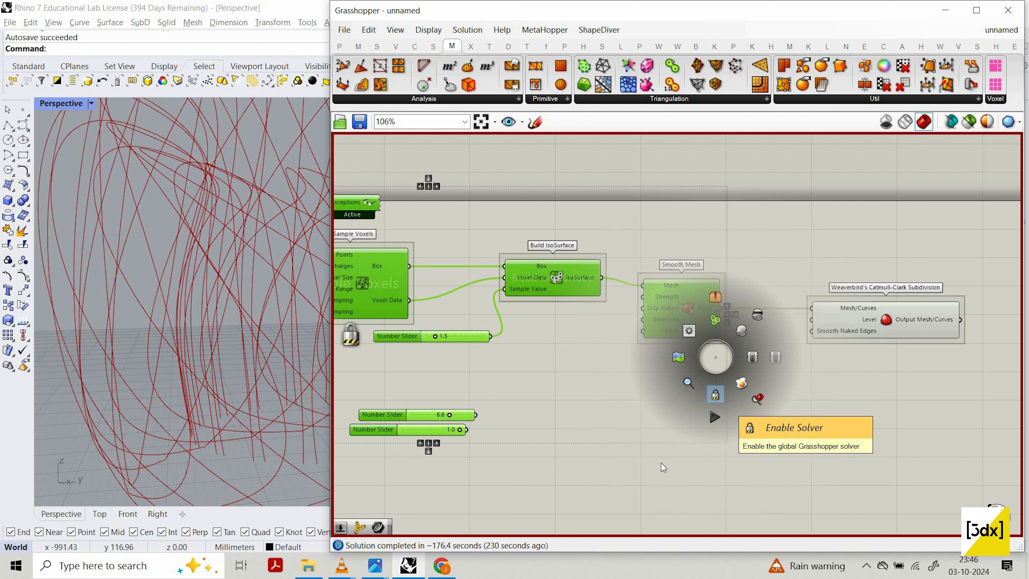
left_click(715, 417)
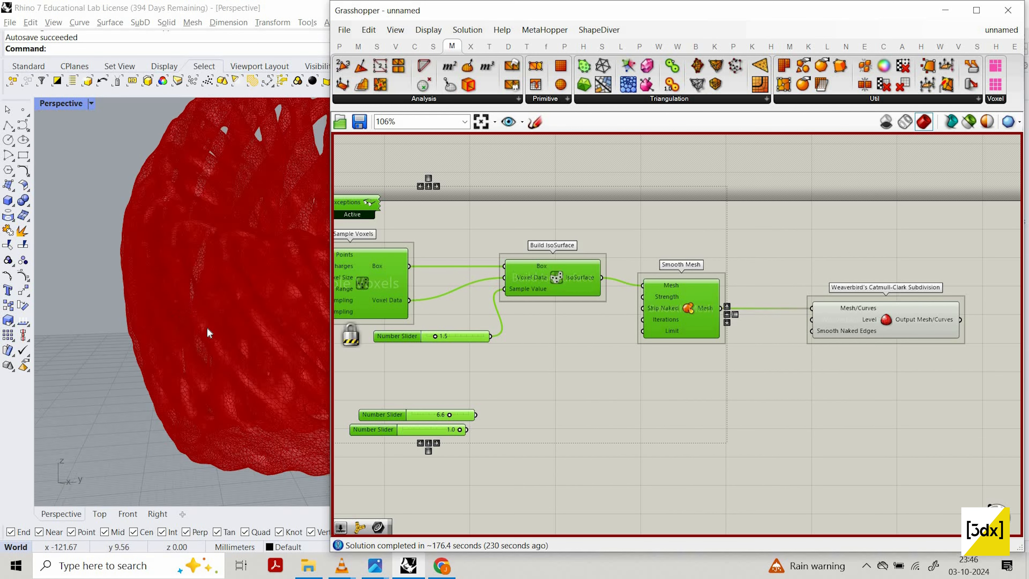
Step: Examine the red mesh preview of the chair from several distances and angles
scroll(219, 377, "down", 8)
right_click_drag(249, 316, 191, 292)
scroll(180, 340, "up", 10)
scroll(175, 336, "down", 6)
scroll(135, 355, "down", 5)
scroll(135, 355, "up", 10)
scroll(191, 292, "down", 6)
scroll(192, 293, "up", 3)
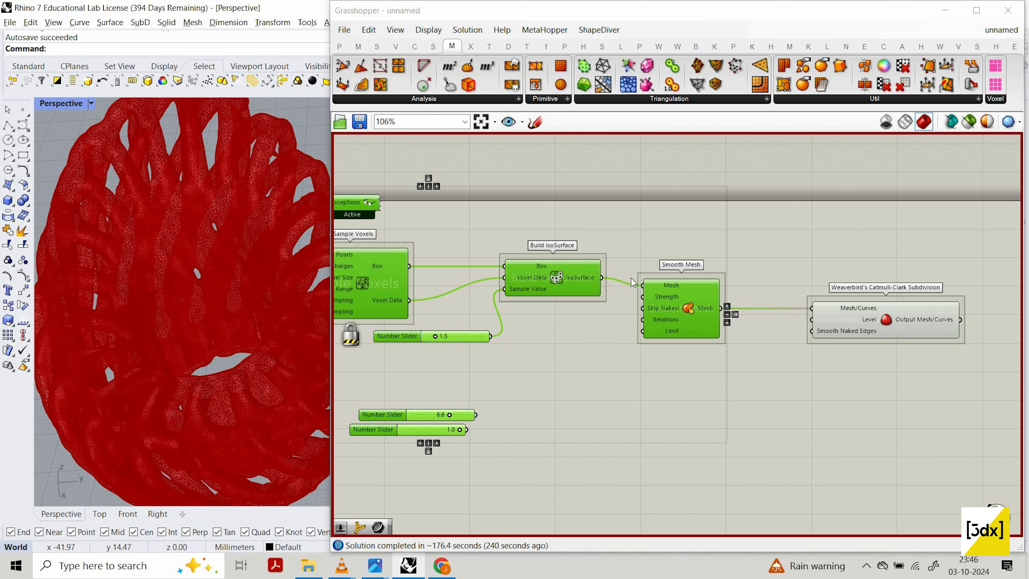
Step: Connect the V Isocurve output of the upper Iso Curve component to Merge's D3 input
scroll(633, 282, "down", 5)
scroll(680, 334, "up", 8)
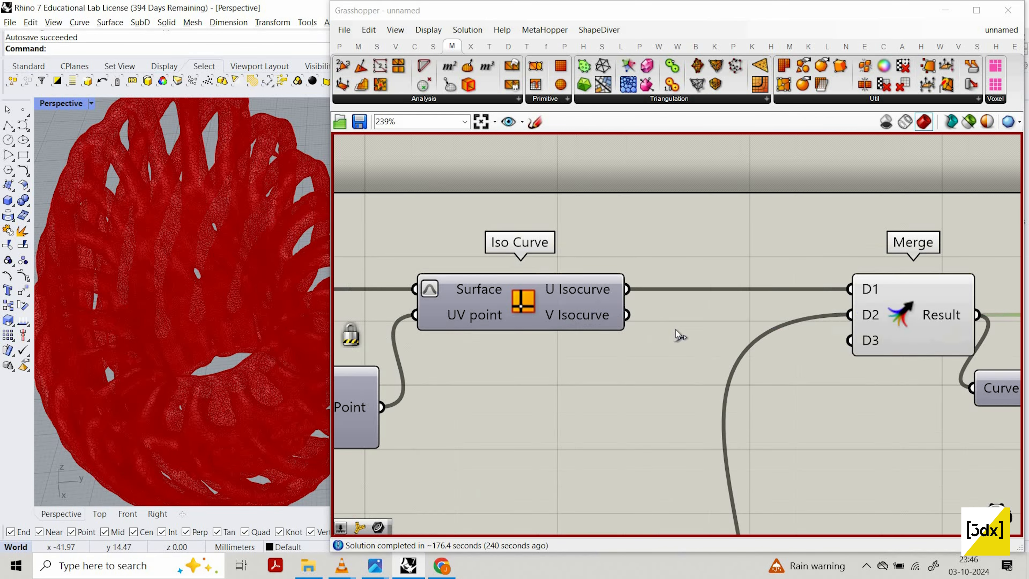
left_click_drag(626, 315, 849, 328)
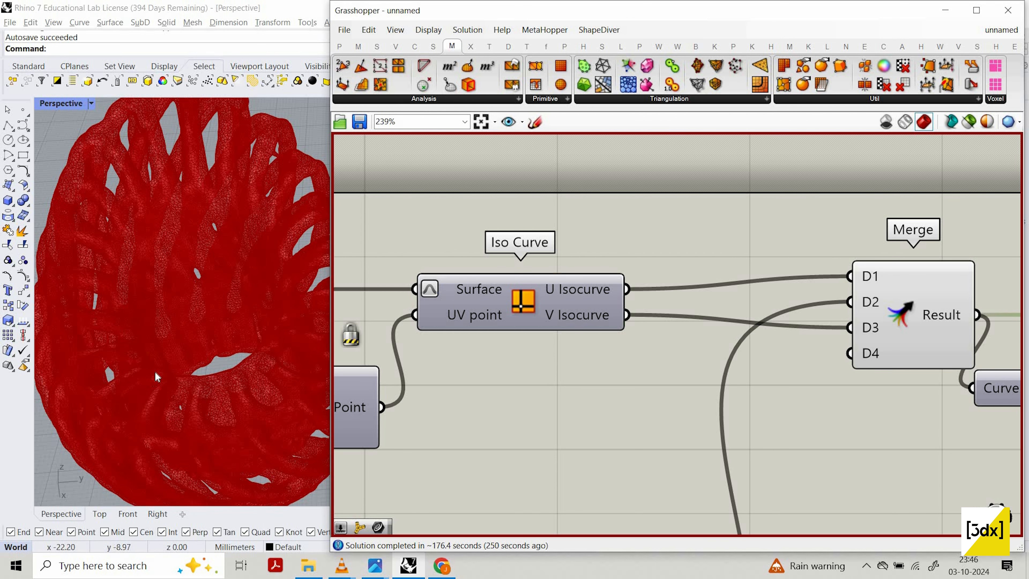
Step: Examine the chair mesh preview from below, along its rim and around its sides
right_click_drag(154, 372, 177, 357)
scroll(181, 371, "down", 3)
scroll(219, 347, "down", 5)
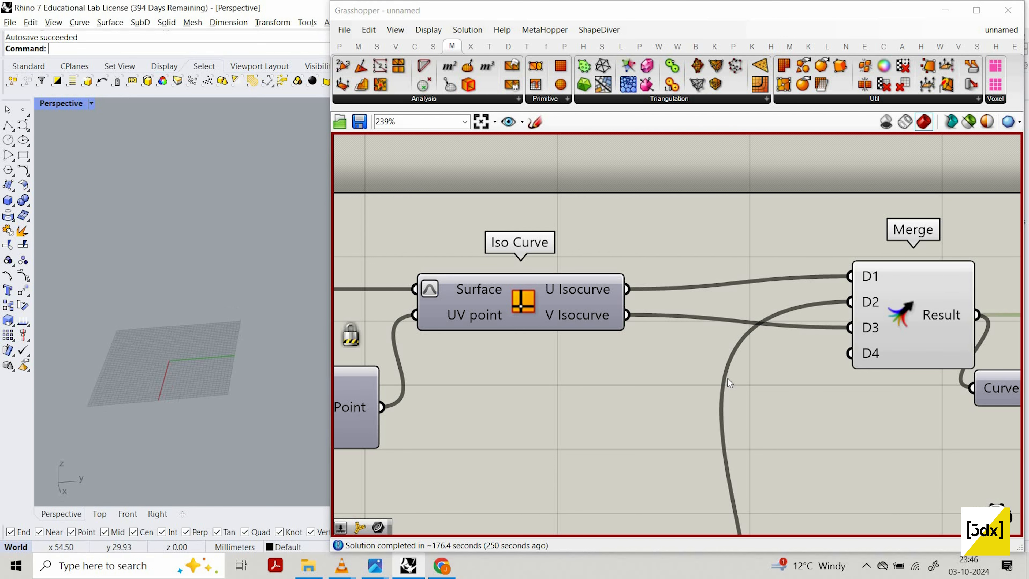
middle_click(727, 378)
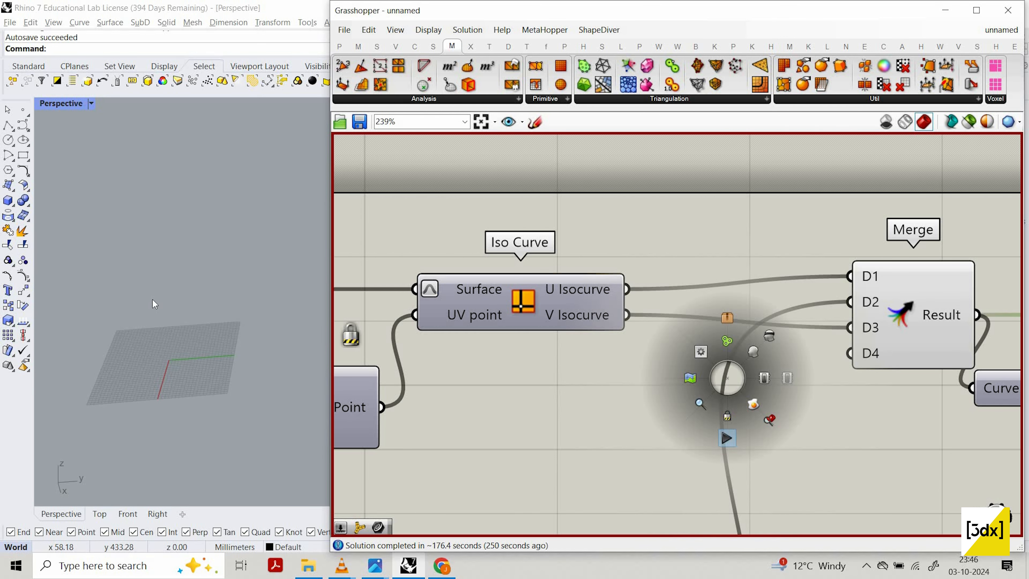
scroll(142, 366, "up", 10)
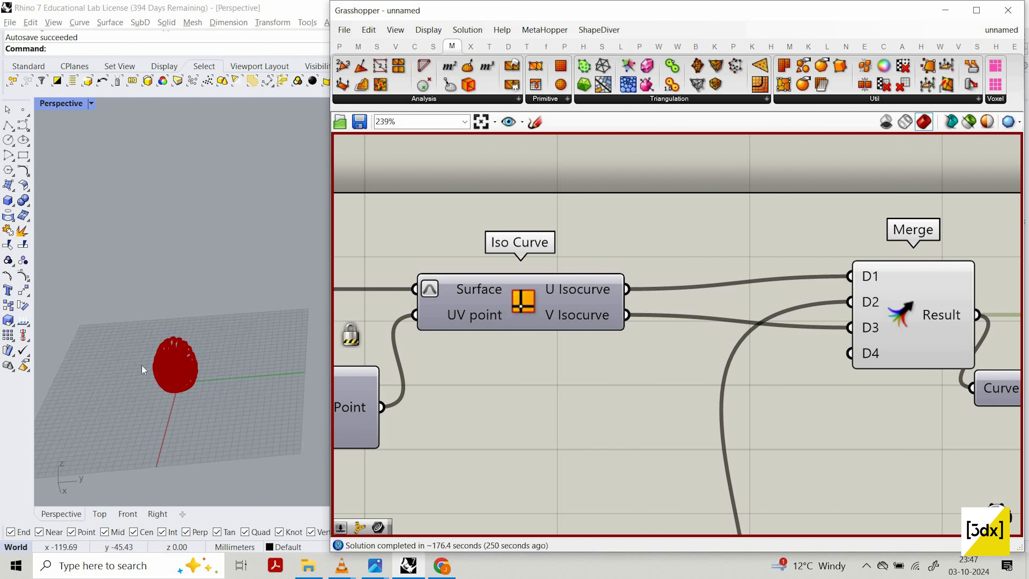
right_click_drag(191, 223, 212, 176)
scroll(198, 191, "down", 6)
scroll(219, 184, "up", 10)
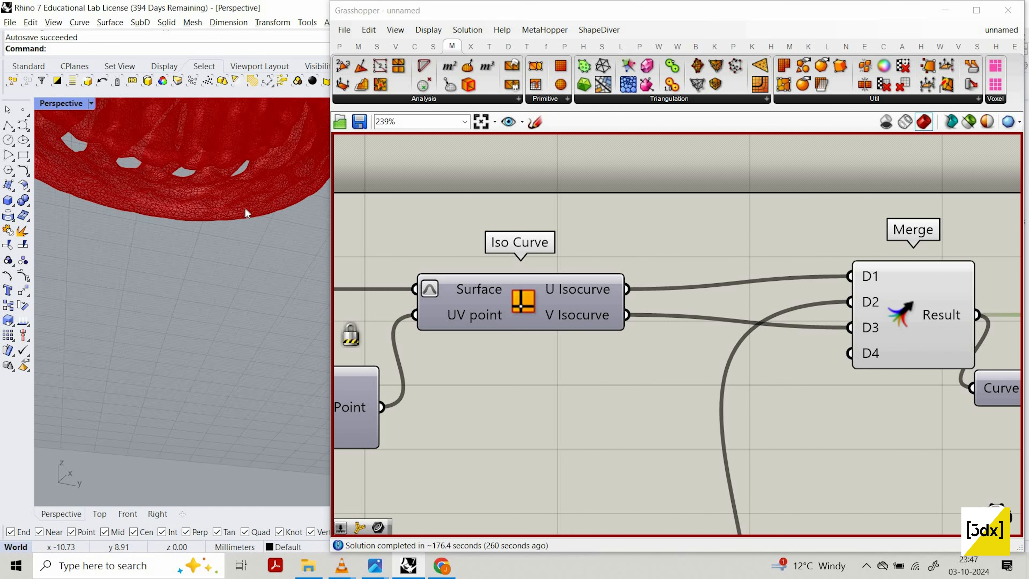
mouse_move(242, 215)
right_mouse_down()
mouse_move(222, 249)
mouse_move(230, 227)
right_mouse_up()
scroll(222, 248, "down", 10)
scroll(240, 260, "down", 7)
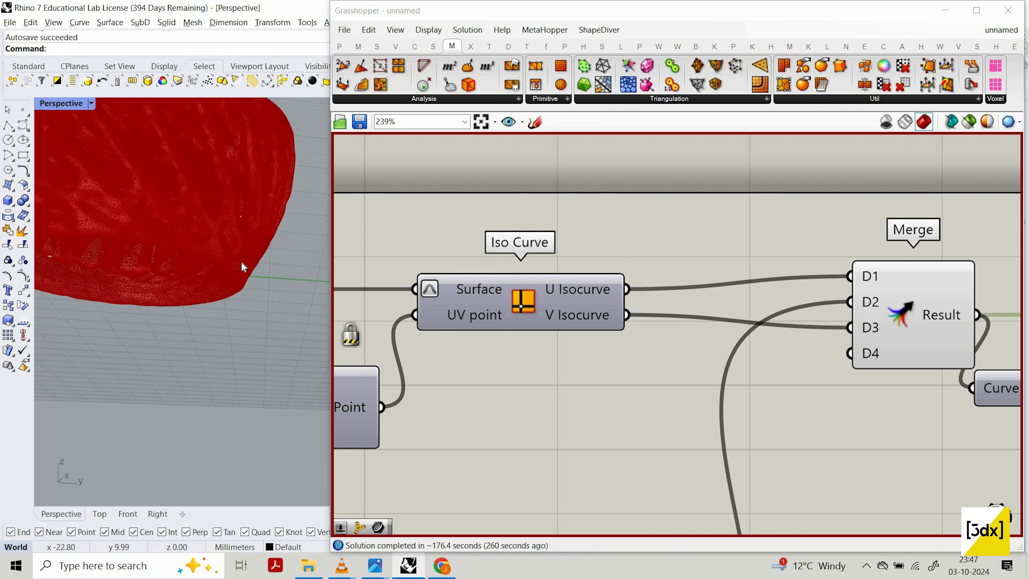
right_click_drag(242, 262, 287, 345)
scroll(225, 315, "up", 5)
scroll(213, 308, "down", 6)
scroll(243, 299, "up", 3)
scroll(204, 299, "up", 6)
scroll(261, 335, "down", 8)
Step: Connect the lower Iso Curve's V Isocurve output to Merge's D4 input and recompute the definition
scroll(568, 316, "down", 5)
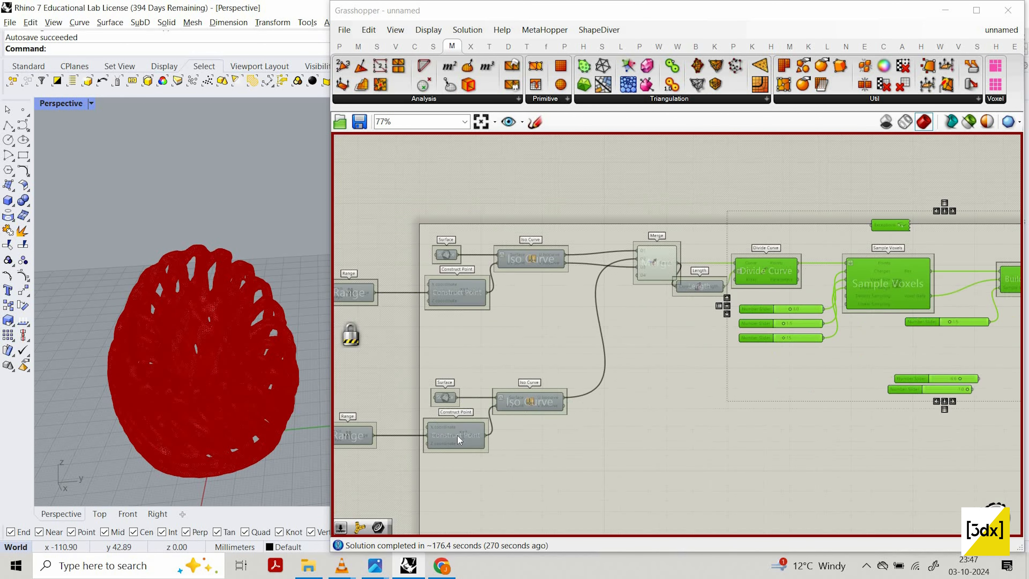
scroll(648, 375, "down", 3)
scroll(602, 378, "up", 6)
left_click_drag(614, 372, 716, 201)
scroll(688, 207, "down", 3)
scroll(682, 234, "up", 3)
middle_click(696, 326)
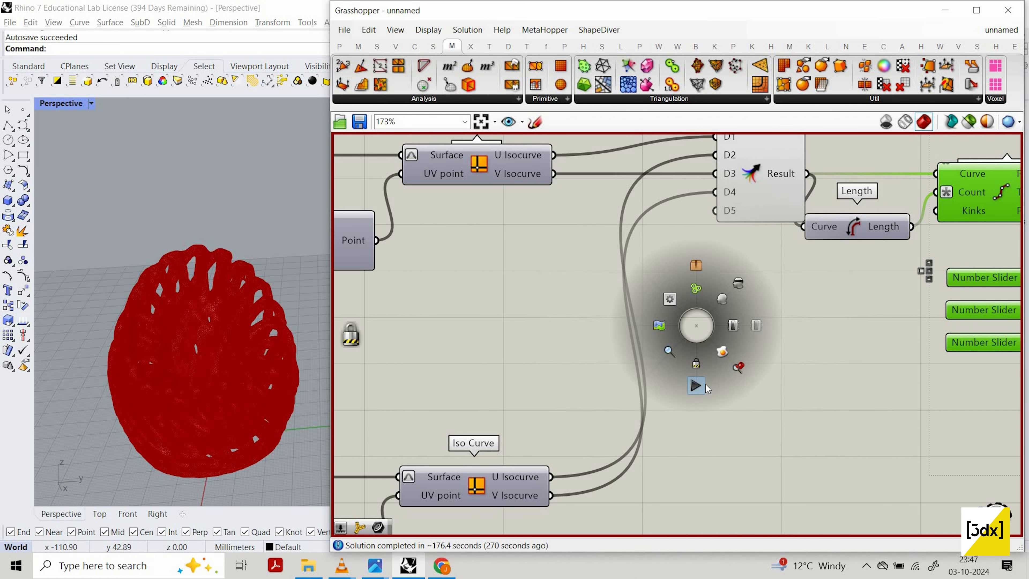
left_click(705, 388)
Step: Review the isocurve merge wiring and examine the recomputed chair mesh up close and as a whole
scroll(710, 372, "down", 4)
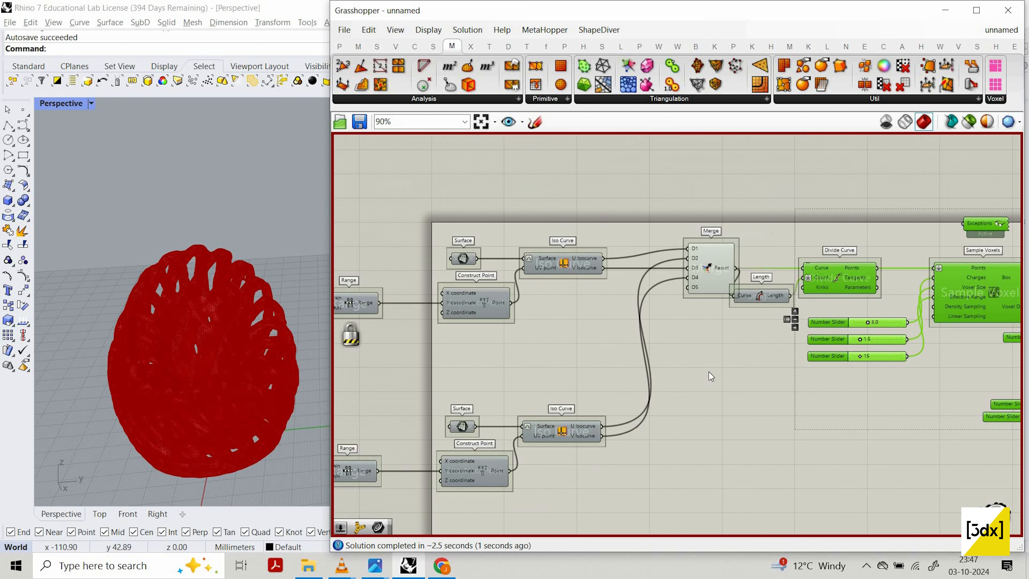
scroll(713, 356, "up", 3)
scroll(593, 290, "down", 4)
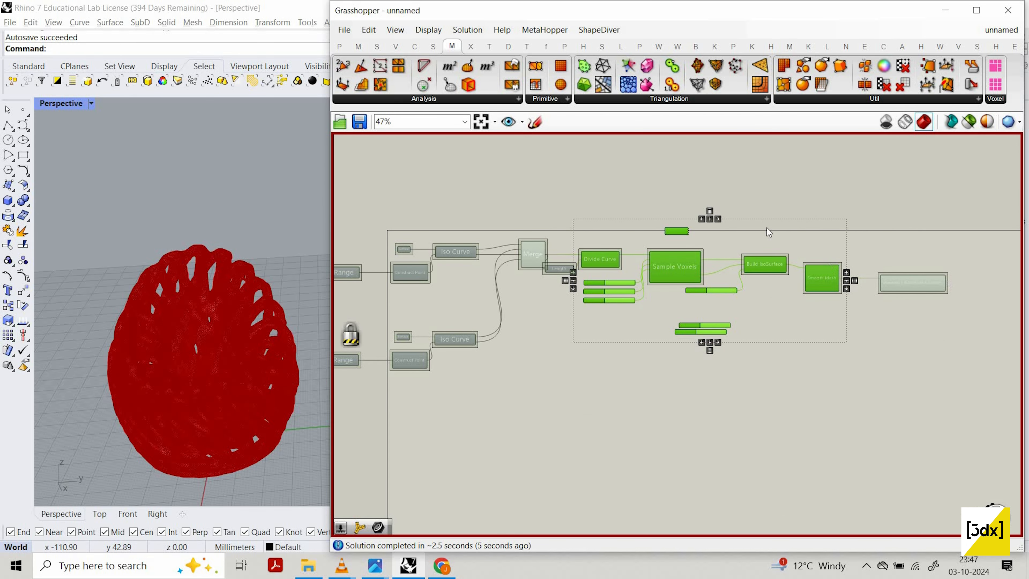
scroll(212, 377, "up", 5)
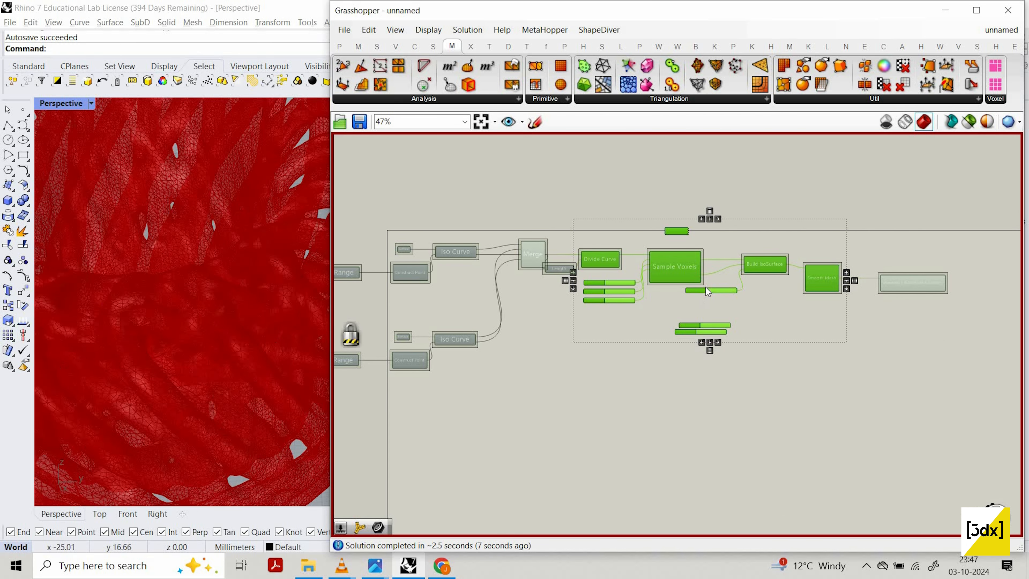
scroll(758, 329, "down", 2)
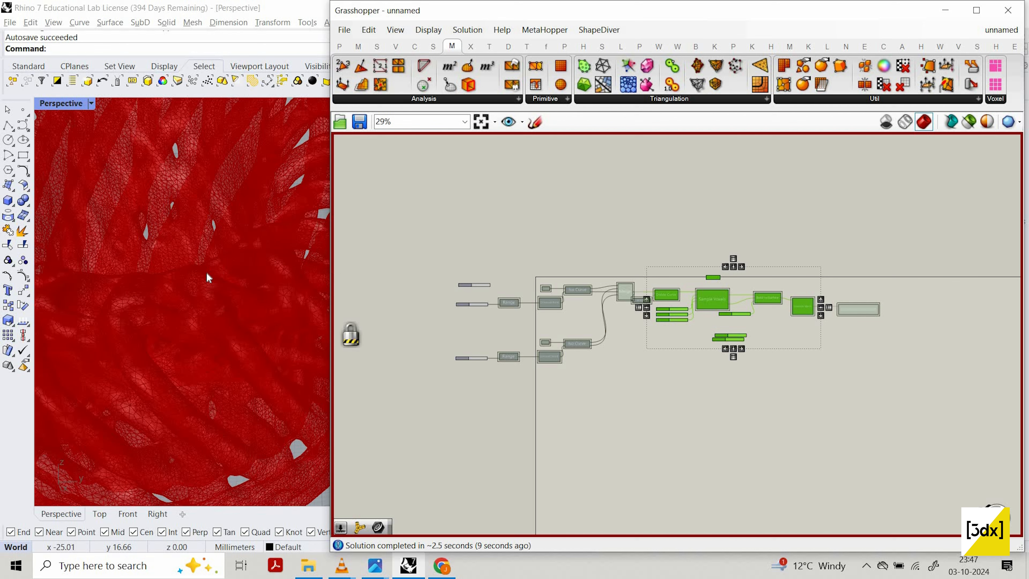
scroll(208, 278, "down", 5)
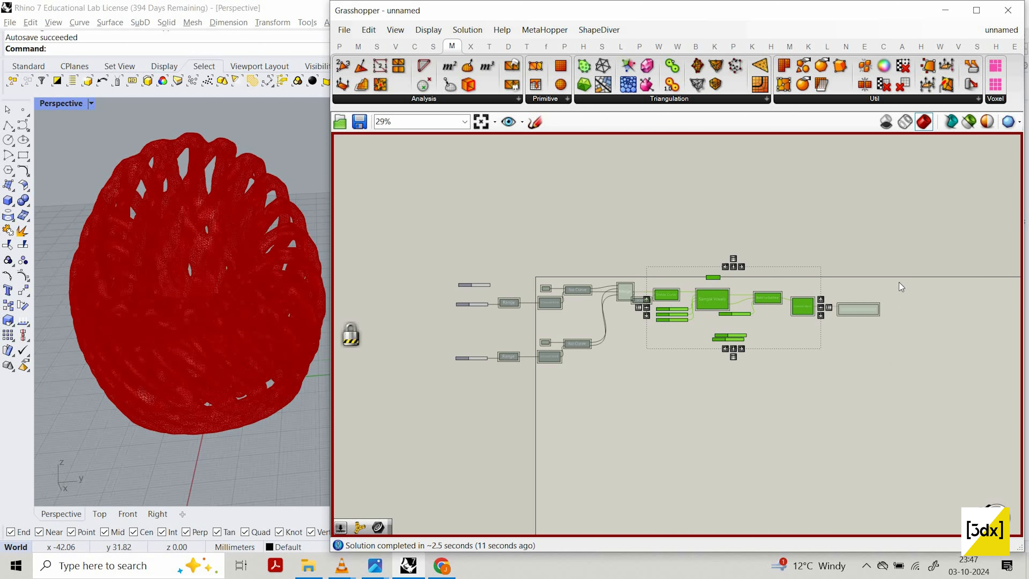
Step: Review the definition from Sample Voxels through Smooth Mesh to the Catmull-Clark Subdivision component
scroll(901, 287, "up", 4)
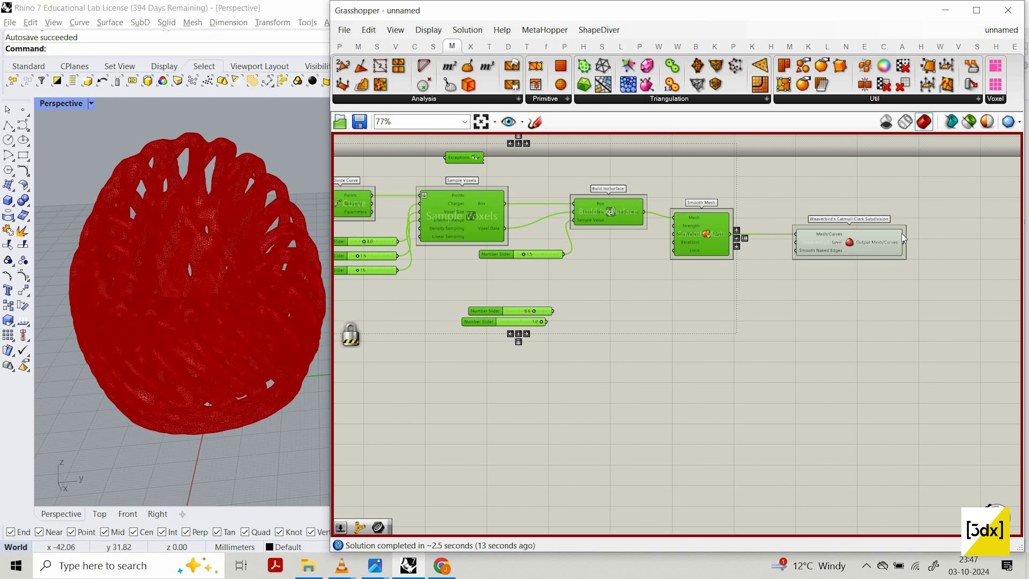
mouse_move(904, 239)
scroll(797, 357, "up", 1)
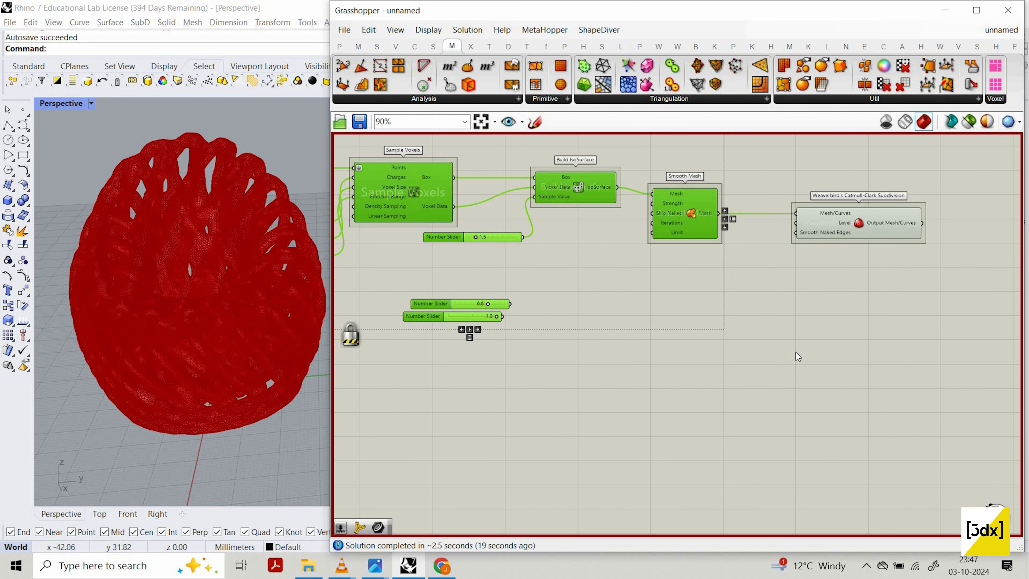
middle_click(759, 360)
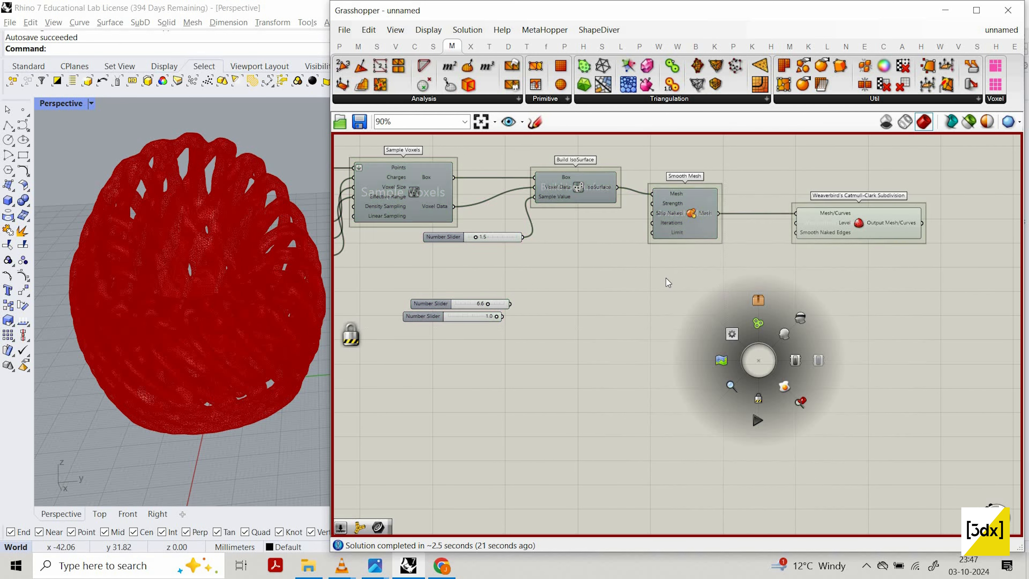
scroll(648, 276, "down", 10)
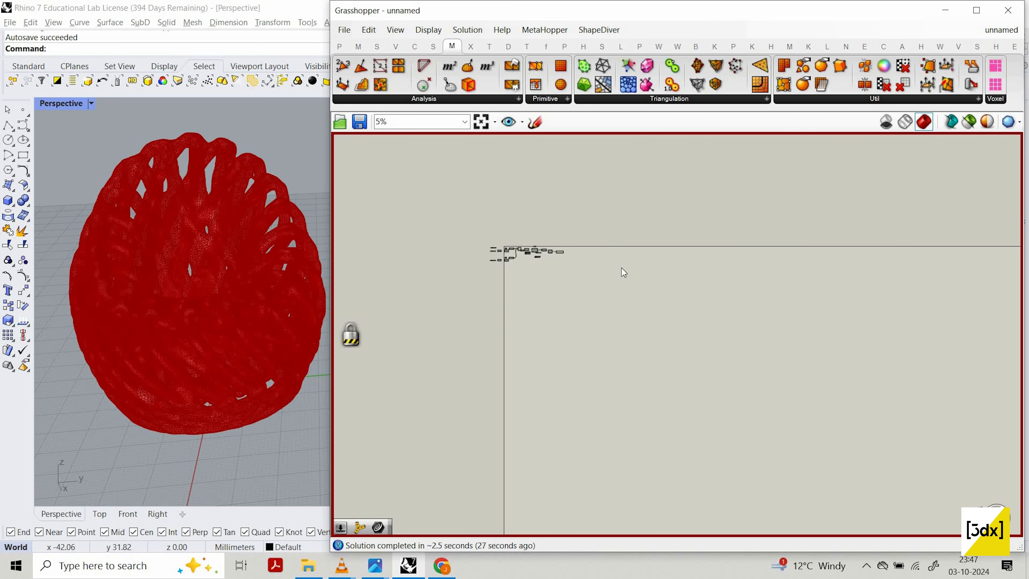
scroll(551, 279, "up", 10)
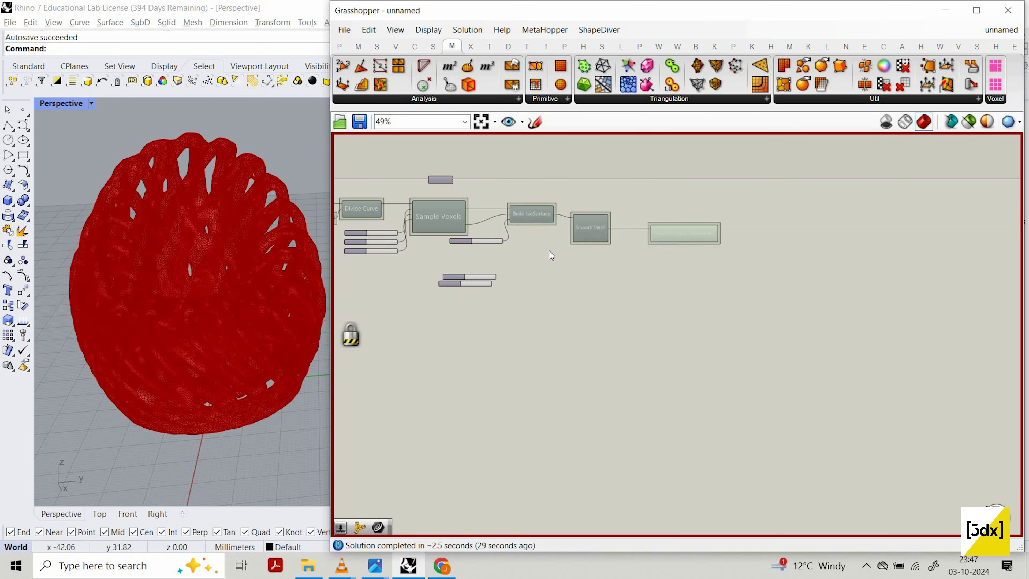
scroll(551, 254, "up", 4)
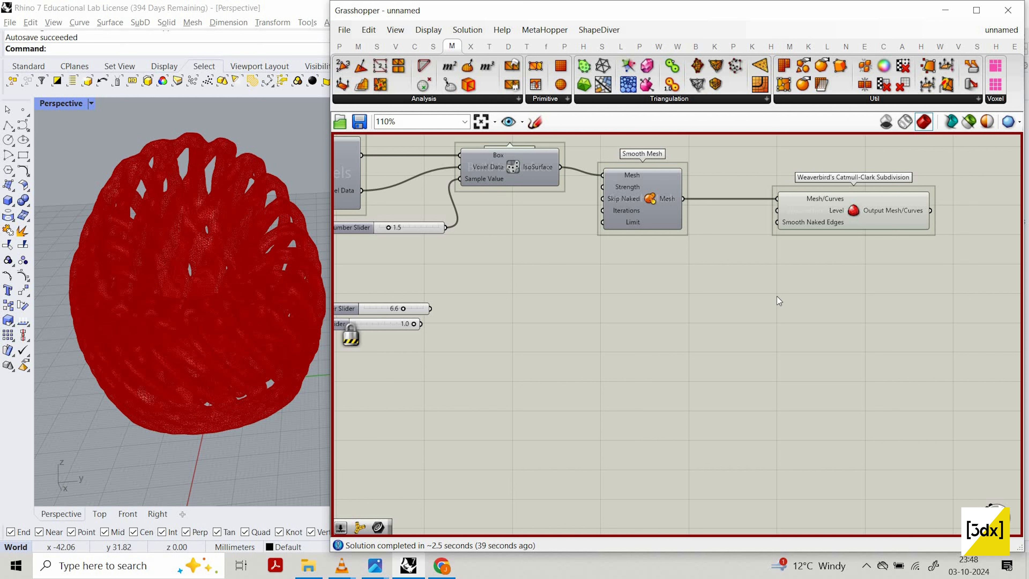
middle_click(777, 357)
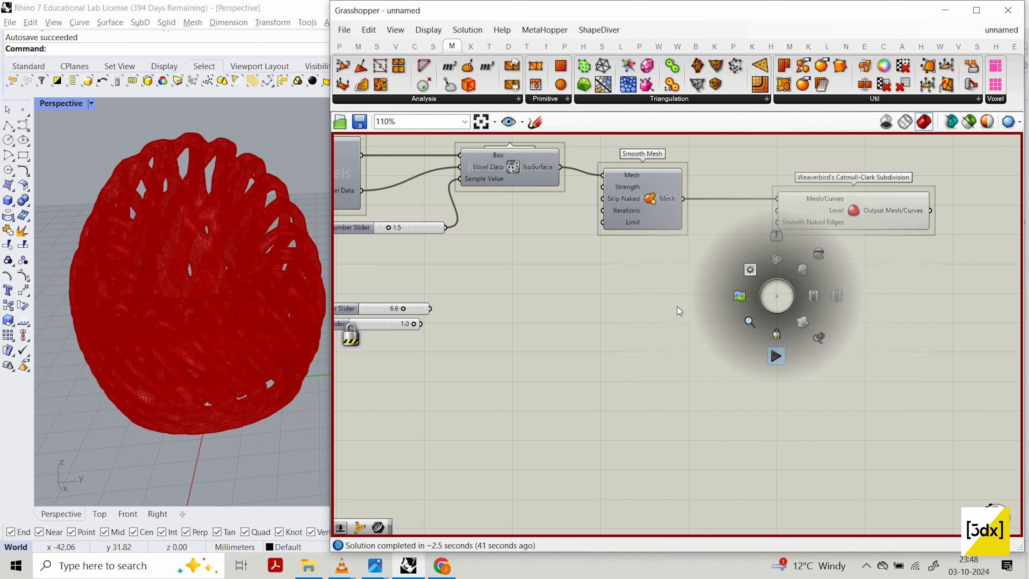
scroll(680, 311, "down", 3)
left_click(797, 240)
scroll(850, 300, "up", 3)
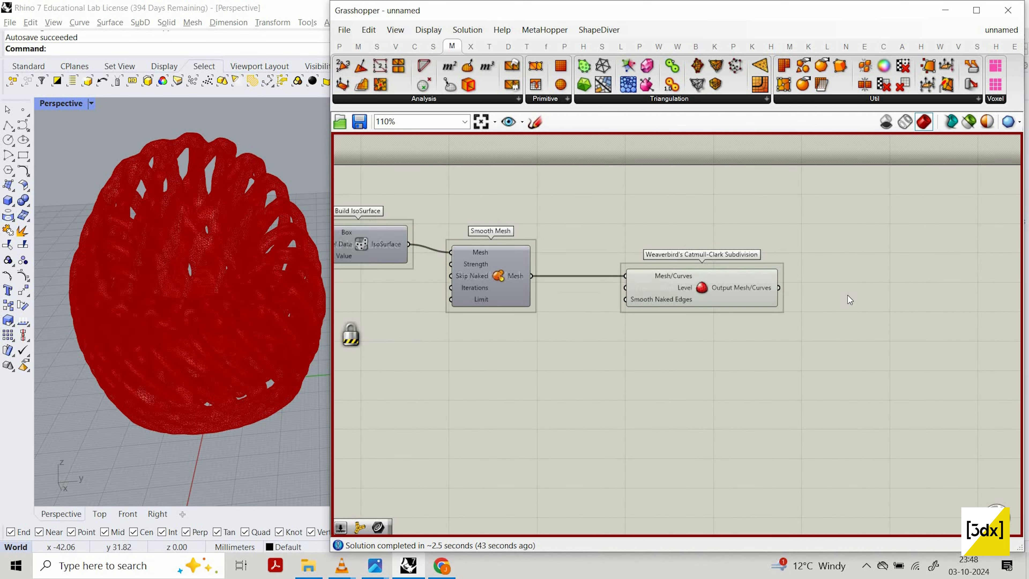
scroll(788, 304, "up", 3)
left_click(698, 271)
left_click(943, 297)
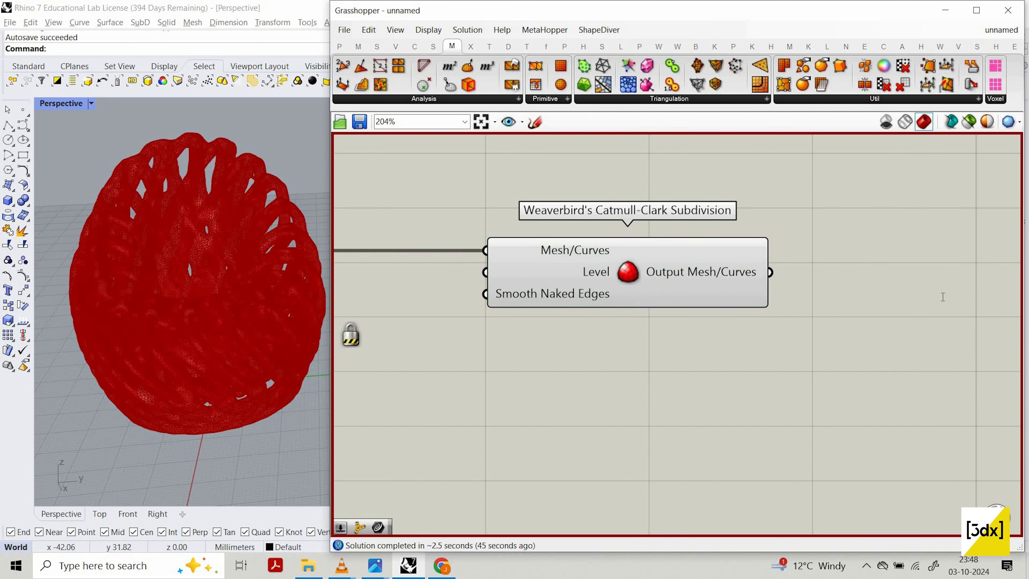
double_click(943, 297)
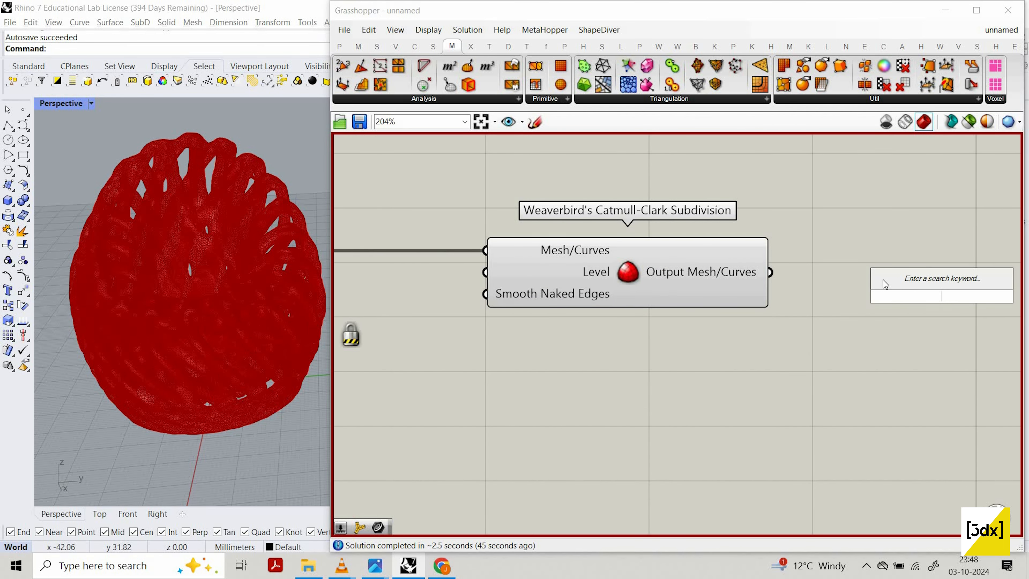
double_click(854, 315)
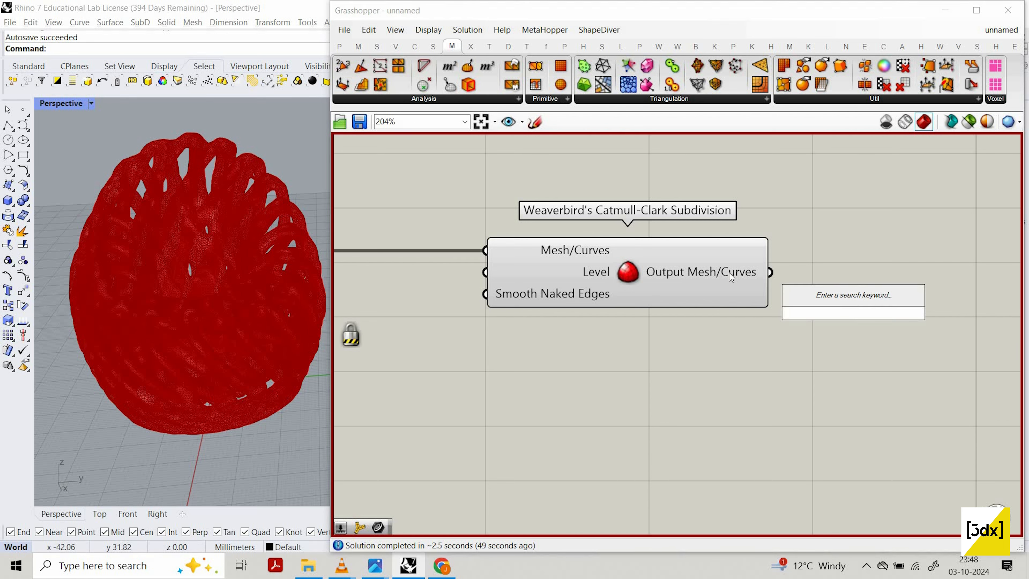
left_click(753, 299)
Step: Bake the output mesh of the Catmull-Clark Subdivision component into Rhino, accepting the attributes offered
right_click(717, 269)
key("Return")
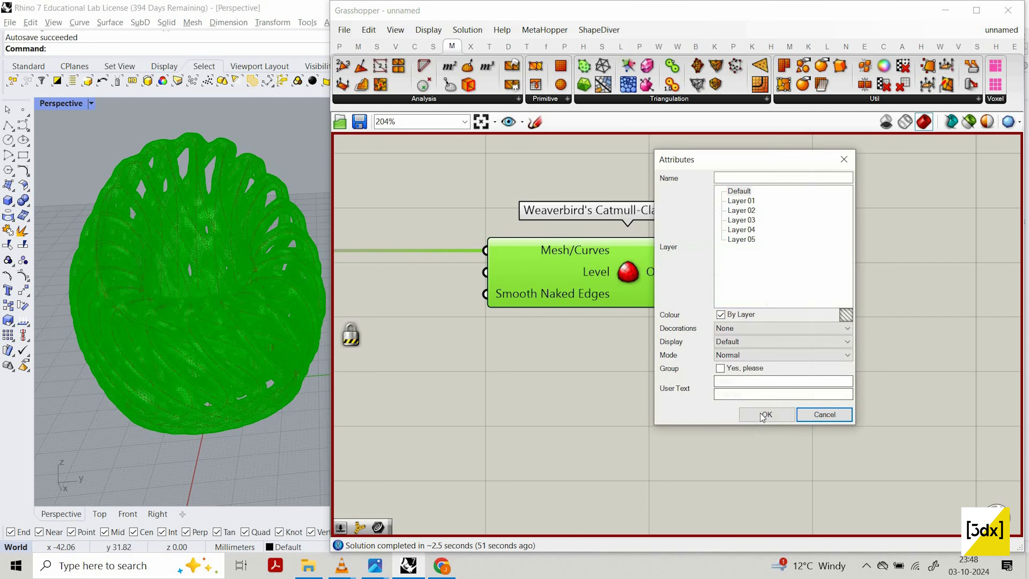
left_click(758, 413)
Step: Hide the preview of the Catmull-Clark Subdivision component so only the baked chair mesh is displayed
left_click_drag(526, 194, 811, 420)
right_click(540, 177)
left_click(563, 200)
scroll(187, 308, "down", 5)
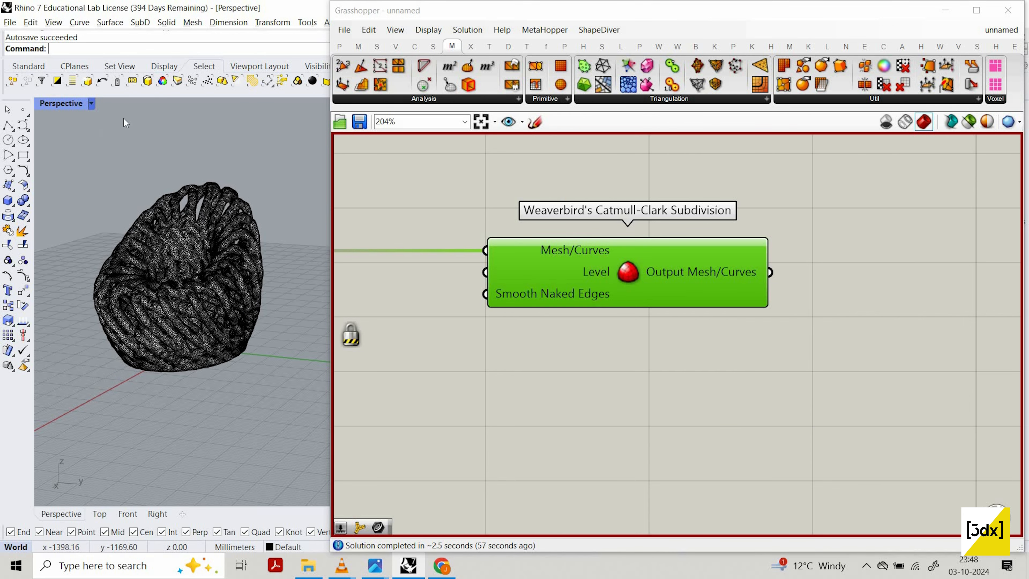
Step: Set the Perspective viewport to Rendered display mode and minimise the Grasshopper window
left_click(91, 103)
left_click(130, 114)
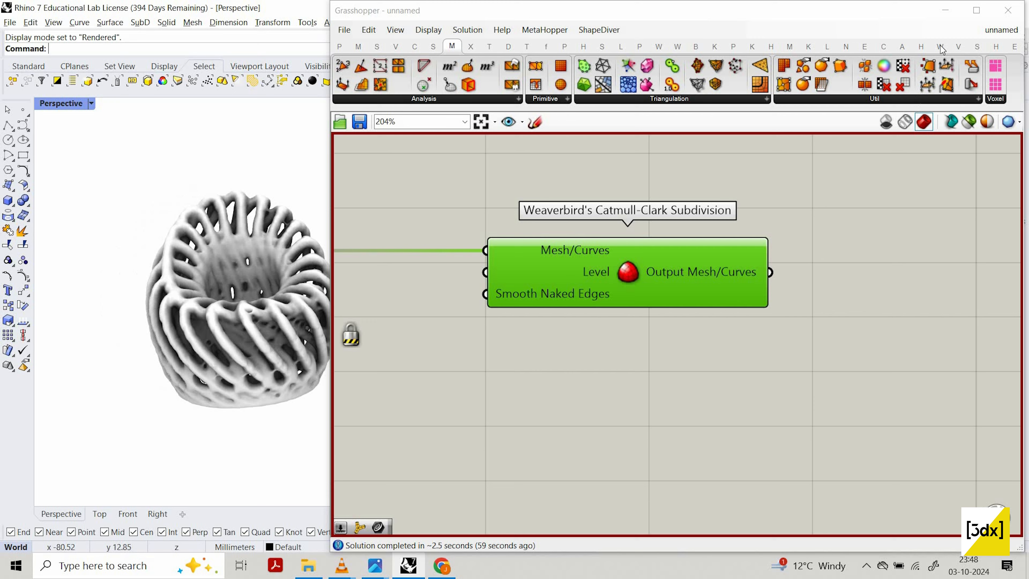
left_click(946, 10)
Step: Examine the twisted outer strands and seat opening of the rendered chair mesh
scroll(276, 380, "up", 9)
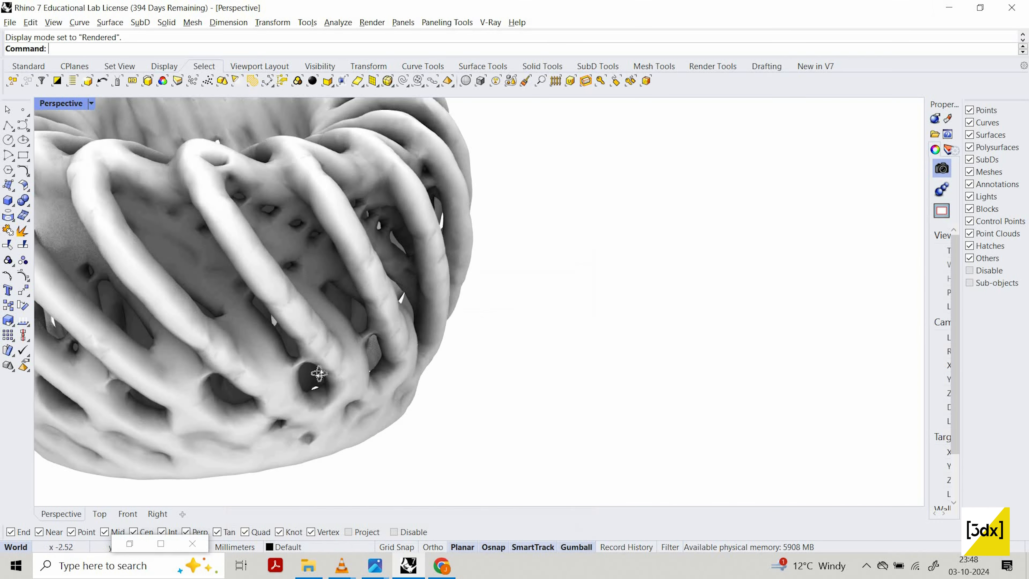
scroll(352, 373, "down", 7)
mouse_move(368, 372)
right_mouse_down()
mouse_move(416, 377)
mouse_move(301, 382)
mouse_move(318, 396)
mouse_move(365, 374)
mouse_move(338, 454)
mouse_move(380, 378)
right_mouse_up()
scroll(408, 346, "up", 8)
right_click_drag(407, 346, 366, 343)
scroll(410, 363, "down", 8)
scroll(367, 344, "down", 5)
scroll(437, 394, "up", 4)
right_click_drag(437, 395, 393, 310)
scroll(443, 375, "up", 5)
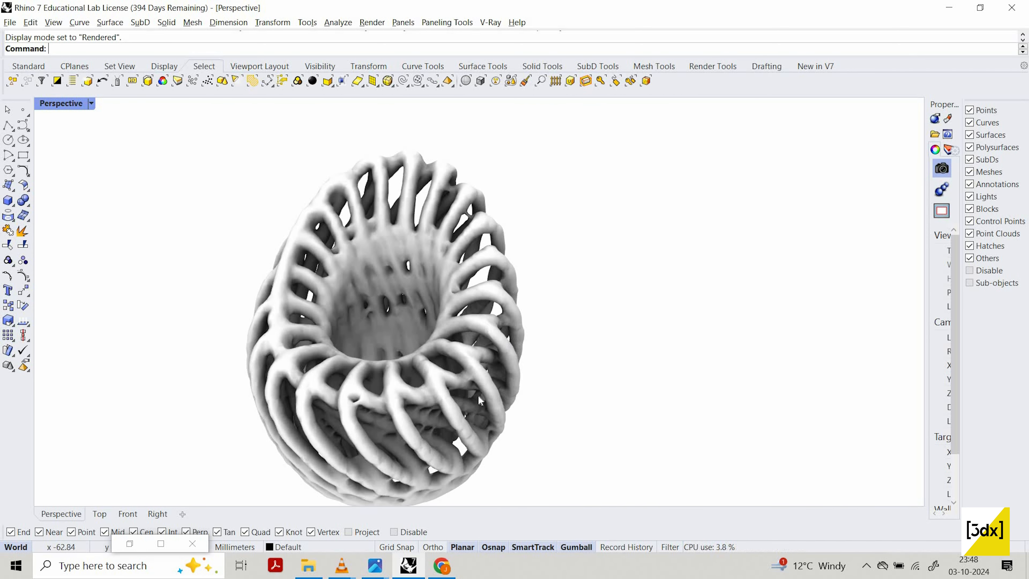
Step: Inspect the rendered chair's underside, lower body and inner seat surface from different angles
right_click_drag(484, 388, 530, 291)
scroll(486, 244, "up", 4)
right_click_drag(485, 243, 529, 263)
scroll(591, 156, "down", 5)
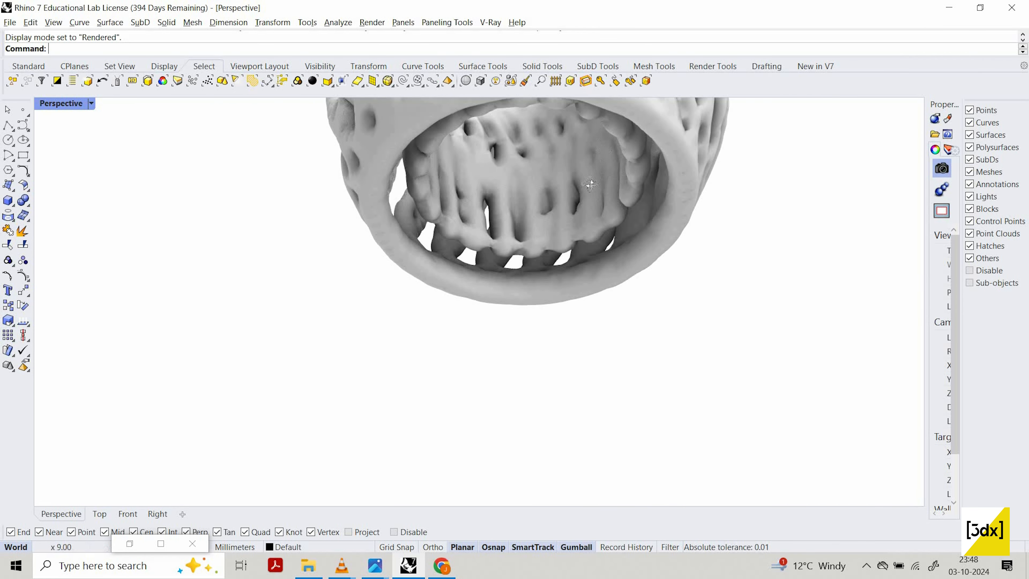
right_click_drag(578, 220, 544, 299)
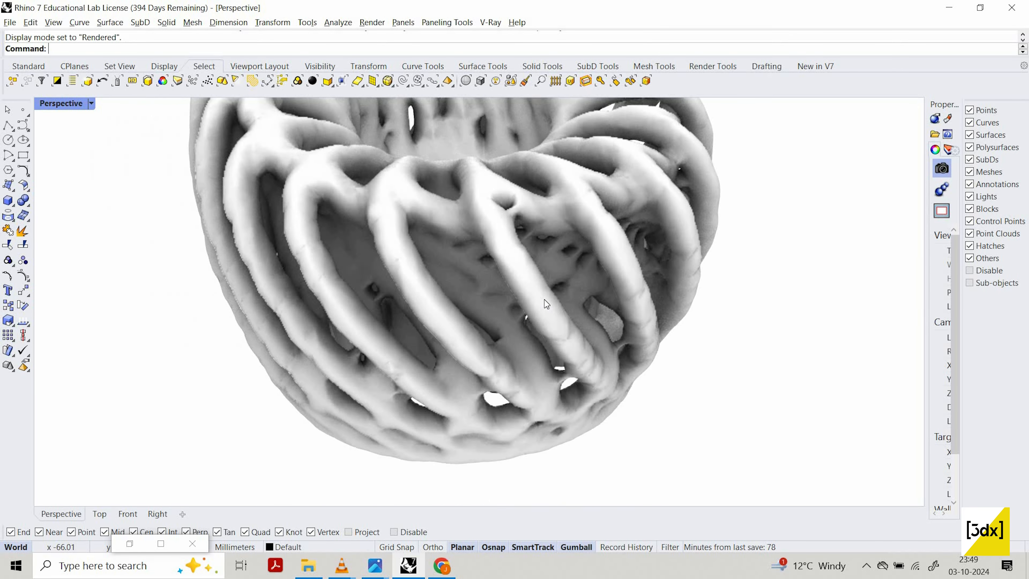
scroll(544, 299, "down", 9)
right_click_drag(538, 262, 532, 279)
scroll(532, 280, "up", 2)
scroll(532, 279, "up", 7)
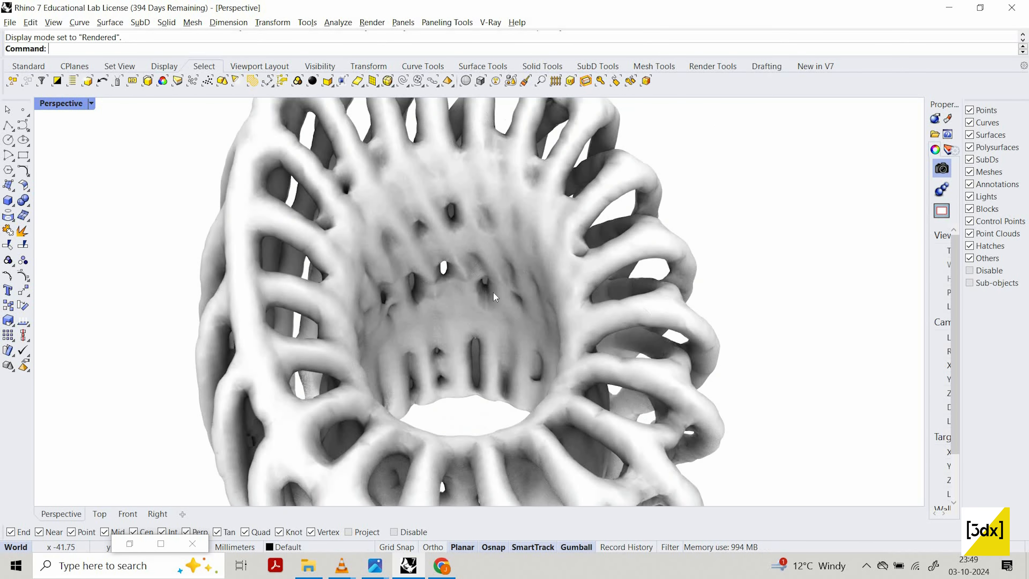
Step: Select the baked chair mesh in the Perspective viewport
left_click(493, 291)
scroll(494, 296, "down", 11)
scroll(512, 358, "up", 4)
key("Escape")
scroll(509, 253, "up", 5)
left_click(546, 219)
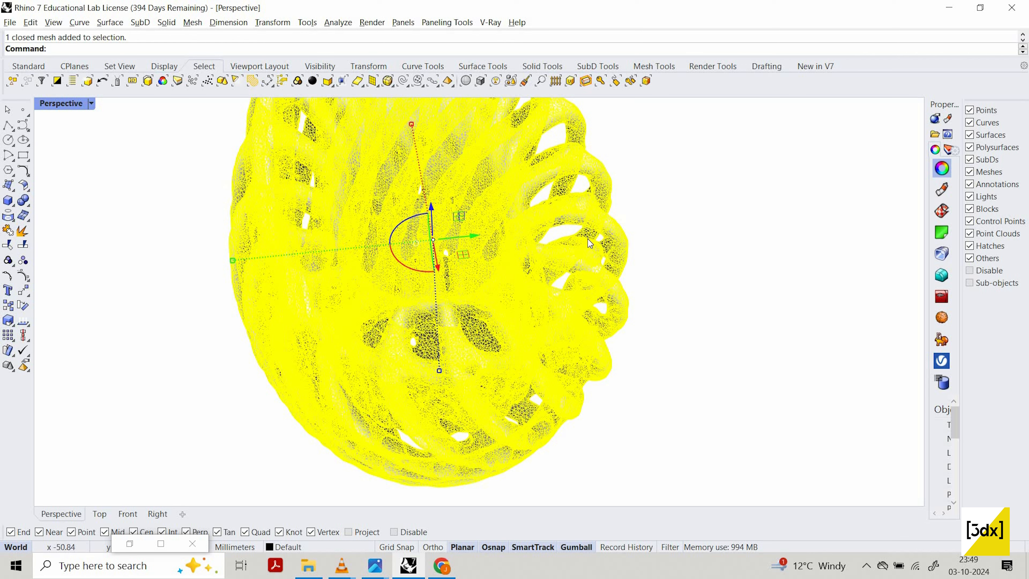
Step: Review the file formats available for exporting the selected chair mesh, including OBJ and STL, and close the export without saving
left_click(10, 22)
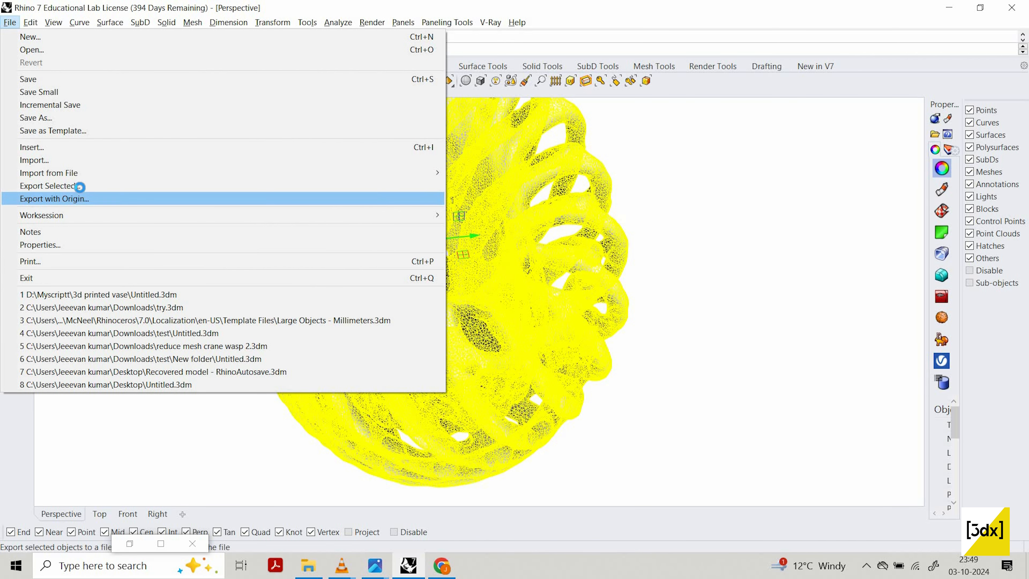
left_click(76, 186)
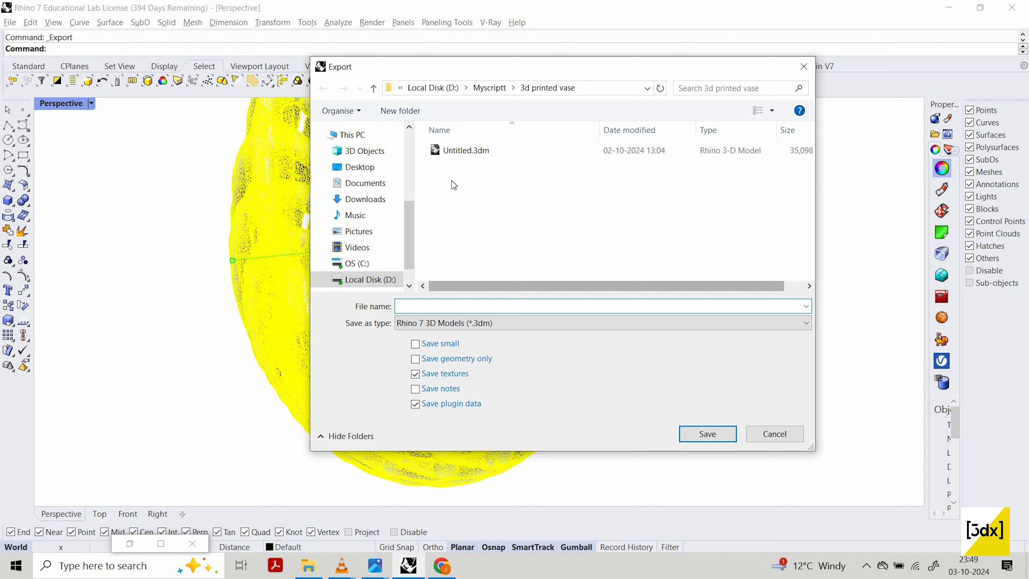
left_click(454, 322)
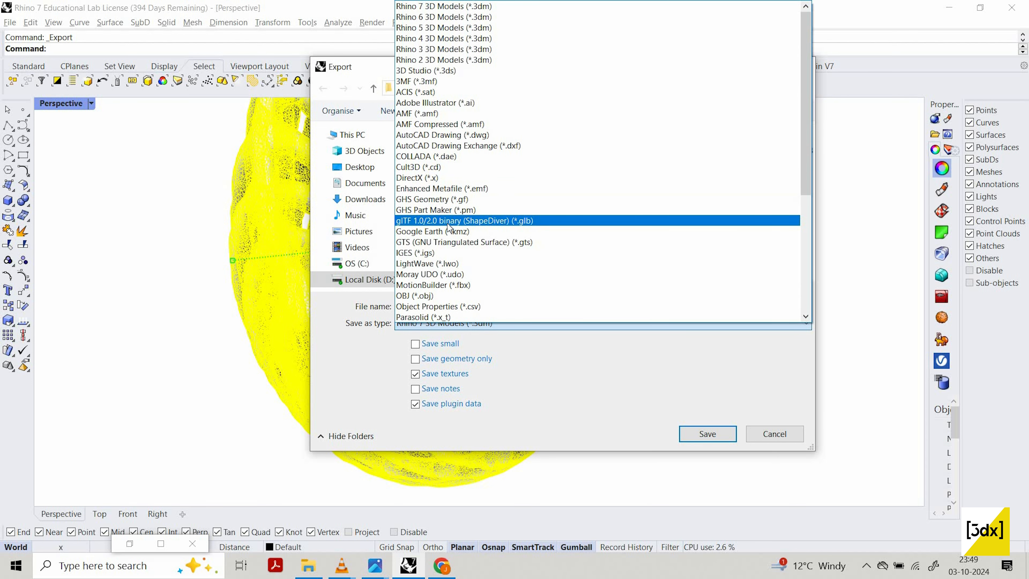
scroll(440, 205, "down", 2)
scroll(438, 202, "down", 1)
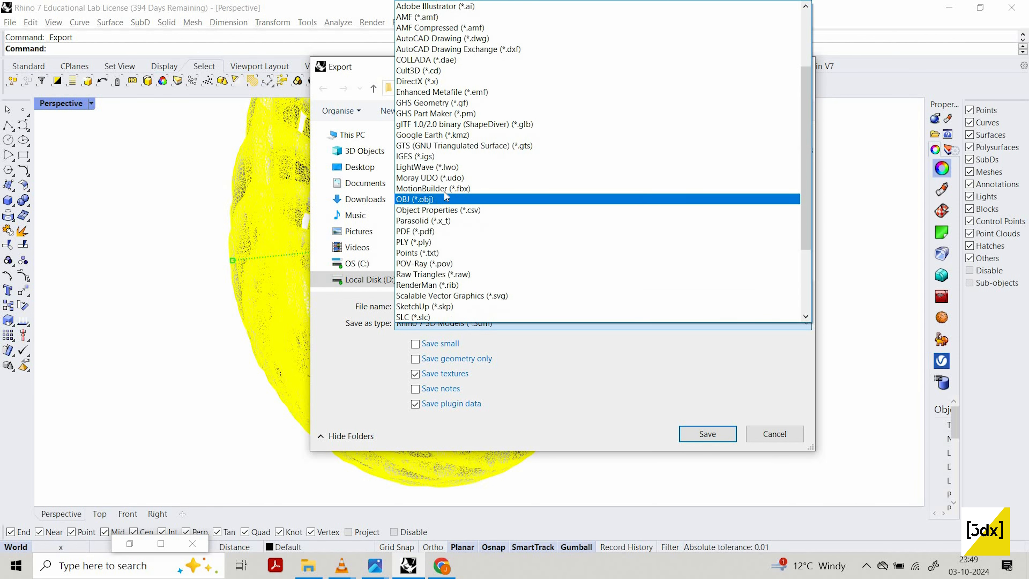
scroll(443, 94, "up", 1)
scroll(445, 97, "up", 1)
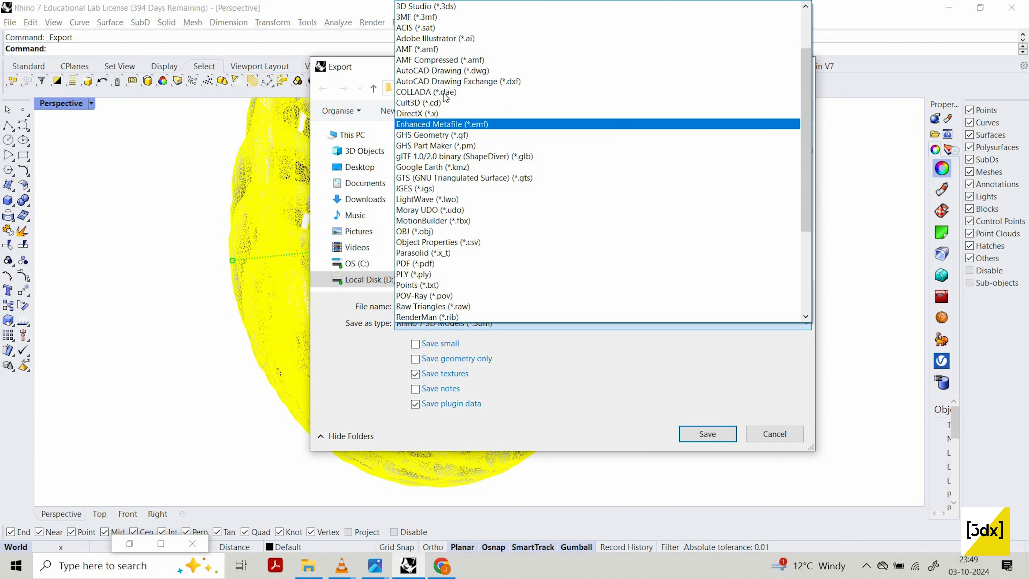
scroll(445, 95, "down", 1)
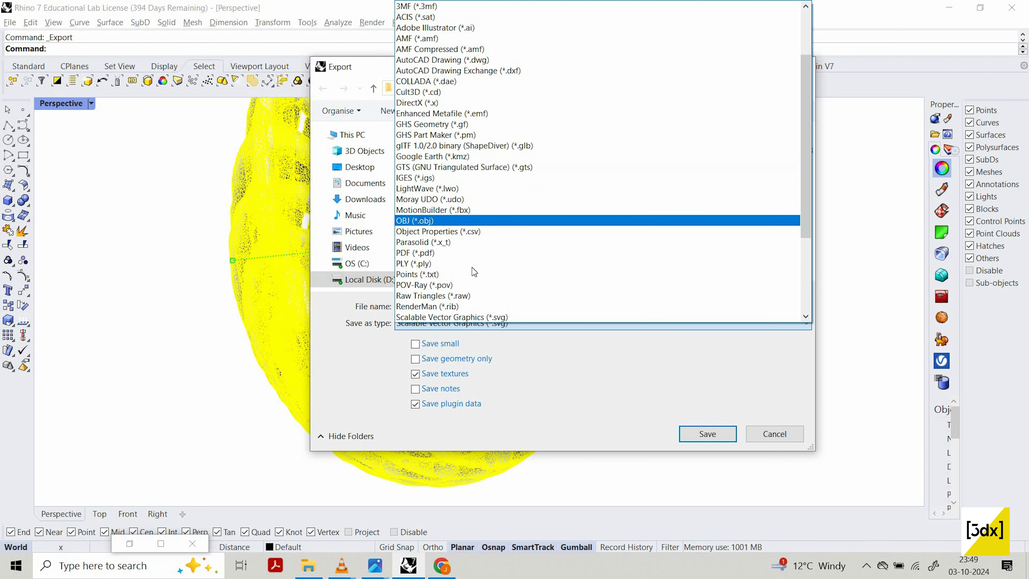
scroll(472, 272, "down", 1)
scroll(472, 272, "down", 2)
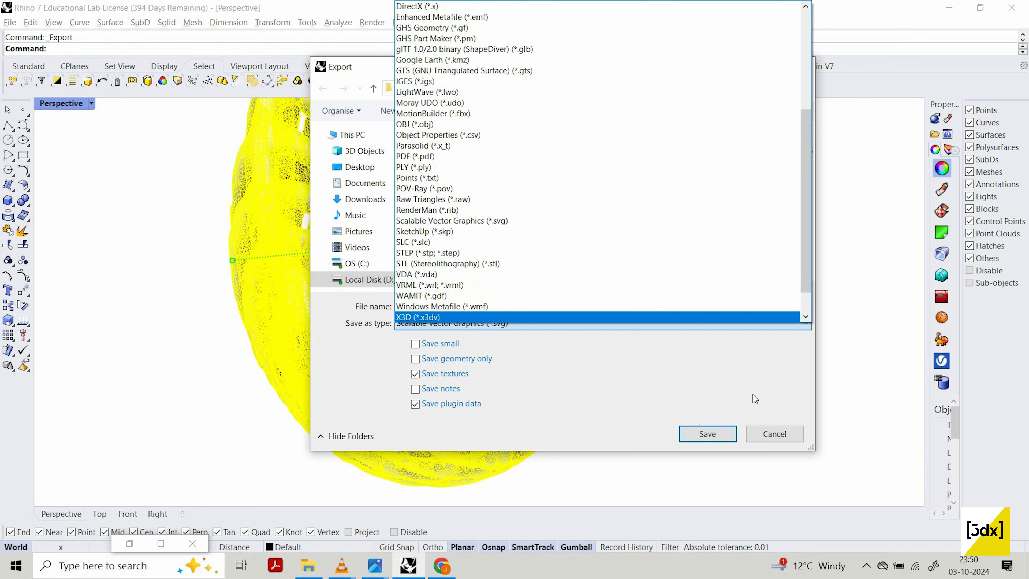
left_click(776, 437)
left_click(775, 433)
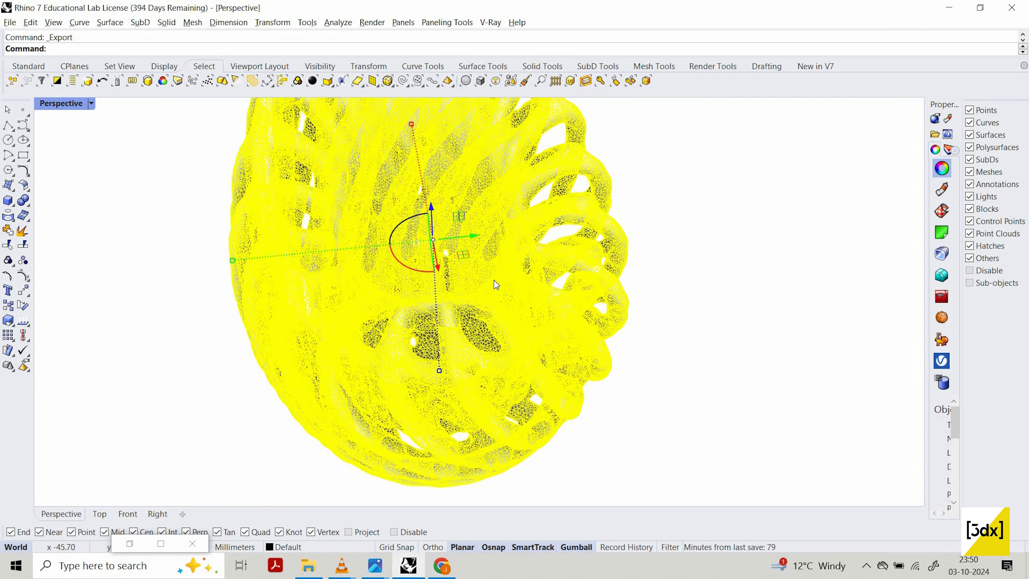
Step: Deselect the chair mesh and inspect its outer strands and rim up close from the side
scroll(493, 280, "up", 6)
scroll(600, 299, "down", 9)
right_click_drag(543, 294, 568, 309)
key("Escape")
scroll(570, 263, "up", 5)
right_click_drag(565, 260, 499, 265)
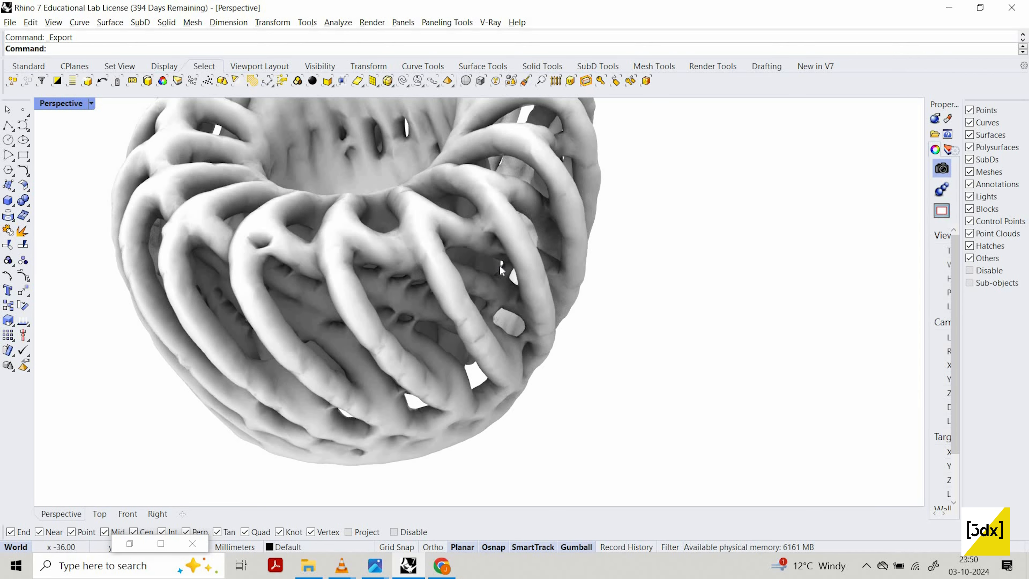